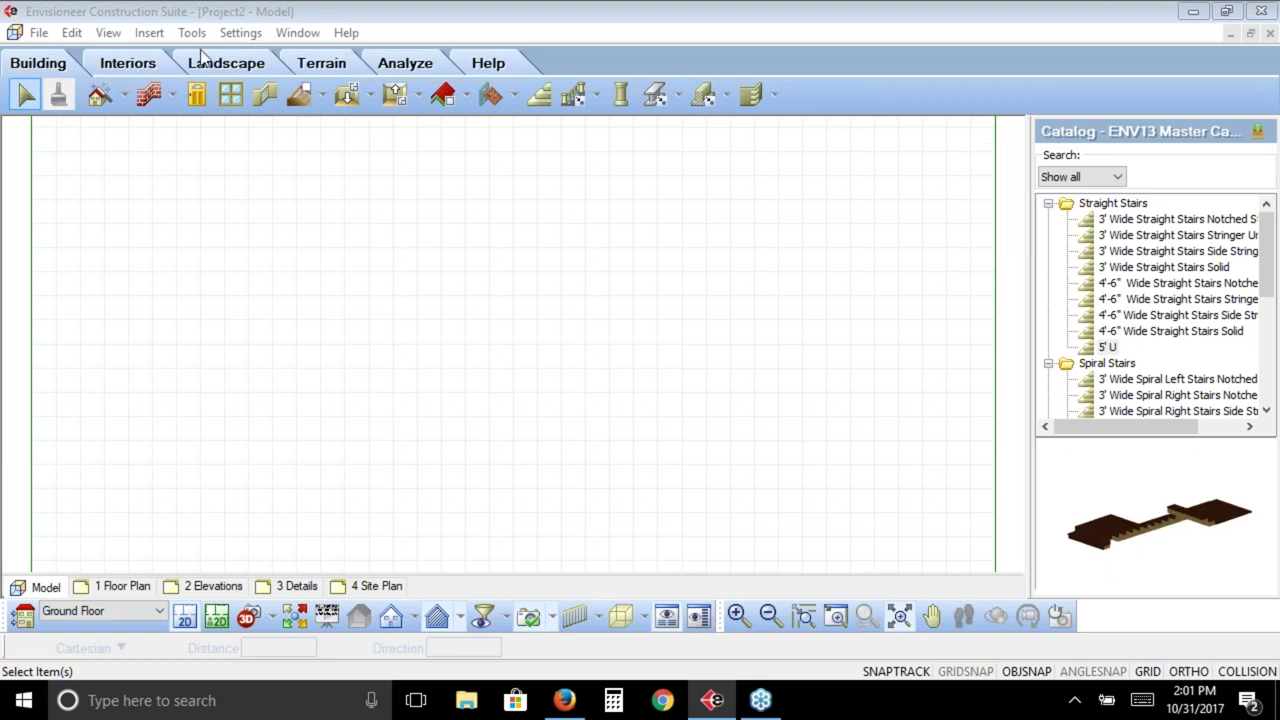
Open the Demolish Wall definition from the Custom group of the wall catalog for editing
left_click(148, 94)
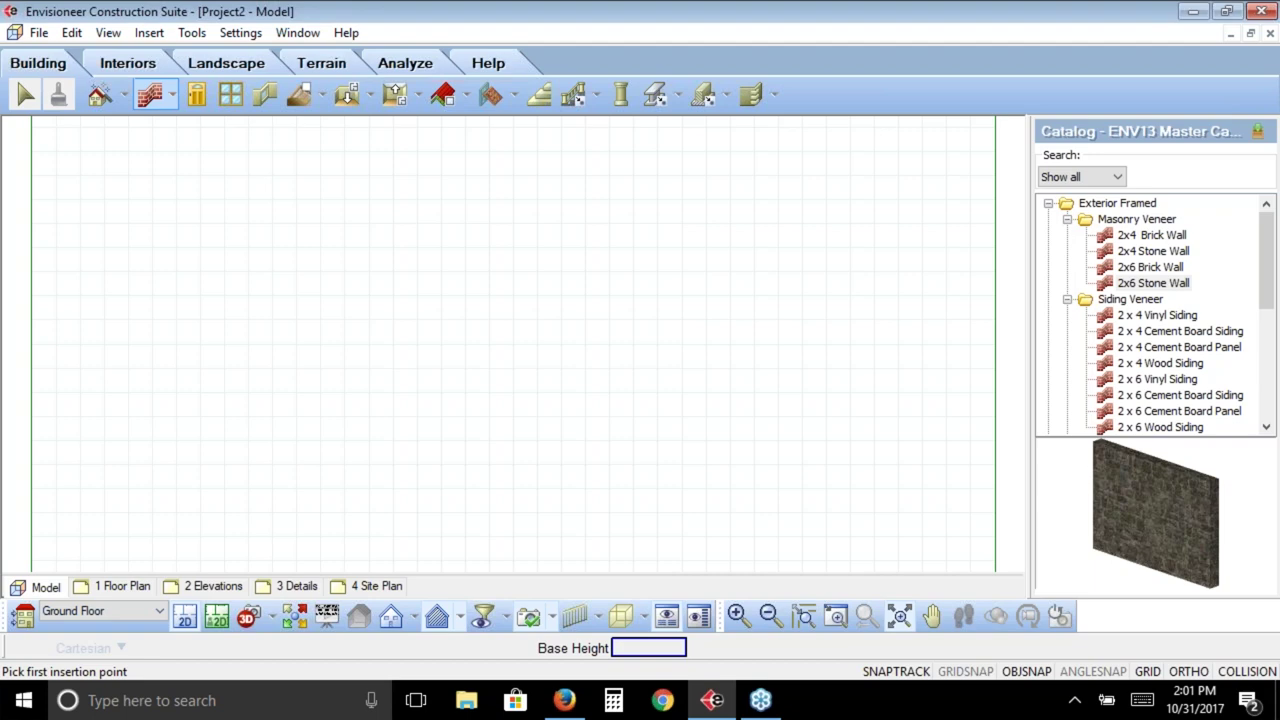
left_click_drag(1268, 310, 1265, 430)
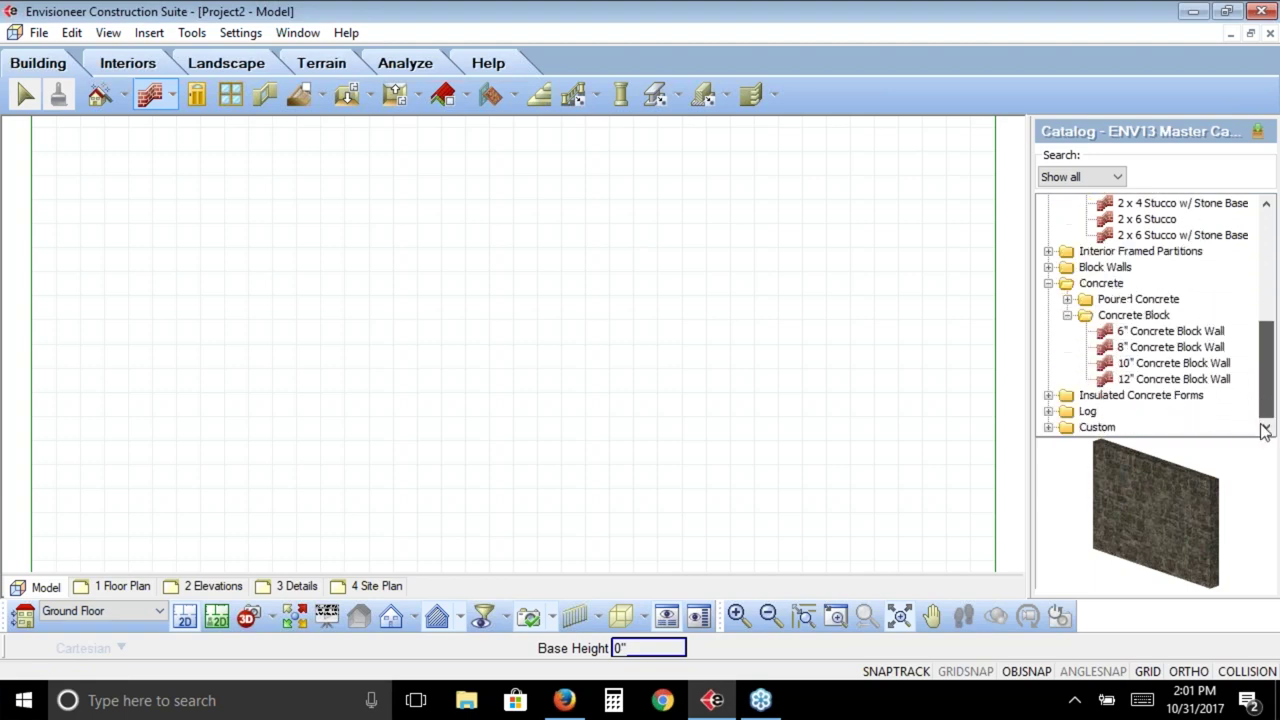
left_click(1049, 429)
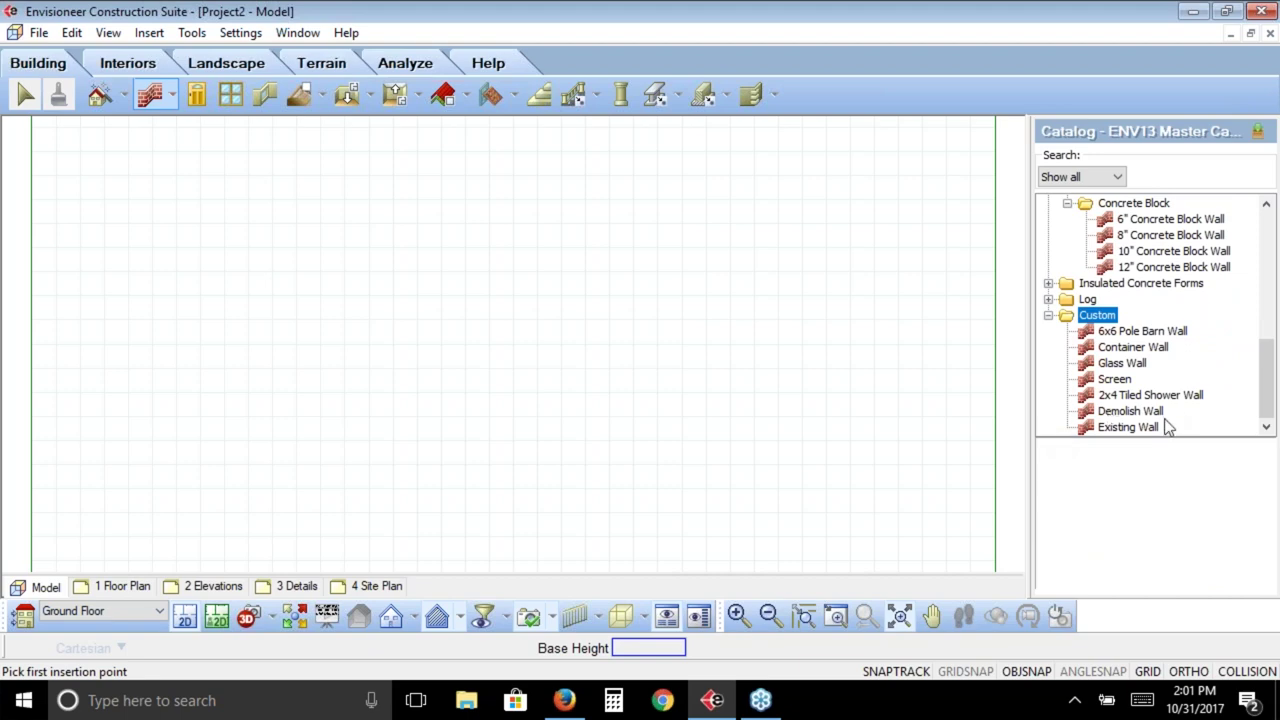
left_click(1145, 412)
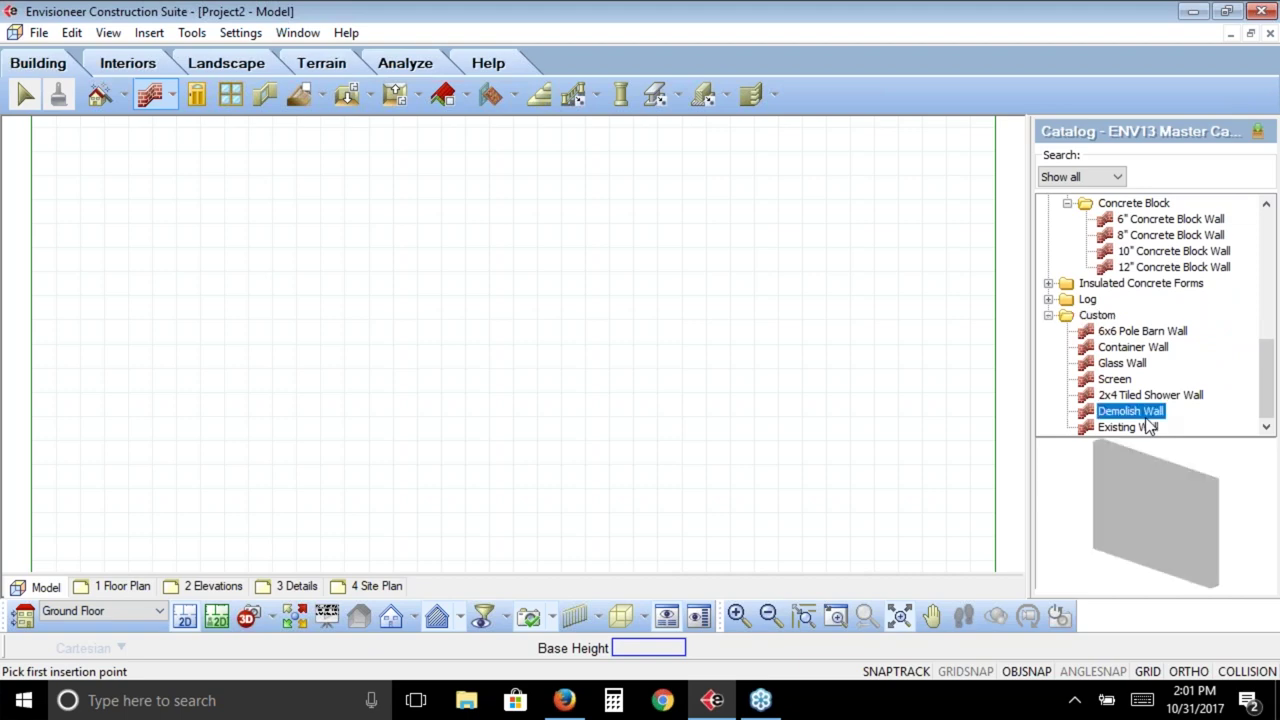
left_click(1148, 429)
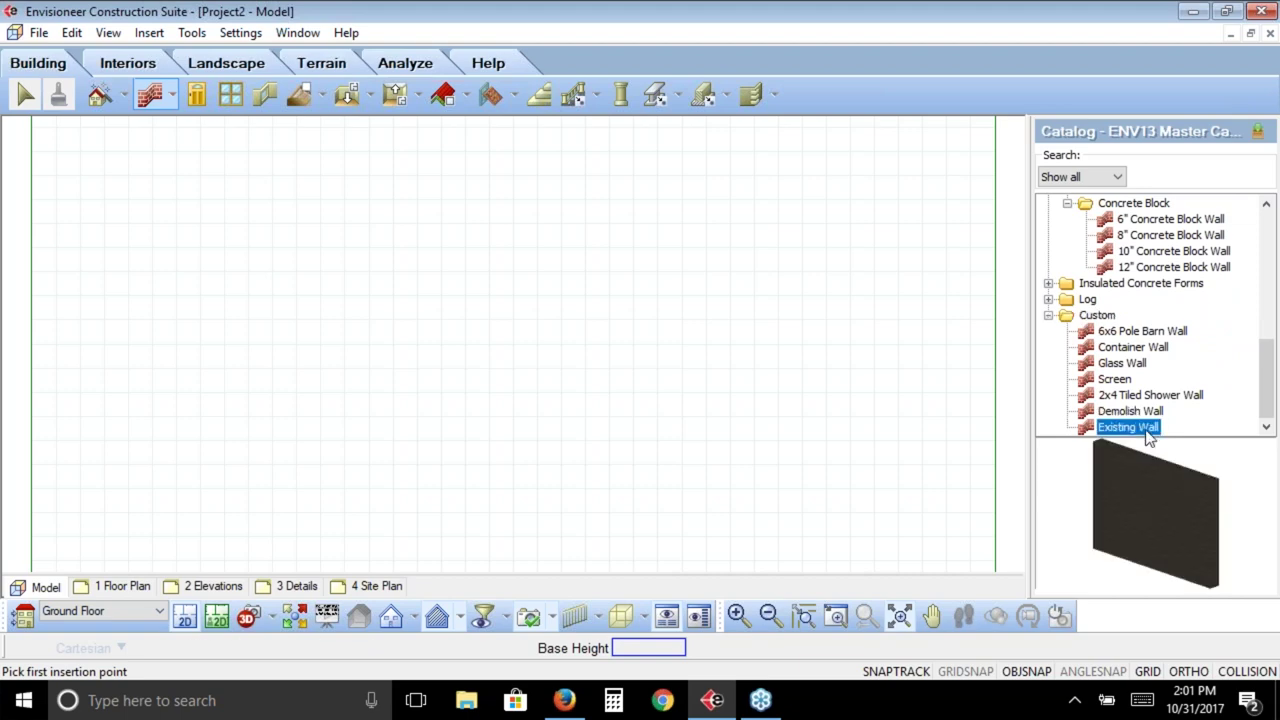
left_click(1140, 414)
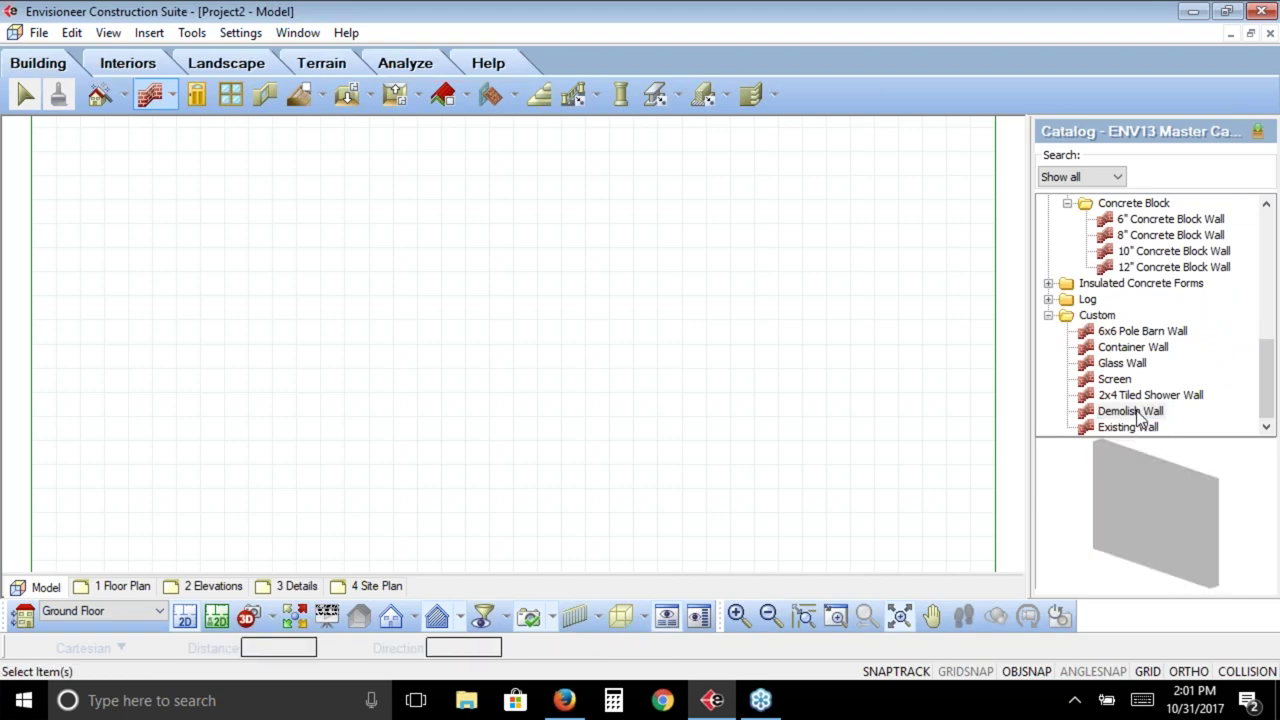
double_click(1140, 414)
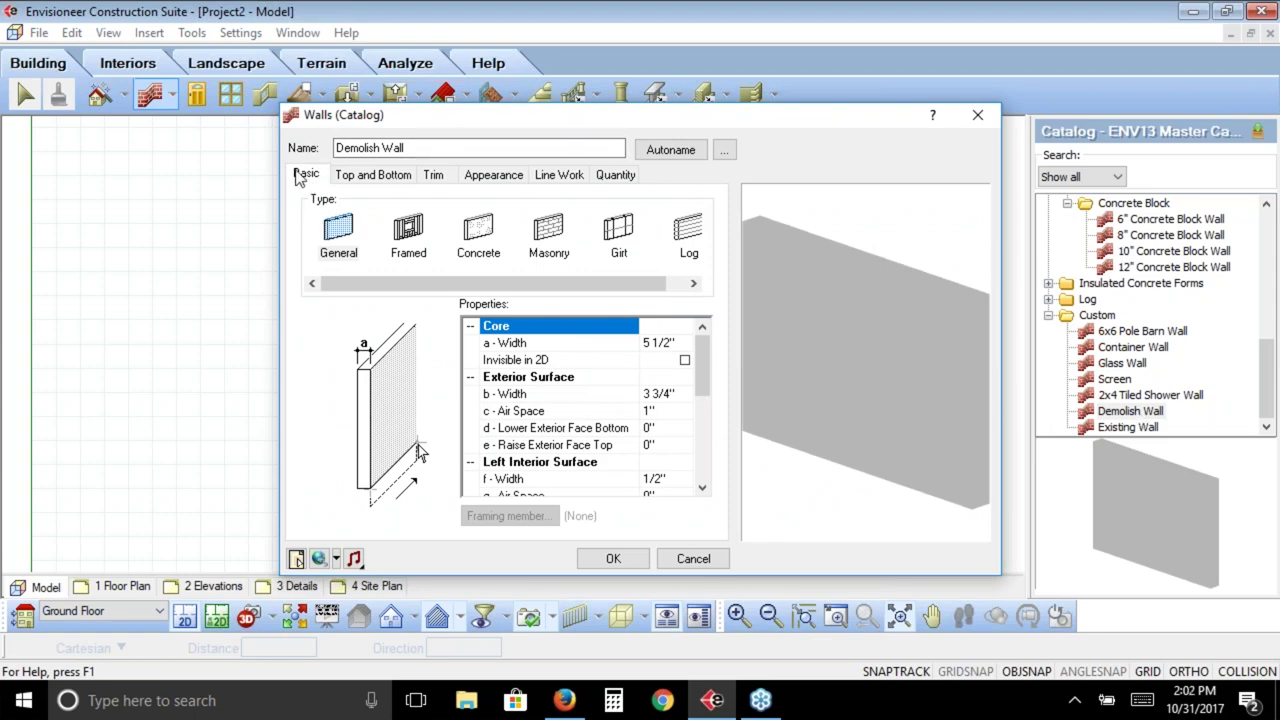
Choose General as the basic wall type for Demolish Wall
left_click(338, 248)
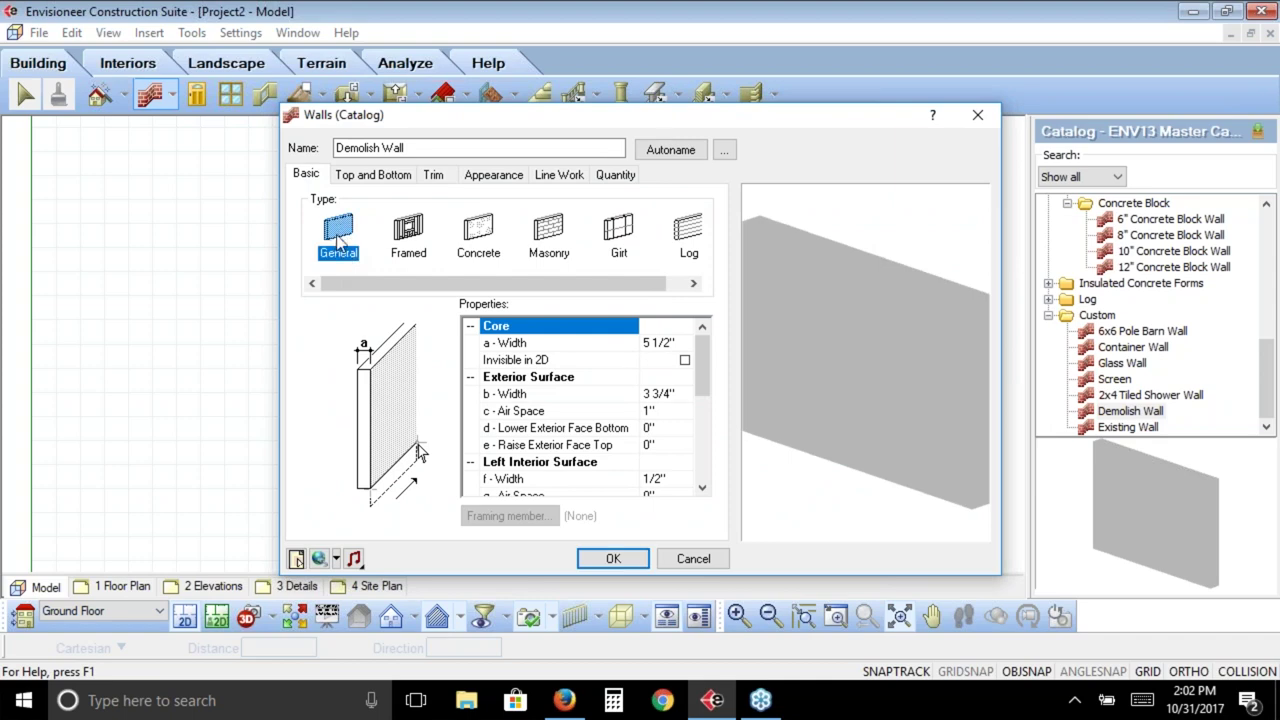
left_click(1271, 287)
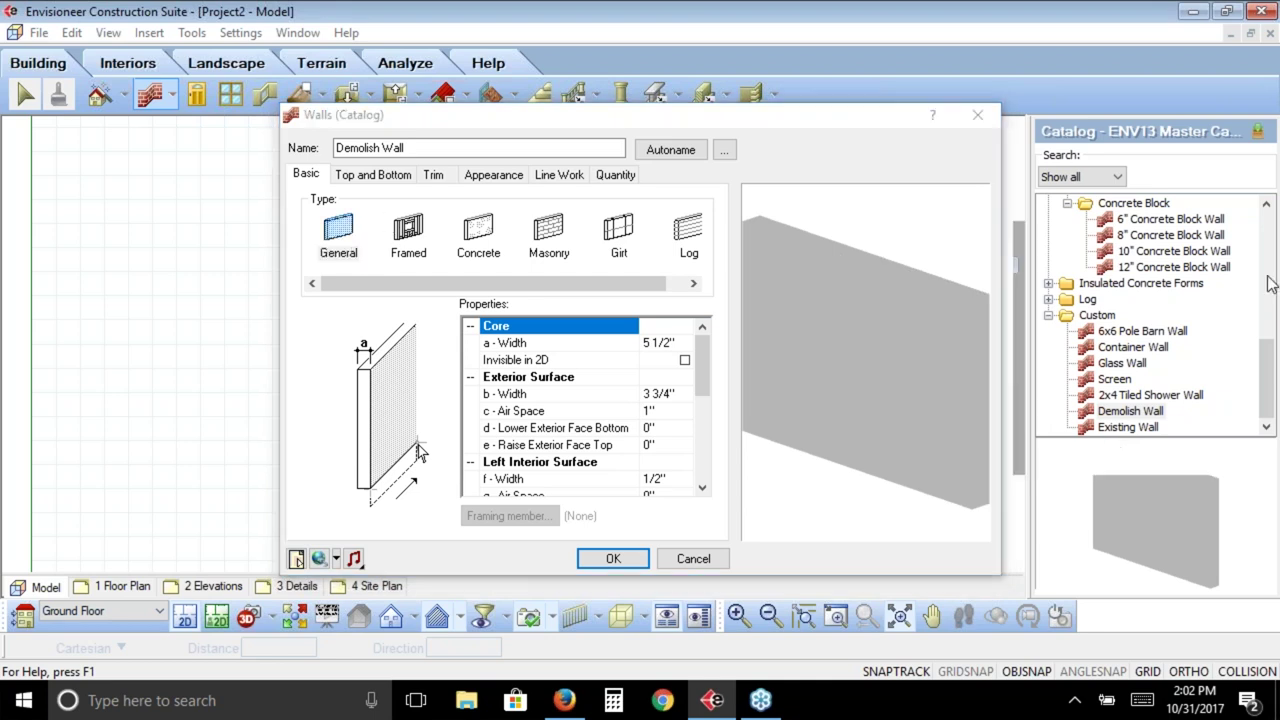
left_click_drag(1152, 427, 968, 418)
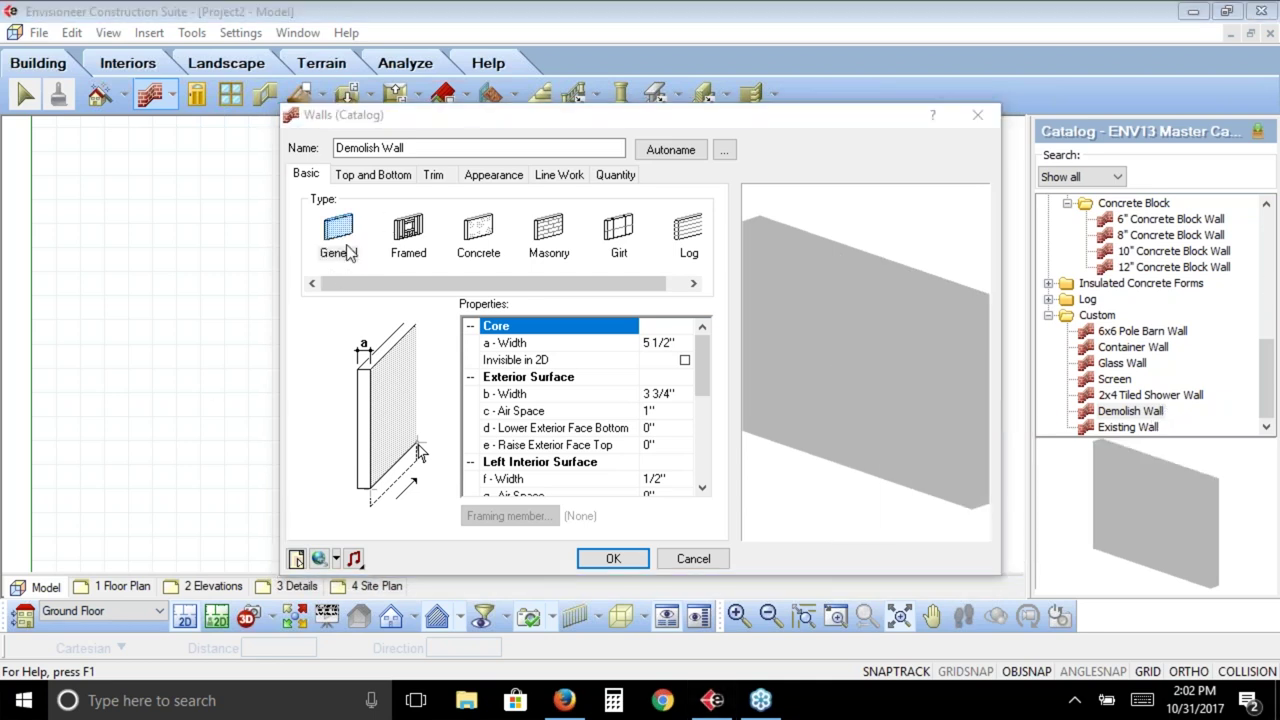
mouse_move(1268, 280)
left_mouse_down()
mouse_move(1068, 276)
mouse_move(1050, 327)
mouse_move(1108, 316)
left_mouse_up()
mouse_move(334, 228)
left_mouse_down()
mouse_move(349, 524)
mouse_move(524, 528)
mouse_move(621, 512)
mouse_move(536, 490)
mouse_move(454, 500)
mouse_move(470, 530)
left_mouse_up()
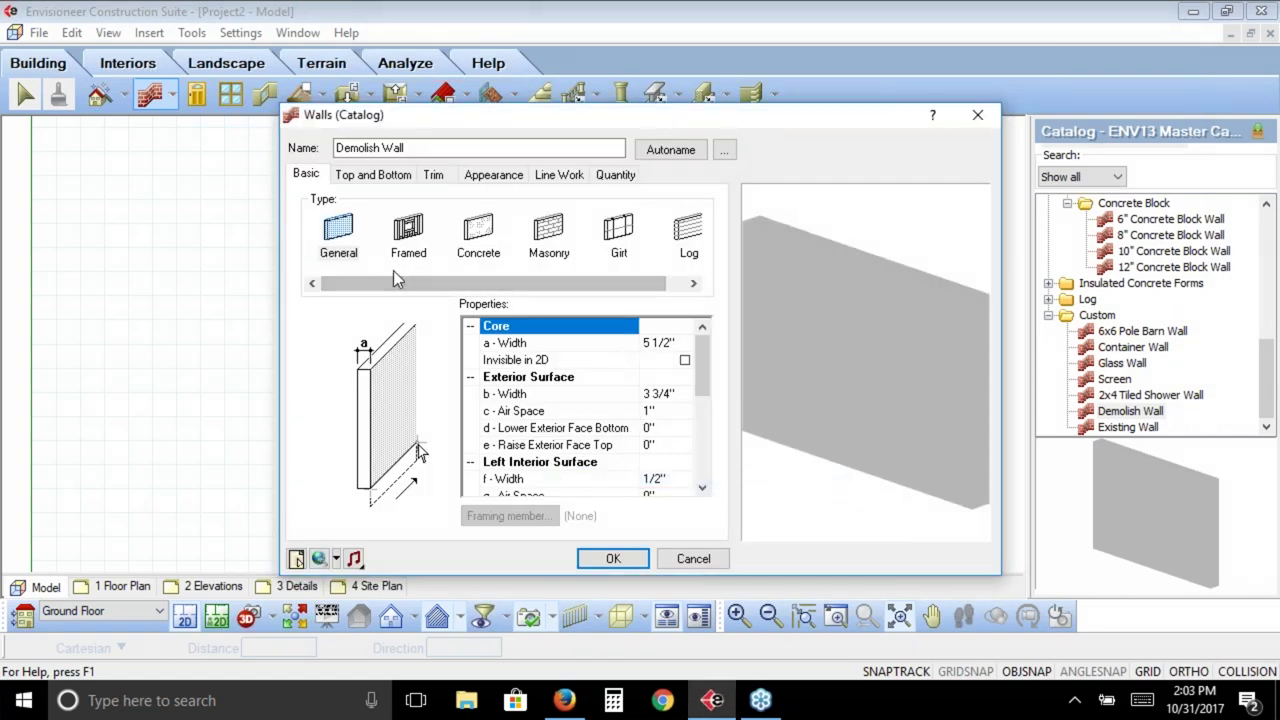
Examine Demolish Wall's trim settings for the interior and exterior surfaces and the materials assigned to its surfaces and openings
left_click(433, 176)
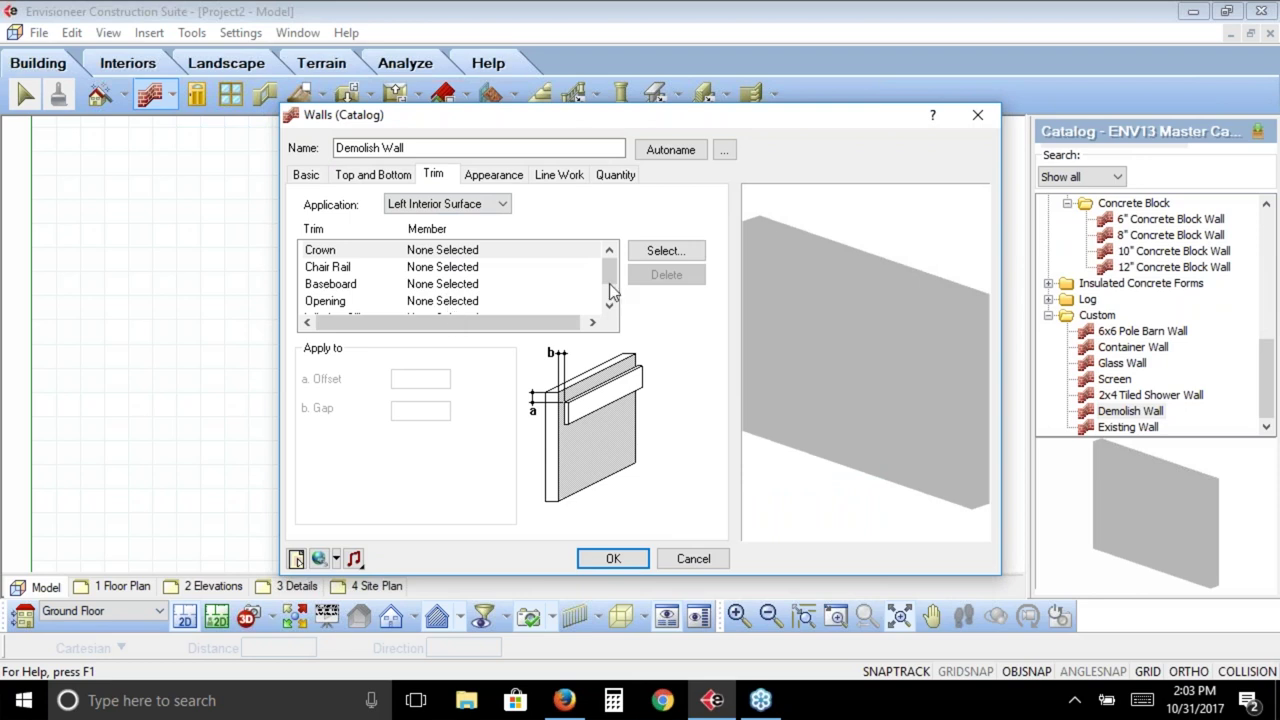
left_click_drag(609, 270, 610, 290)
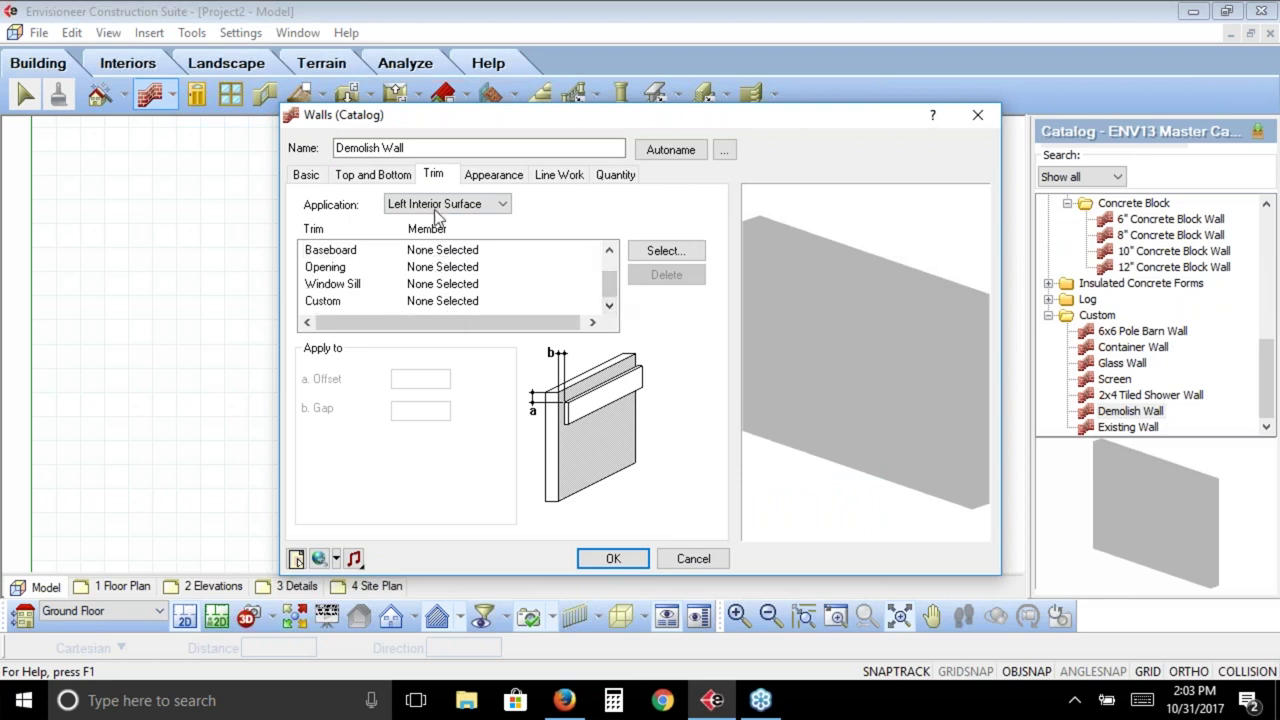
left_click(502, 204)
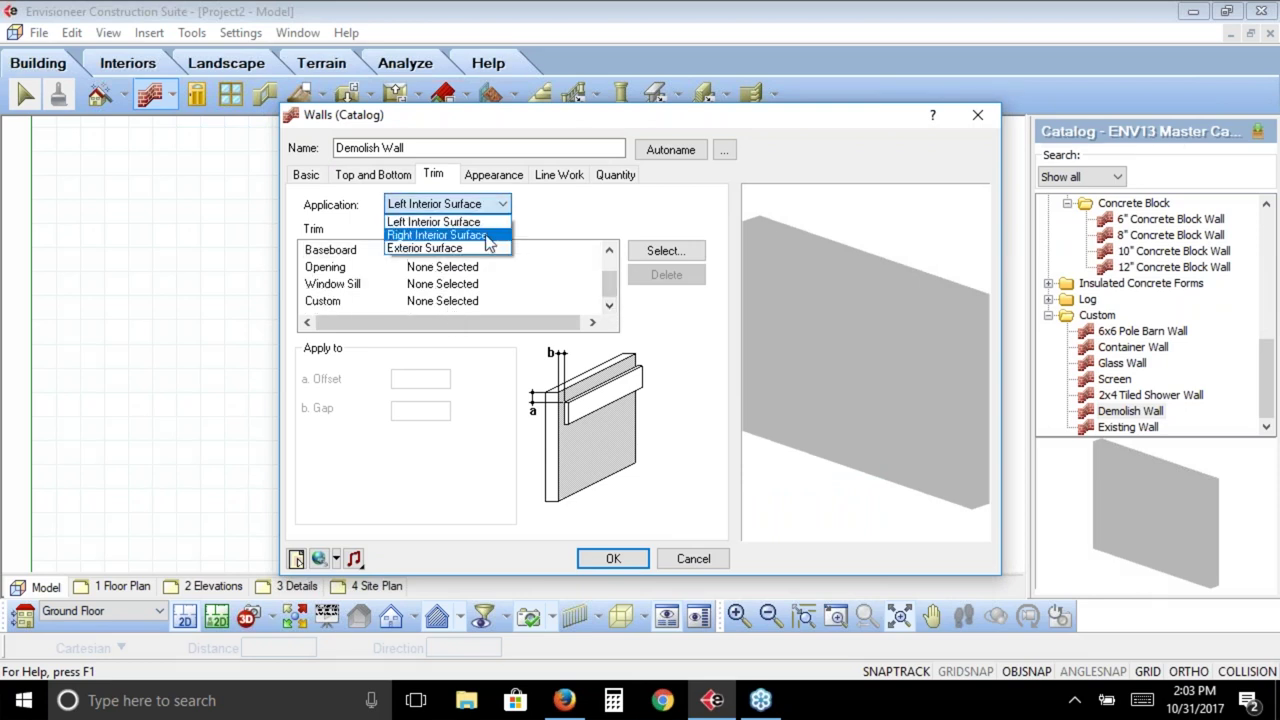
left_click(460, 220)
left_click(500, 204)
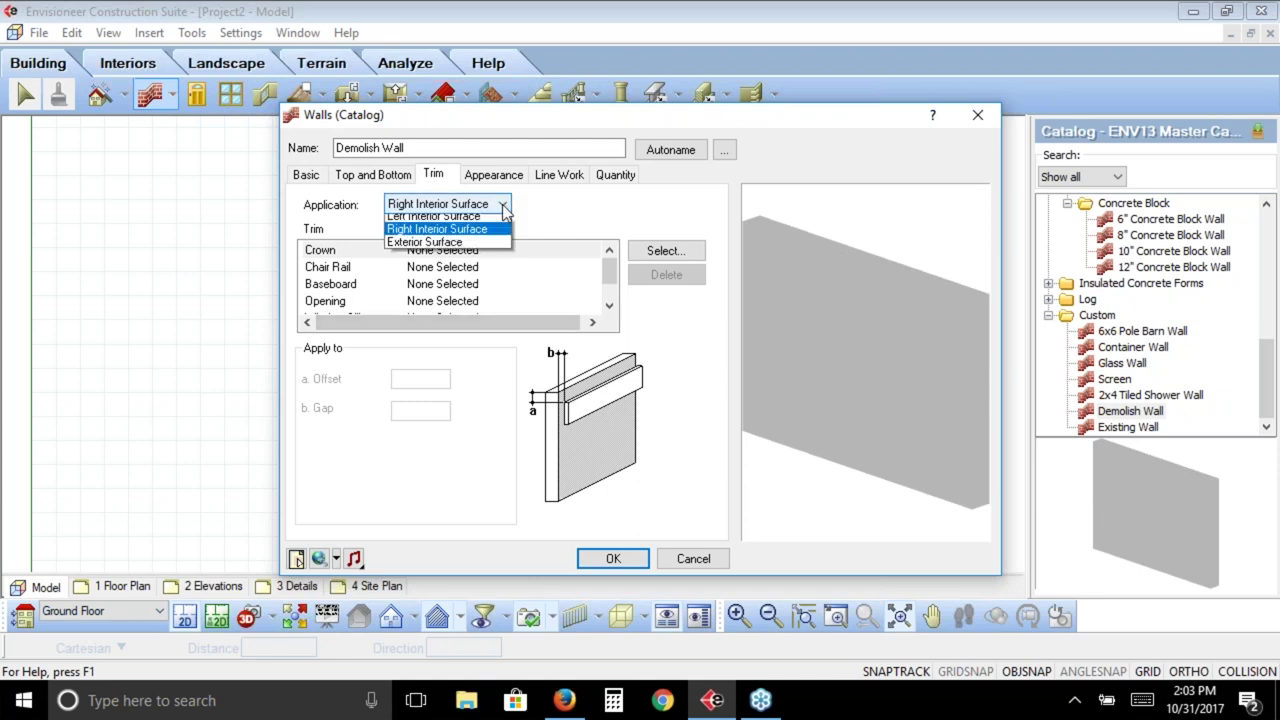
left_click(480, 249)
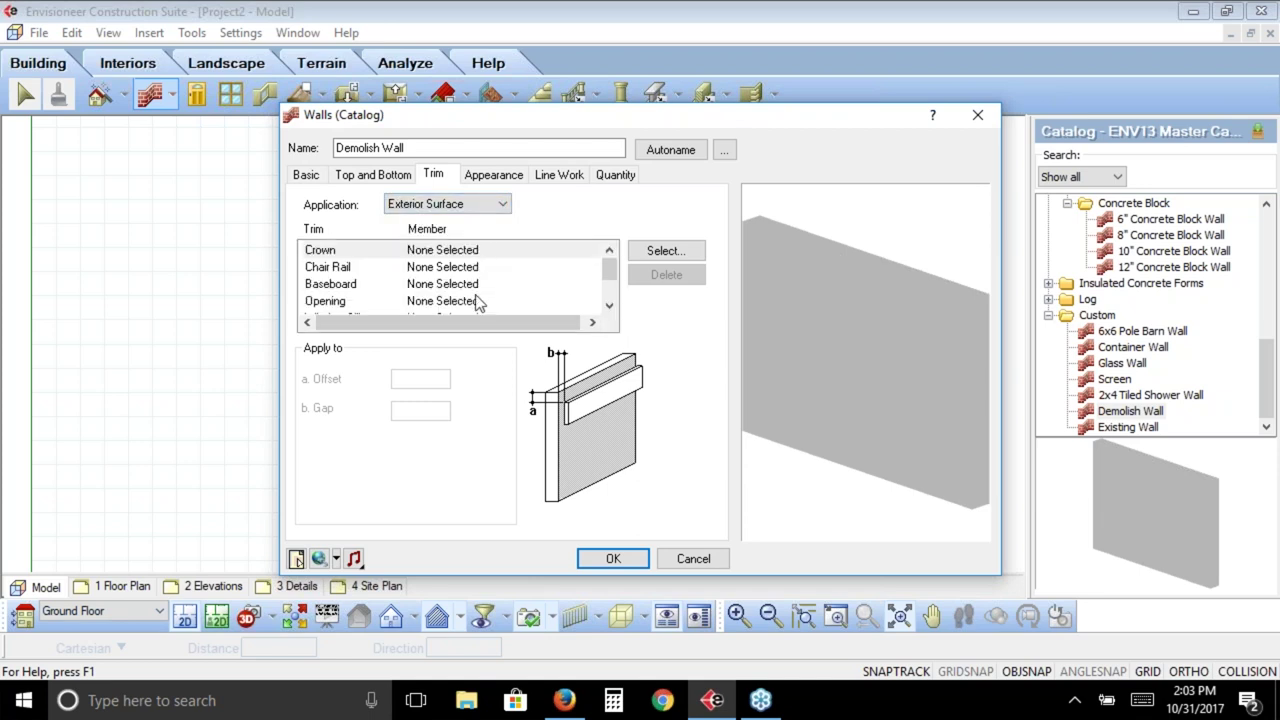
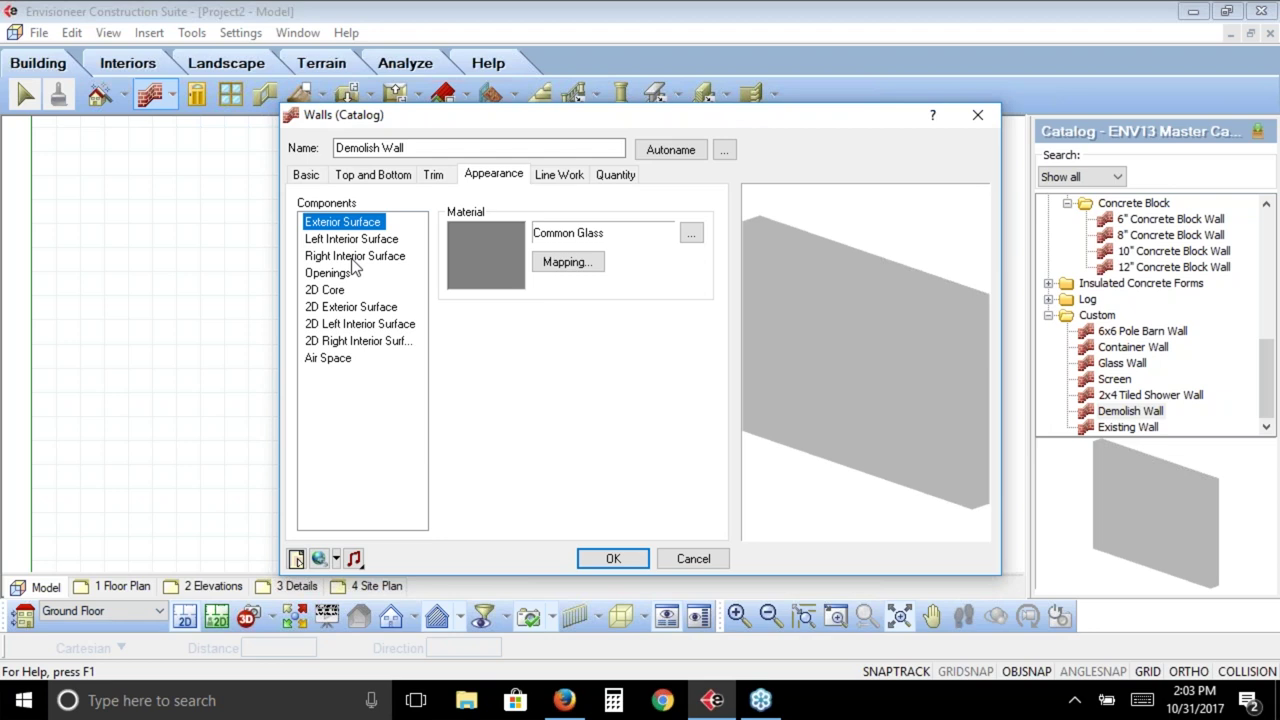
mouse_move(888, 306)
left_mouse_down()
mouse_move(851, 298)
mouse_move(876, 293)
left_mouse_up()
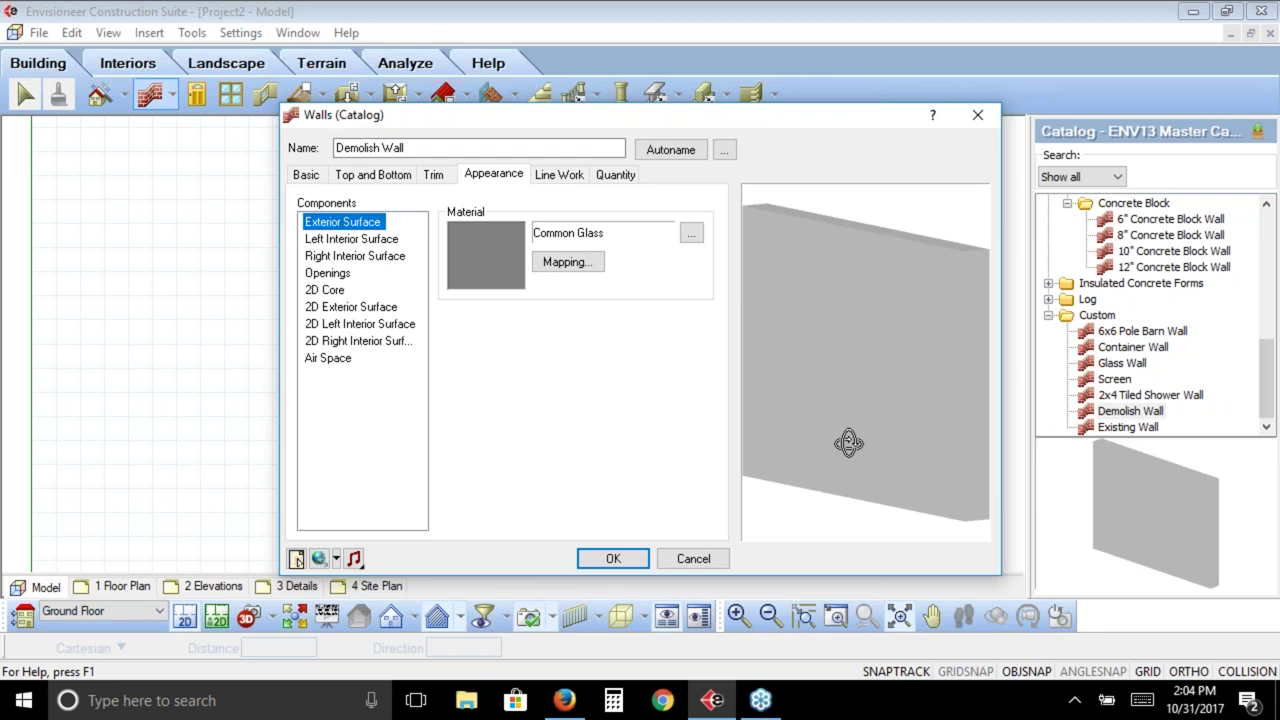
left_click(352, 243)
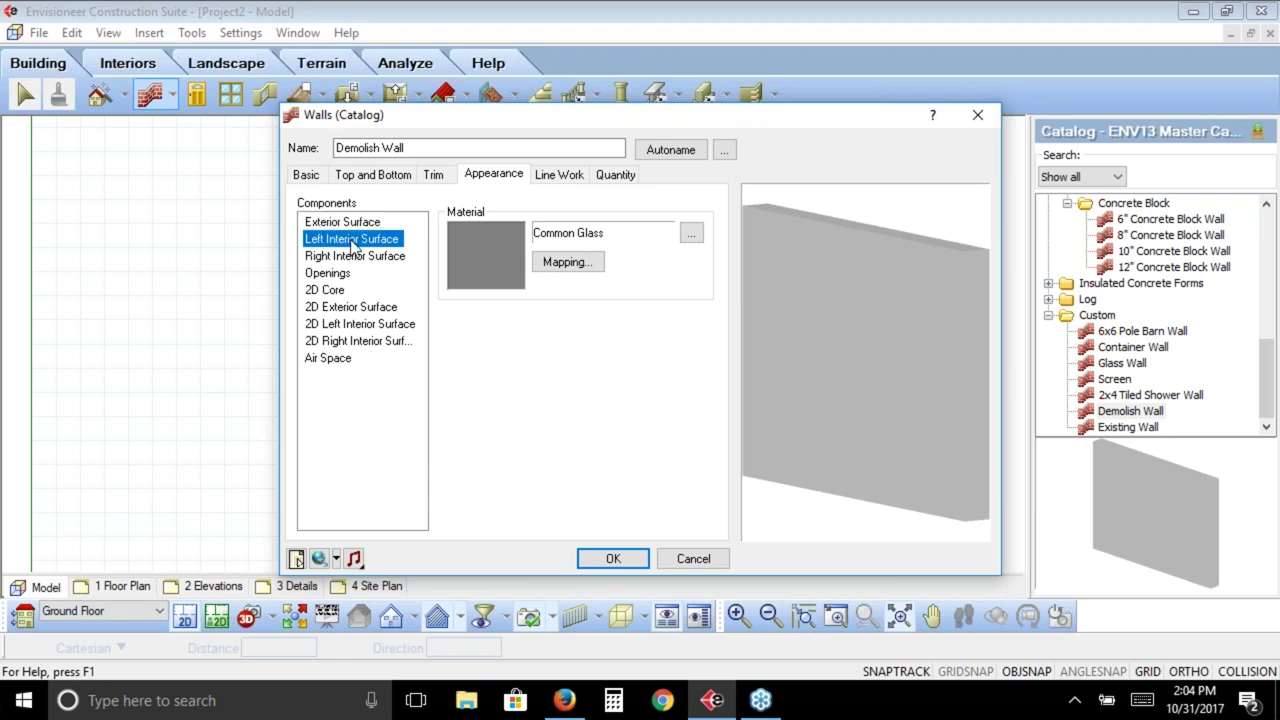
left_click(353, 259)
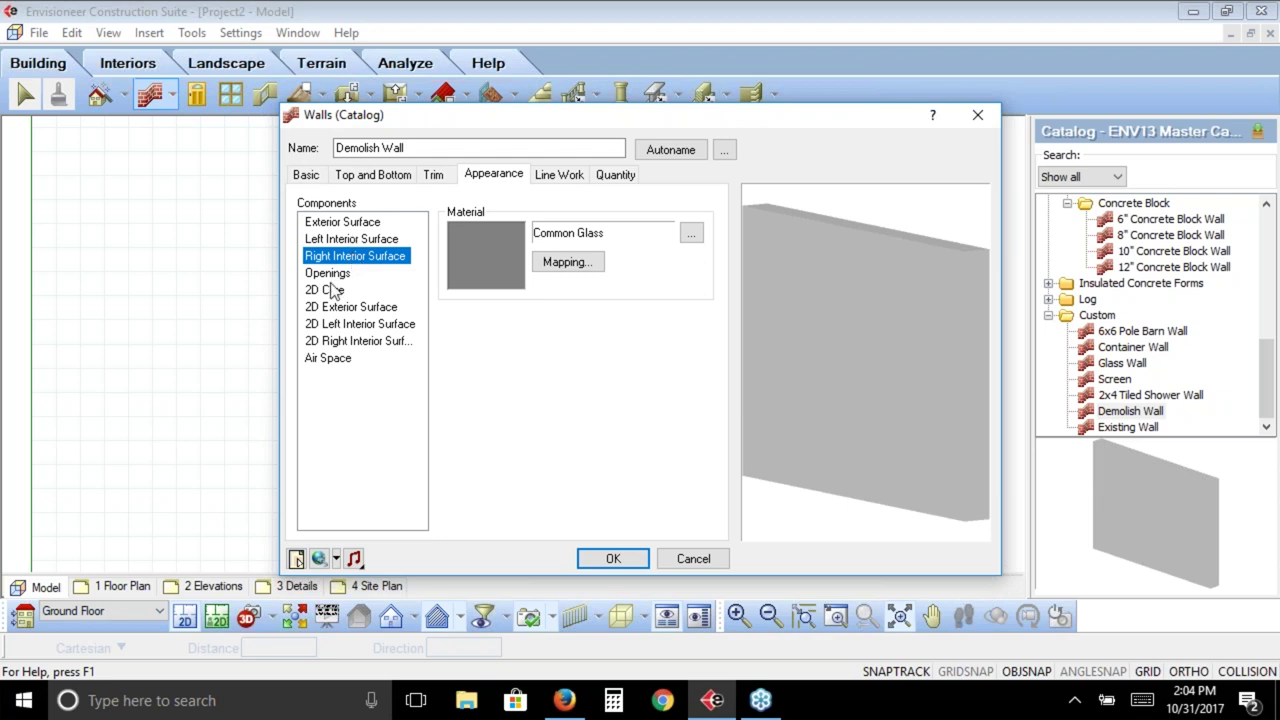
left_click(333, 276)
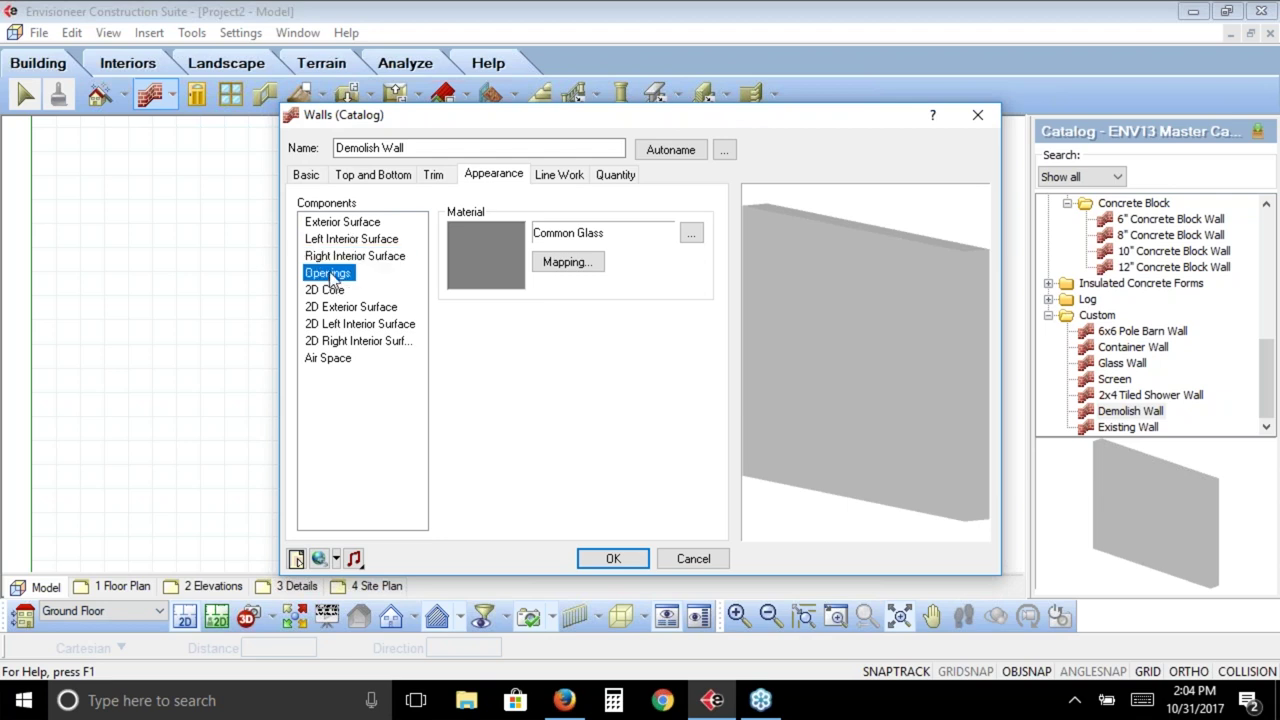
Assign the line work of Demolish Wall's Exterior Surface component to the Walls - Demolish layer
left_click(558, 176)
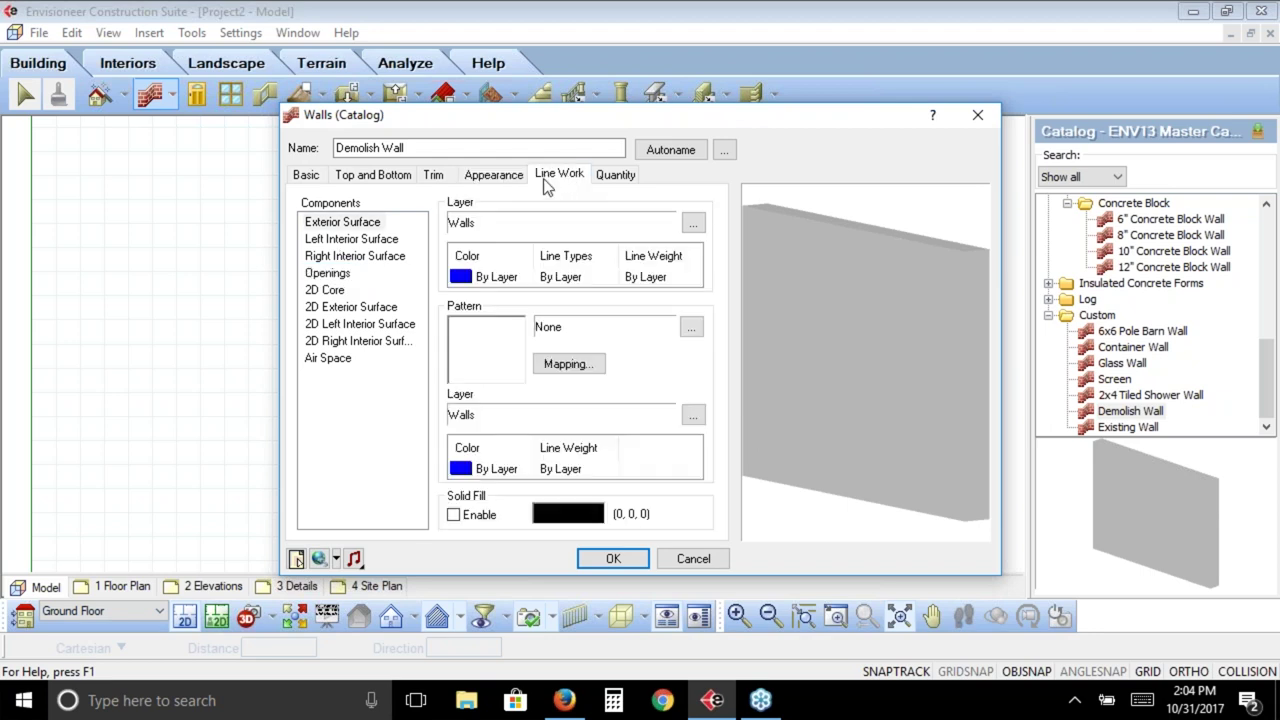
left_click(338, 227)
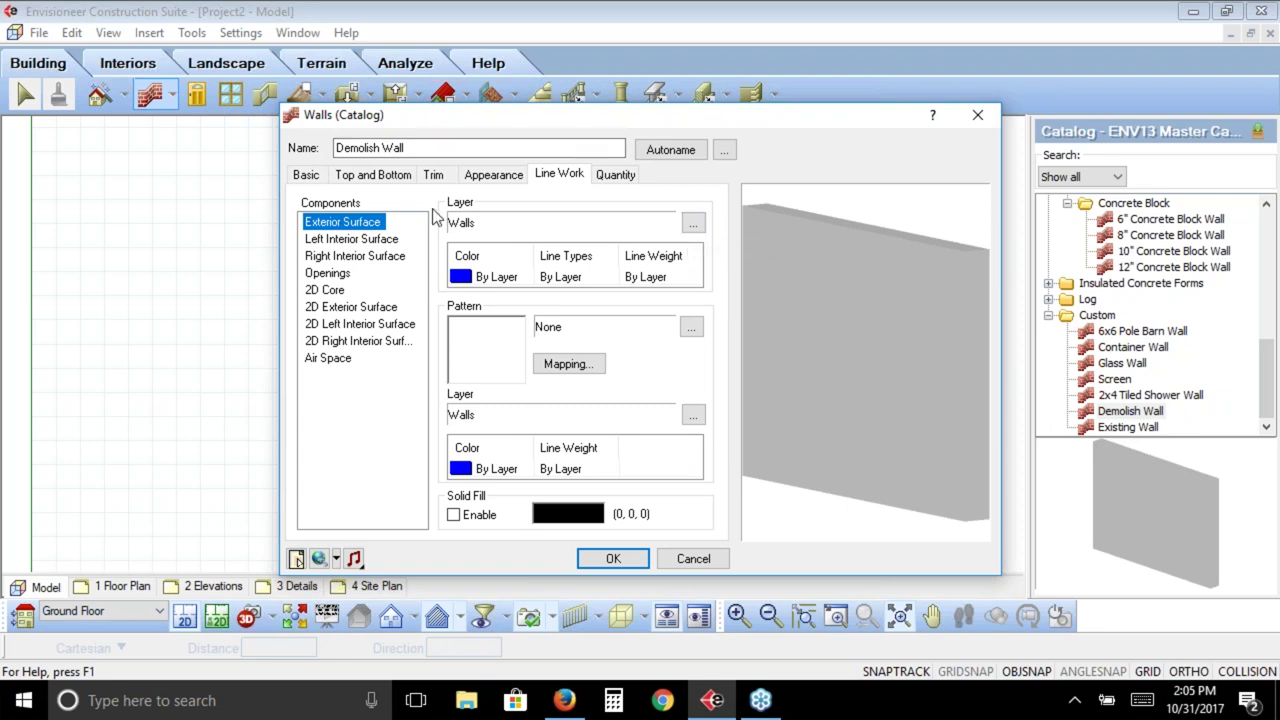
left_click(693, 223)
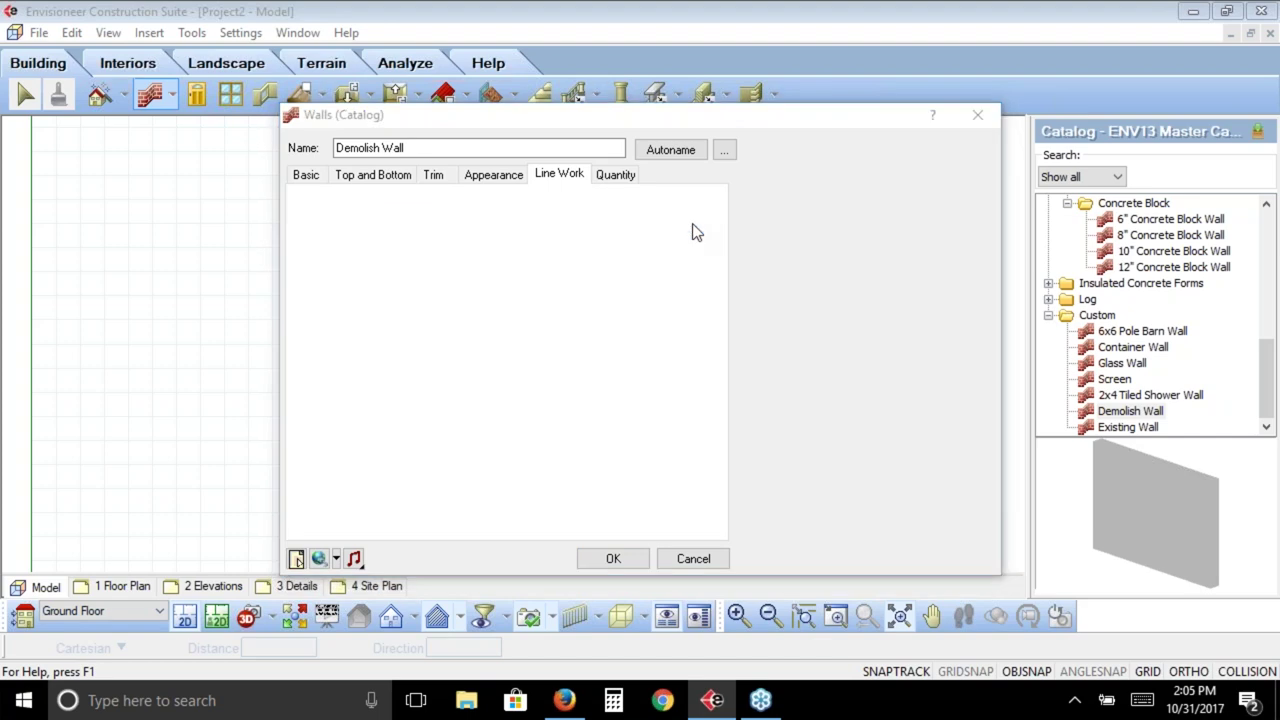
left_click_drag(876, 401, 878, 447)
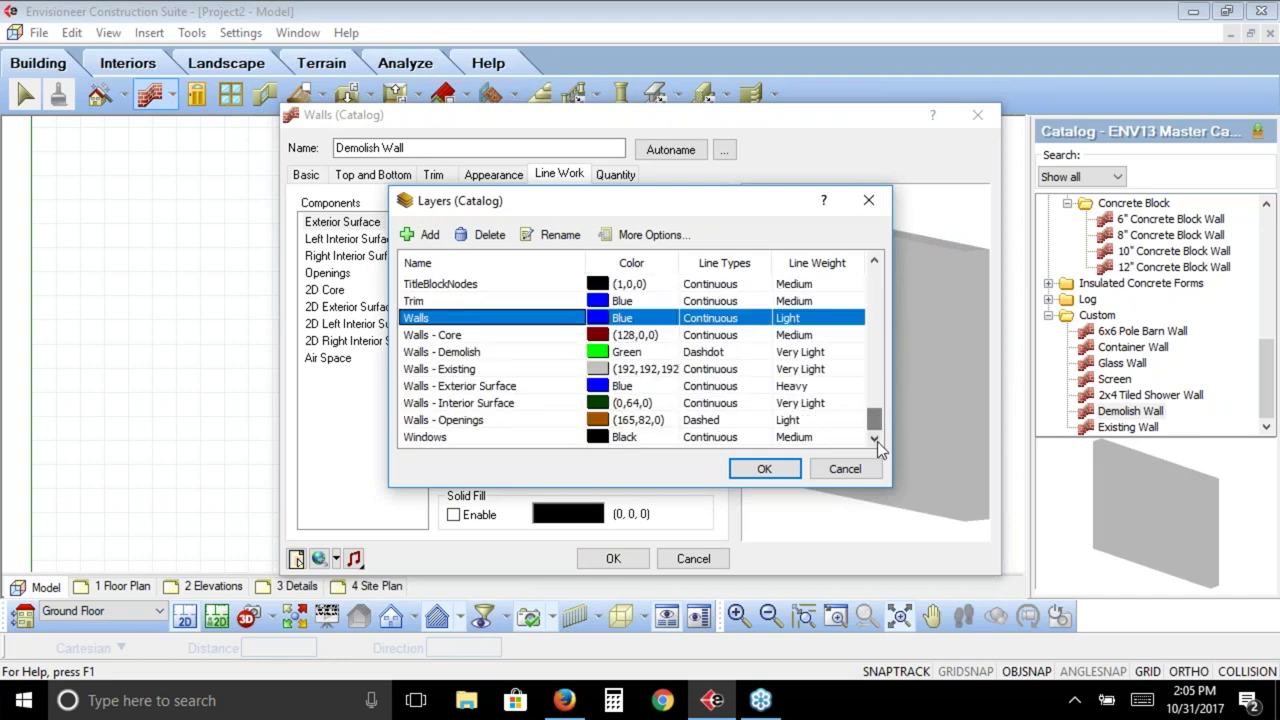
left_click(429, 353)
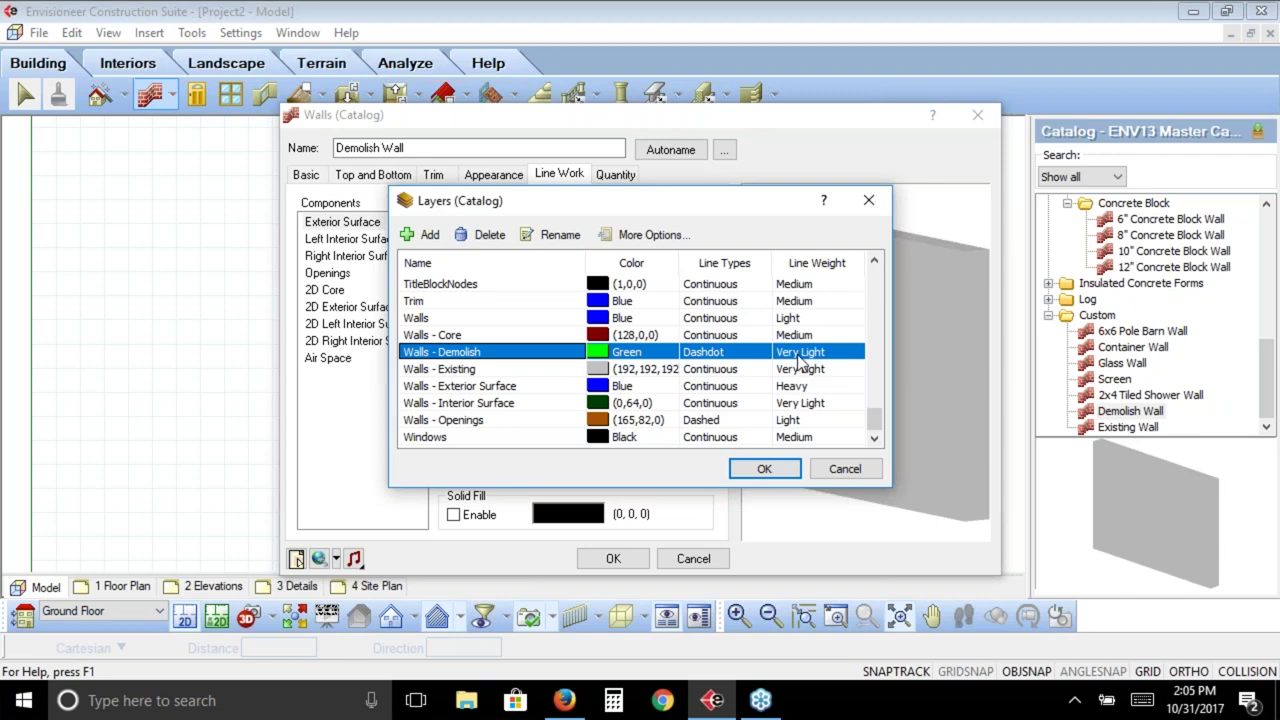
left_click(766, 468)
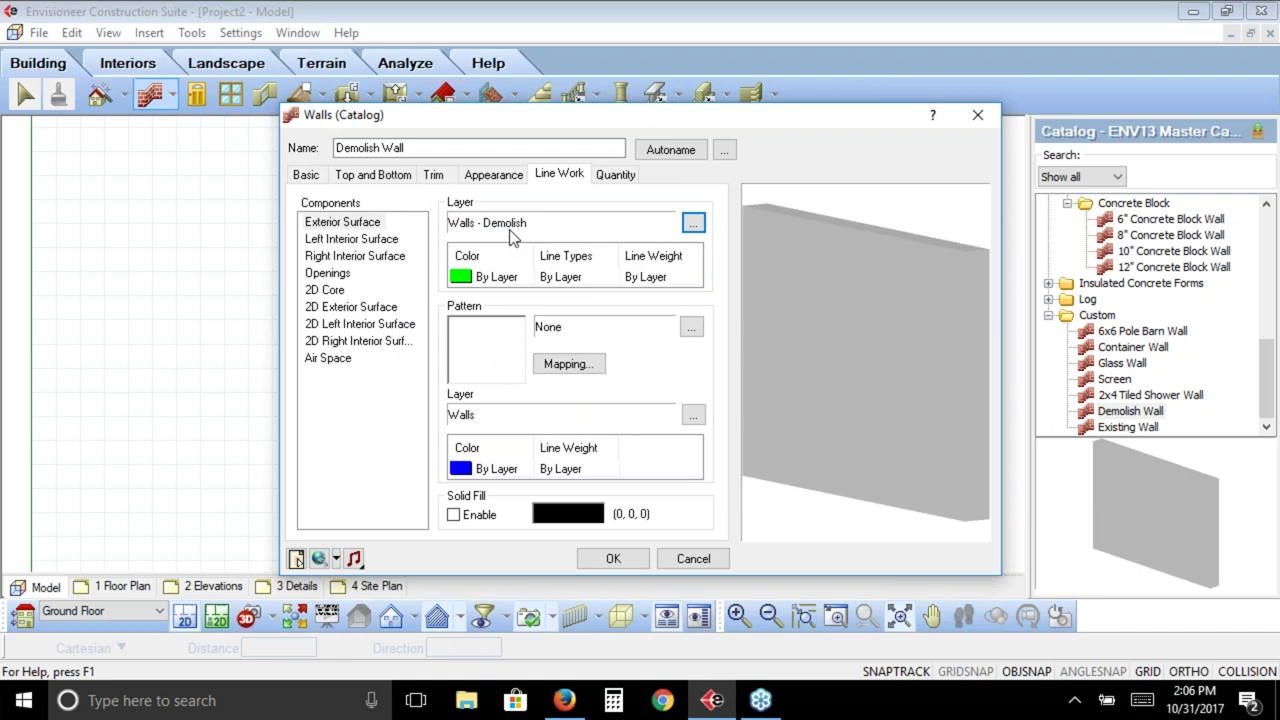
Assign all remaining line work components, from Left Interior Surface through Air Space, to the Walls - Demolish layer and check 2D Exterior Surface
left_click(351, 241)
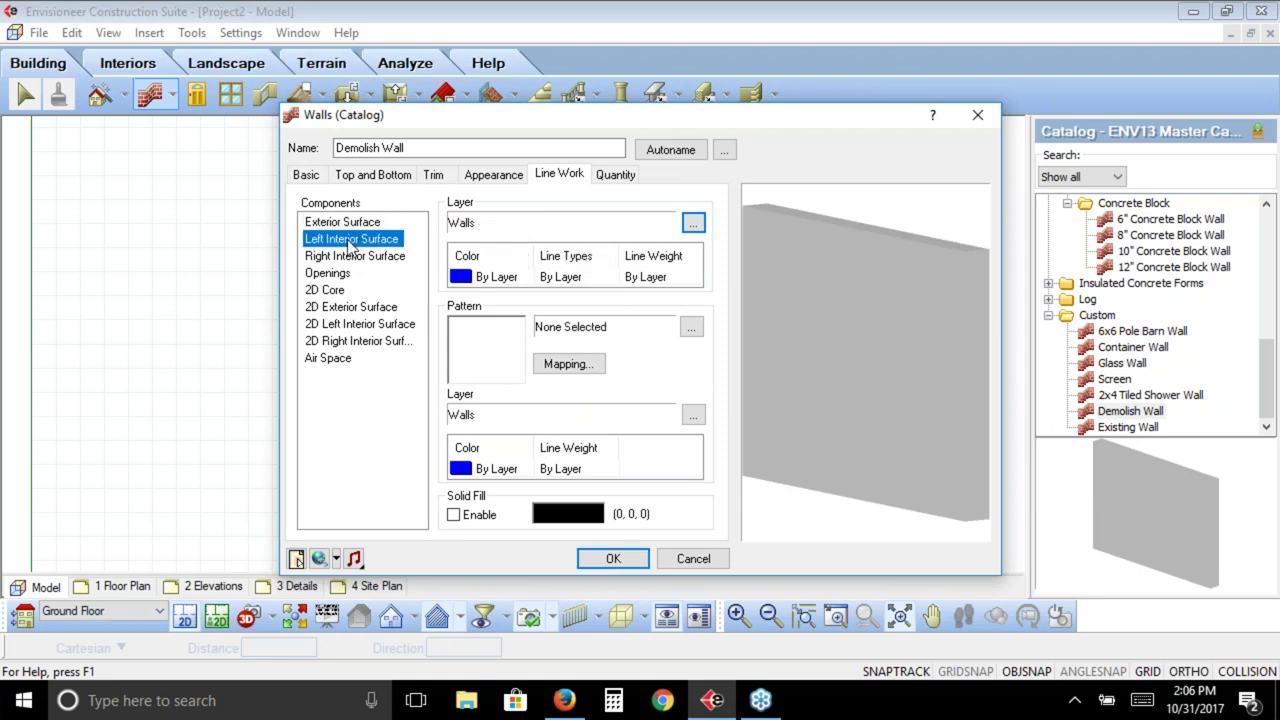
left_click(333, 358, "shift")
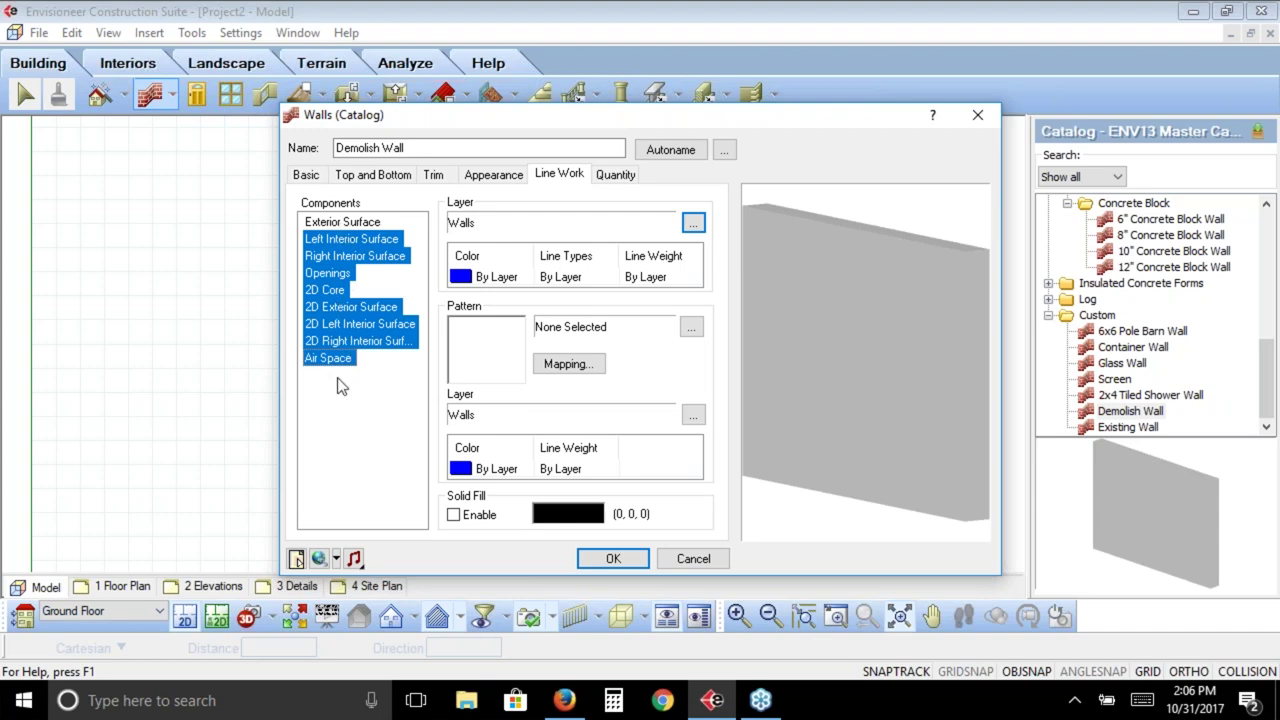
left_click(693, 224)
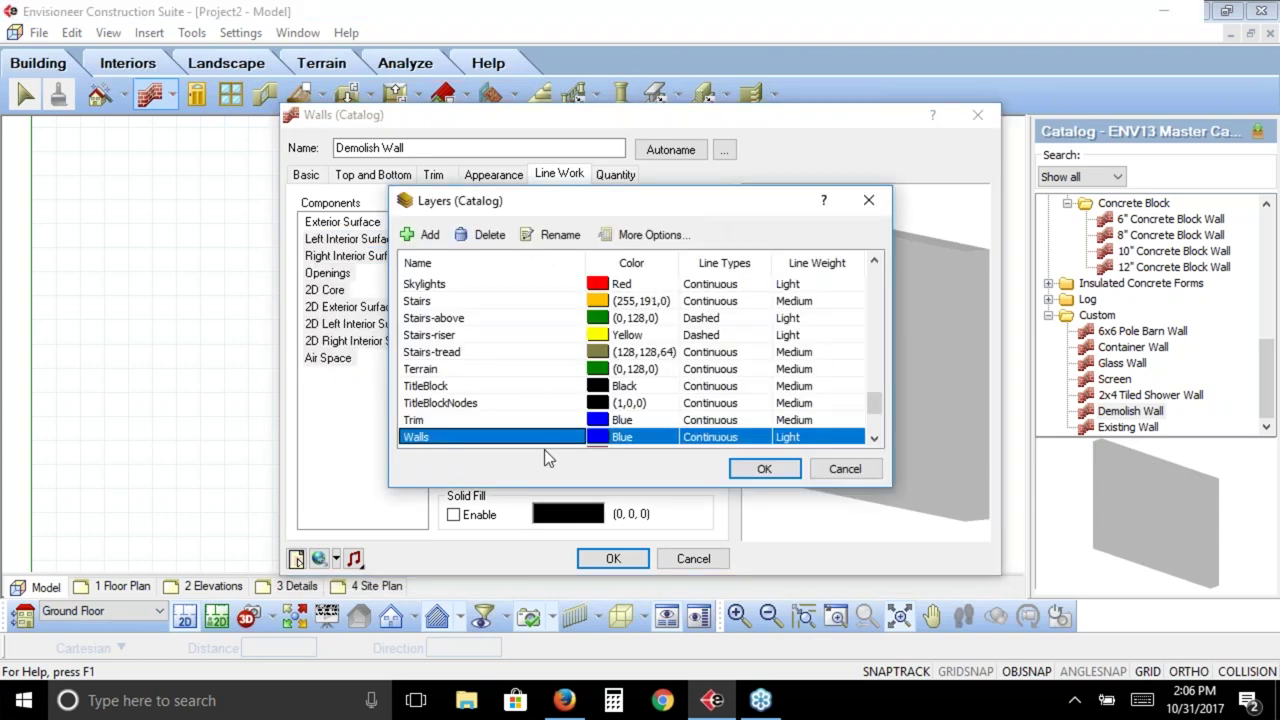
left_click(876, 438)
left_click(876, 438)
left_click(876, 438)
left_click(876, 438)
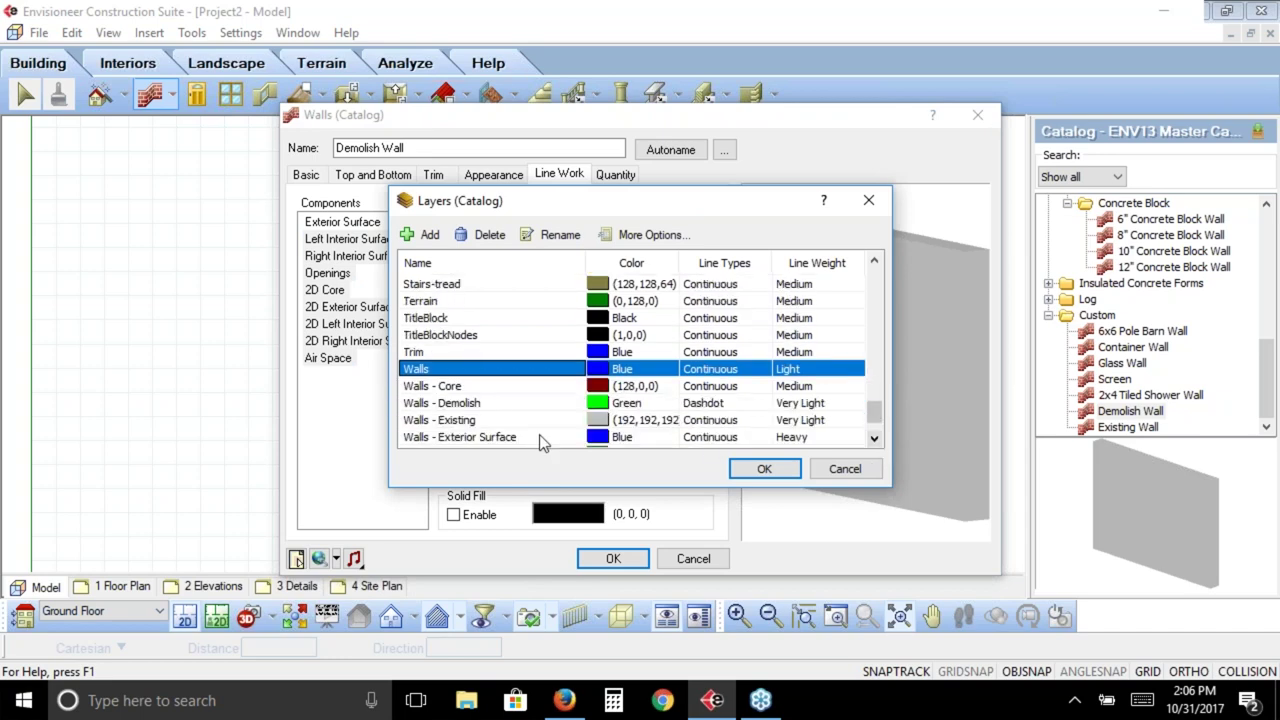
left_click(480, 403)
left_click(766, 469)
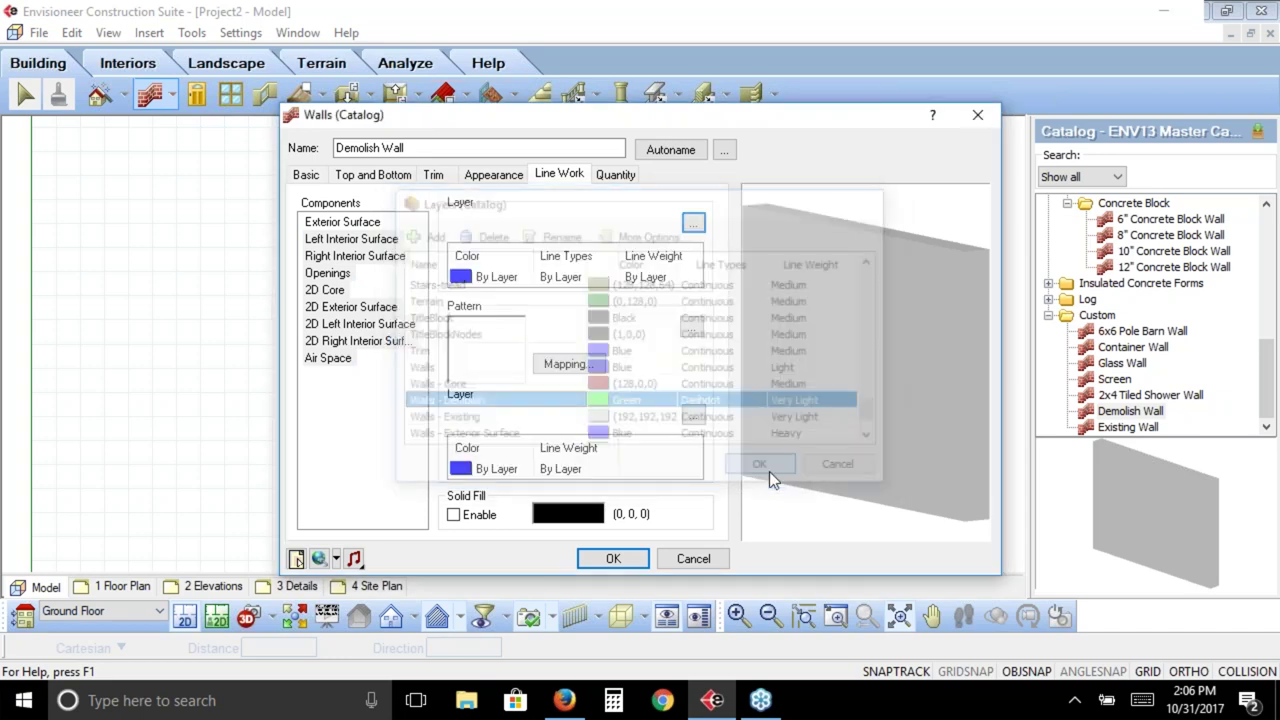
left_click(335, 308)
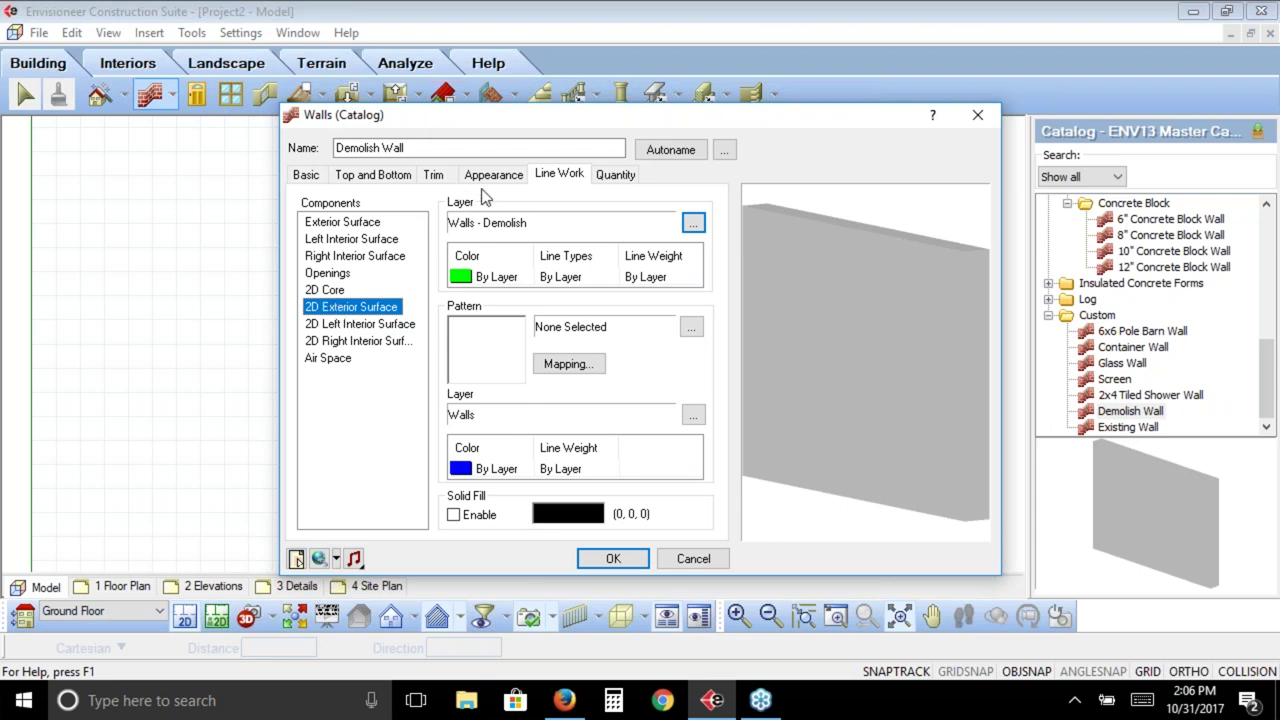
Enable Include in Quantities for Demolish Wall
left_click(614, 184)
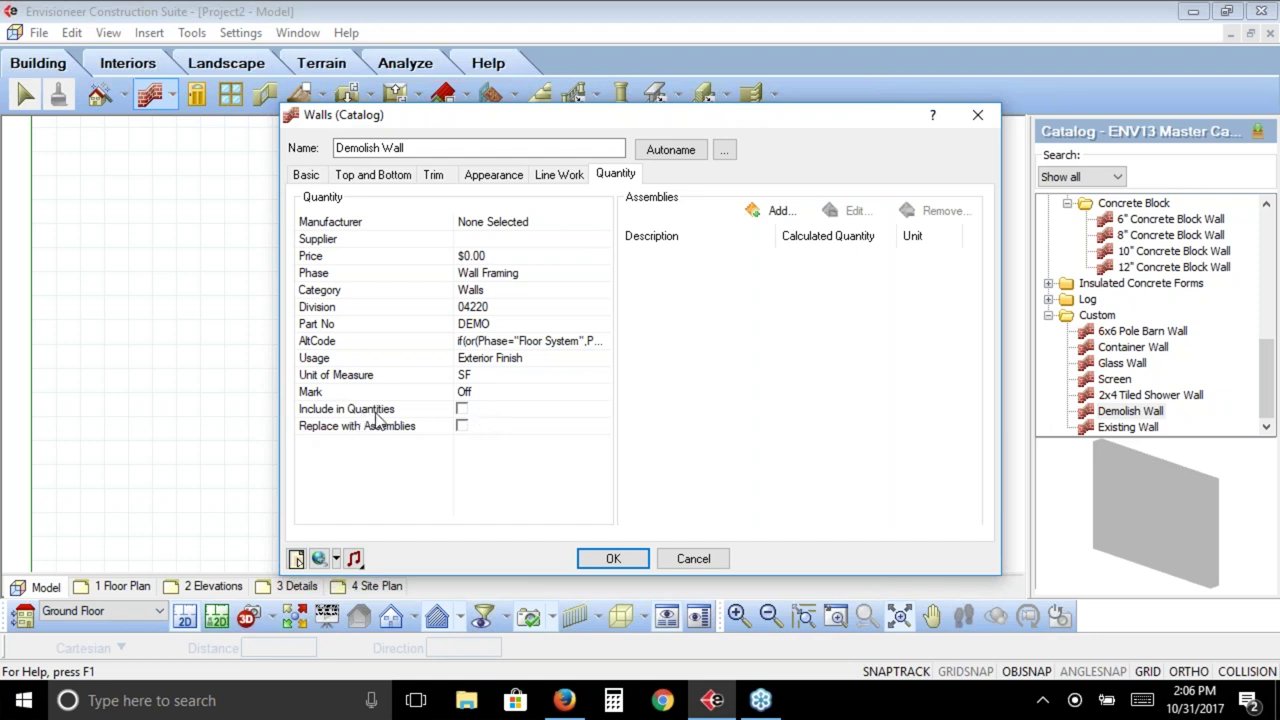
left_click(462, 409)
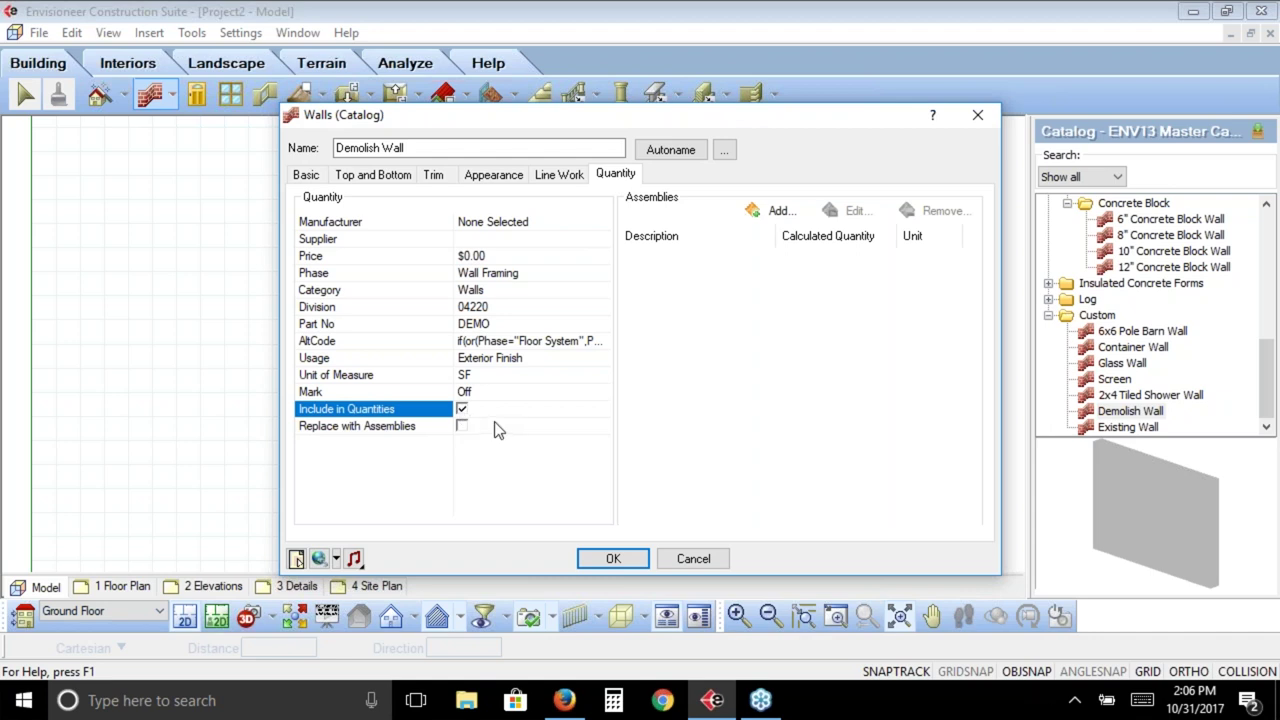
Turn off Include in Quantities for Demolish Wall and check the line work of its 2D Core component
left_click(463, 410)
left_click(552, 178)
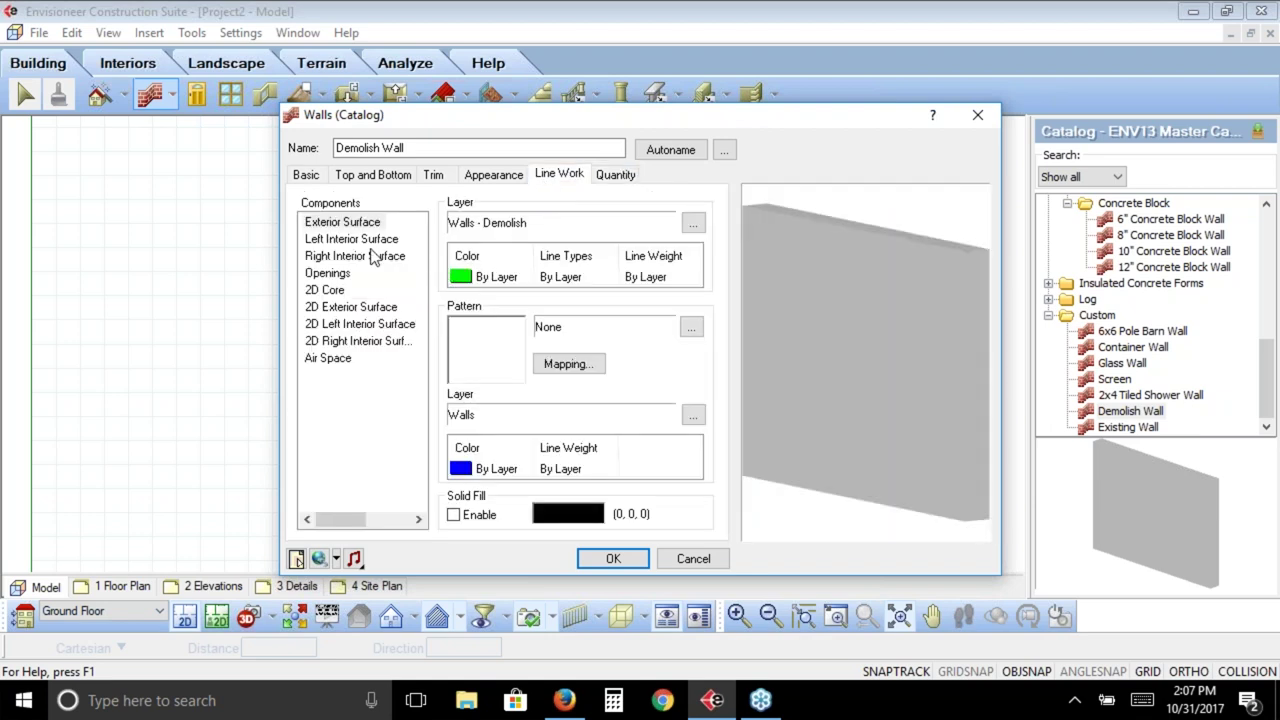
left_click(326, 290)
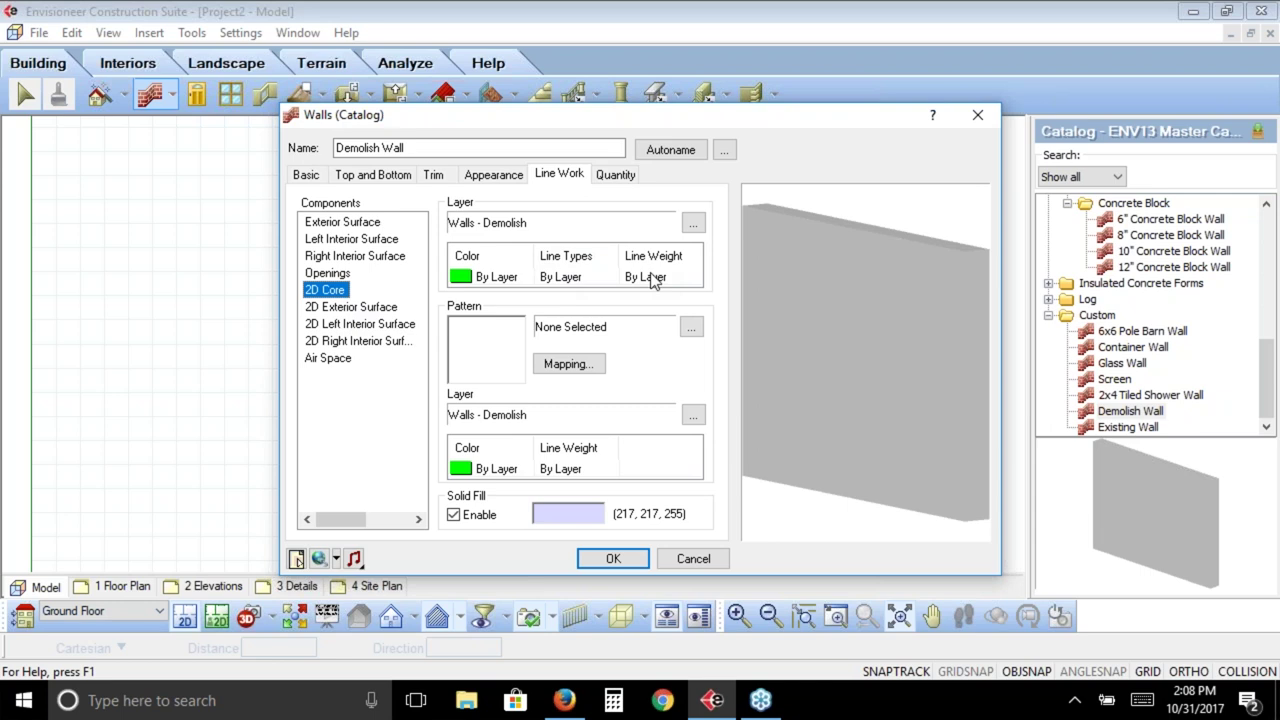
Review Demolish Wall's material, trim applications and General wall type, and accept the wall's settings
left_click(483, 178)
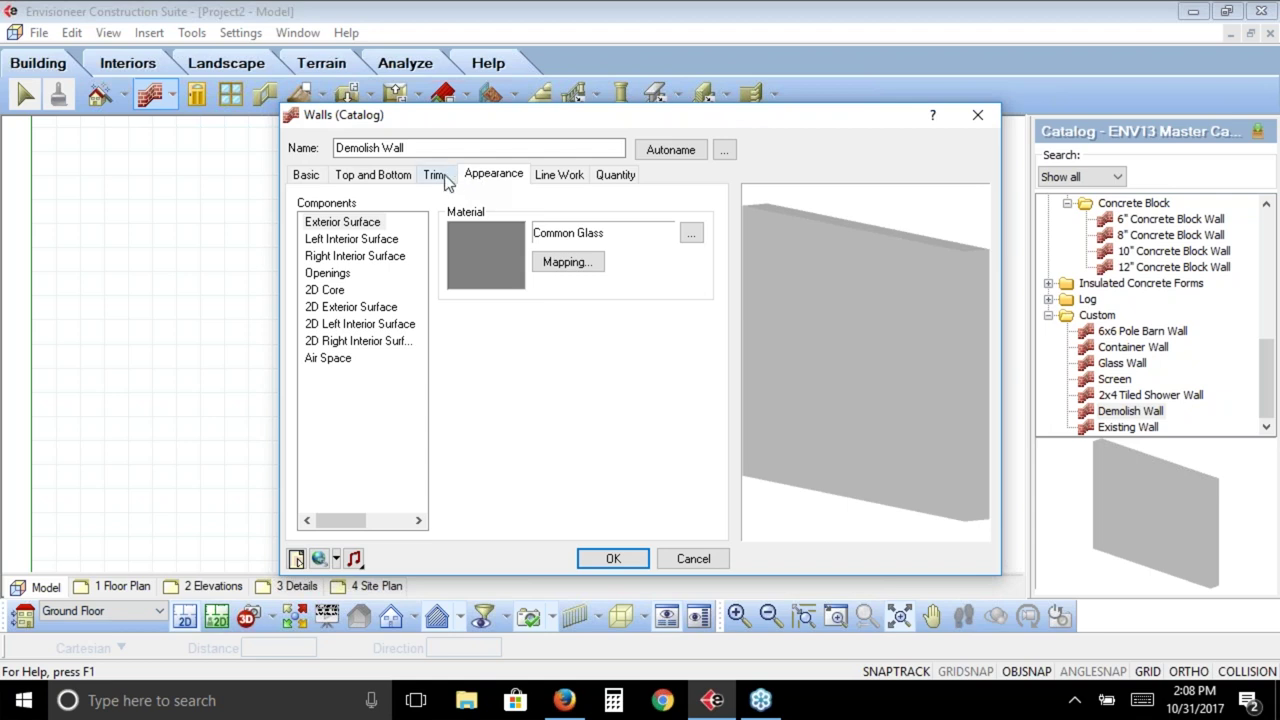
left_click(442, 177)
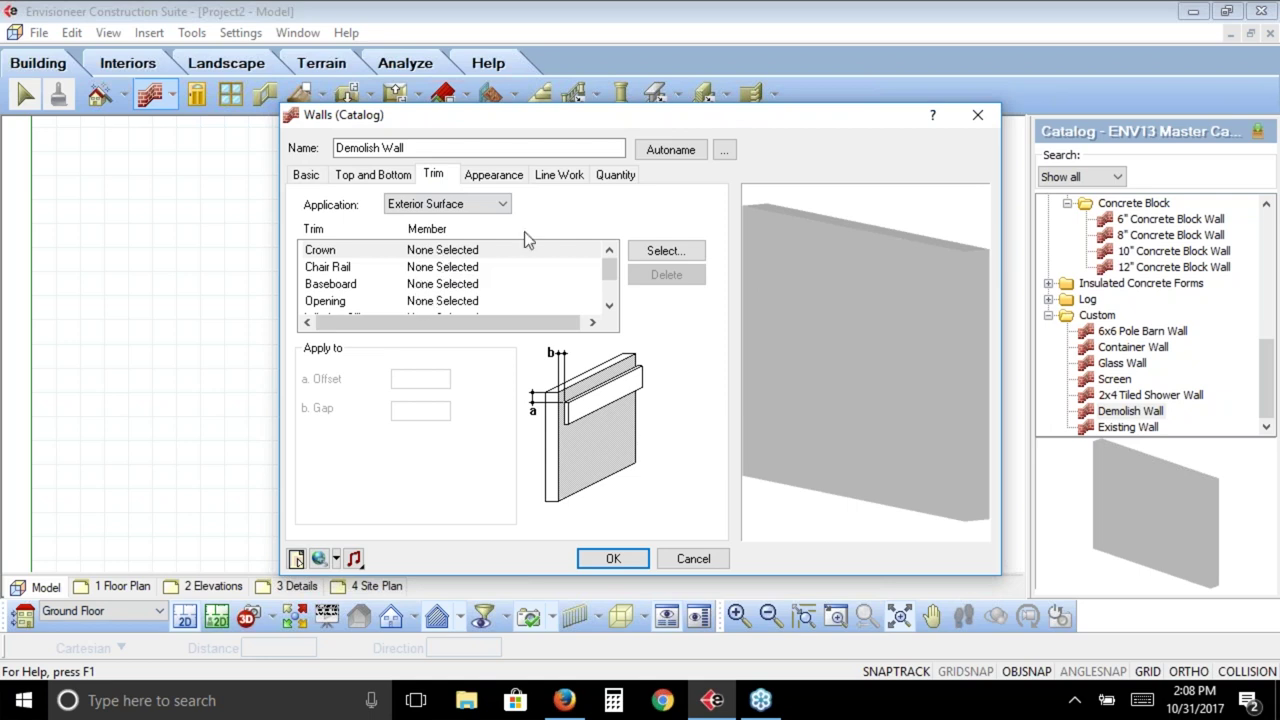
left_click(502, 205)
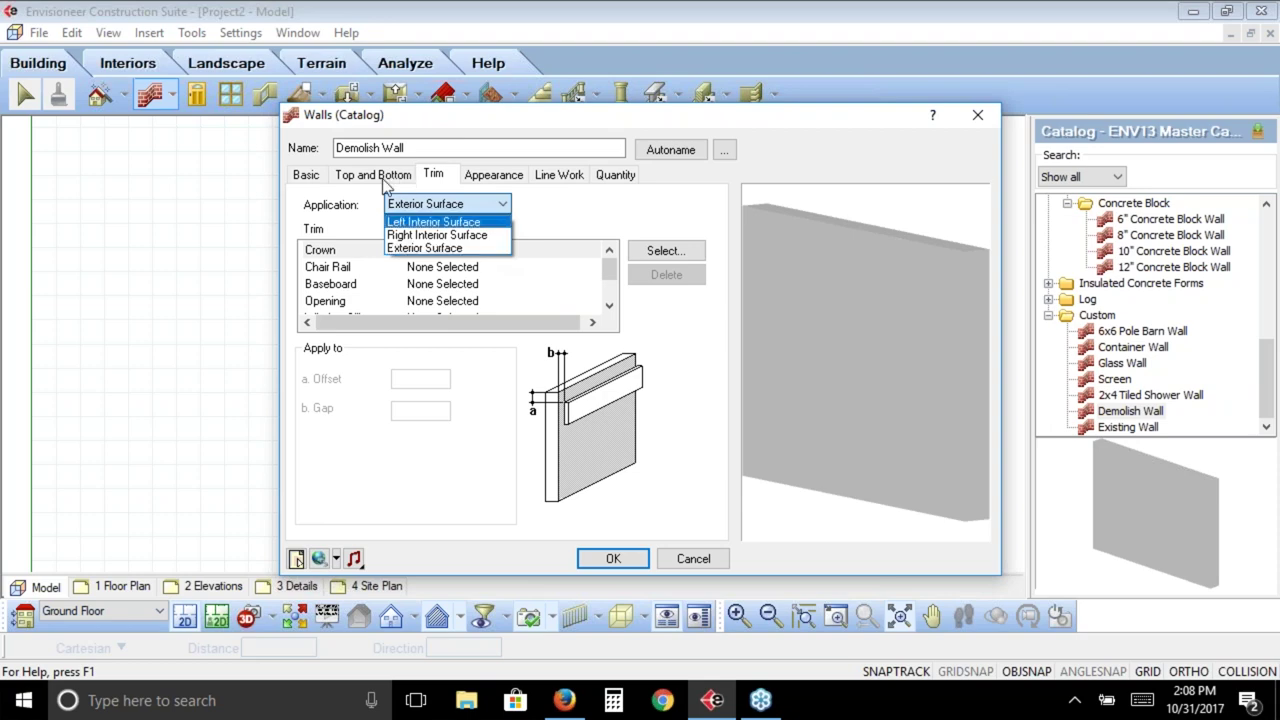
left_click(313, 179)
left_click(313, 180)
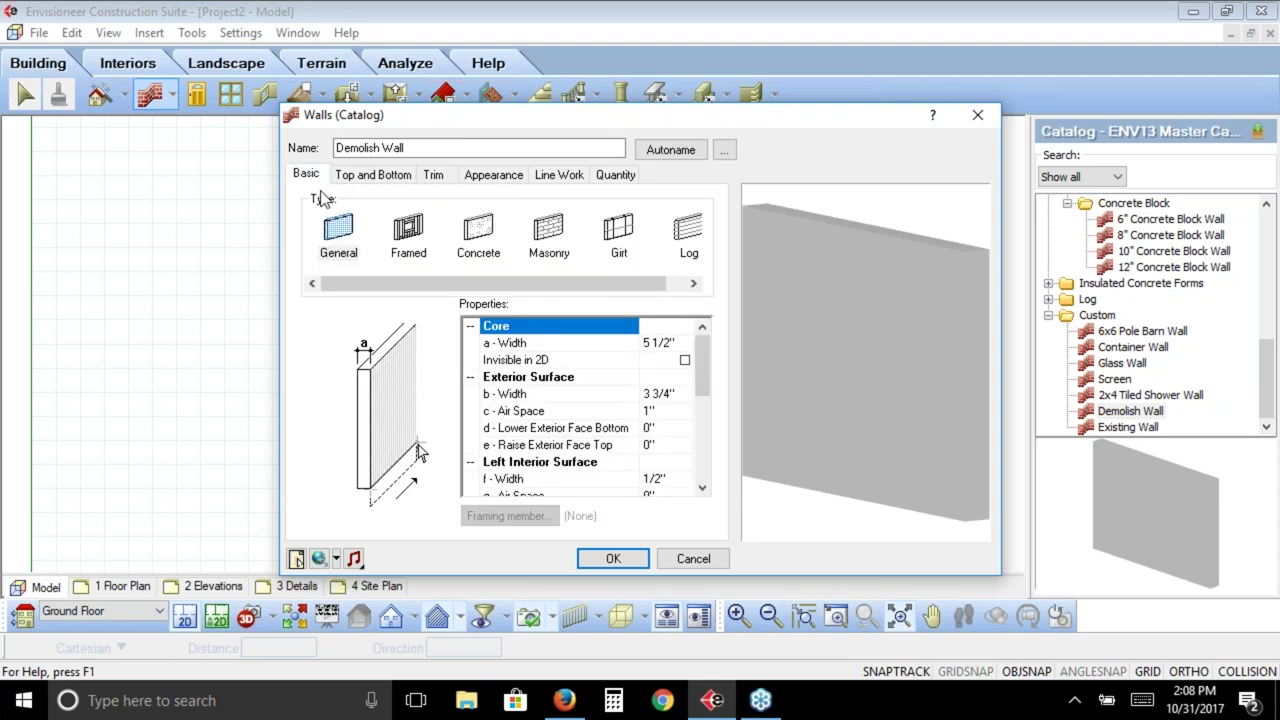
left_click(338, 252)
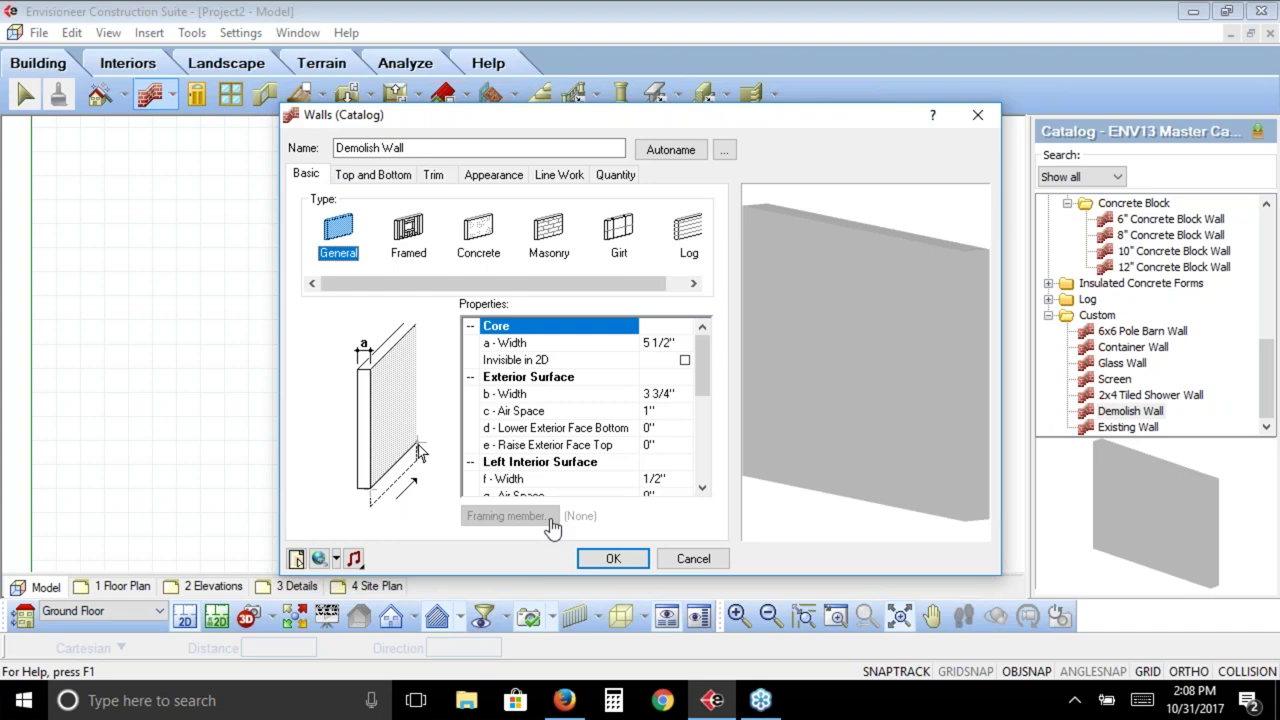
left_click(613, 558)
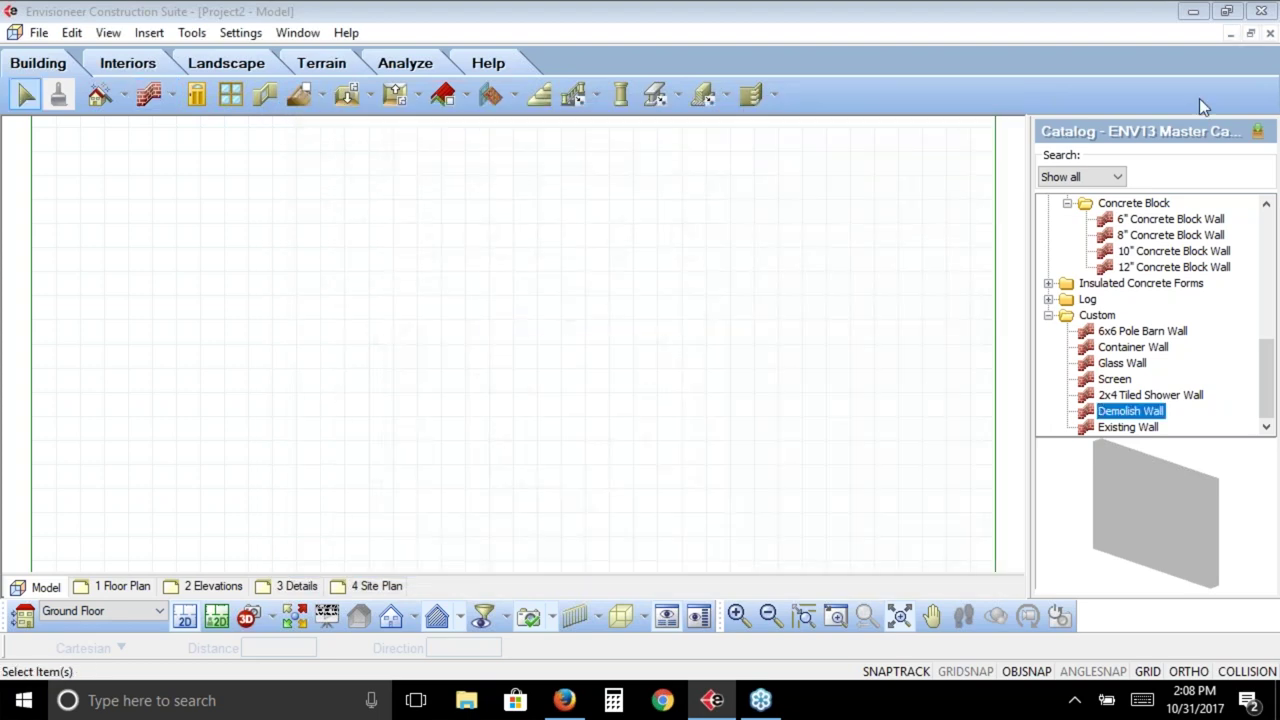
Open the Existing Wall catalog element and examine its wall type and the available trim applications
left_click(1127, 430)
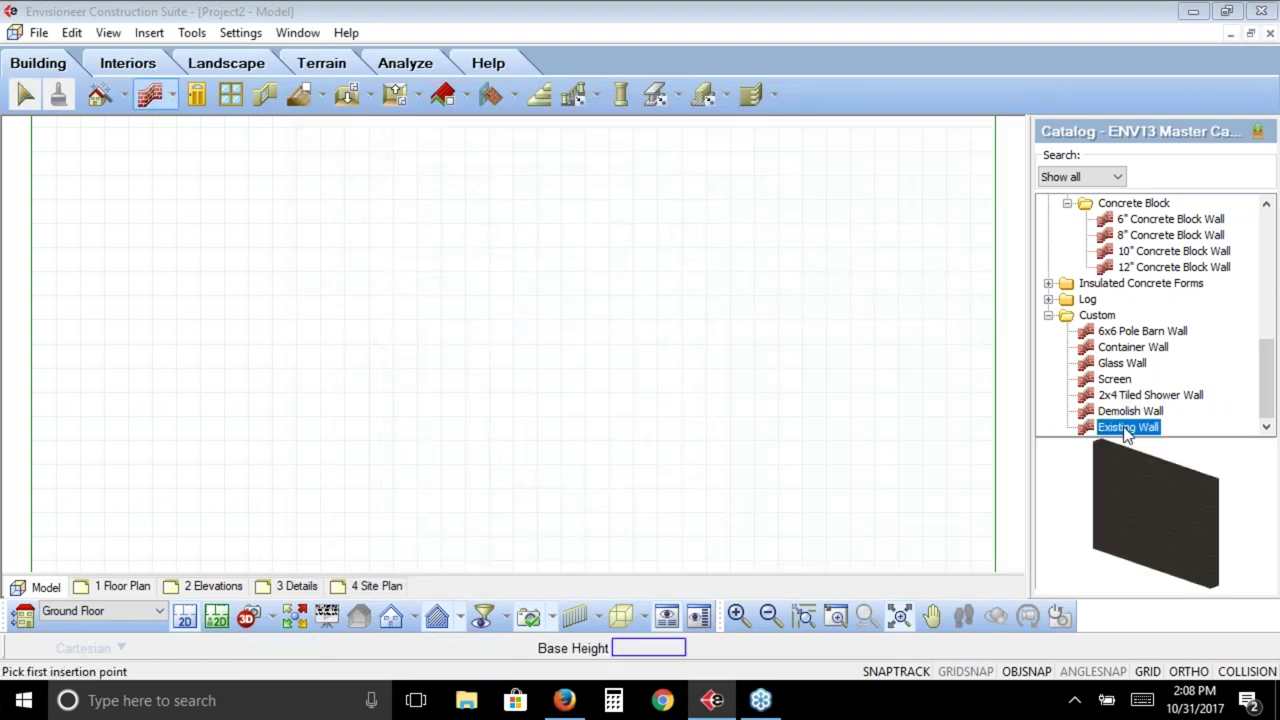
double_click(1127, 428)
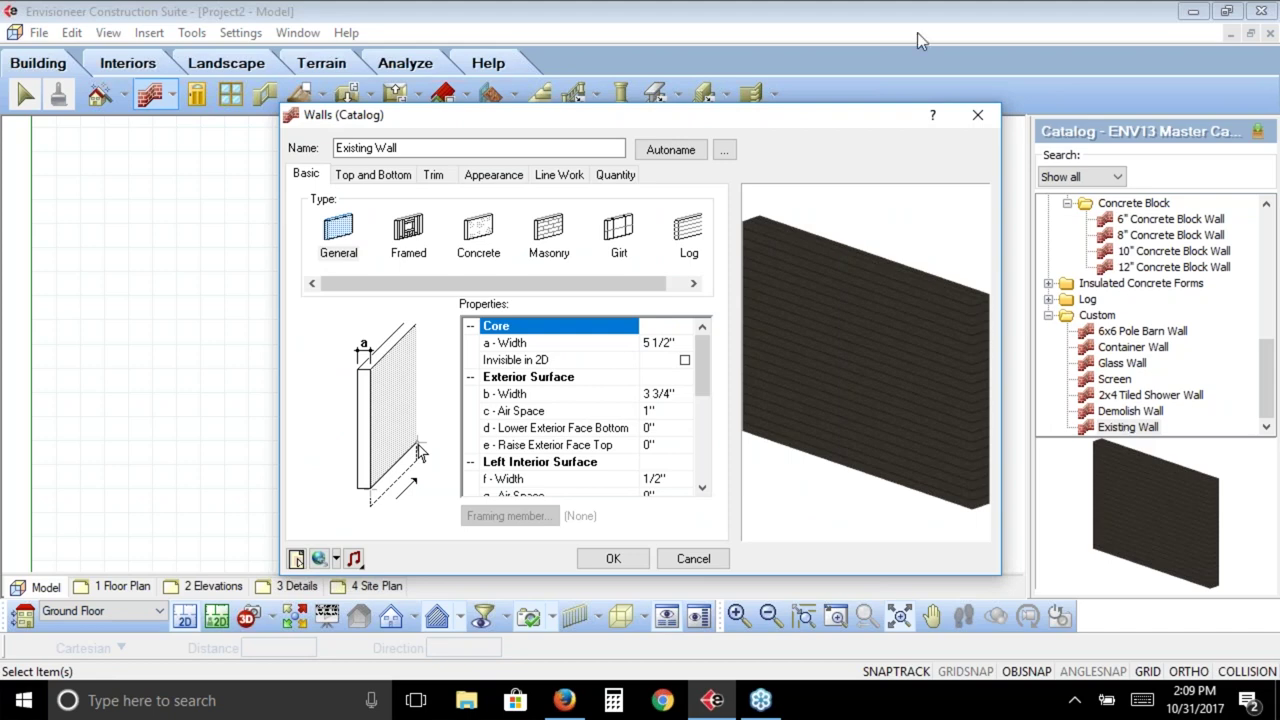
left_click(346, 248)
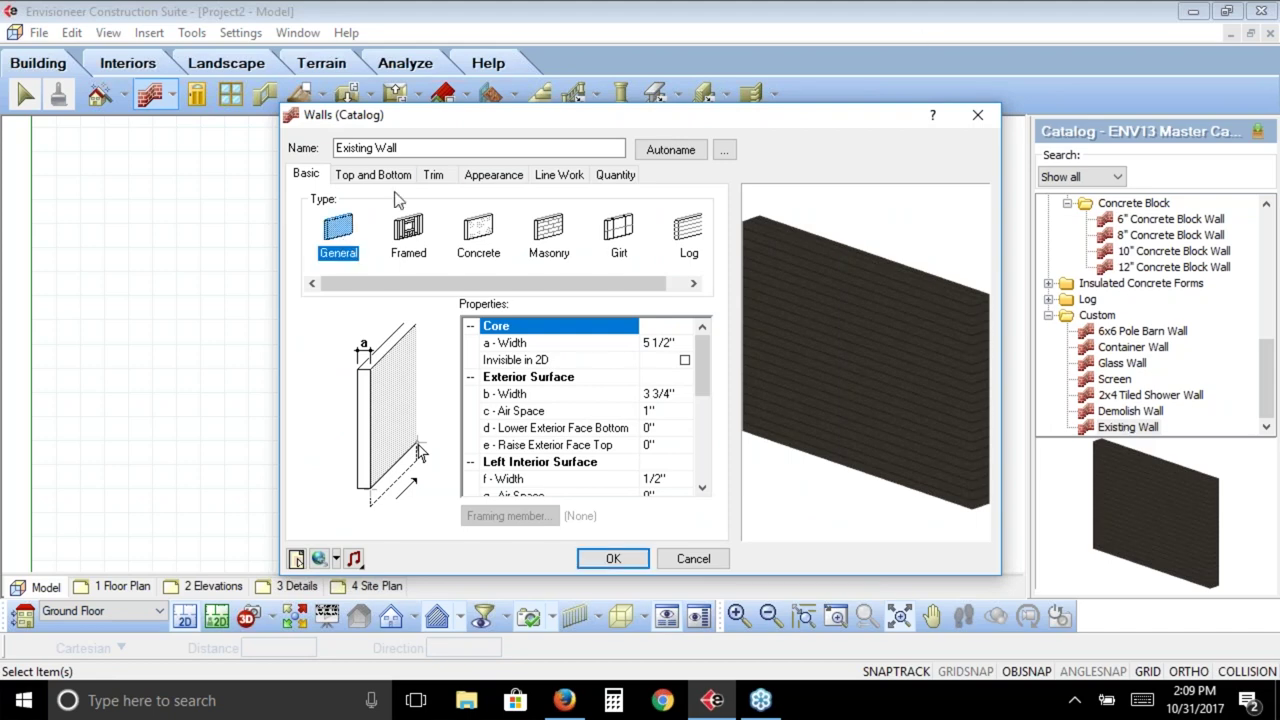
left_click(433, 175)
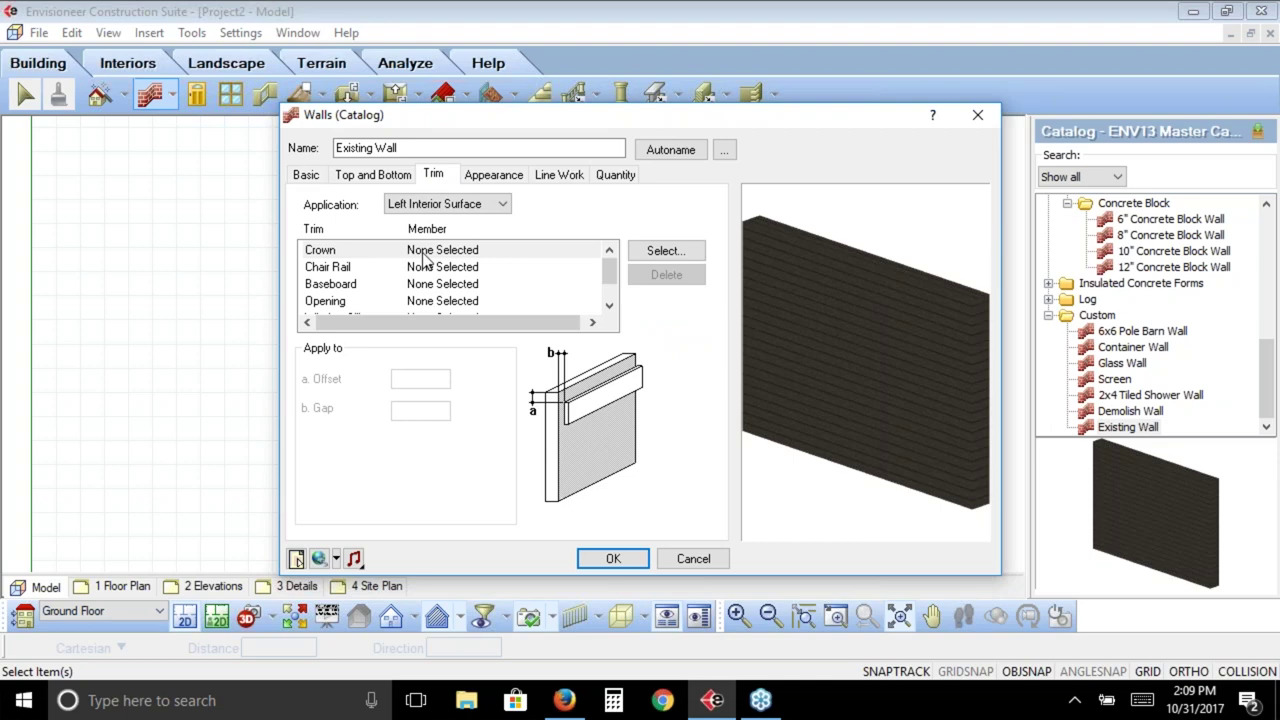
left_click(492, 205)
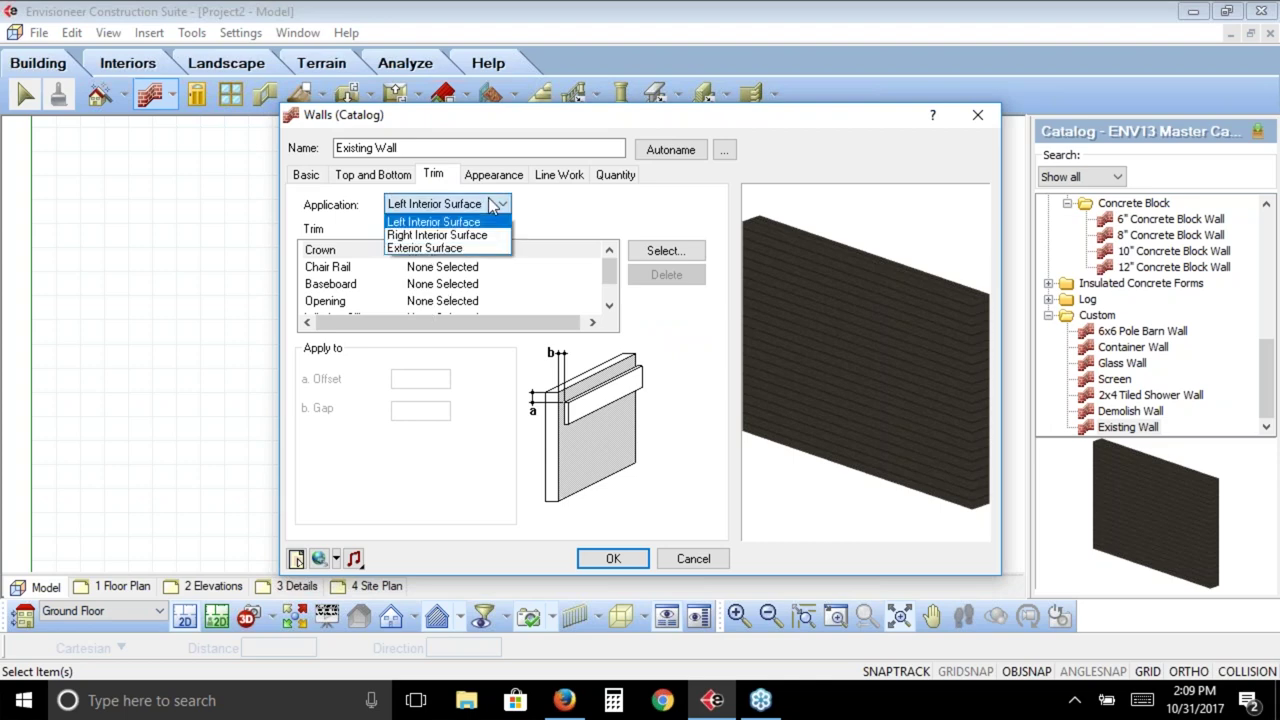
left_click(492, 204)
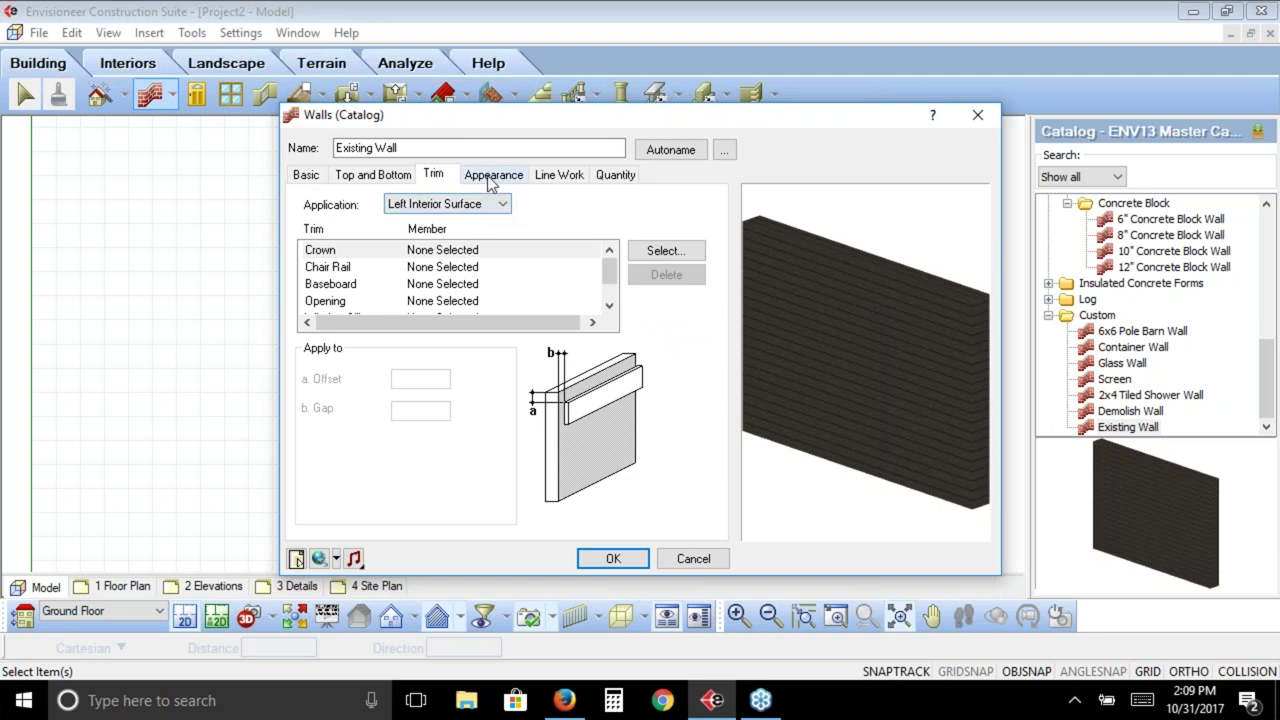
Examine the materials assigned to Existing Wall's exterior, left interior and right interior surfaces
left_click(491, 176)
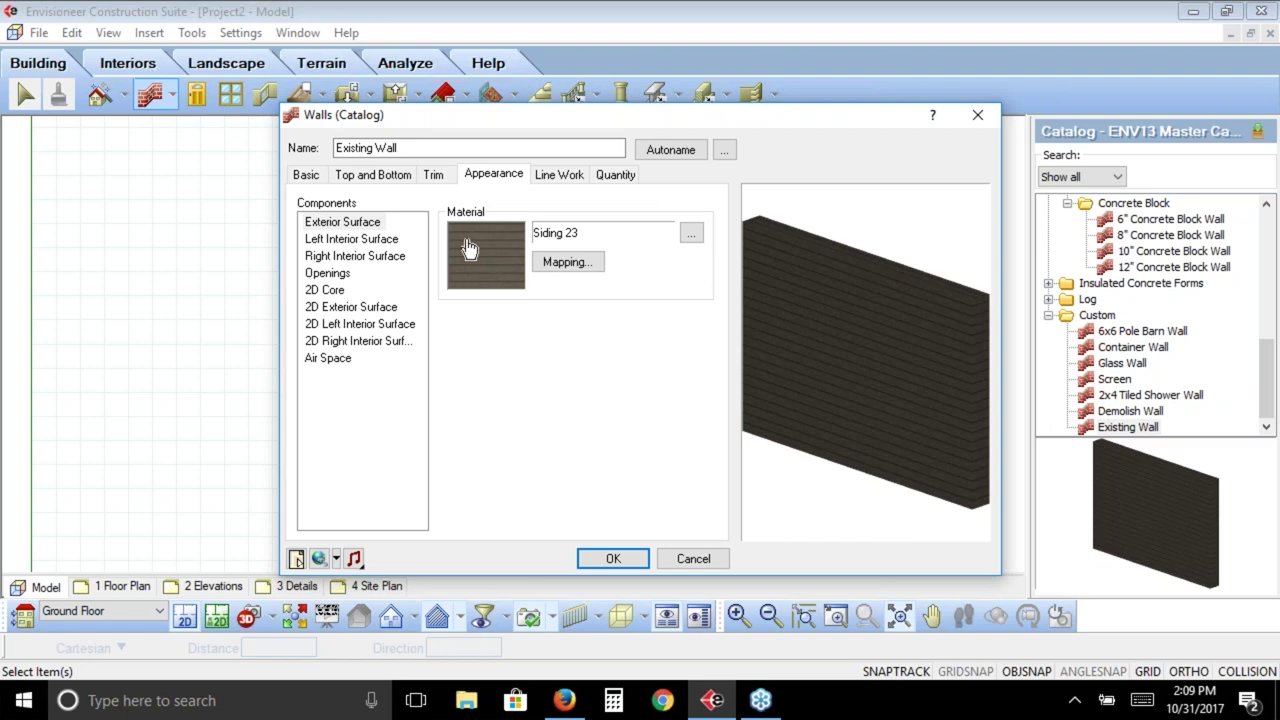
left_click(348, 244)
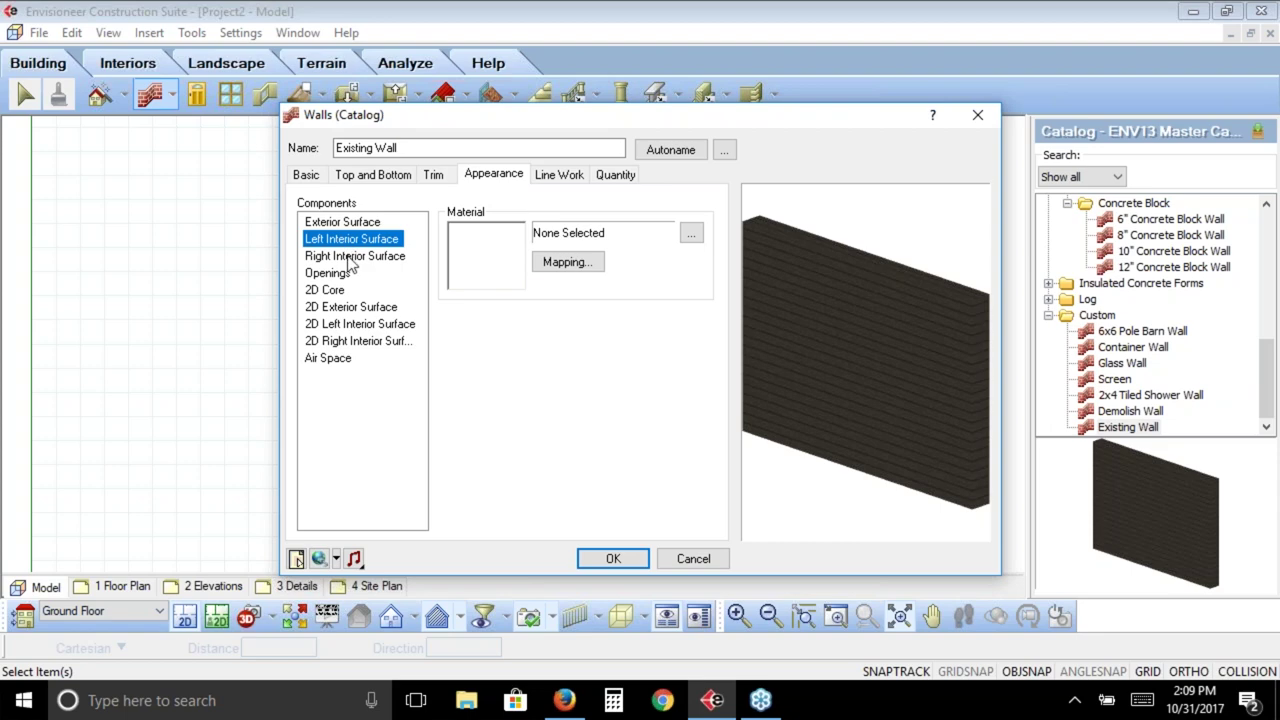
left_click(350, 258)
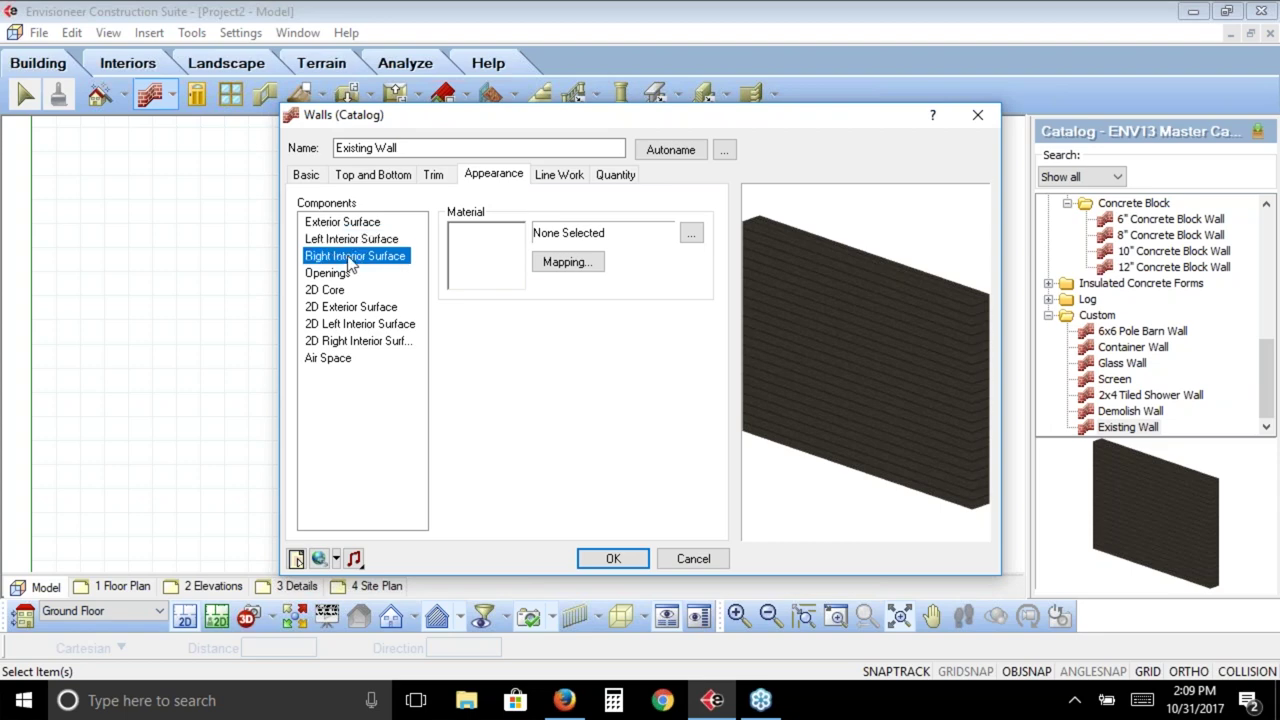
left_click(331, 224)
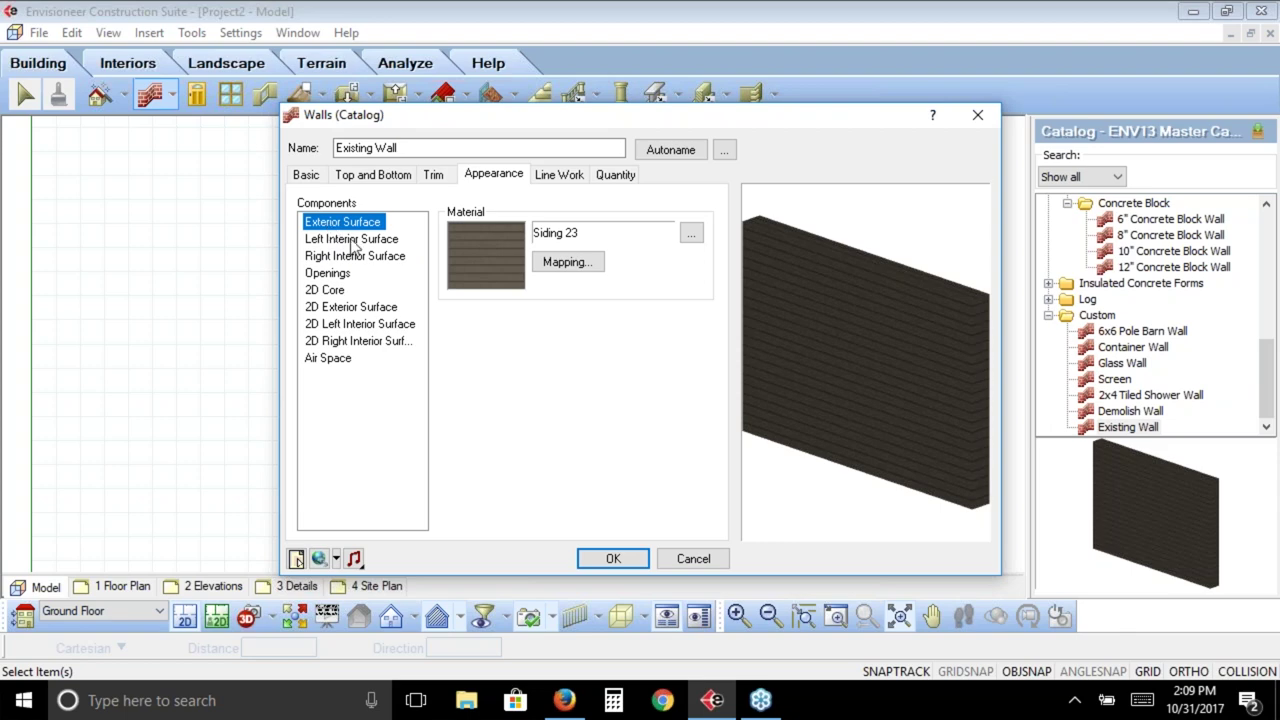
Start a new catalog material based on Siding 23 and inspect its diffuse texture map settings
left_click(493, 260)
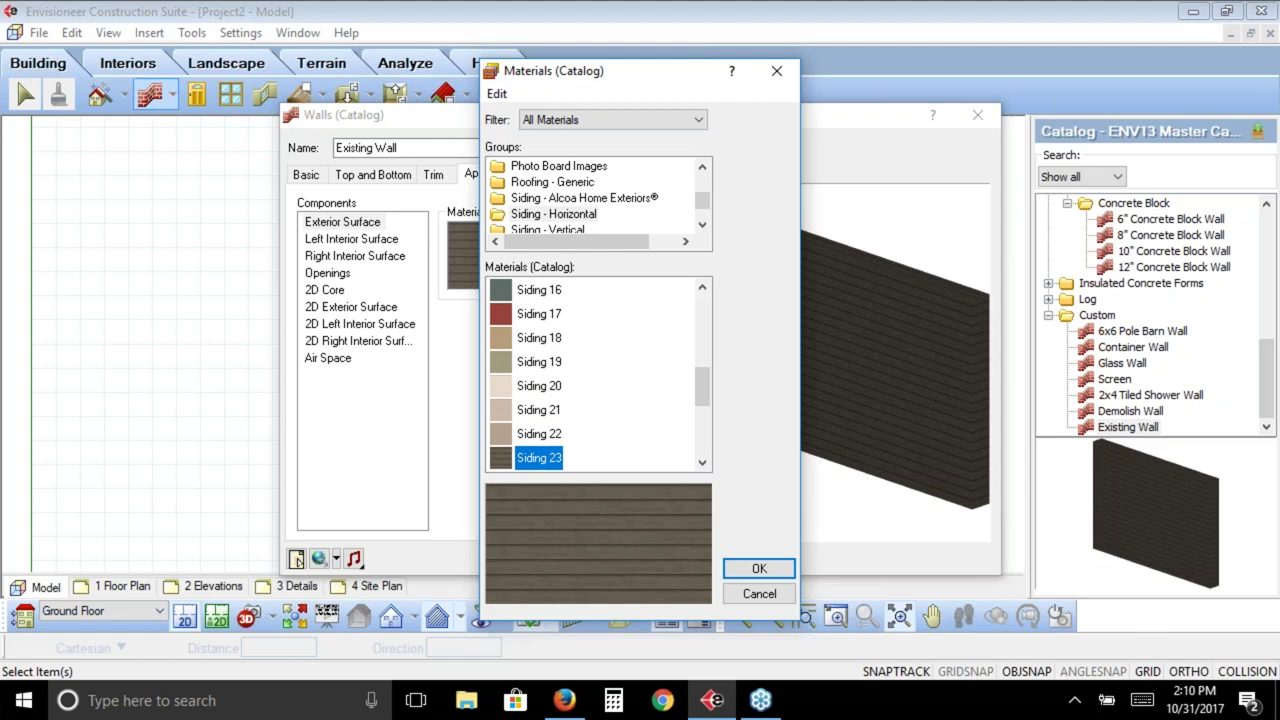
right_click(545, 460)
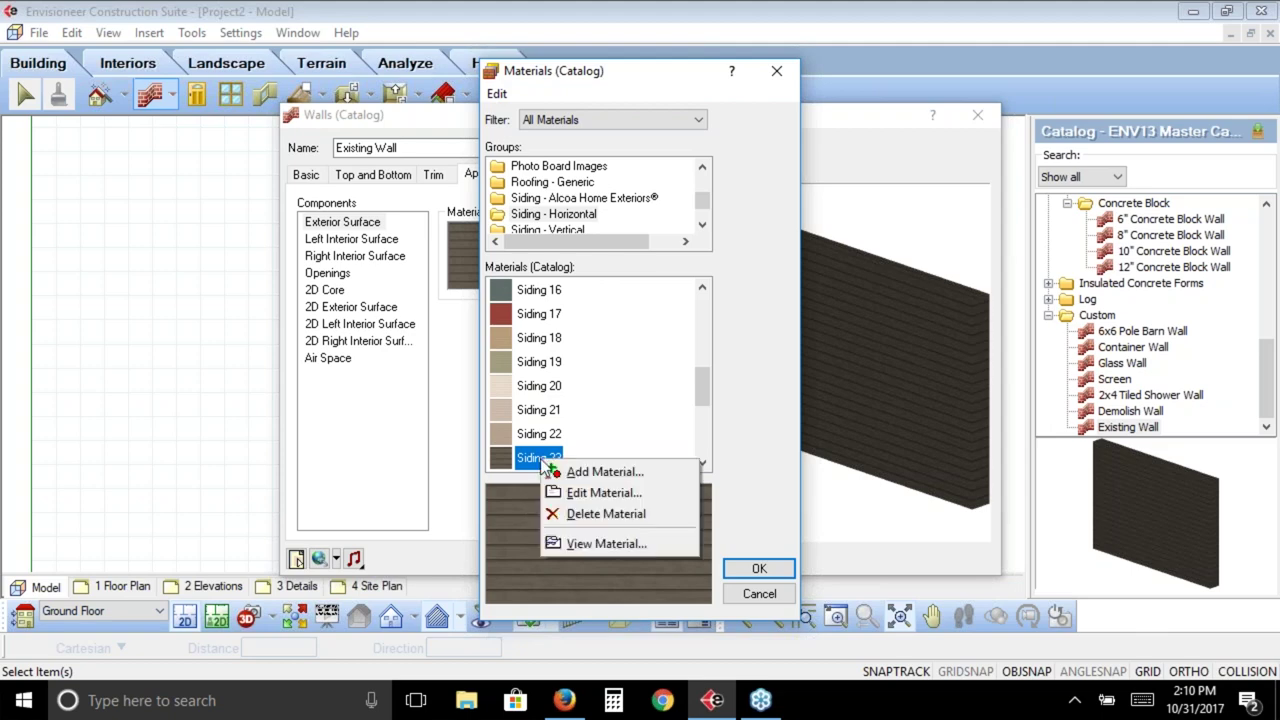
left_click(645, 478)
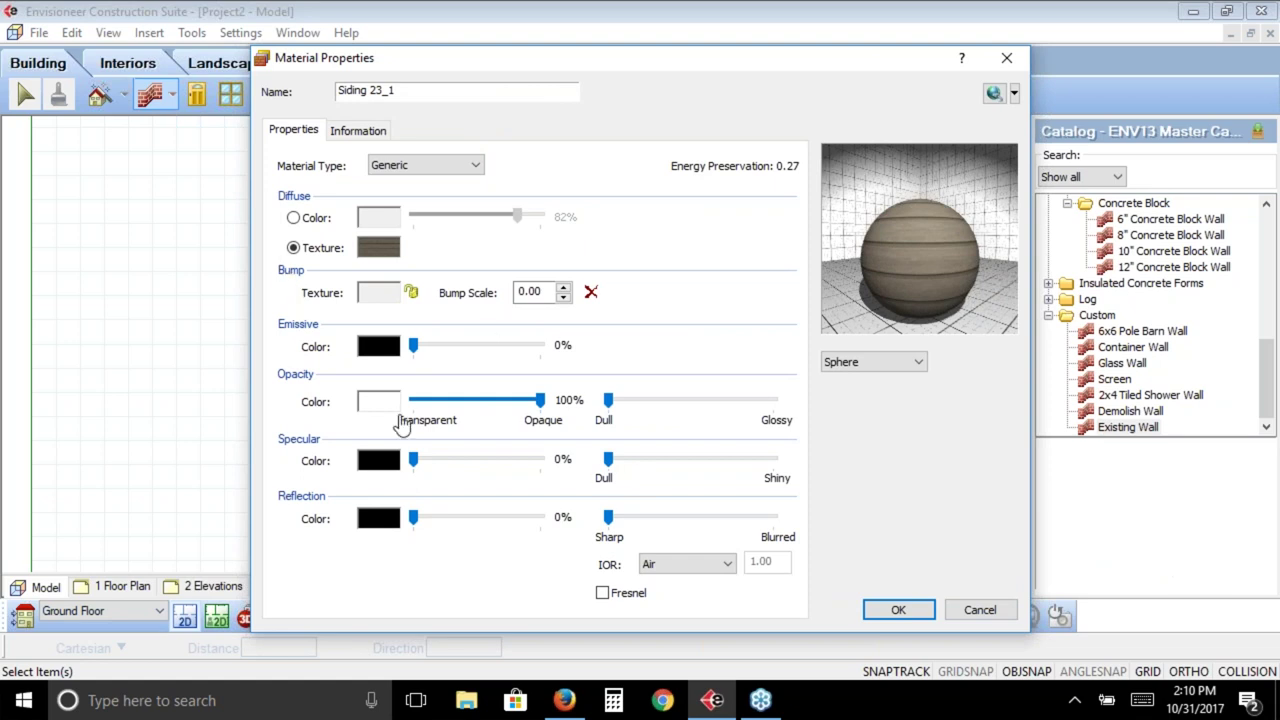
left_click(368, 250)
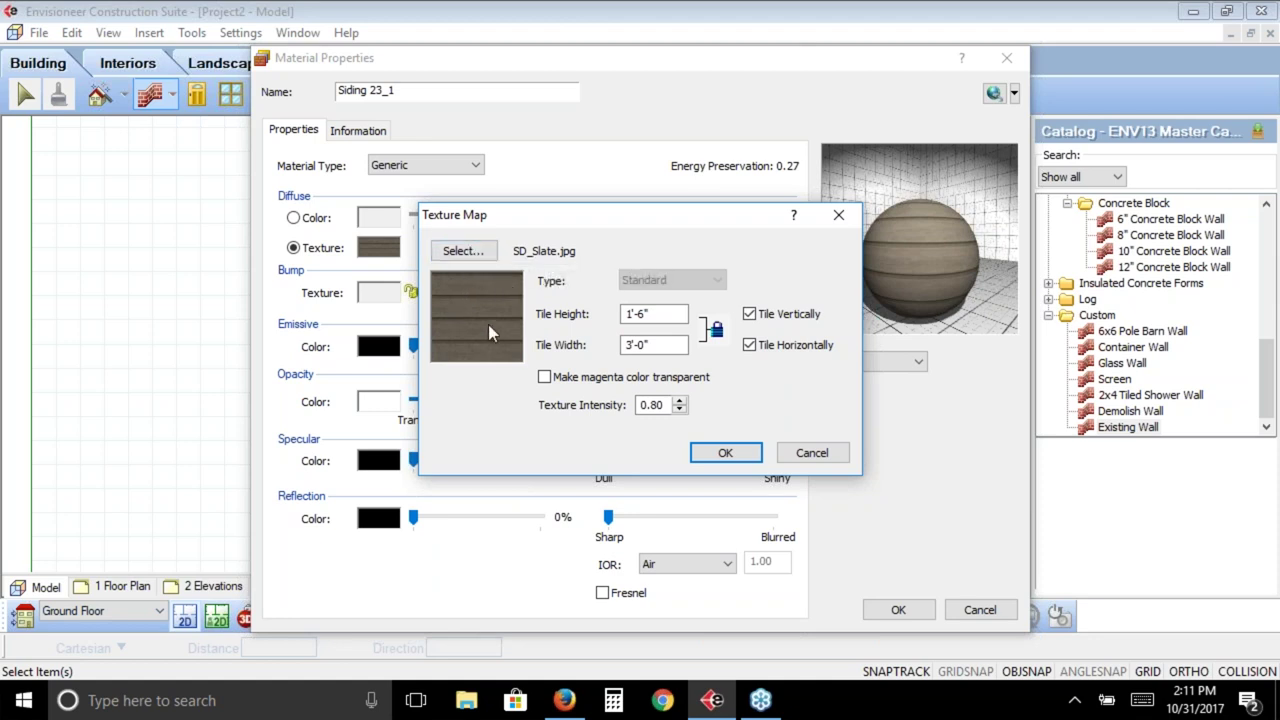
left_click(806, 453)
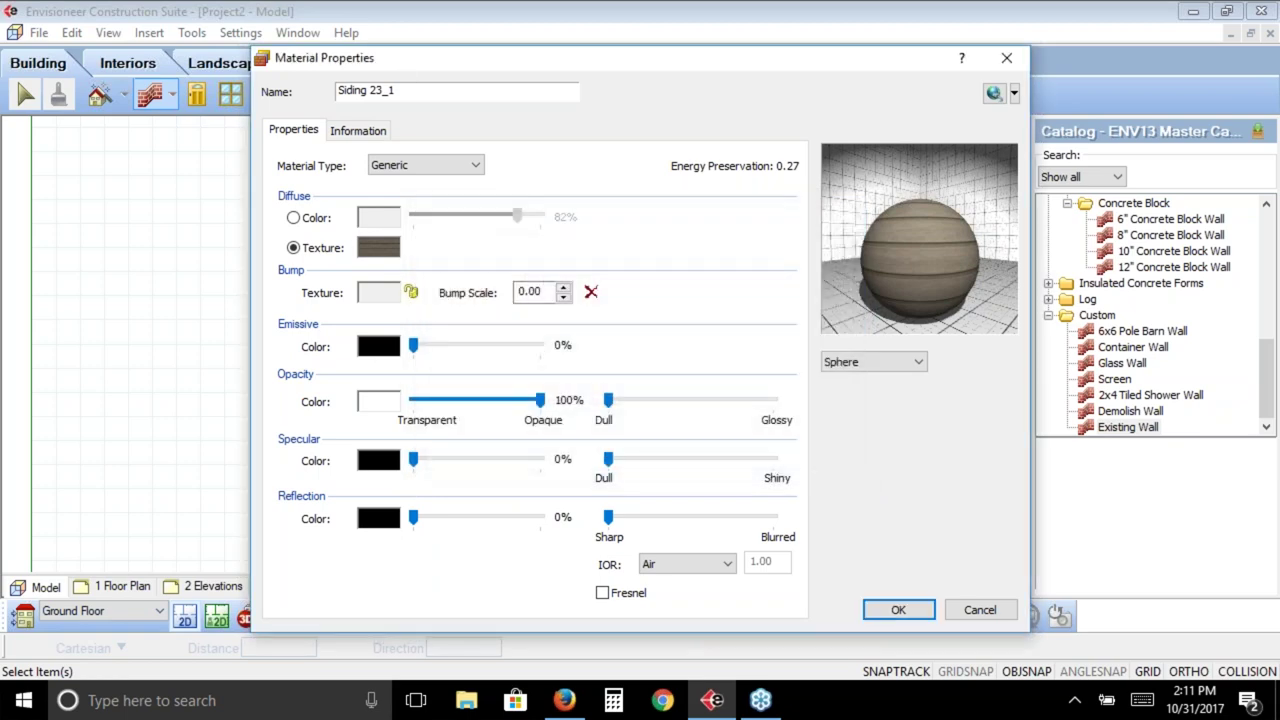
Save the new material under the name New Texture and keep Siding 23 as Existing Wall's exterior surface material
left_click_drag(393, 91, 307, 92)
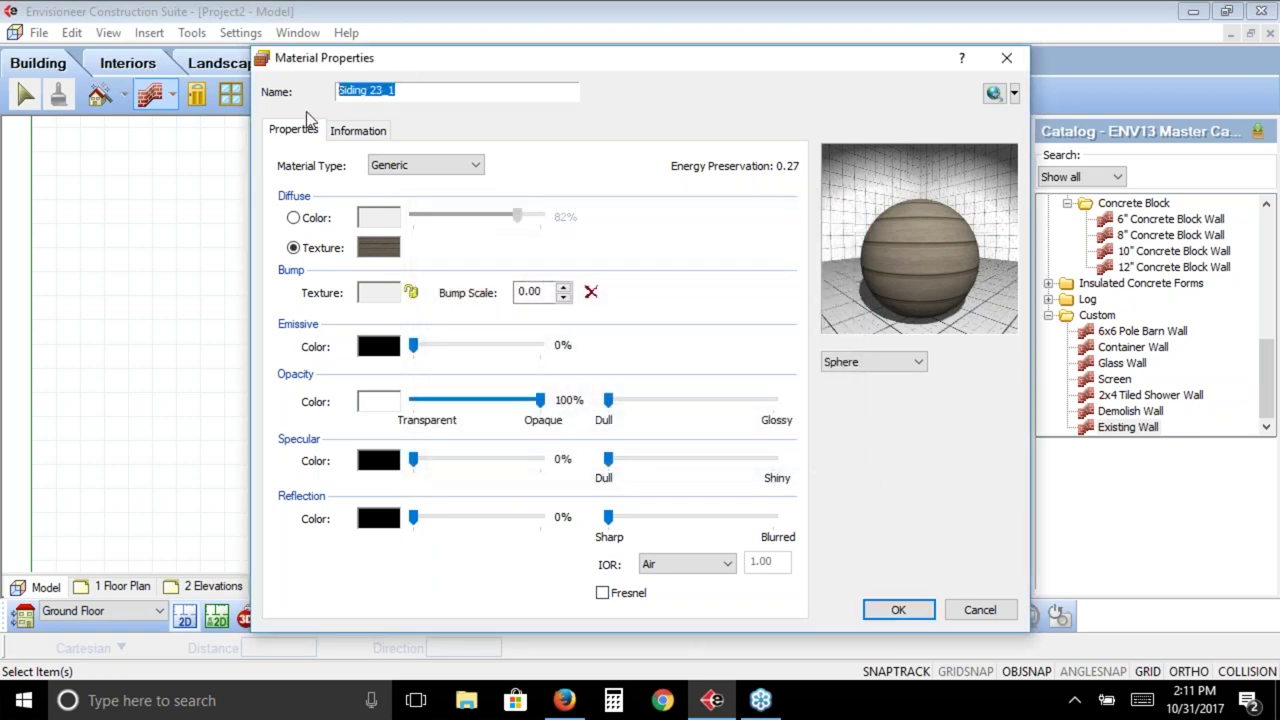
type("New Textu")
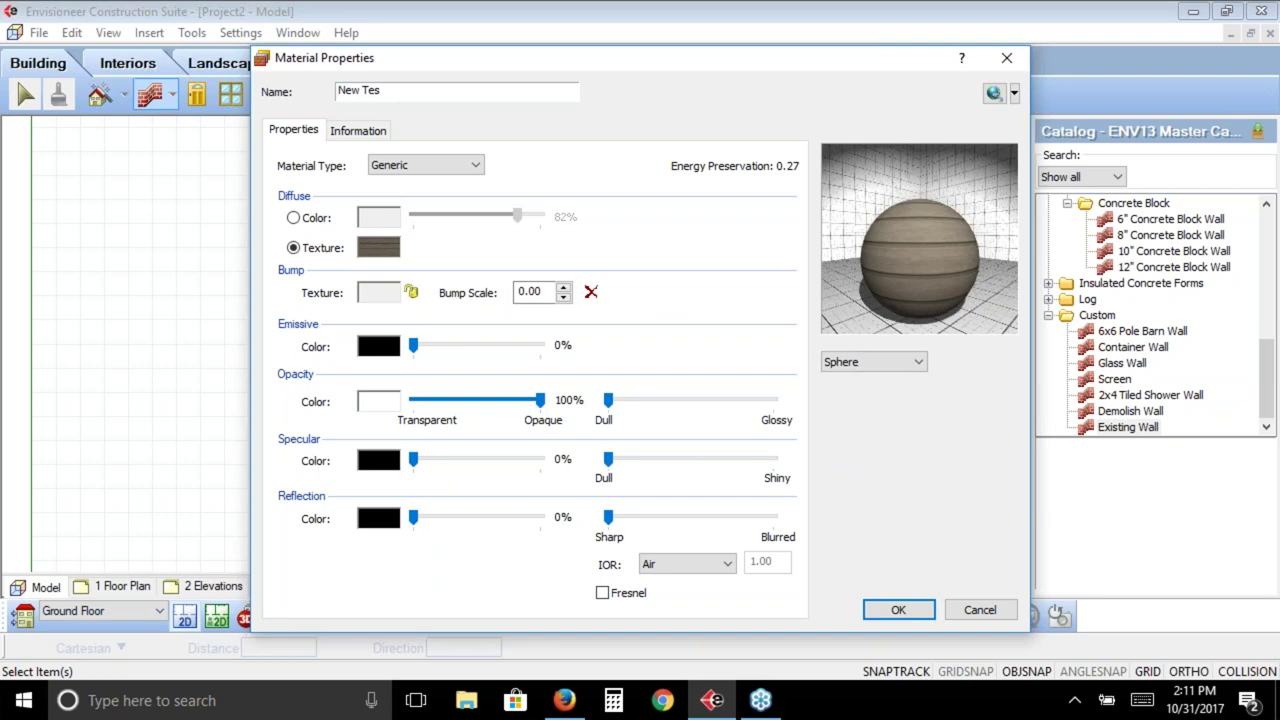
type("re")
left_click(897, 610)
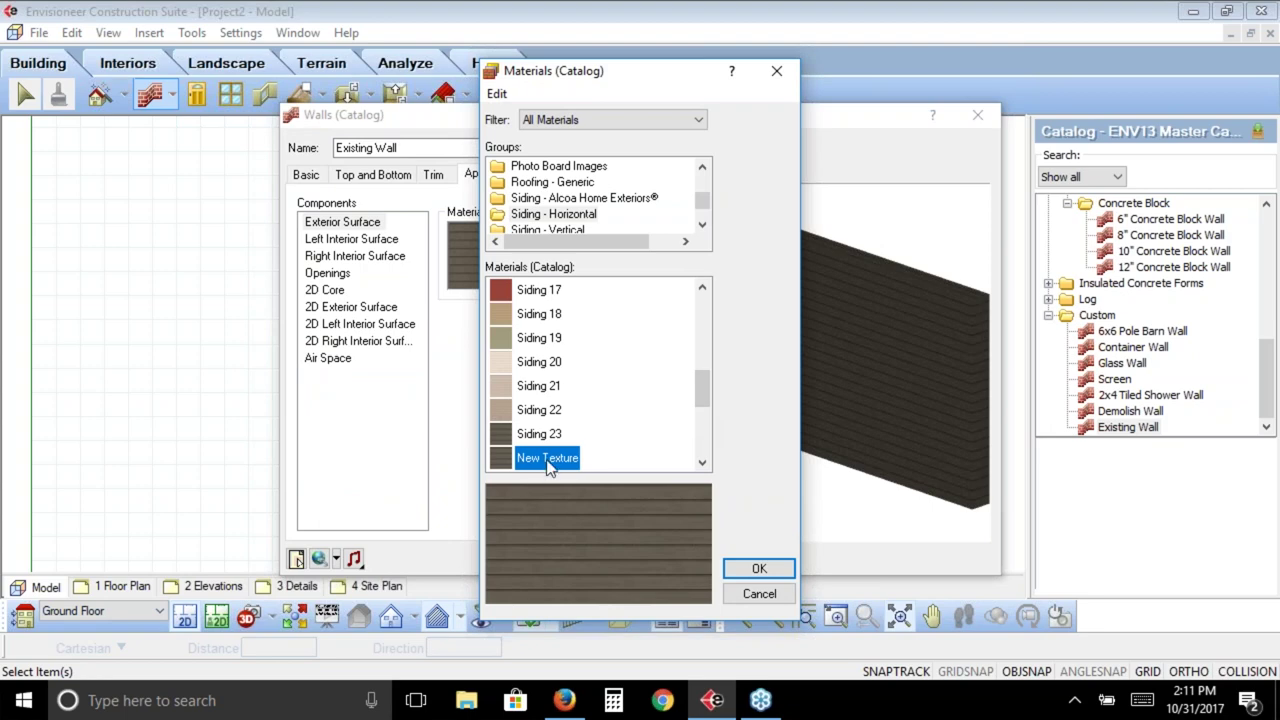
left_click(546, 438)
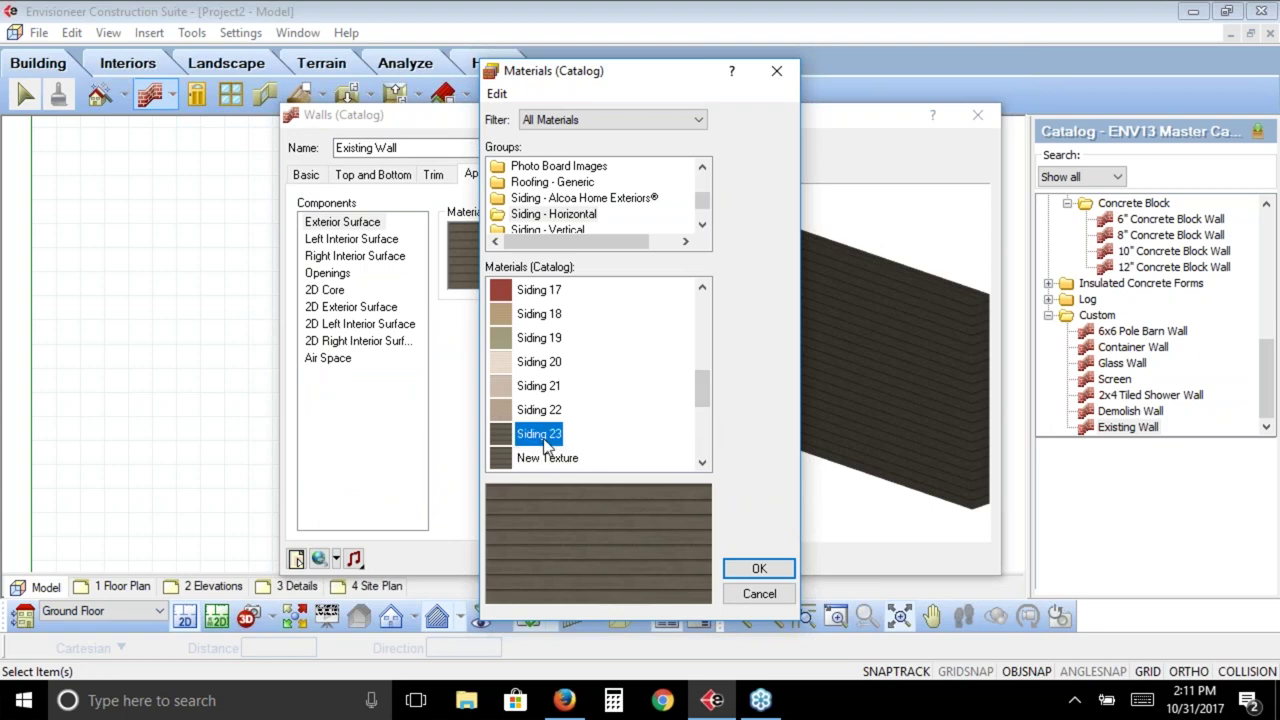
left_click(750, 568)
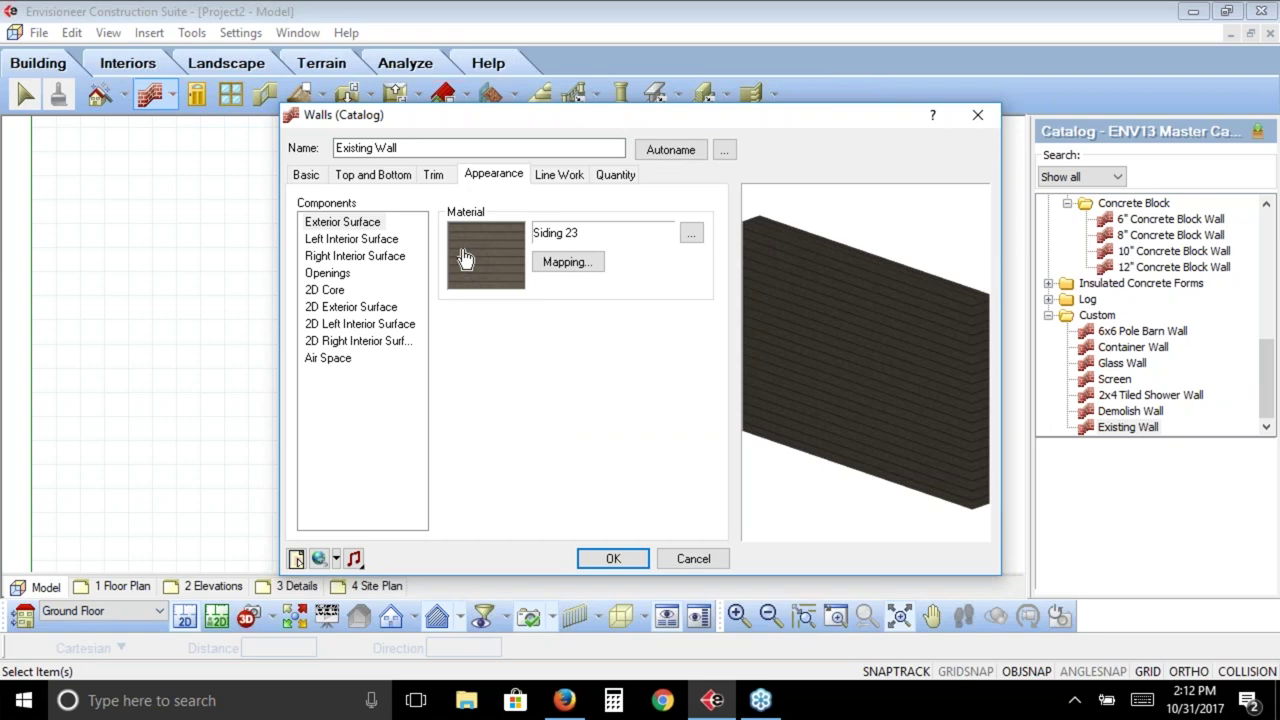
Examine Existing Wall's 2D Core line work, the definition of its Walls - Existing layer, and the wall's quantity settings
left_click(562, 175)
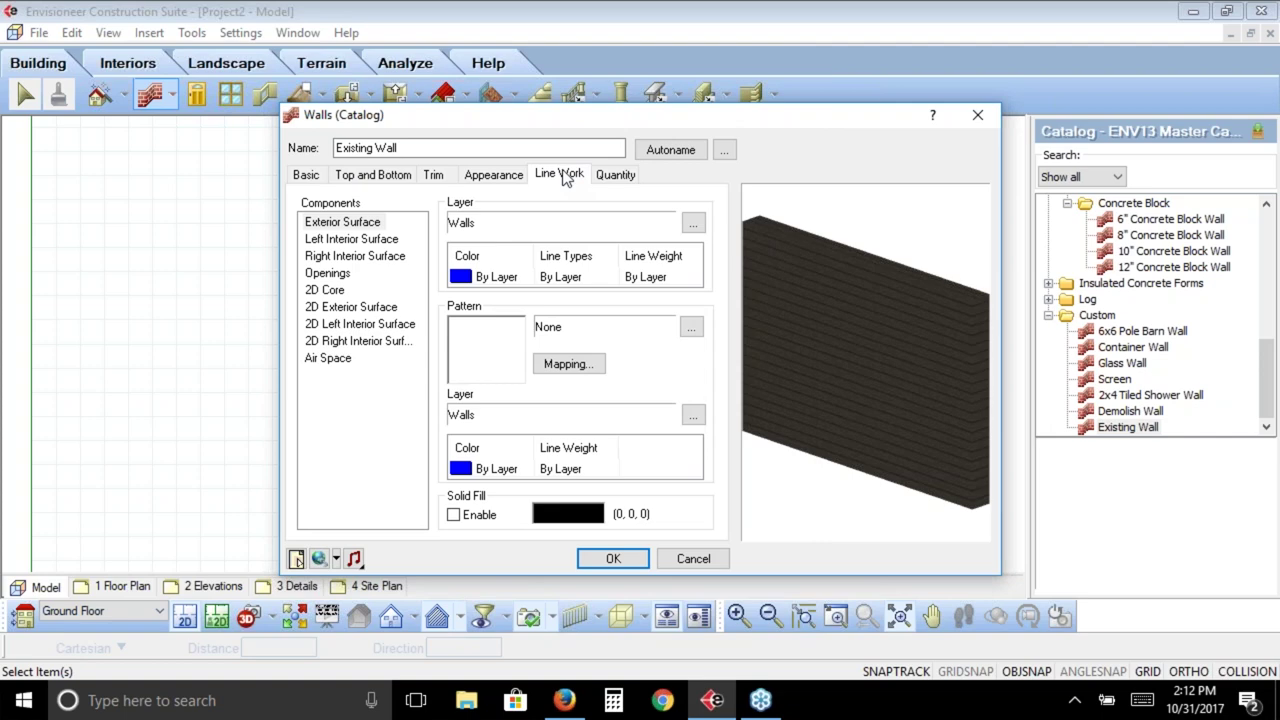
left_click(329, 292)
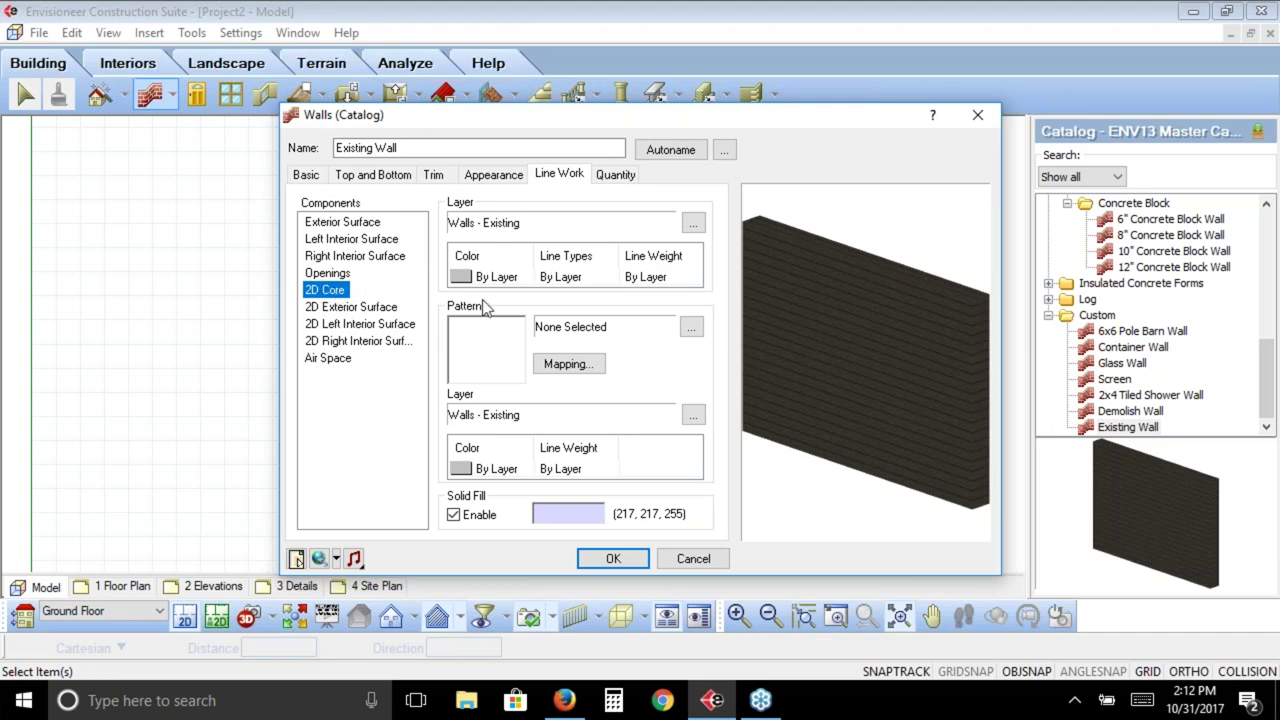
left_click(693, 223)
left_click(650, 234)
left_click(749, 214)
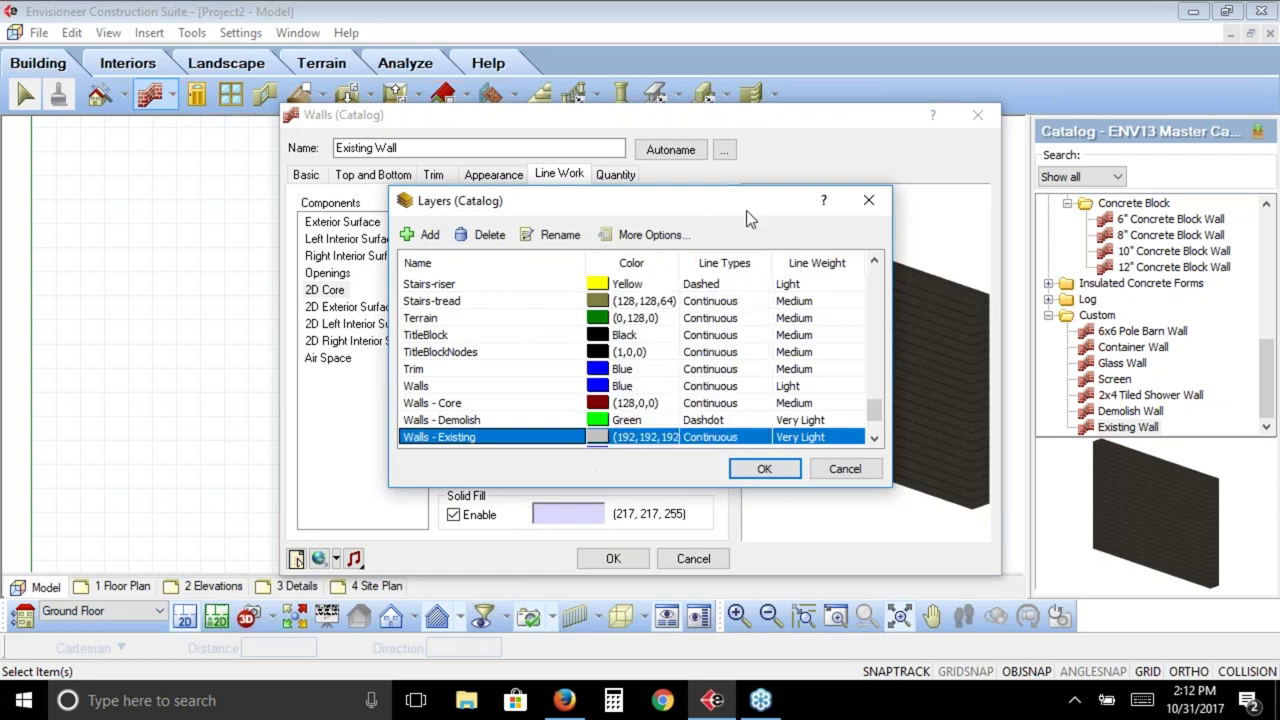
left_click(876, 440)
left_click(876, 440)
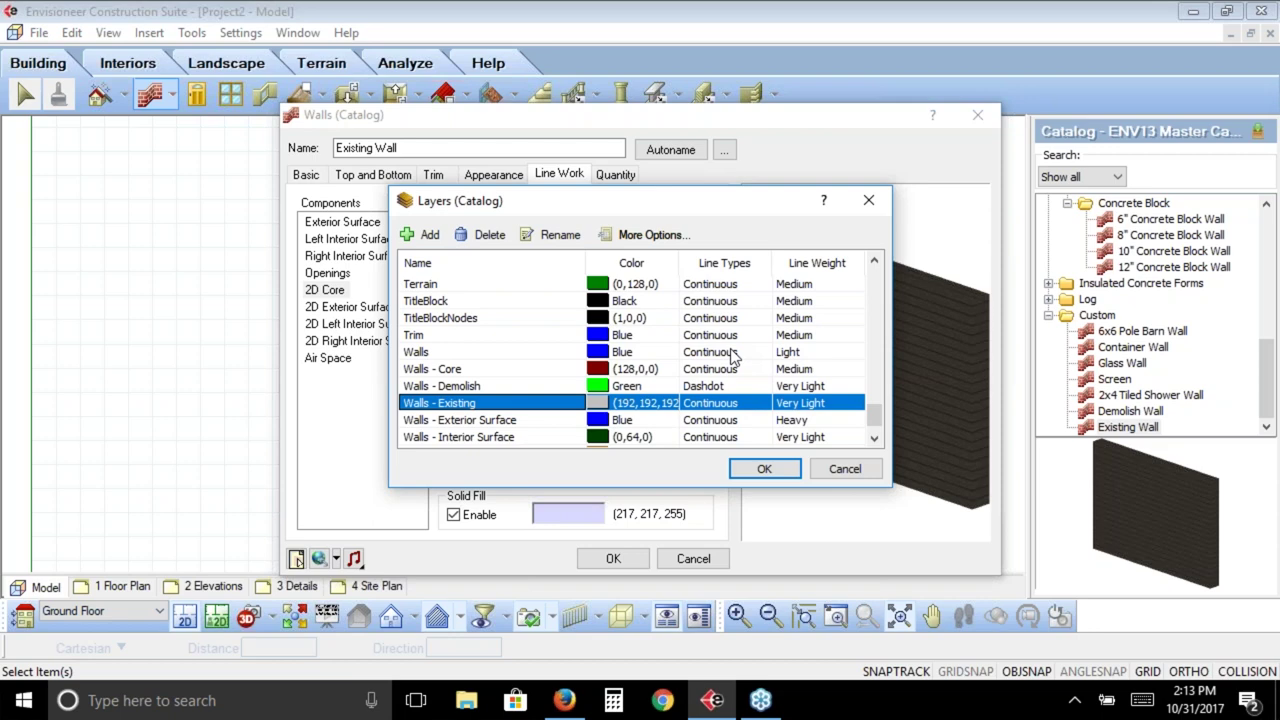
left_click(837, 472)
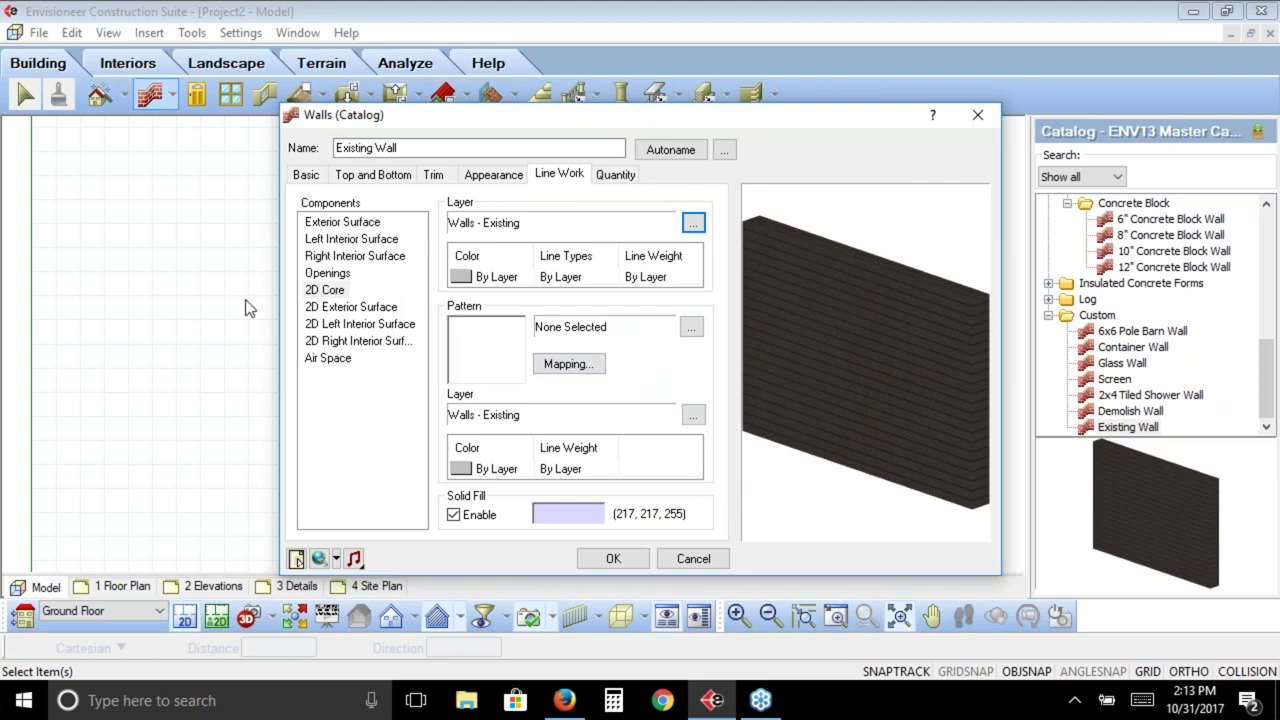
left_click(333, 292)
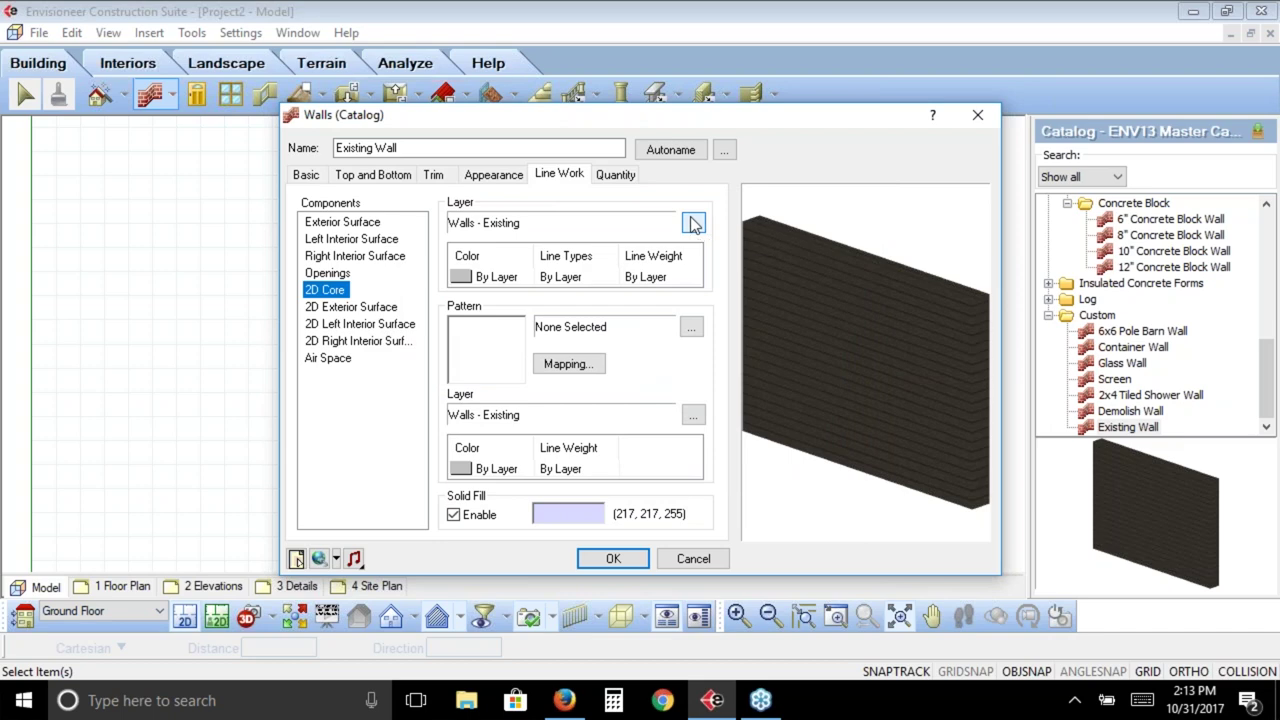
left_click(617, 175)
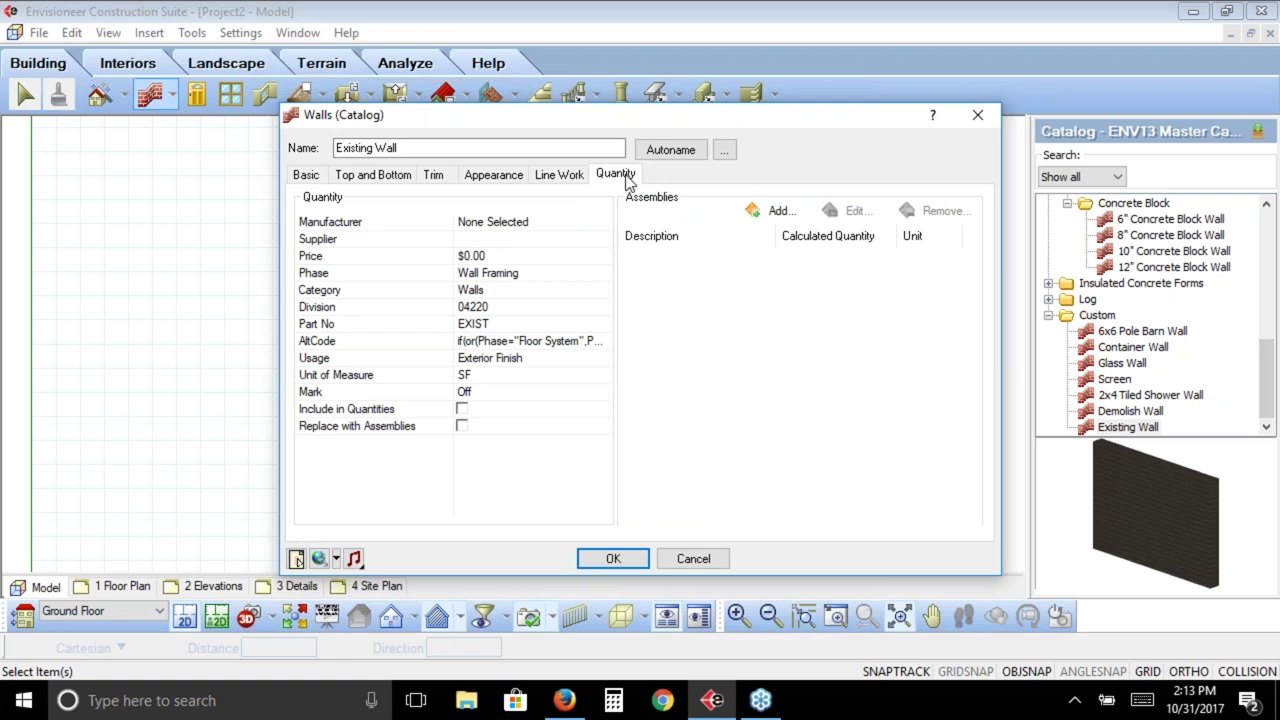
Turn Include in Quantities on and off again for Existing Wall, and accept its catalog definition
left_click(340, 411)
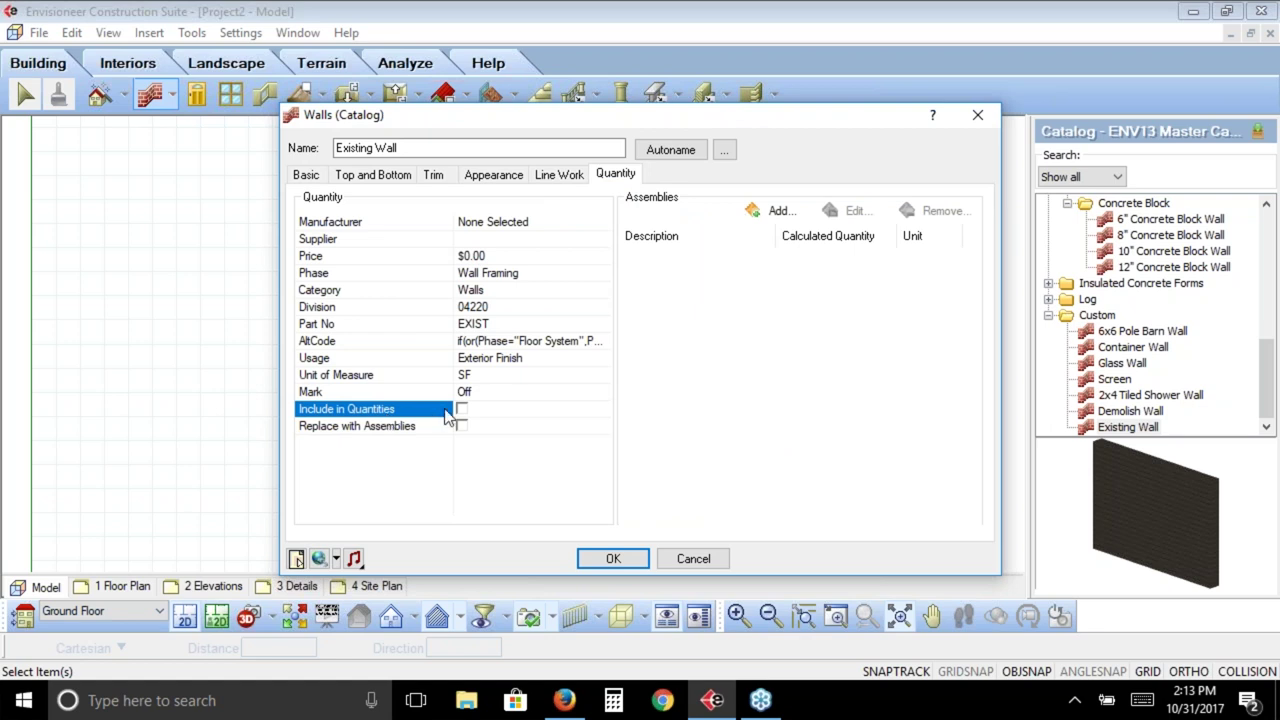
left_click(462, 410)
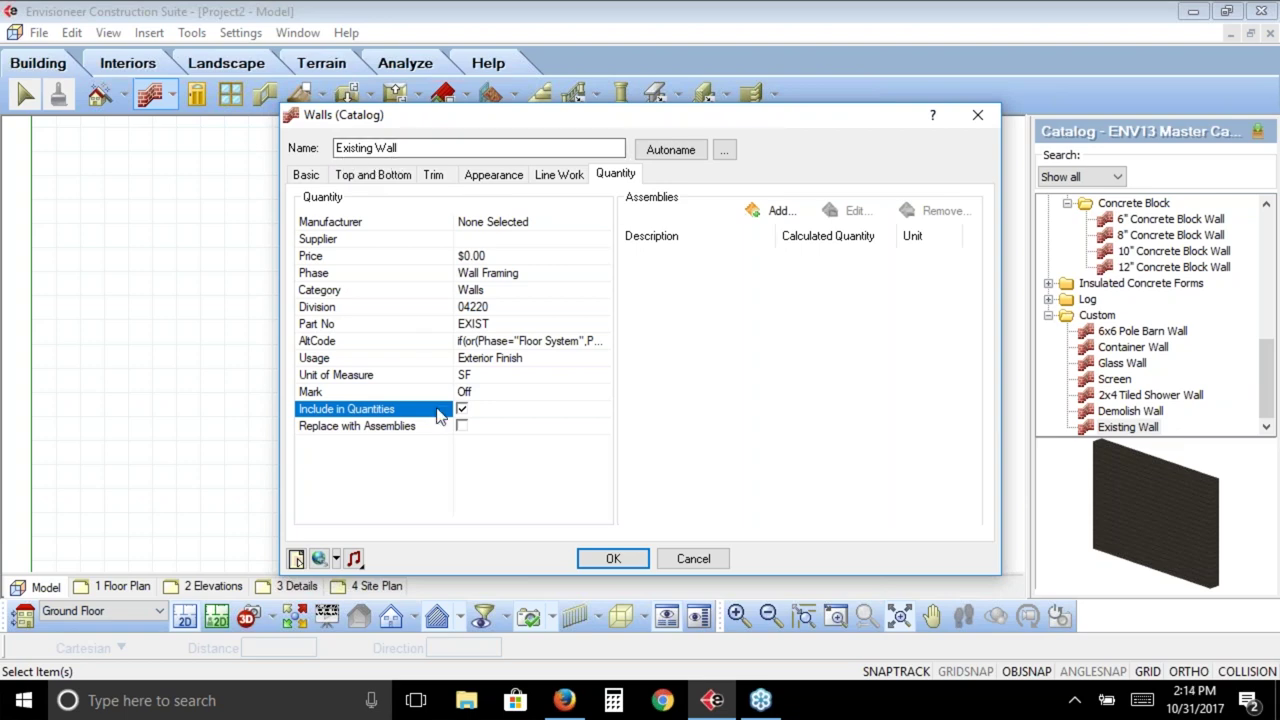
left_click(463, 411)
left_click(645, 566)
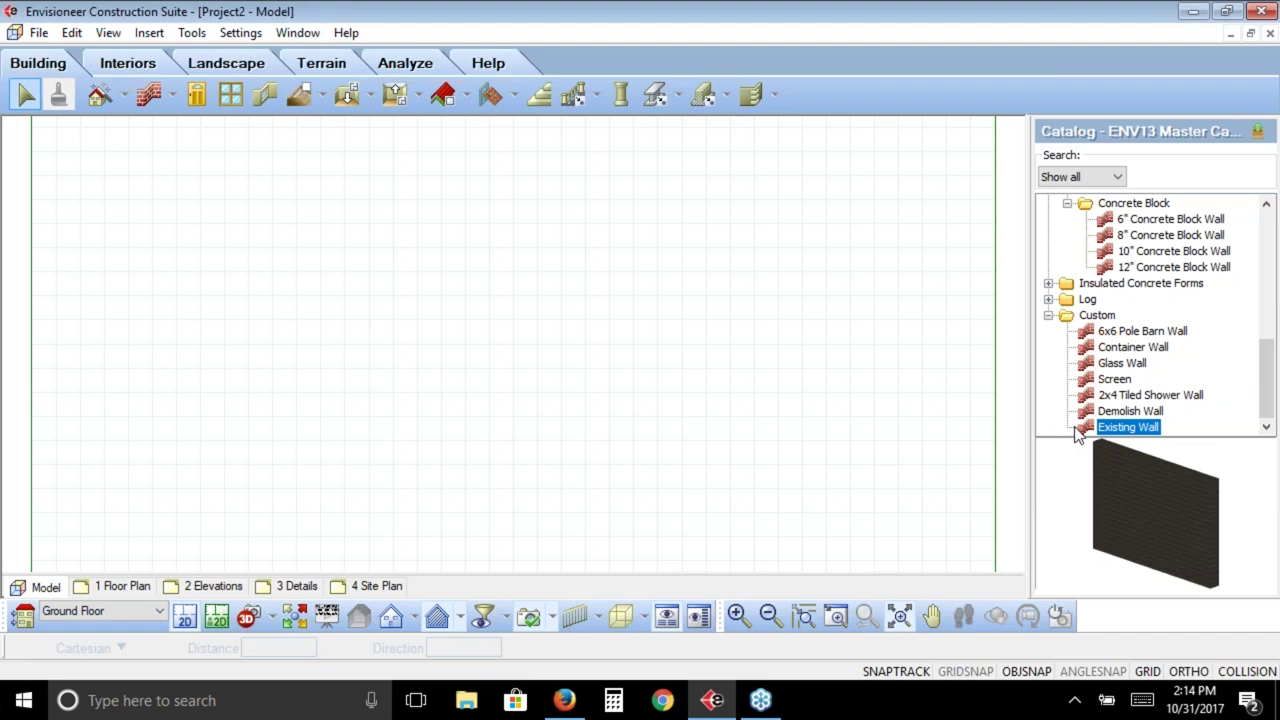
Begin an Existing Wall by baseline on the ground floor with a 22' horizontal segment running to the right
double_click(1152, 432)
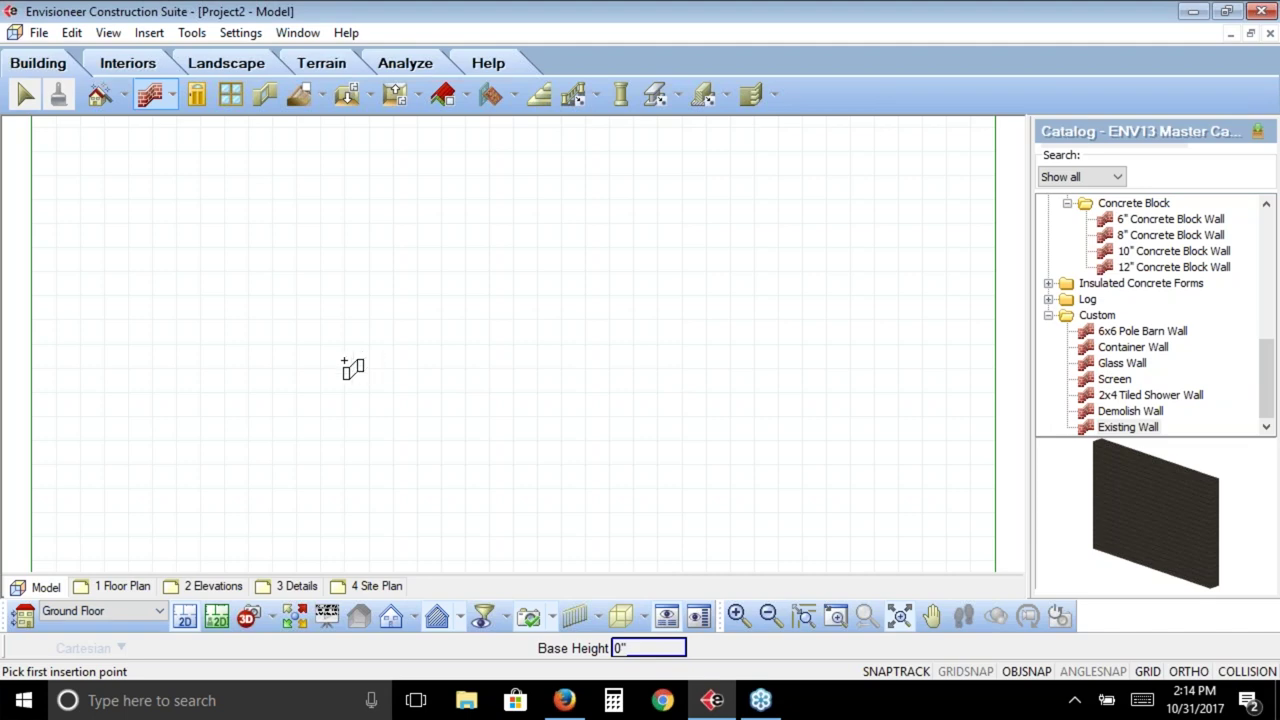
right_click(345, 362)
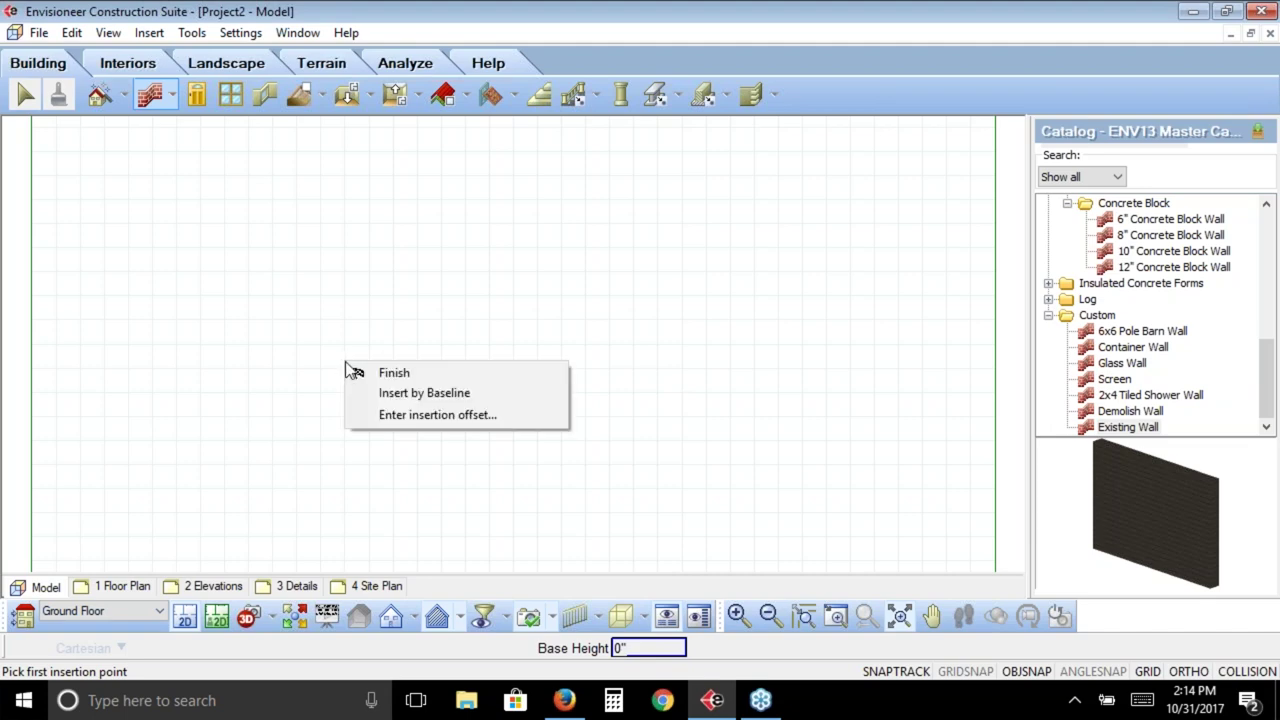
left_click(384, 400)
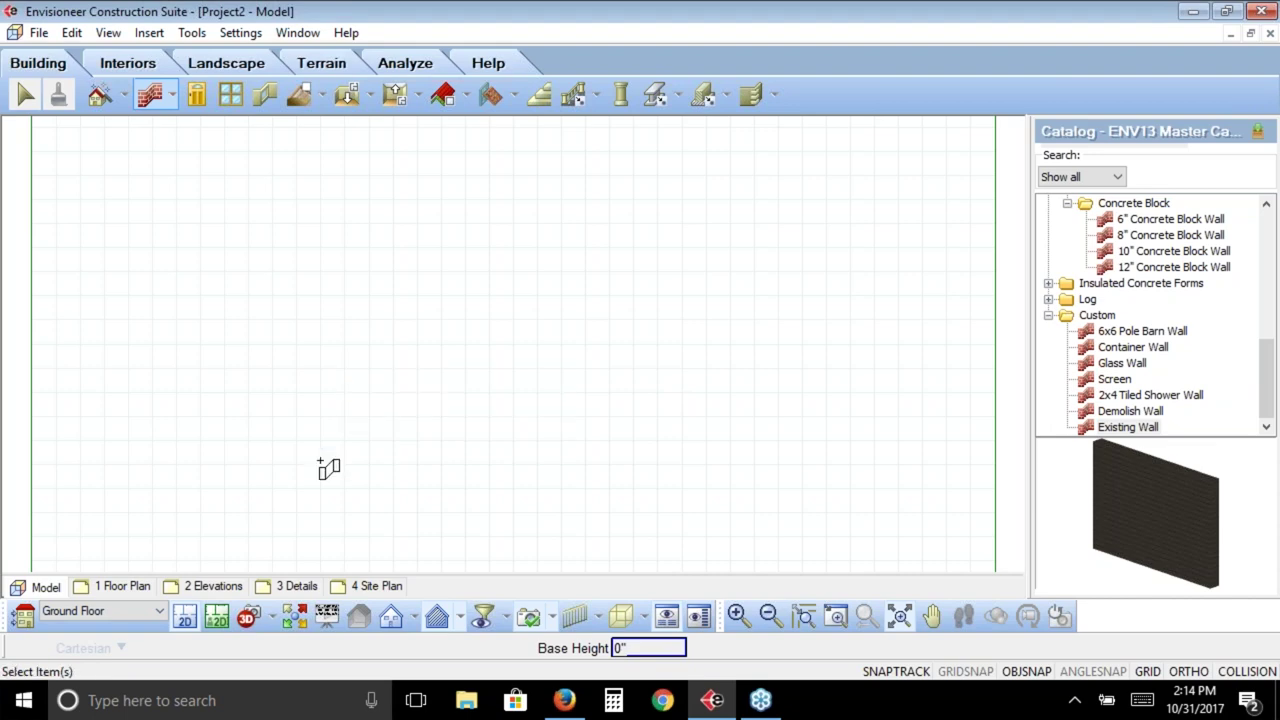
left_click(296, 441)
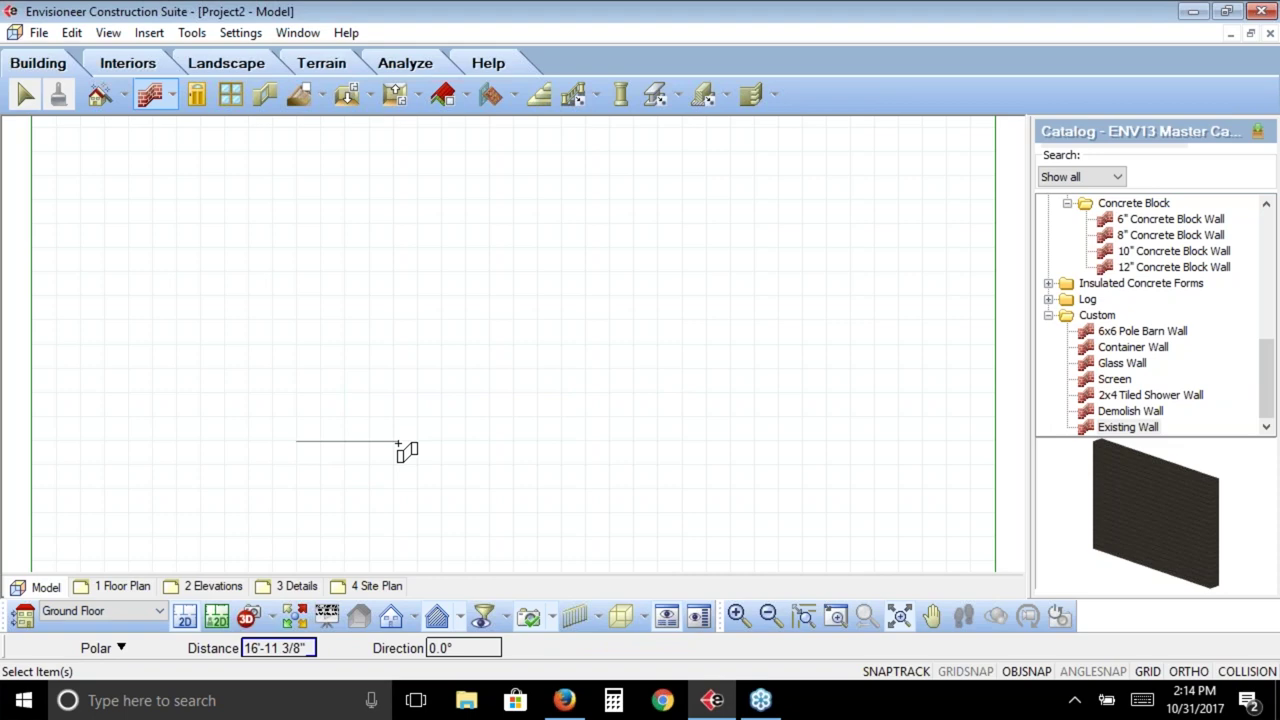
type("22'")
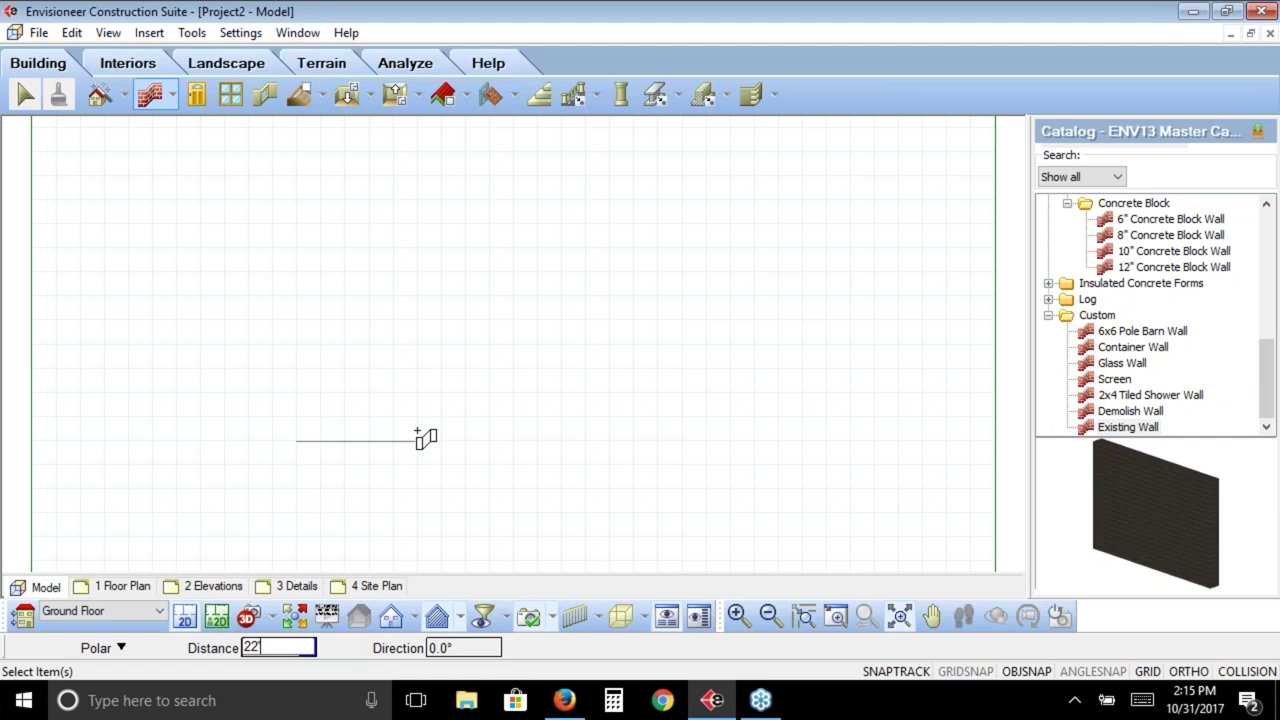
type("'")
key("Return")
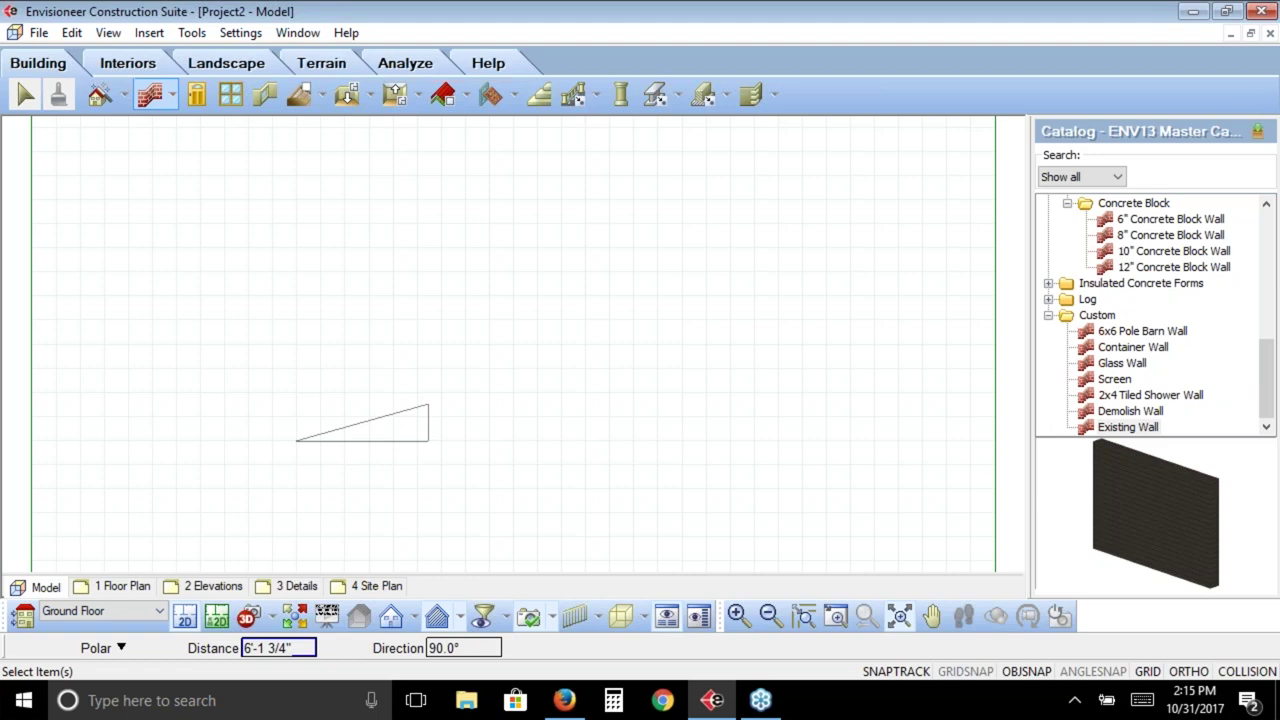
Continue the baseline with a recess: 5' up, 10' to the right and 5' back down
type("5'")
key("Return")
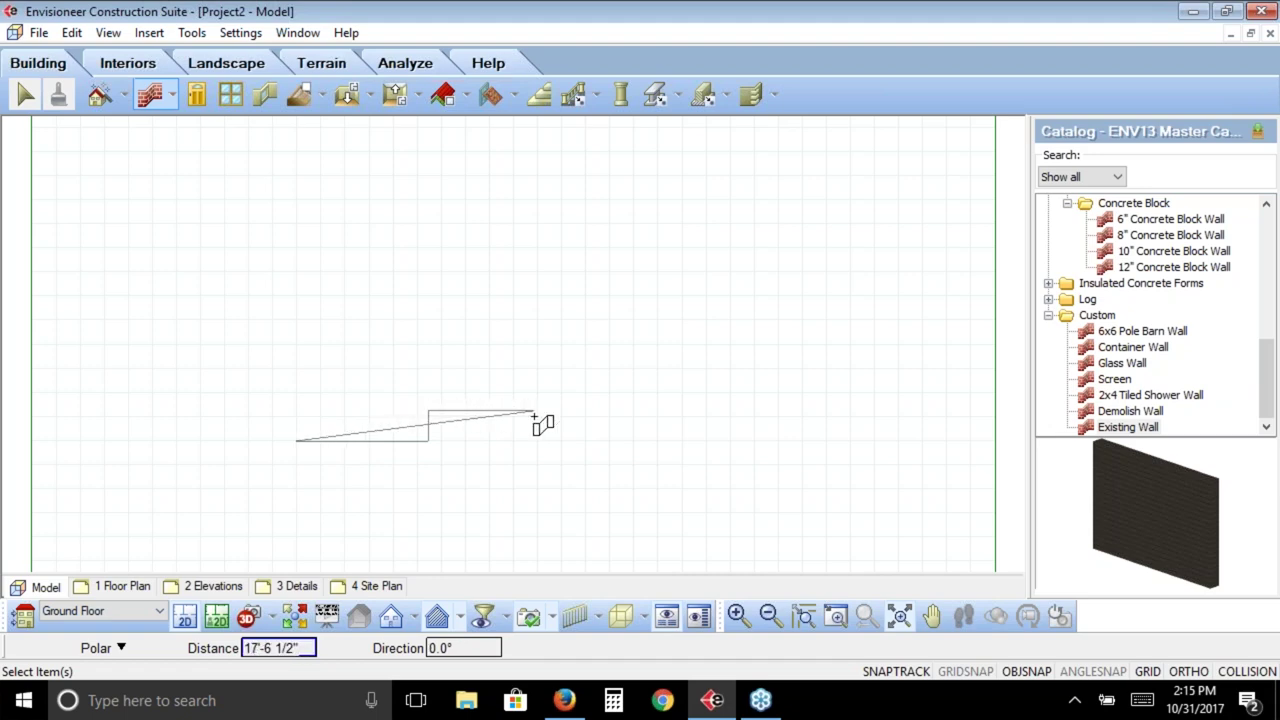
type("7'-6 1/2\"")
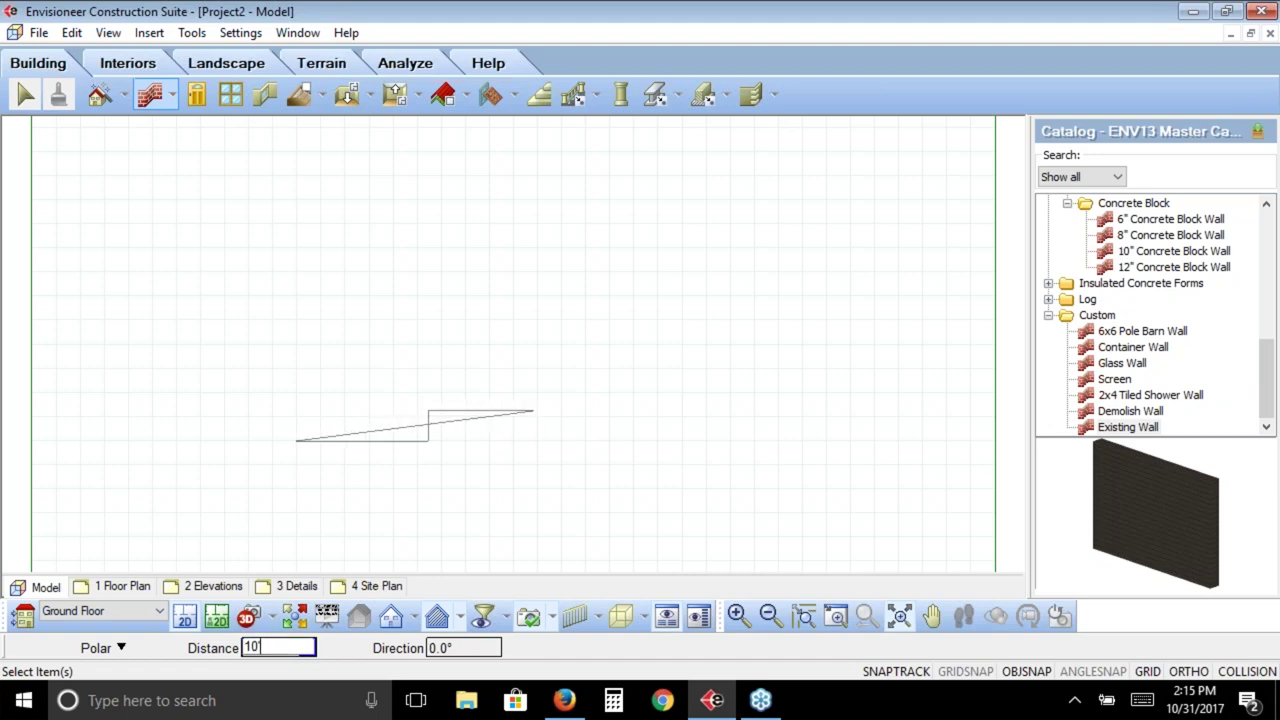
key("Return")
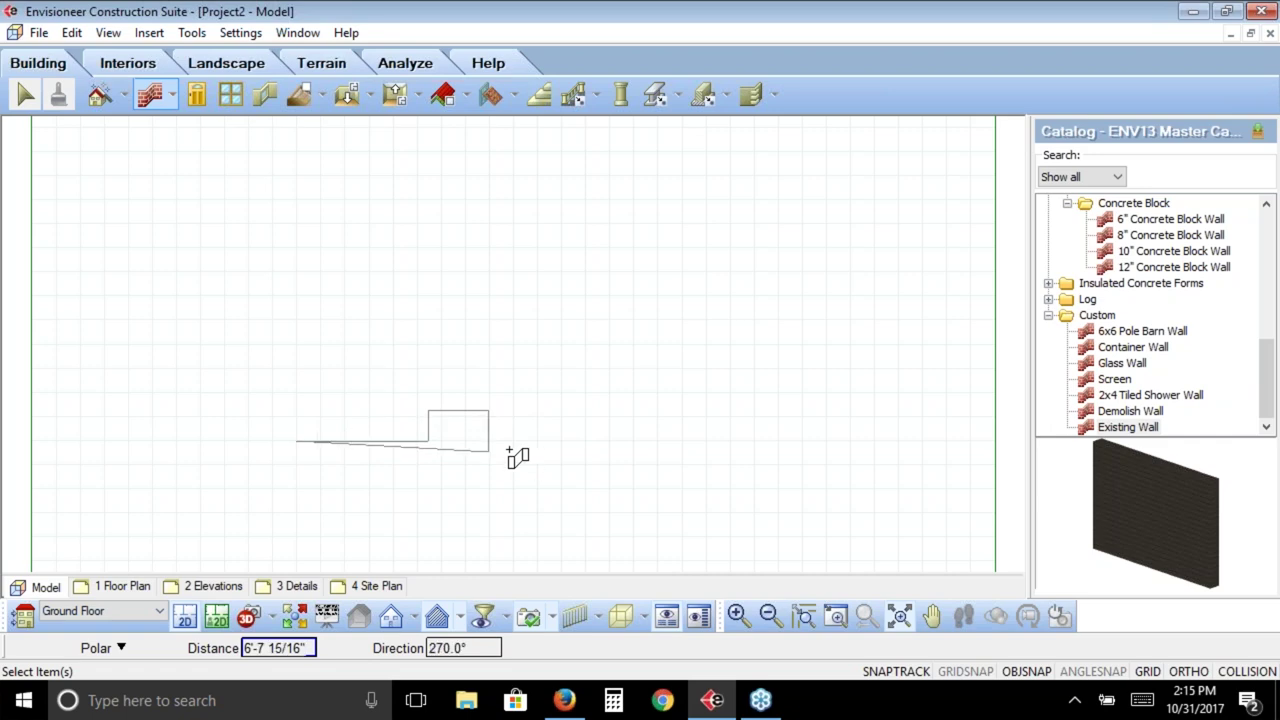
type("3'")
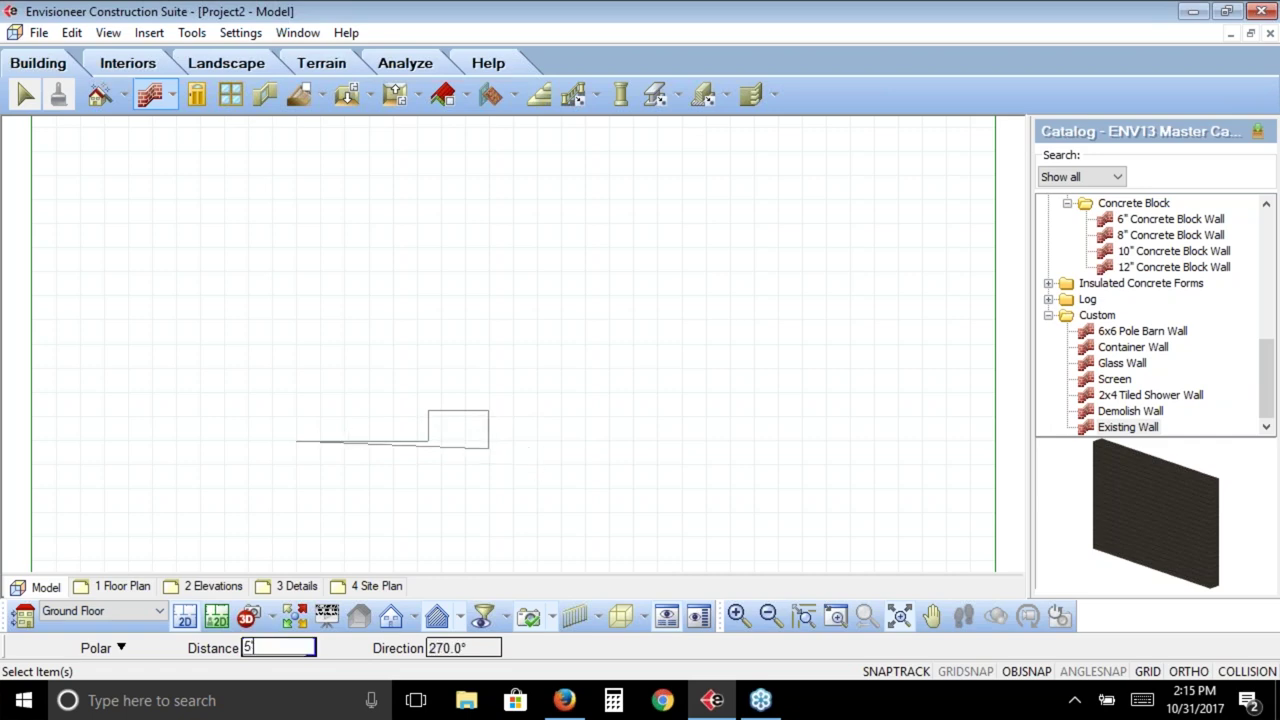
key("Return")
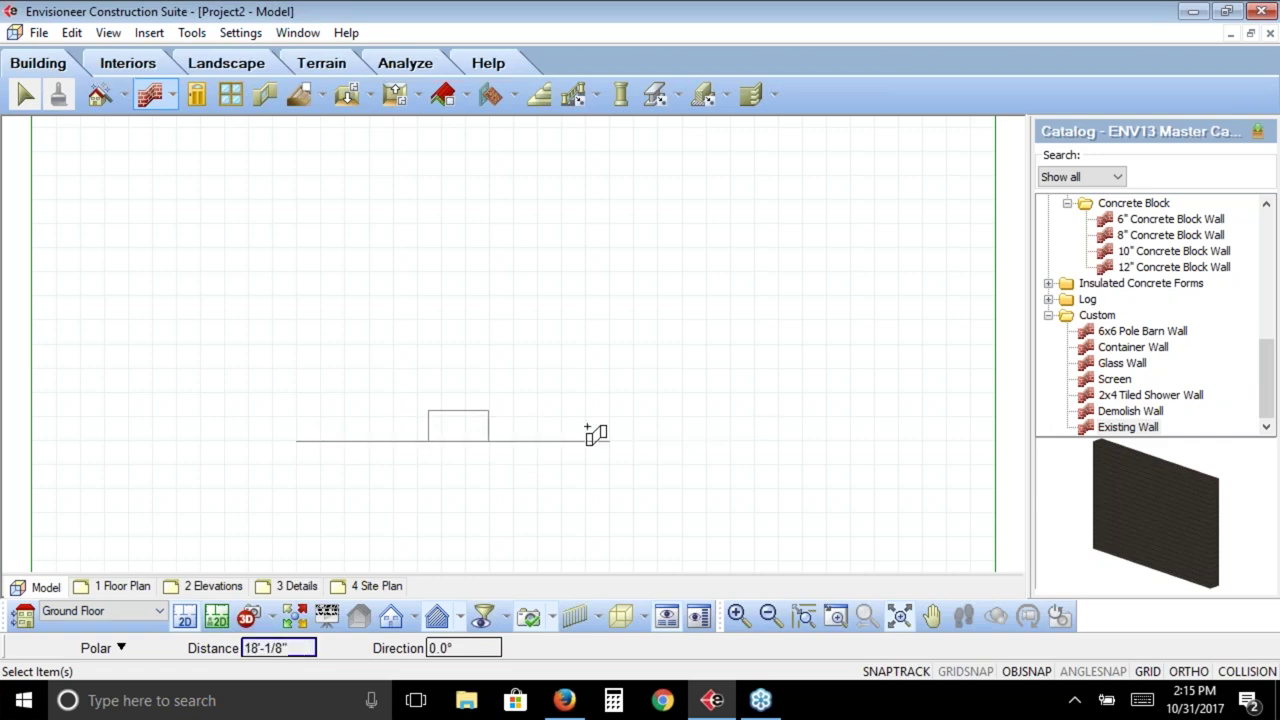
Extend the baseline 15' to the right, 20' up and 47' back to the left
type("15'")
key("Return")
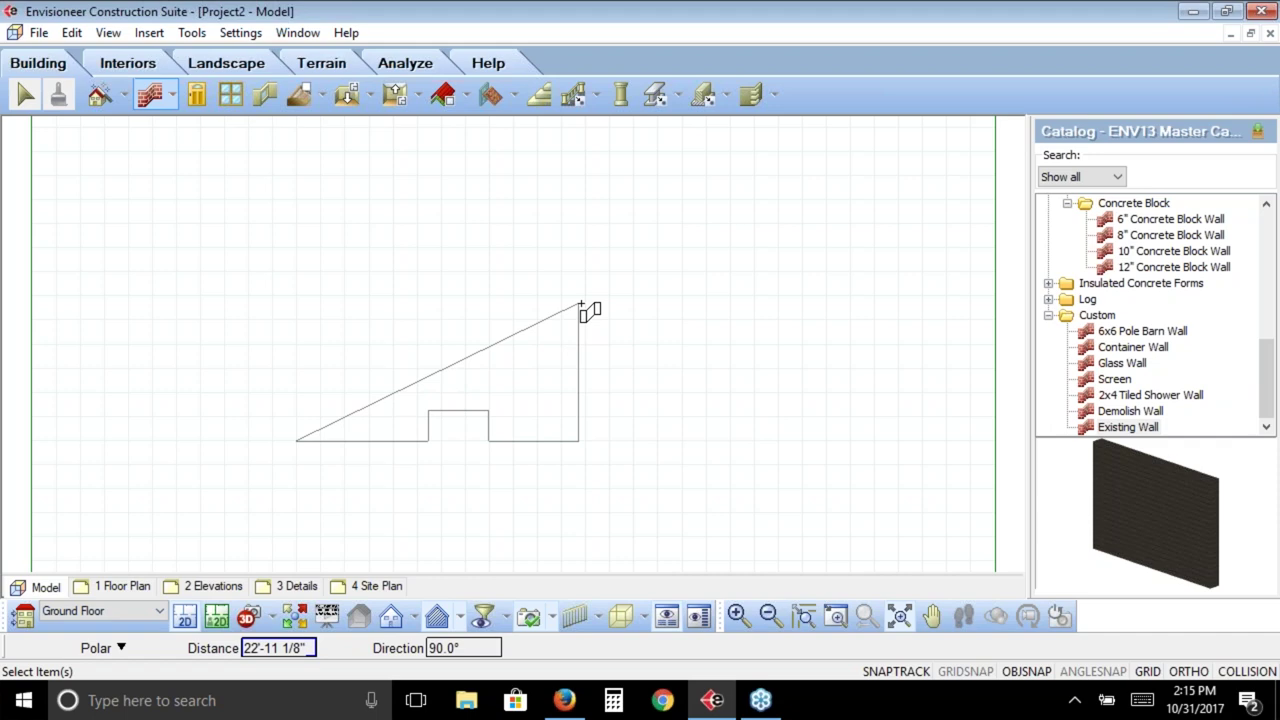
type("20")
key("Return")
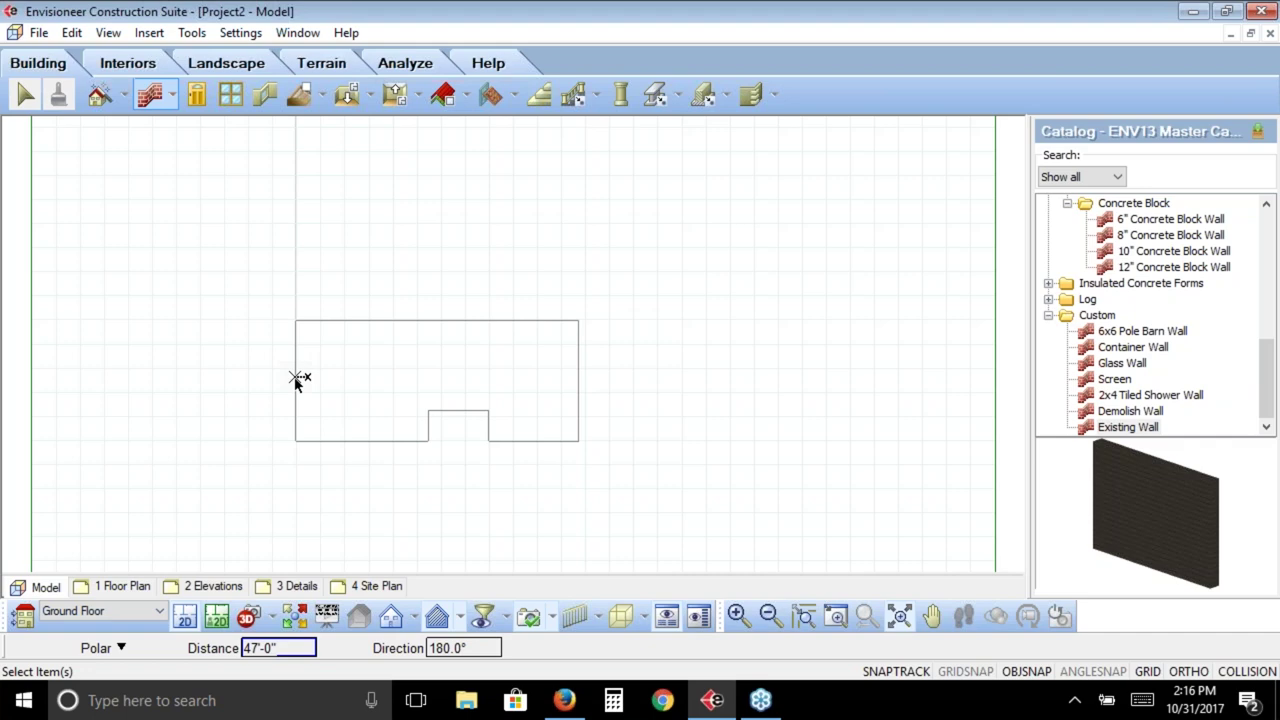
type("47")
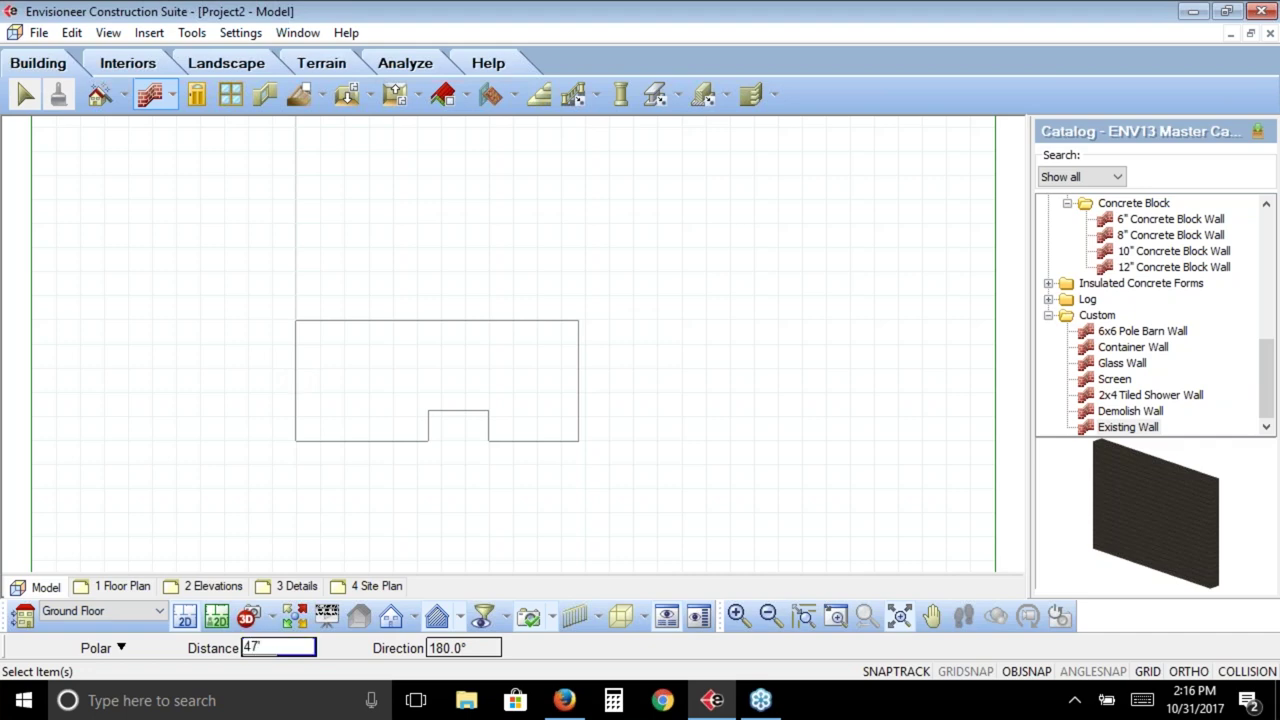
key("Return")
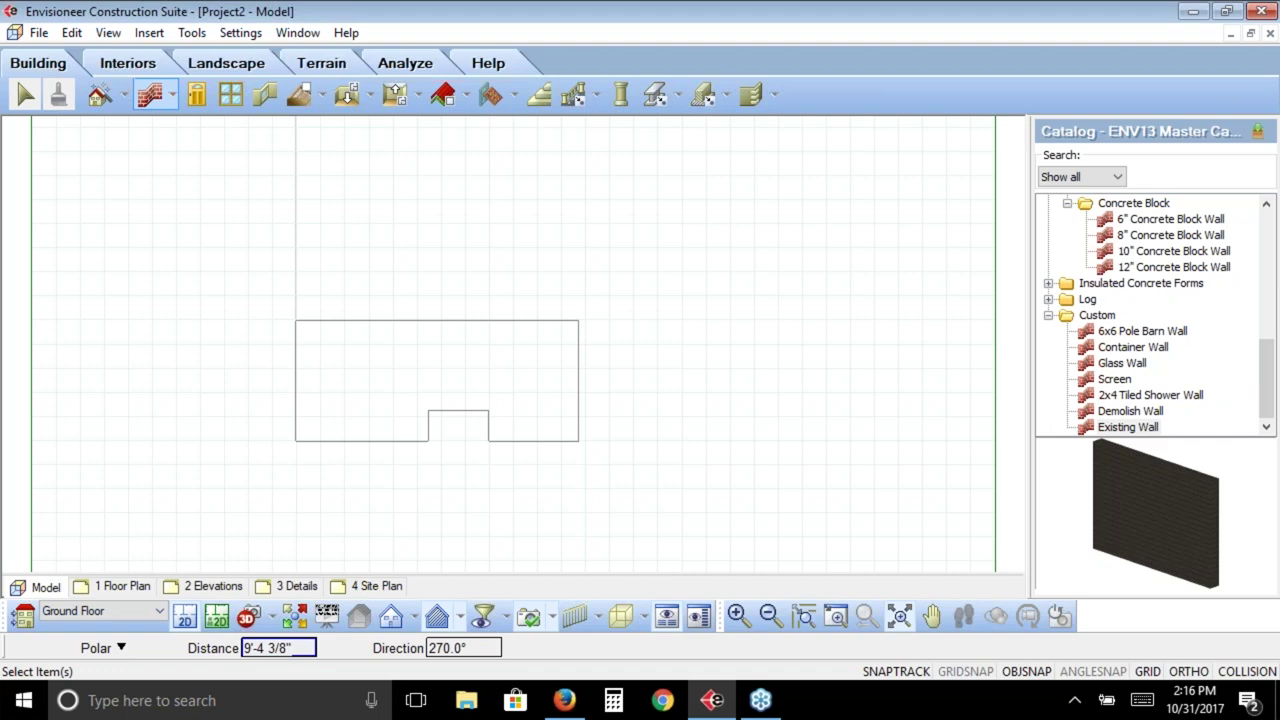
Finish the baseline and generate the Existing Walls with the boundary at Outer Face of Veneer and a 0" offset
right_click(298, 378)
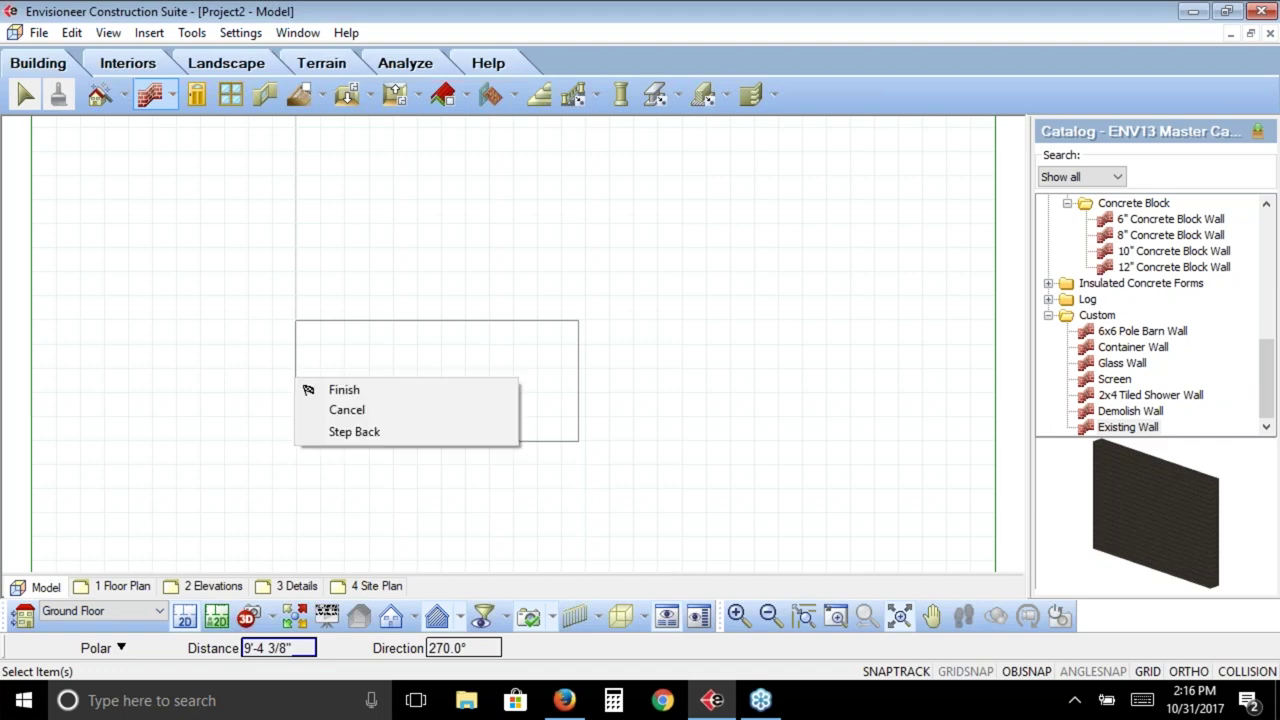
left_click(320, 390)
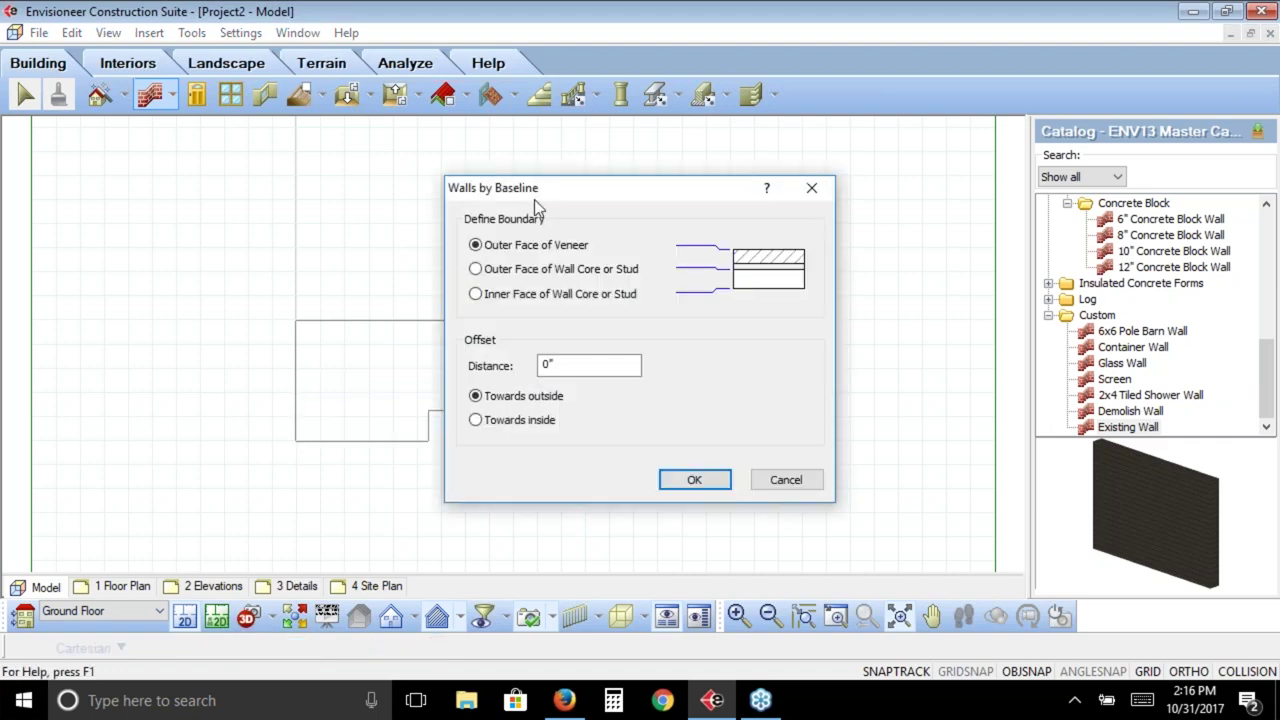
left_click_drag(546, 191, 745, 192)
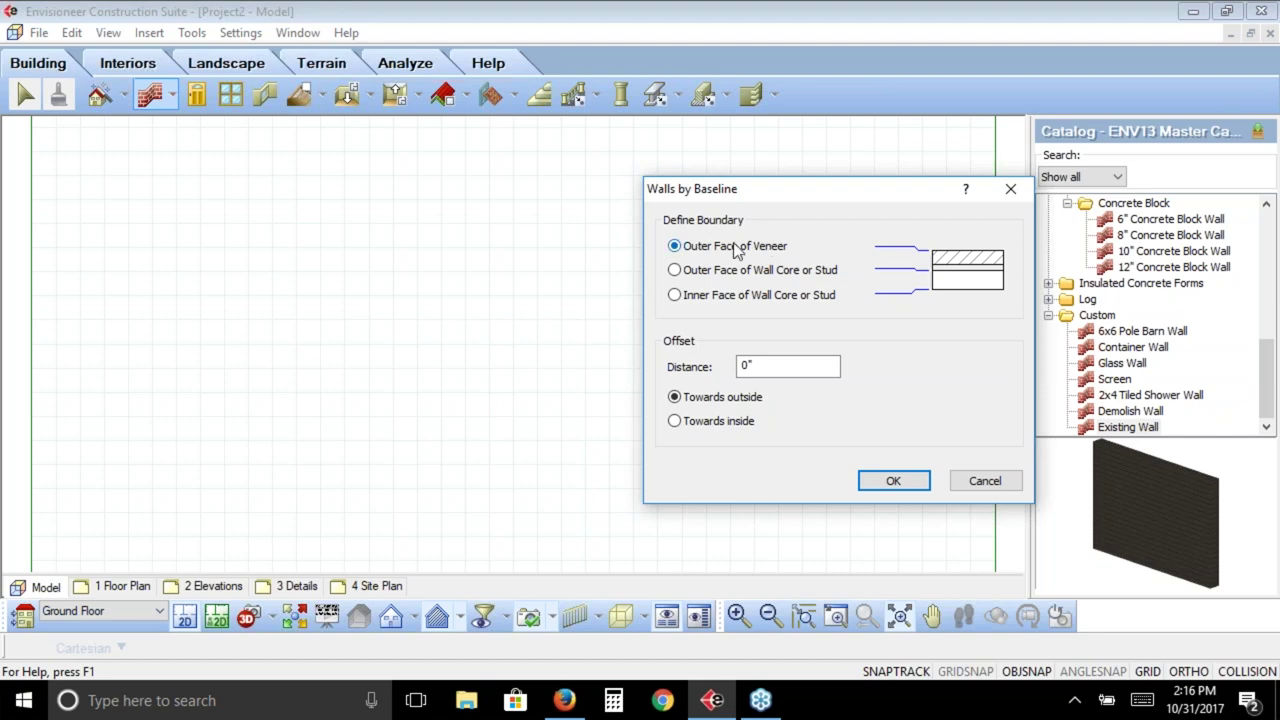
left_click(675, 271)
left_click(675, 297)
left_click(674, 246)
left_click(891, 482)
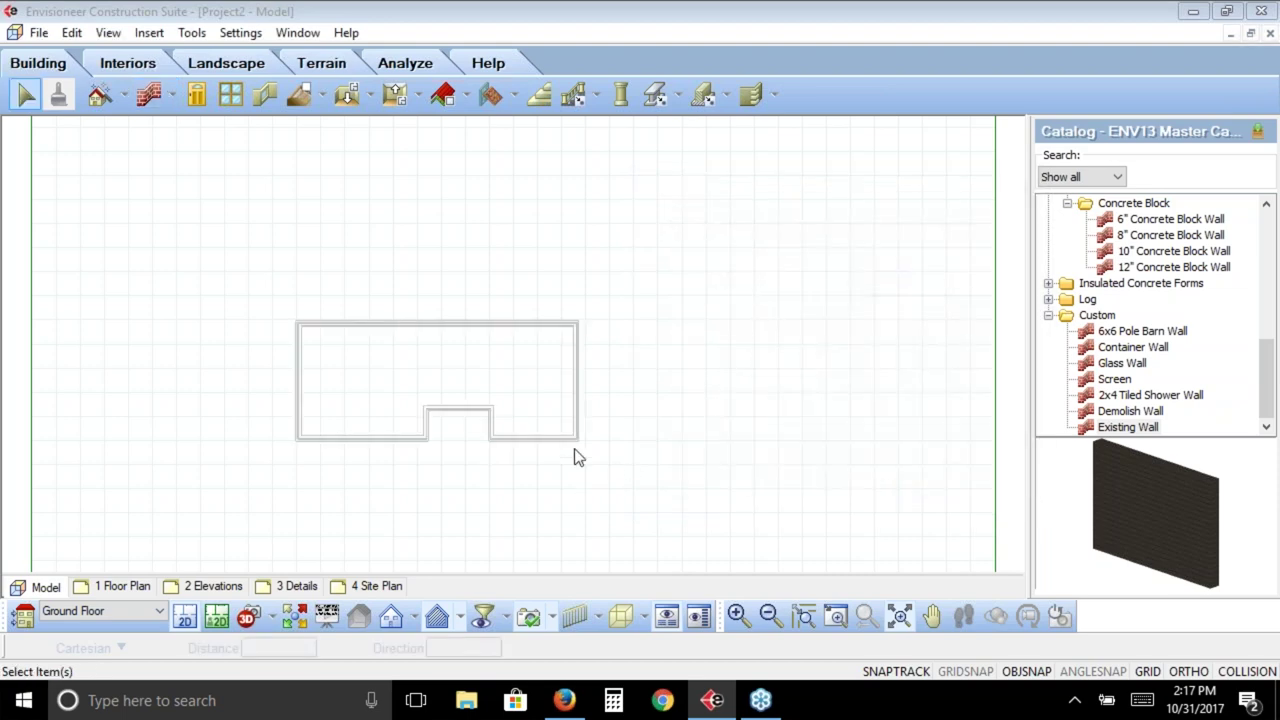
Start inserting a 2x6 Stone Wall from the Masonry Veneer group with an insertion offset of 5'
left_click(836, 616)
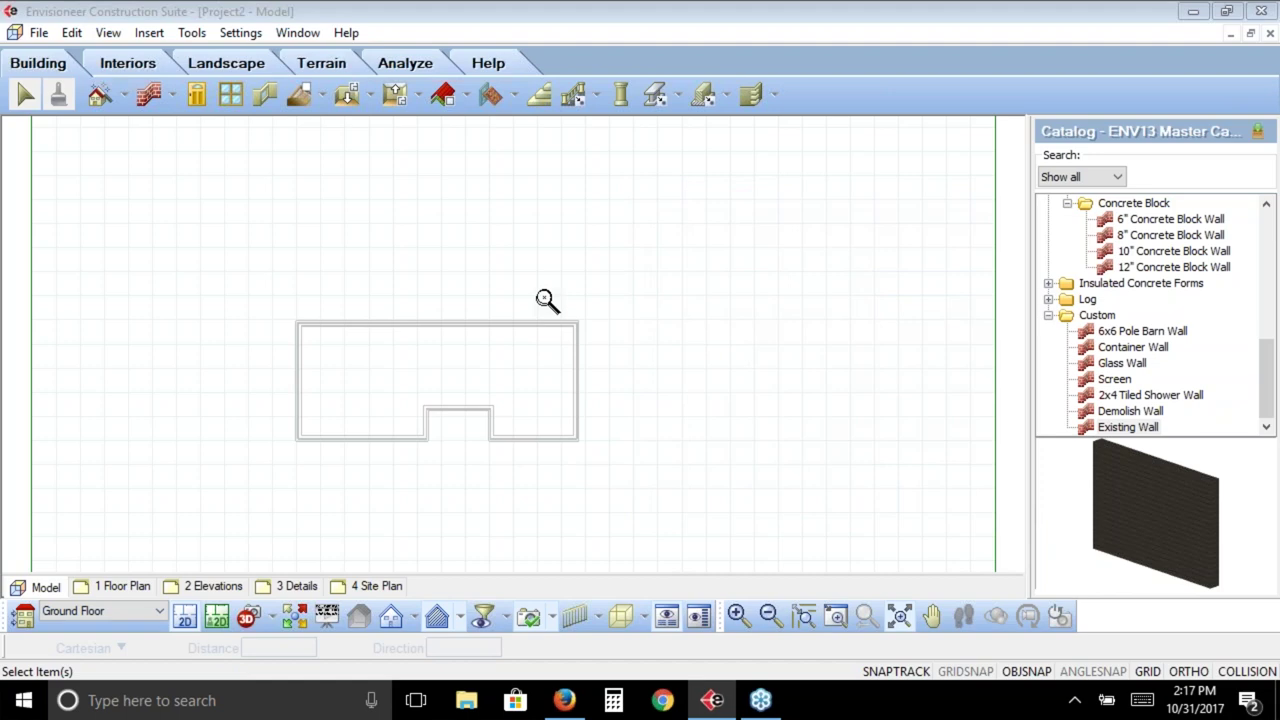
left_click_drag(614, 291, 258, 476)
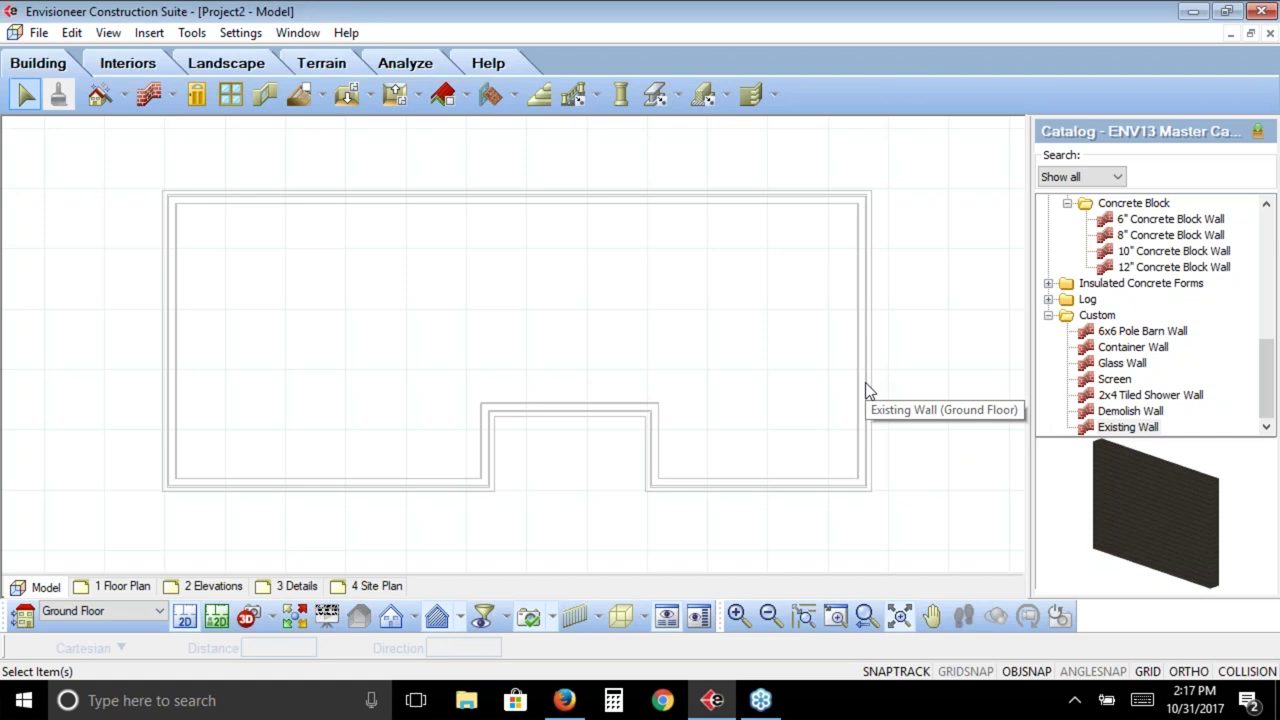
left_click_drag(1266, 372, 1207, 260)
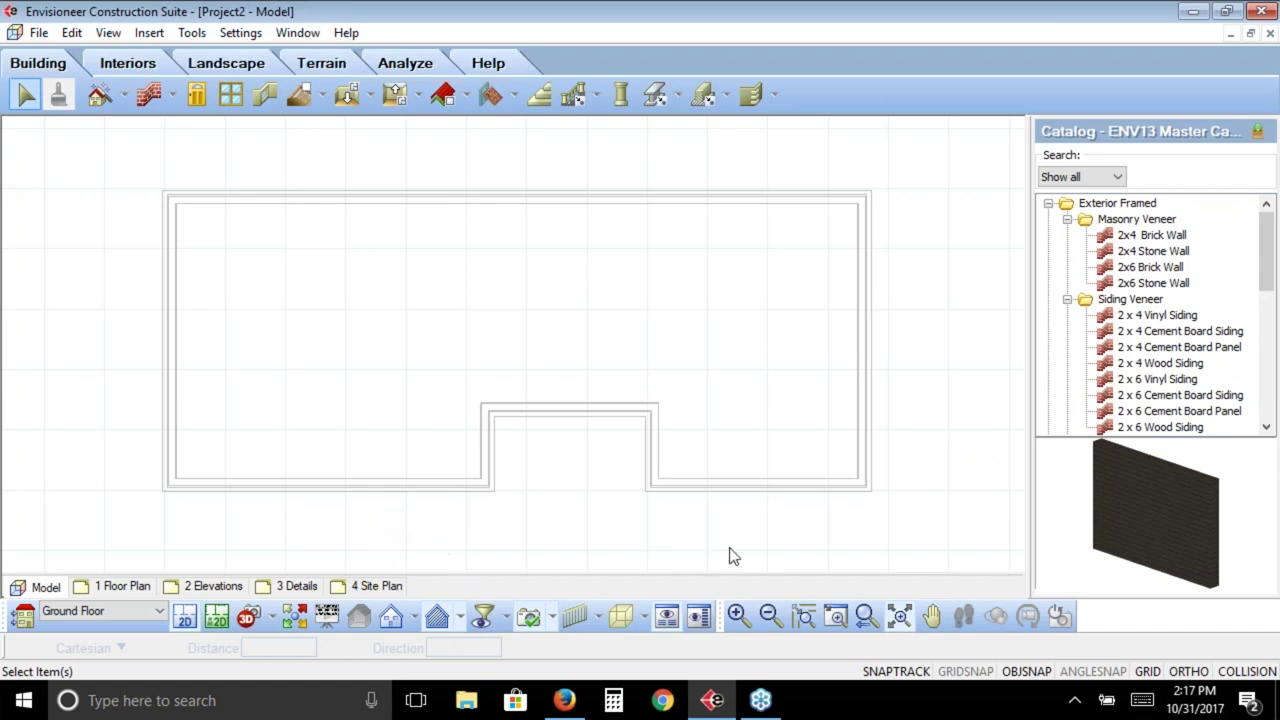
left_click(1153, 283)
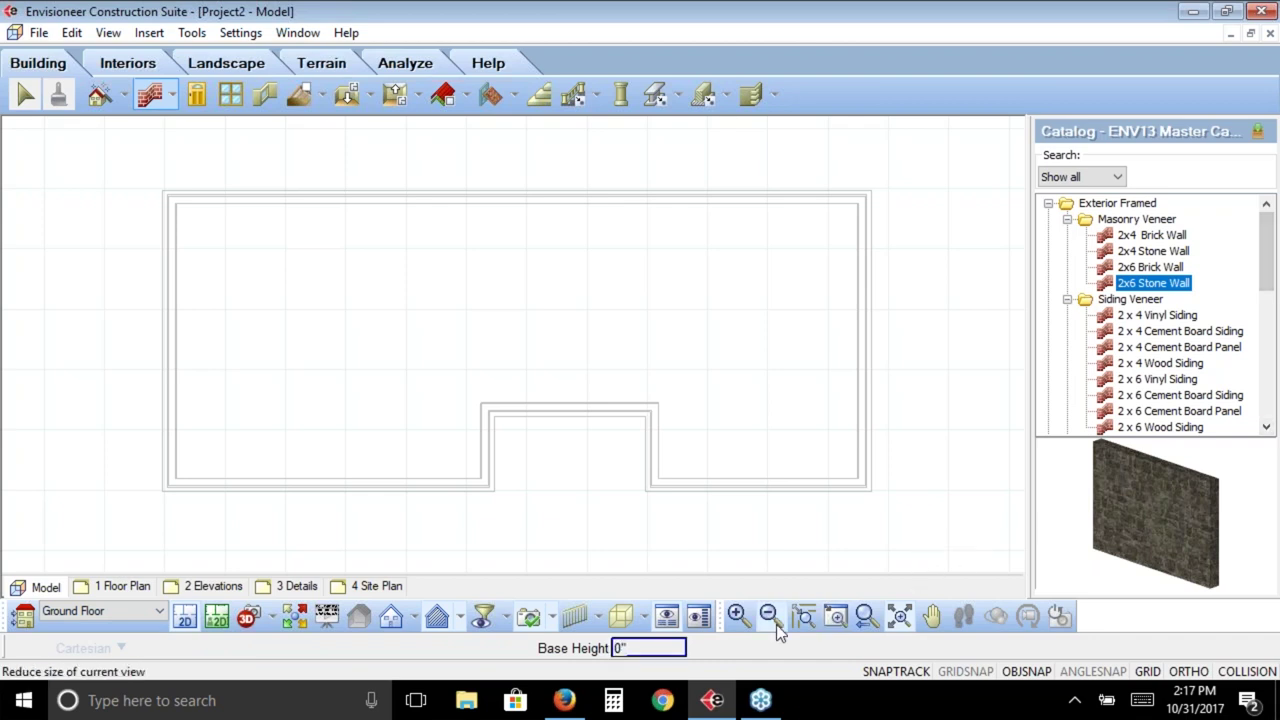
left_click(931, 616)
left_click_drag(790, 479, 752, 400)
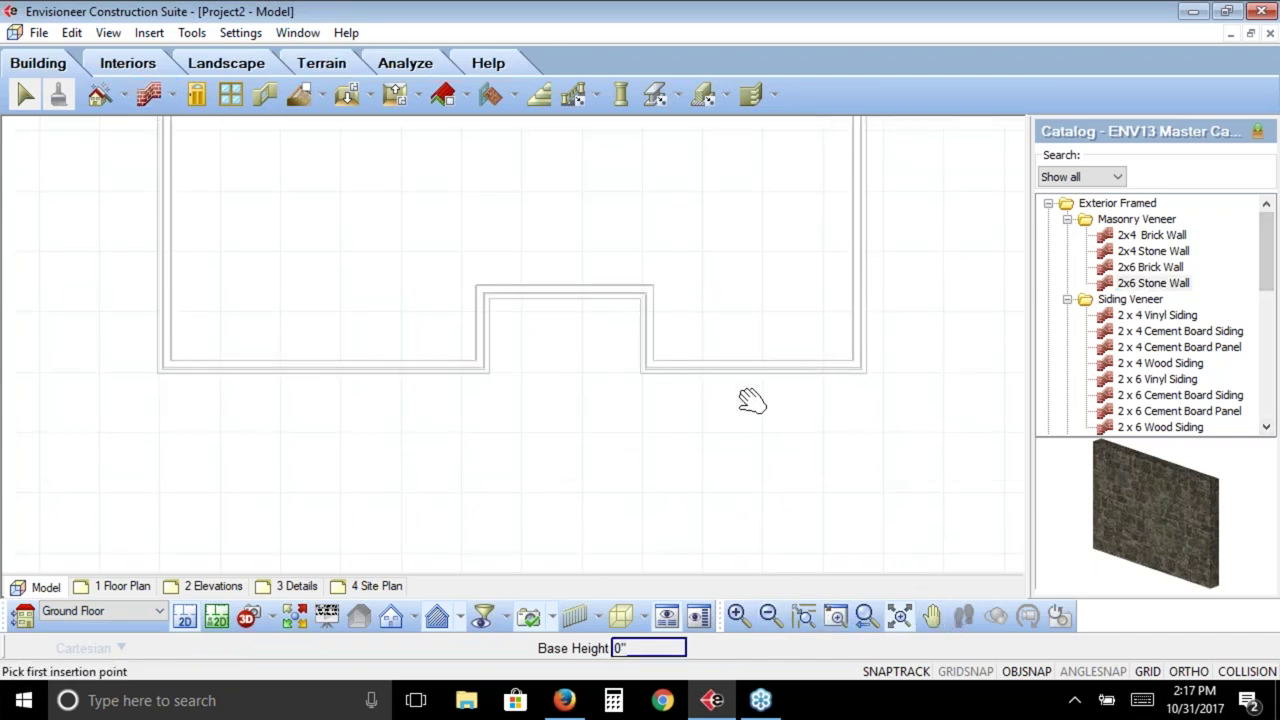
right_click(699, 404)
left_click(769, 414)
right_click(743, 382)
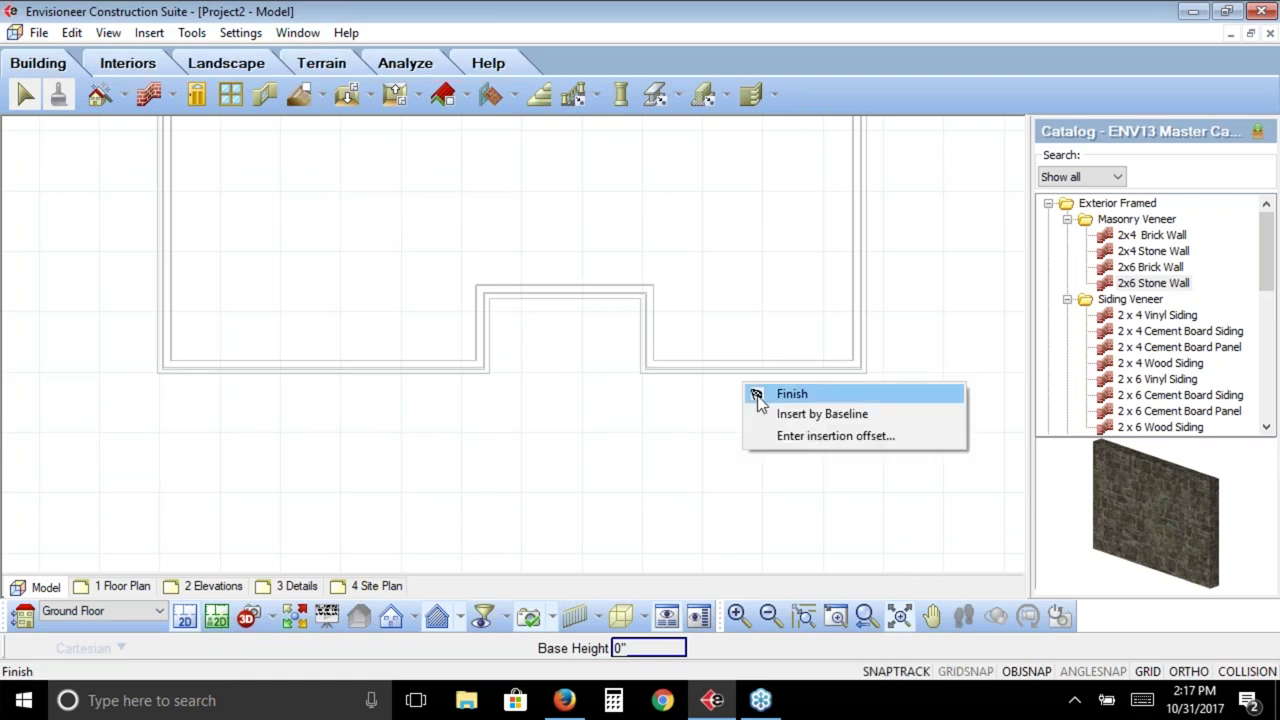
left_click(782, 436)
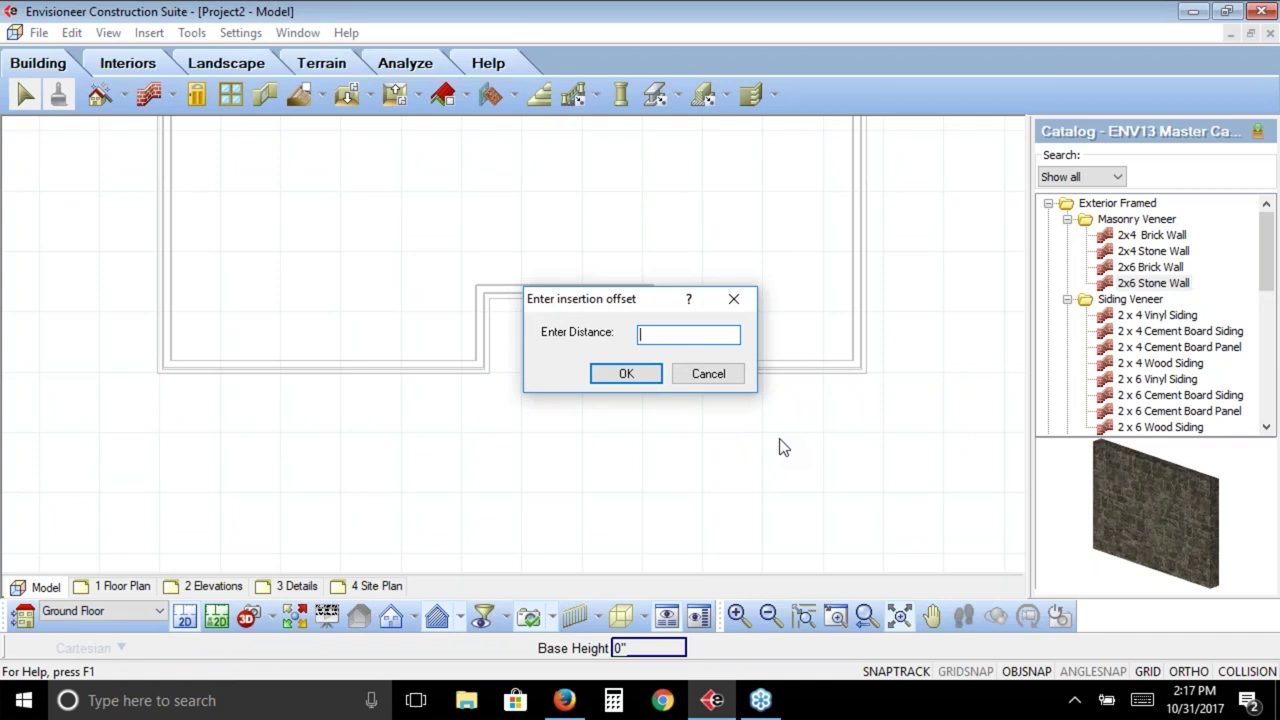
type("5")
left_click(626, 374)
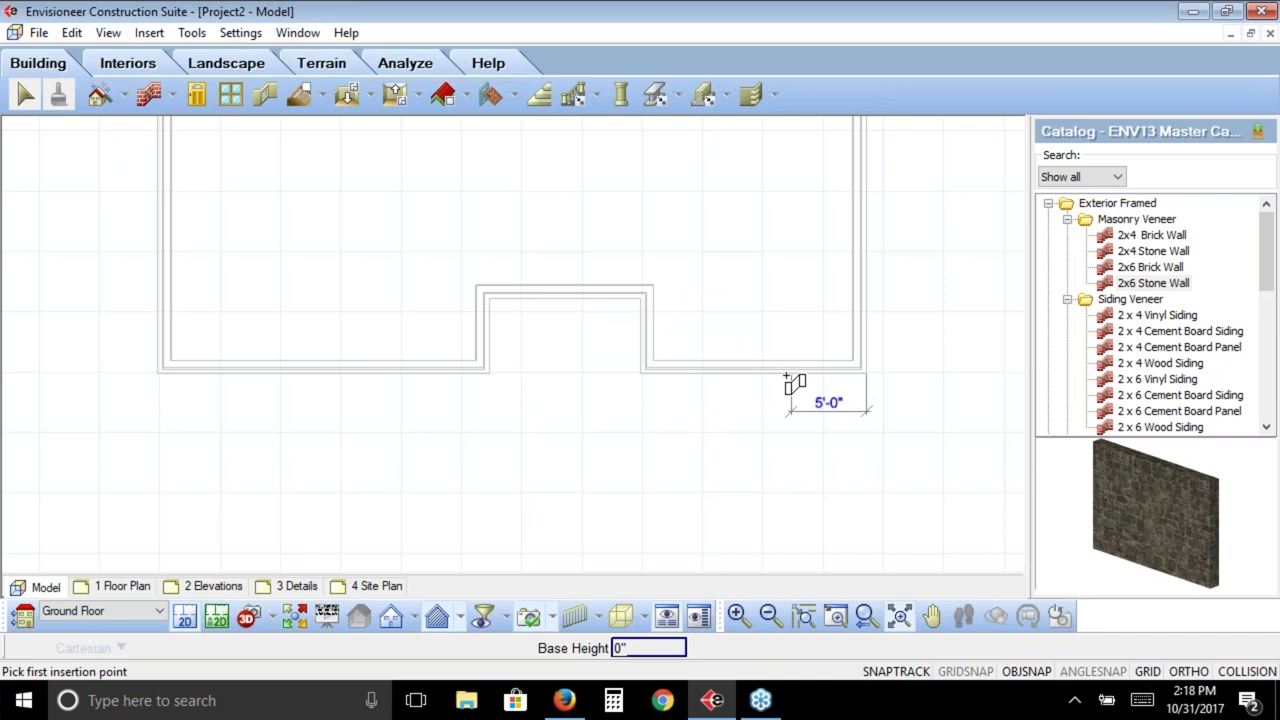
Draw the stone addition walls from 5' inside the lower-right corner: 10' down, 25' to the left, and back up to the existing wall
left_click(791, 382)
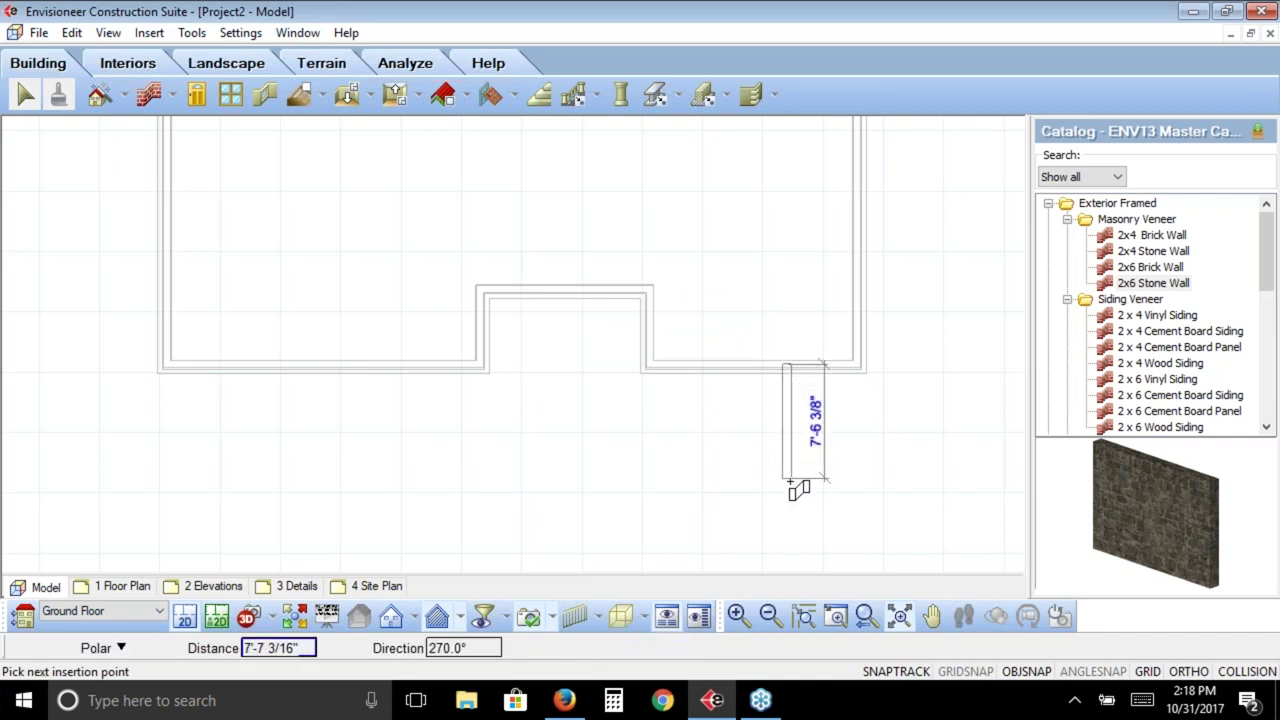
type("10'")
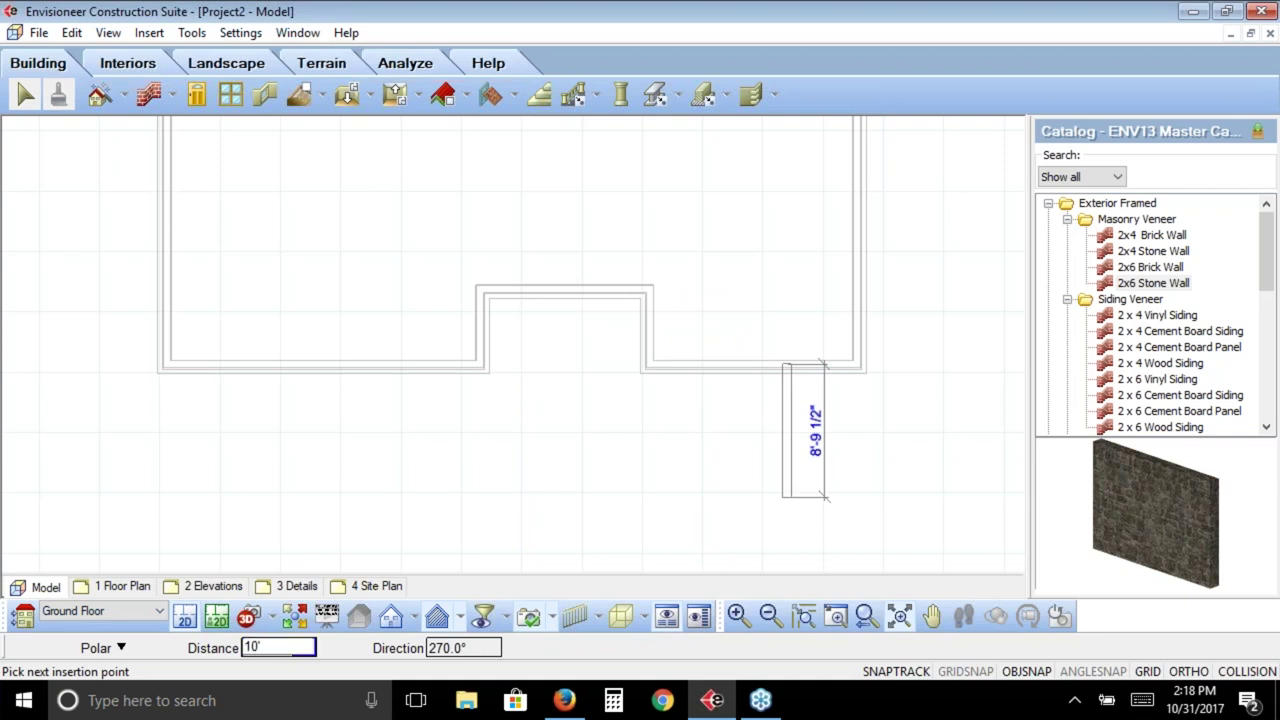
key("Return")
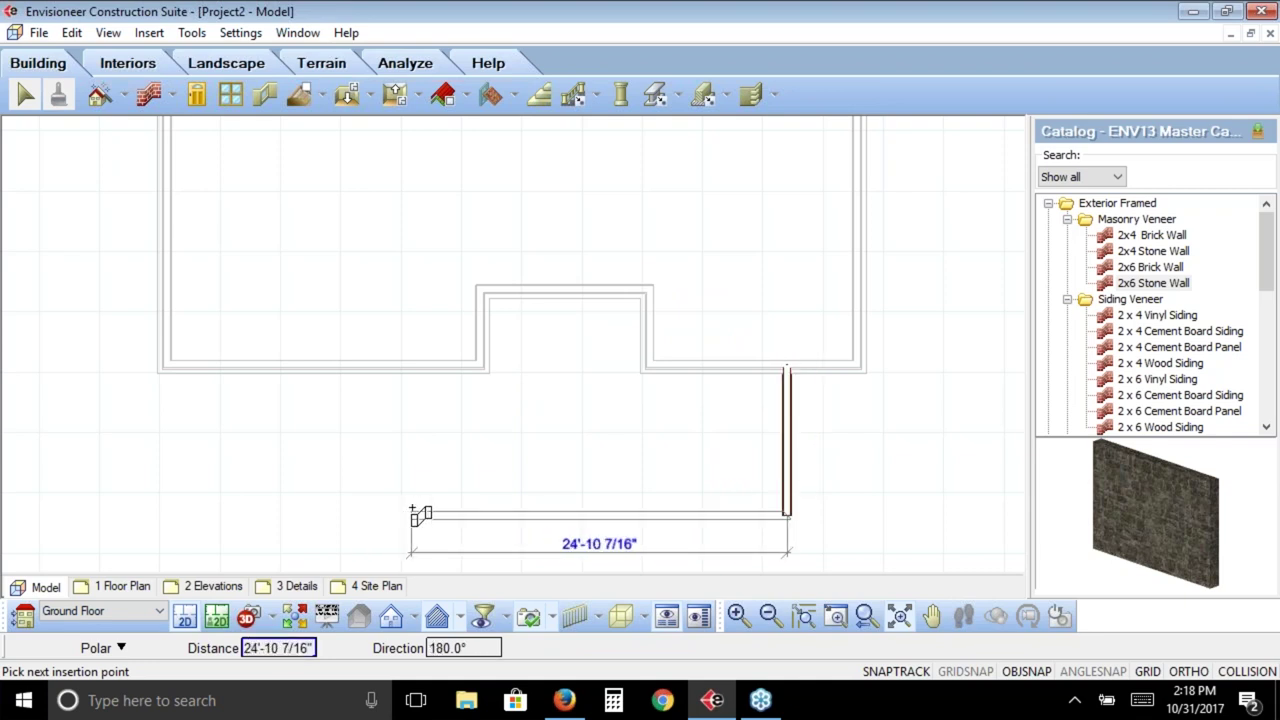
type("25'")
key("Return")
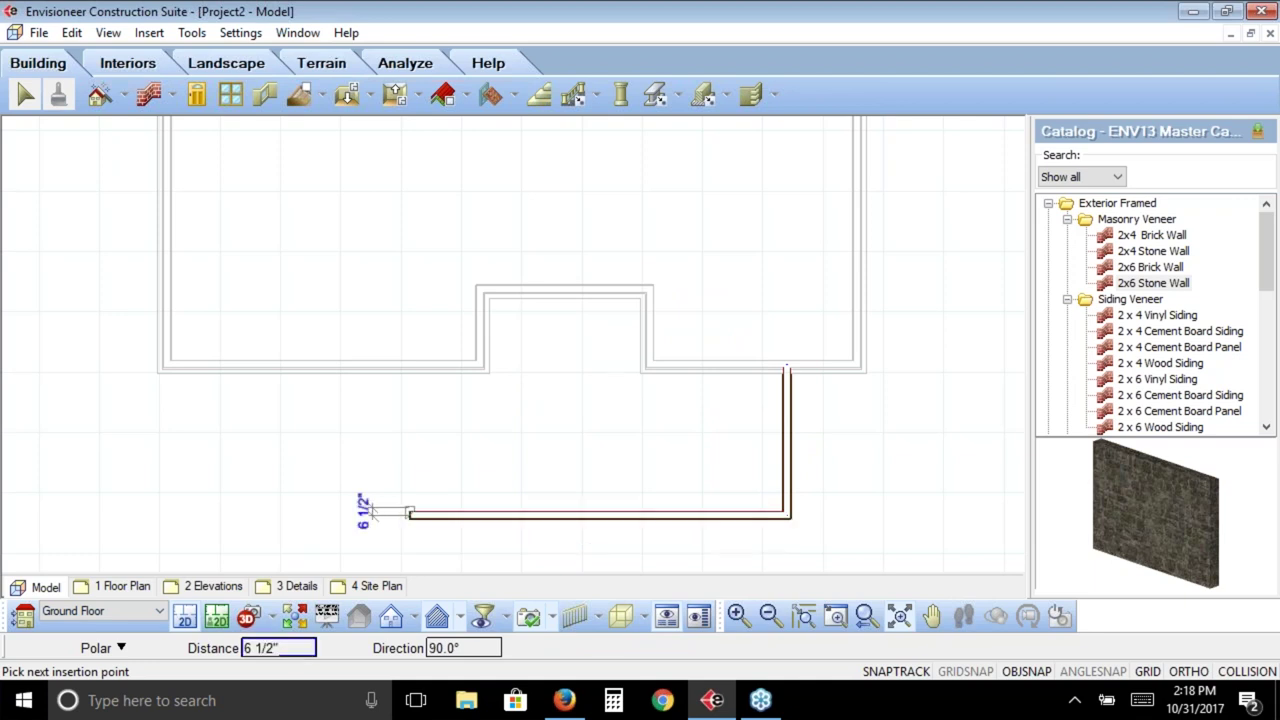
left_click(424, 370)
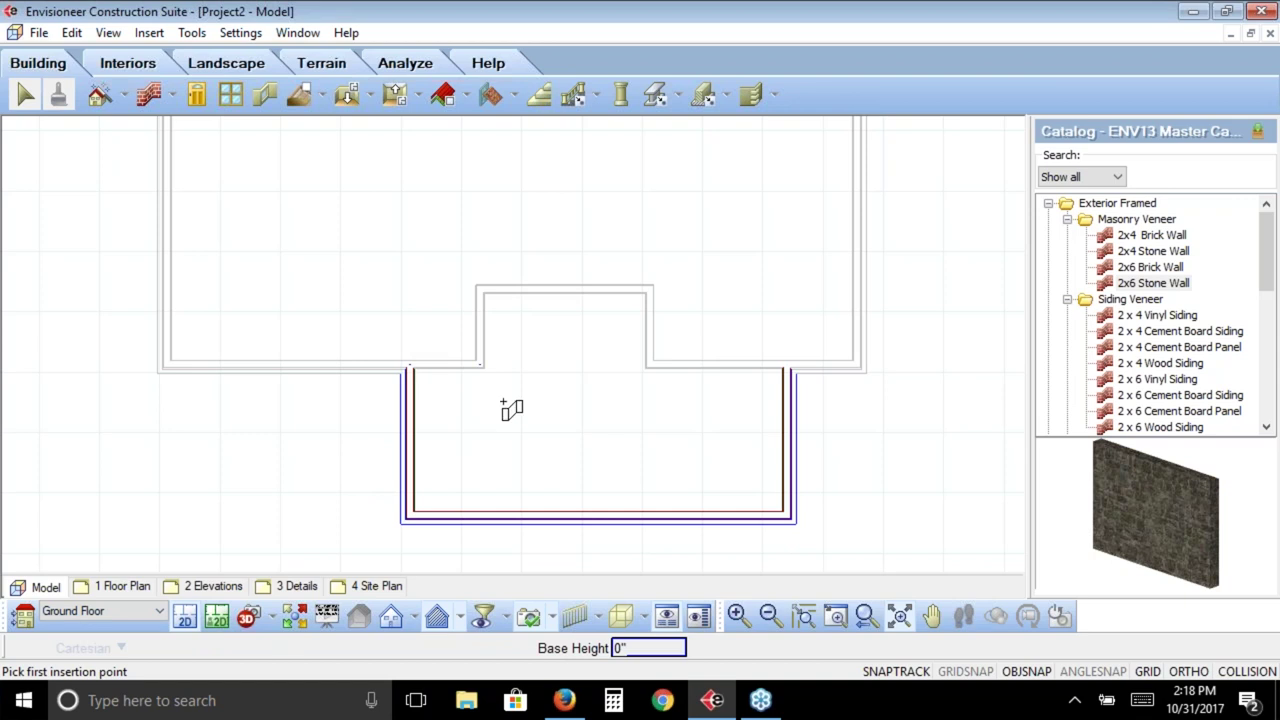
Finish inserting the stone addition walls and show the model in 3D QuickView from the front-left corner
right_click(527, 430)
left_click(545, 438)
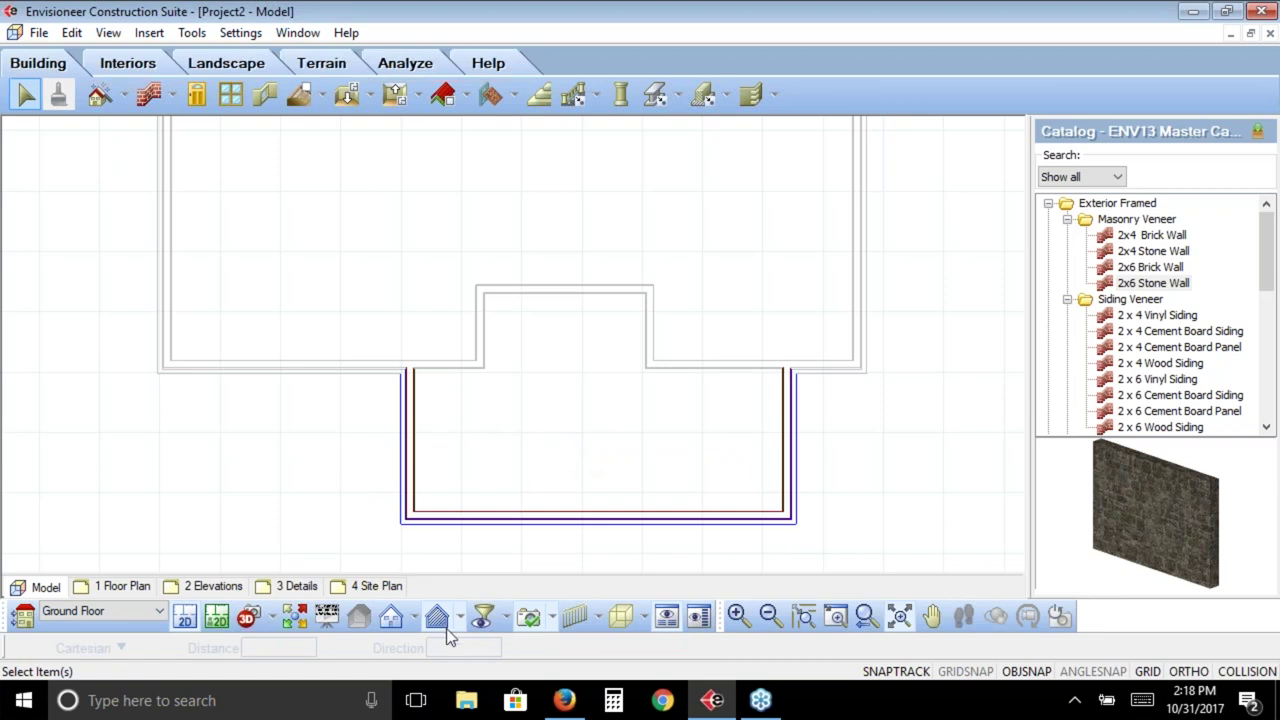
left_click(298, 619)
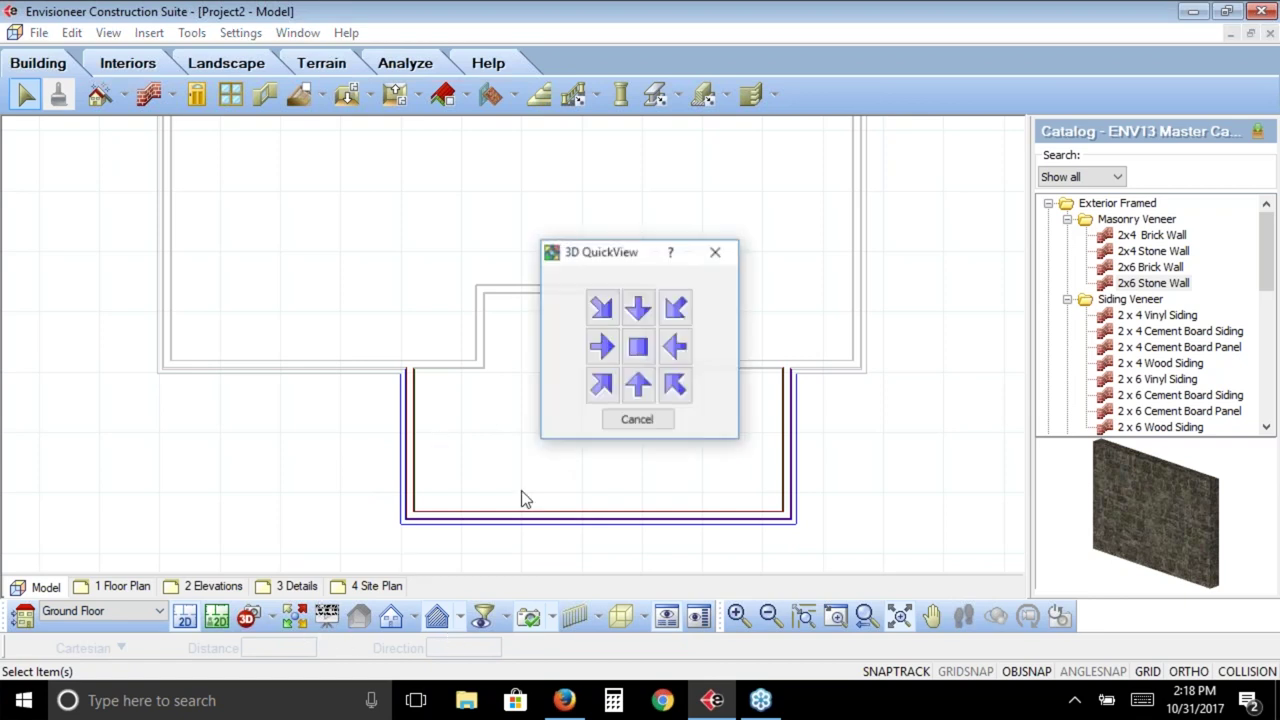
left_click(601, 388)
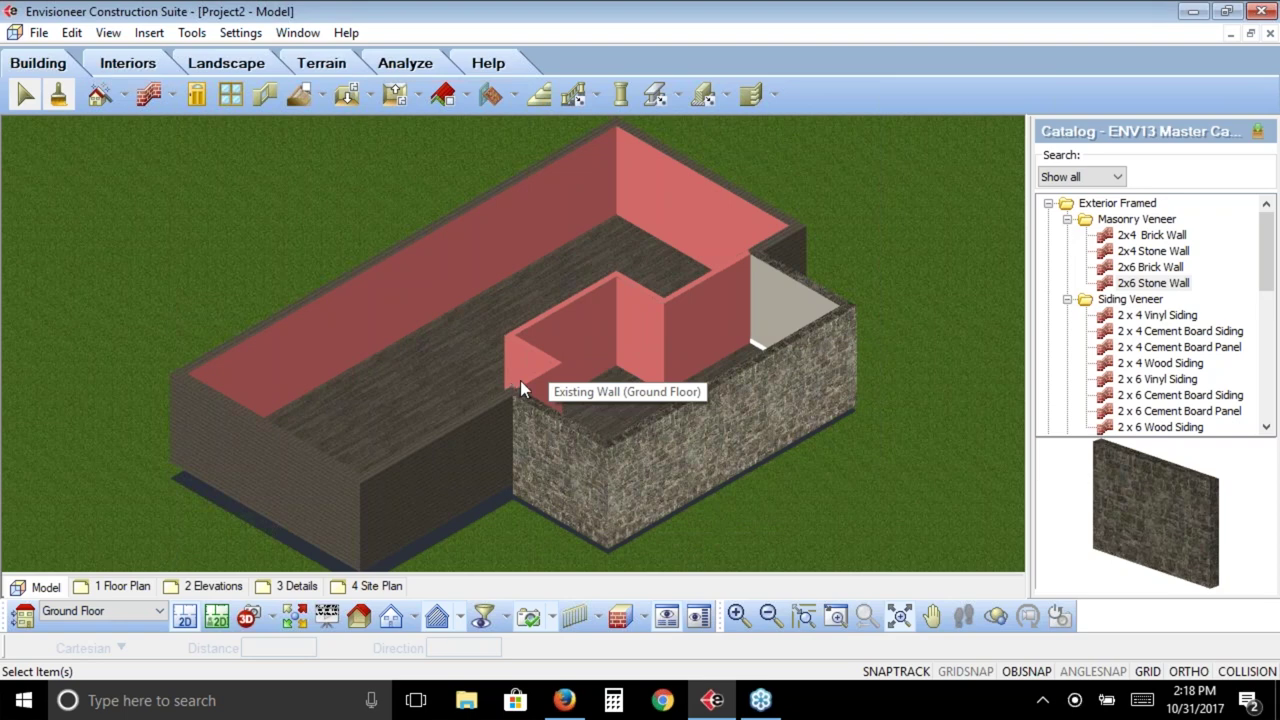
Replace the five Existing Wall segments between the house and the stone addition with the custom Demolish Wall
left_click(535, 372)
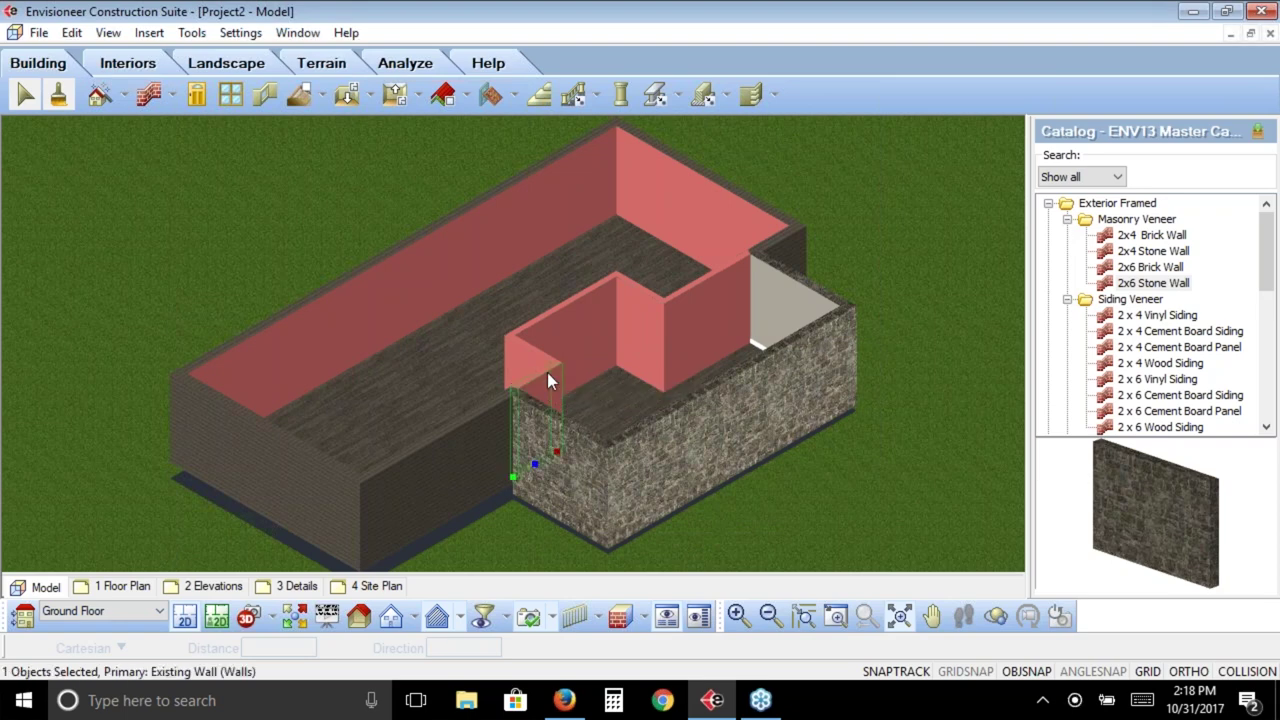
left_click(527, 338, "ctrl")
left_click(570, 311, "ctrl")
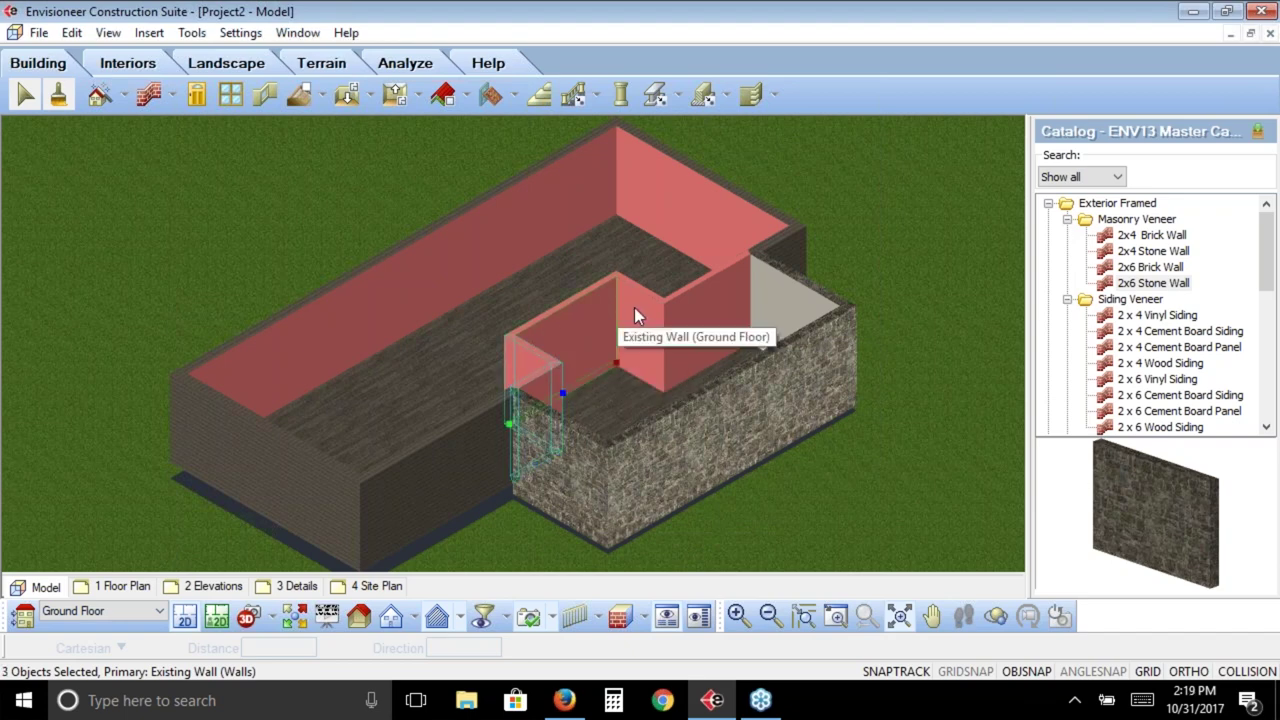
left_click(647, 313, "ctrl")
left_click(693, 322, "ctrl")
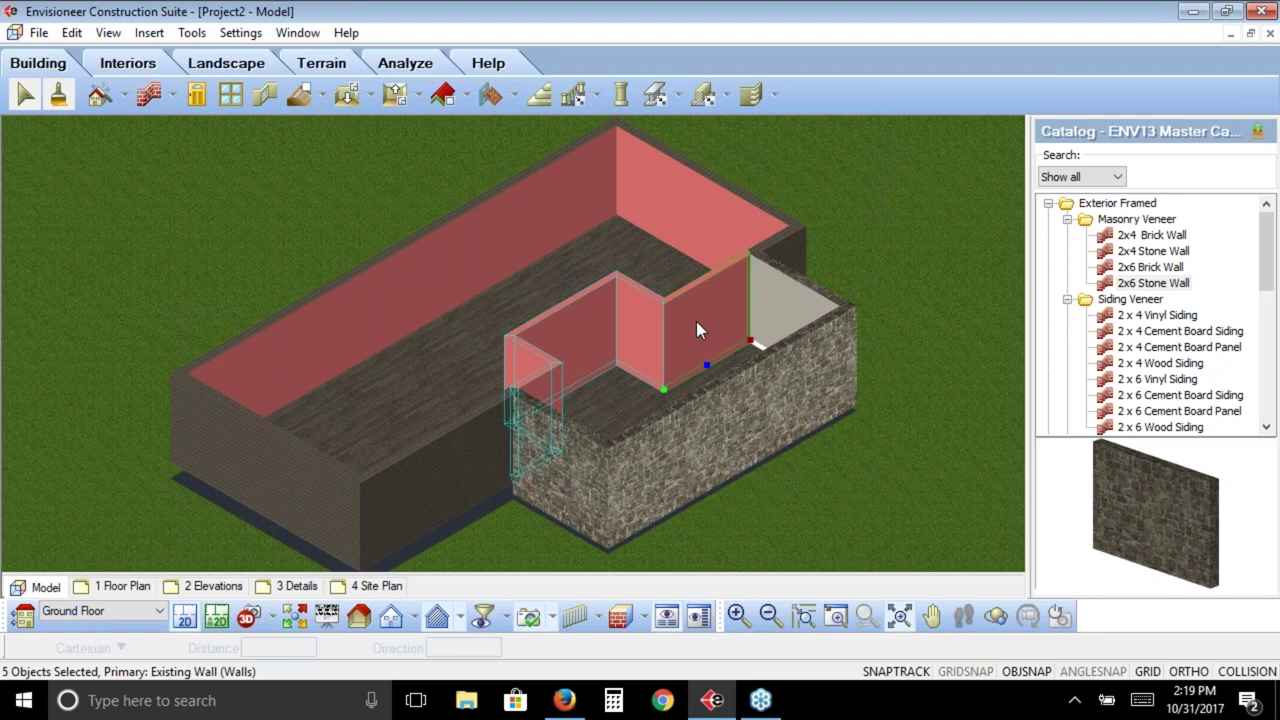
right_click(694, 325)
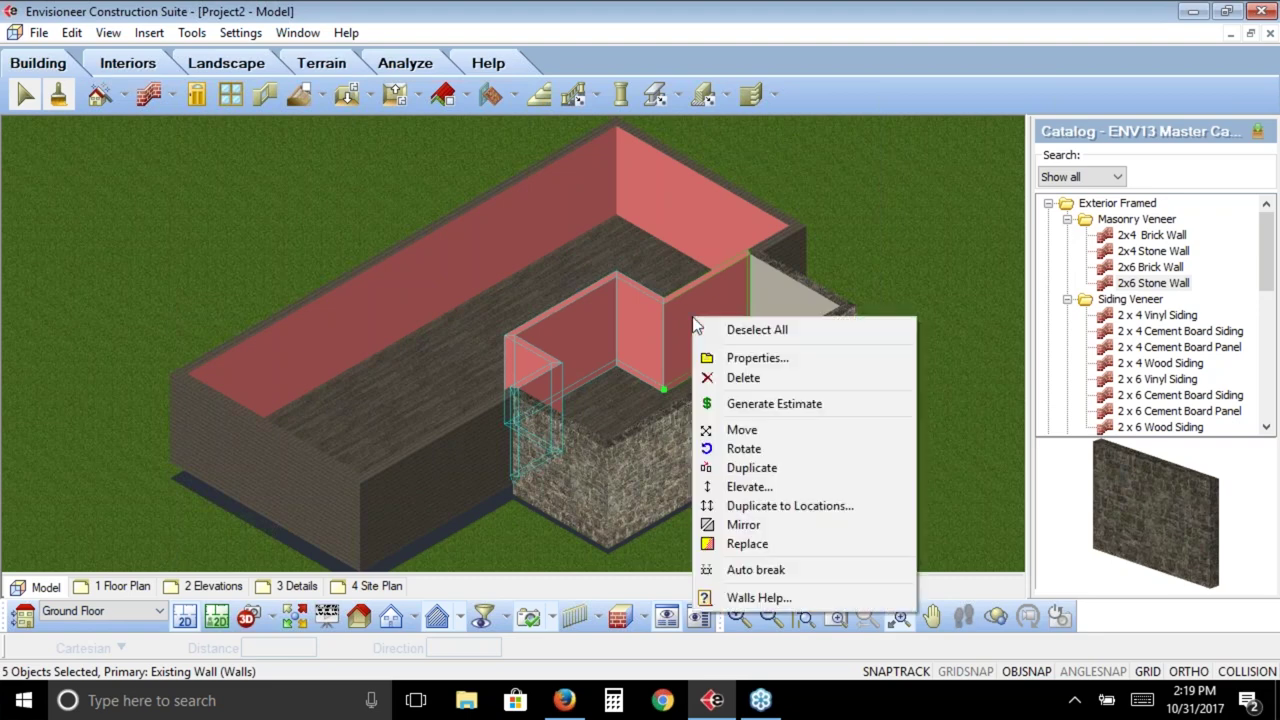
left_click(755, 544)
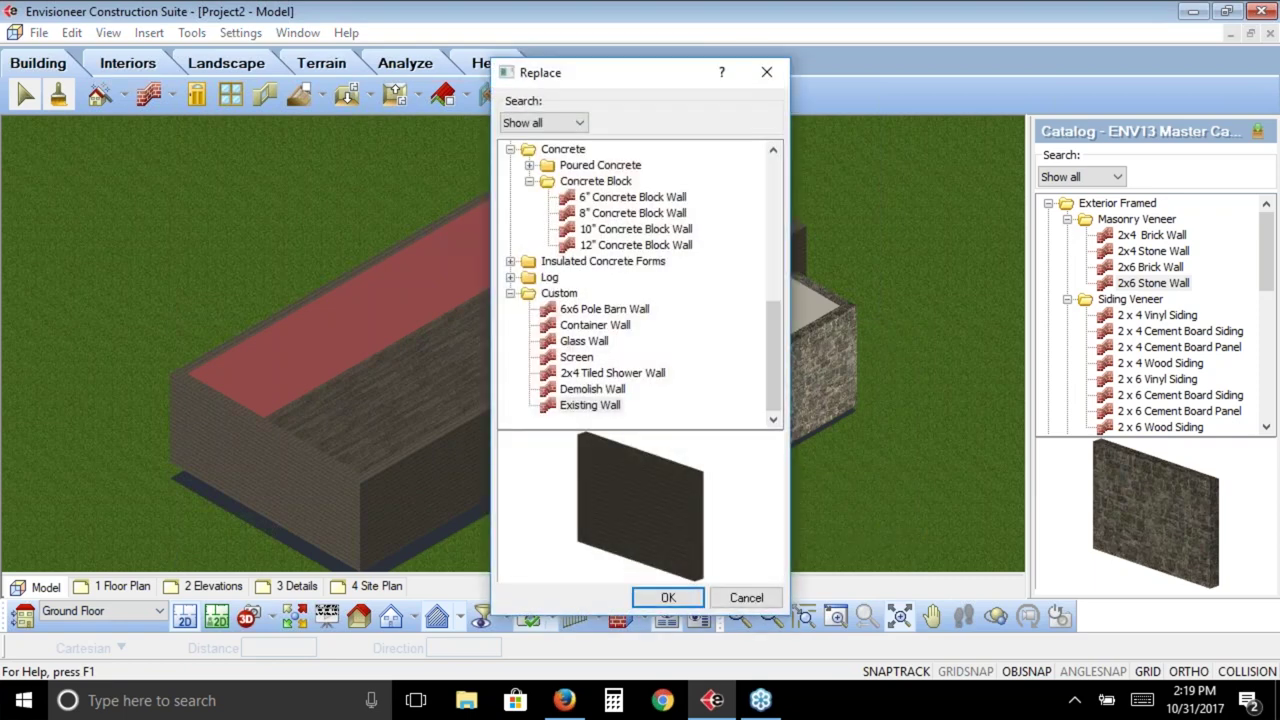
left_click(612, 392)
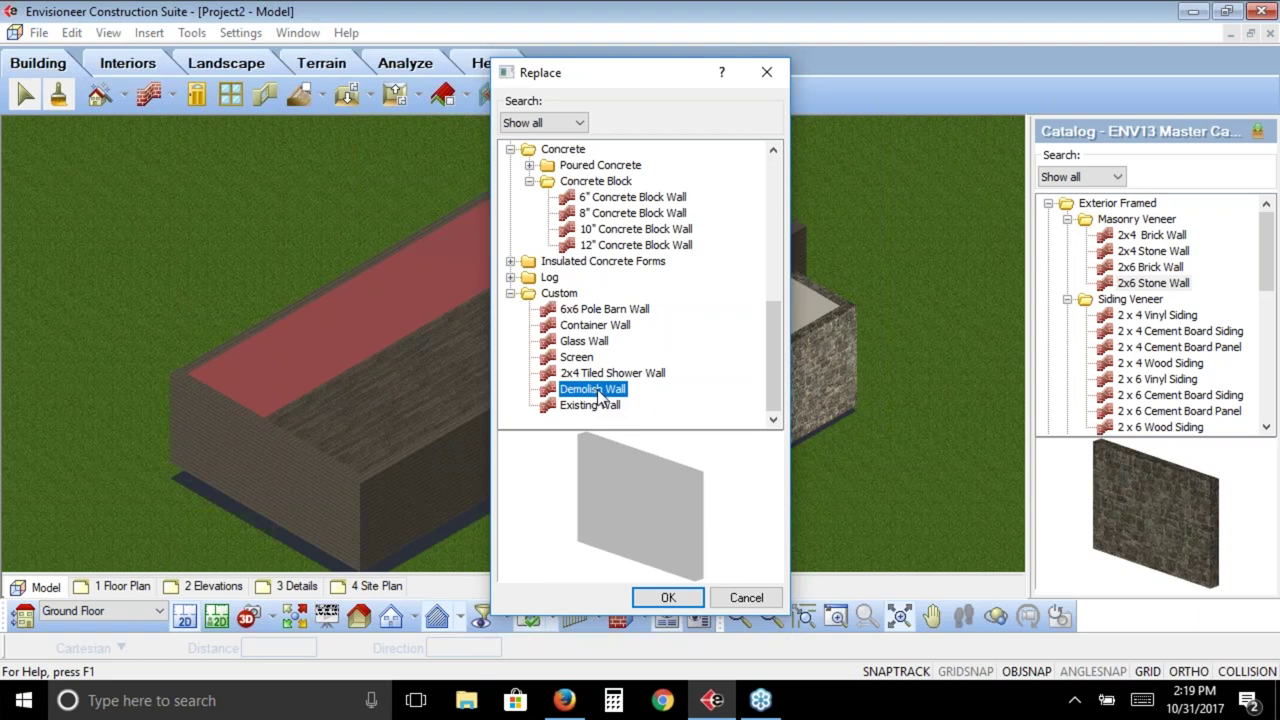
left_click(666, 596)
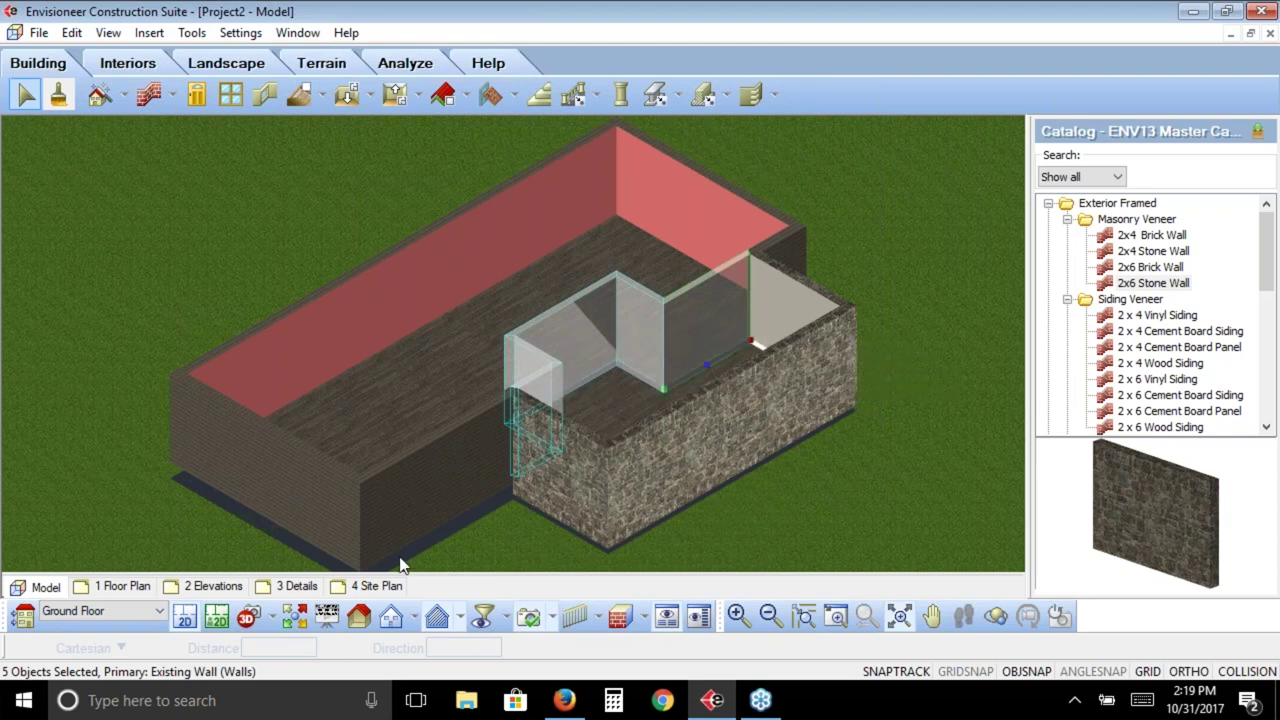
Check the replaced walls in the 2D plan and again in 3D QuickView from the front-left corner
left_click(188, 617)
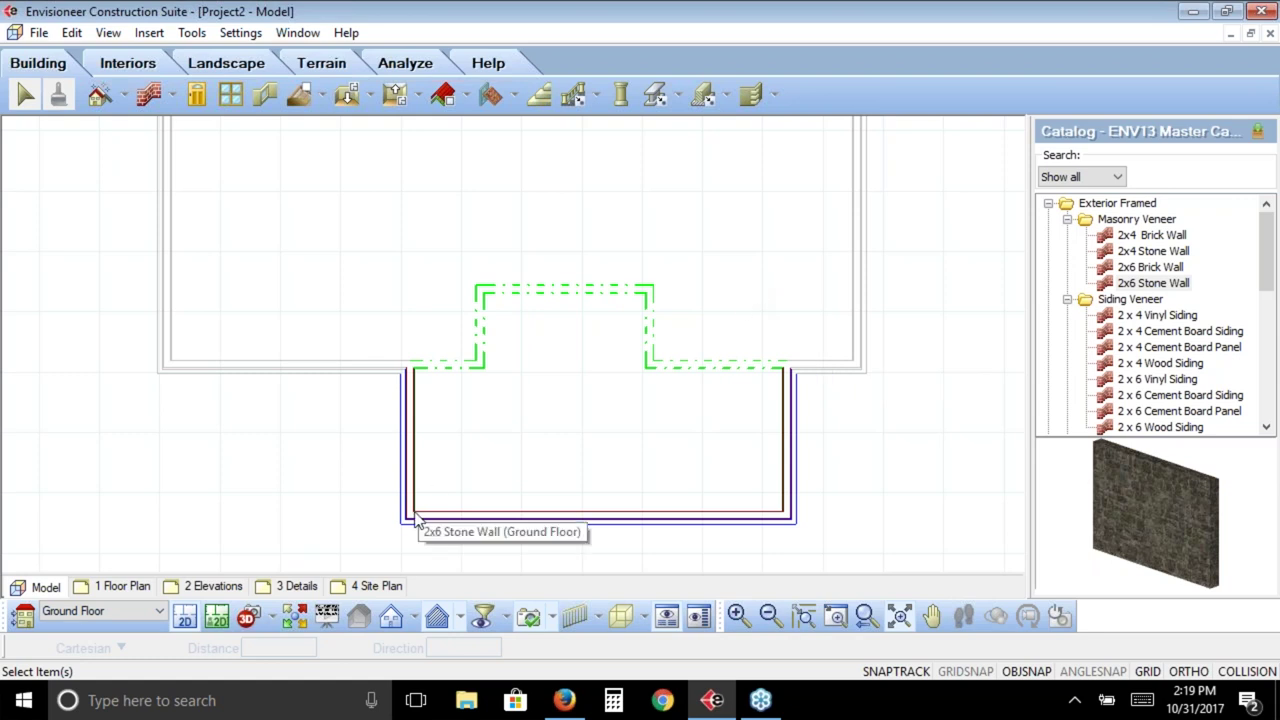
left_click(300, 617)
left_click(596, 383)
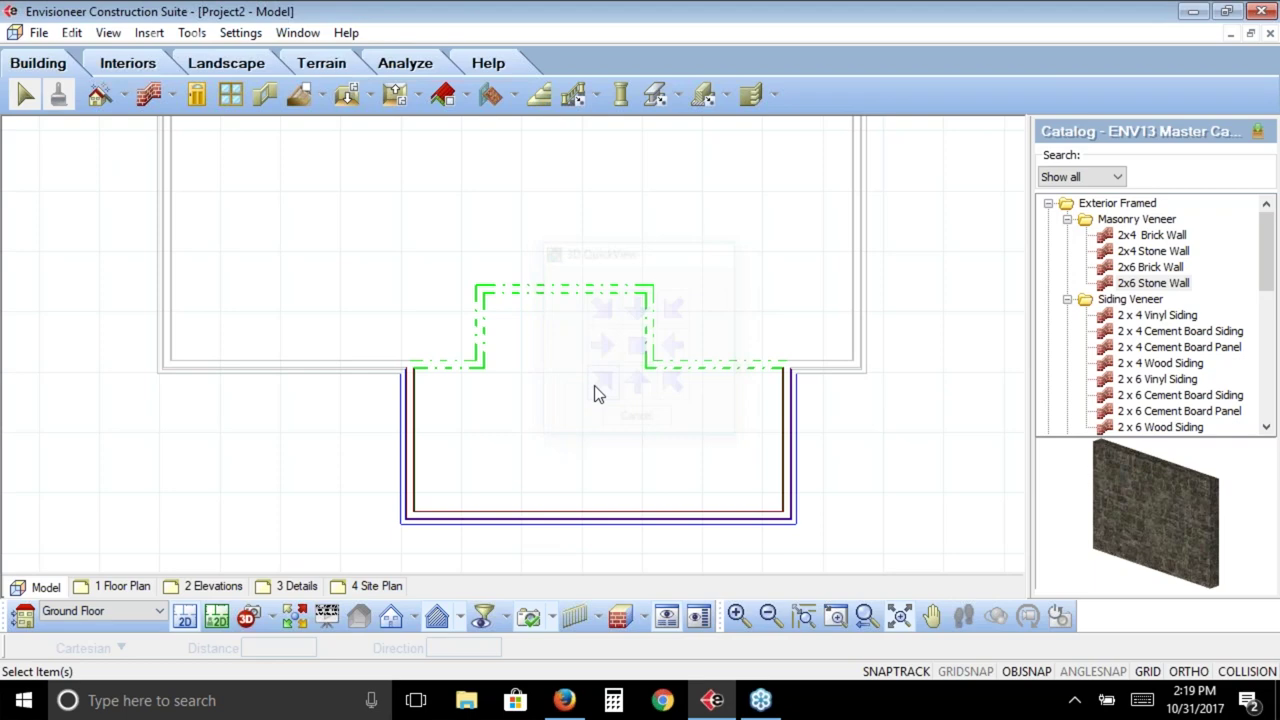
Display only the framing in the 3D view to inspect it, and restore the display of all but framing
left_click(108, 33)
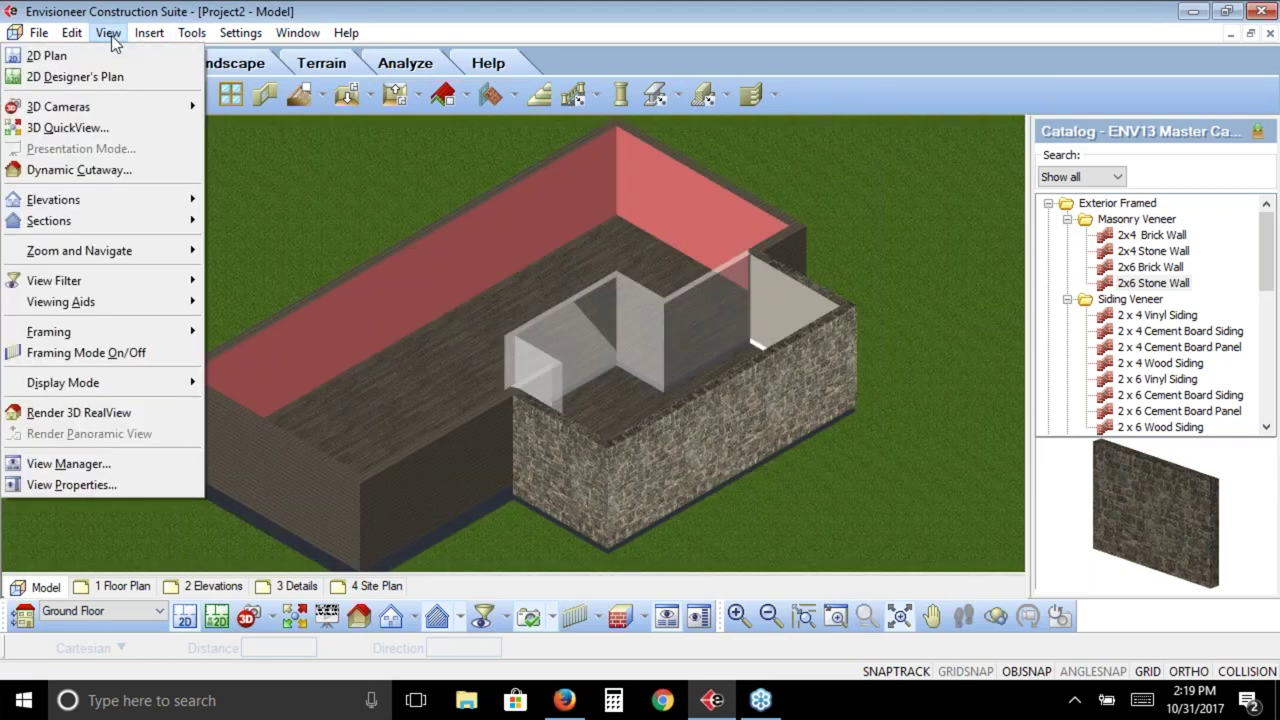
mouse_move(145, 331)
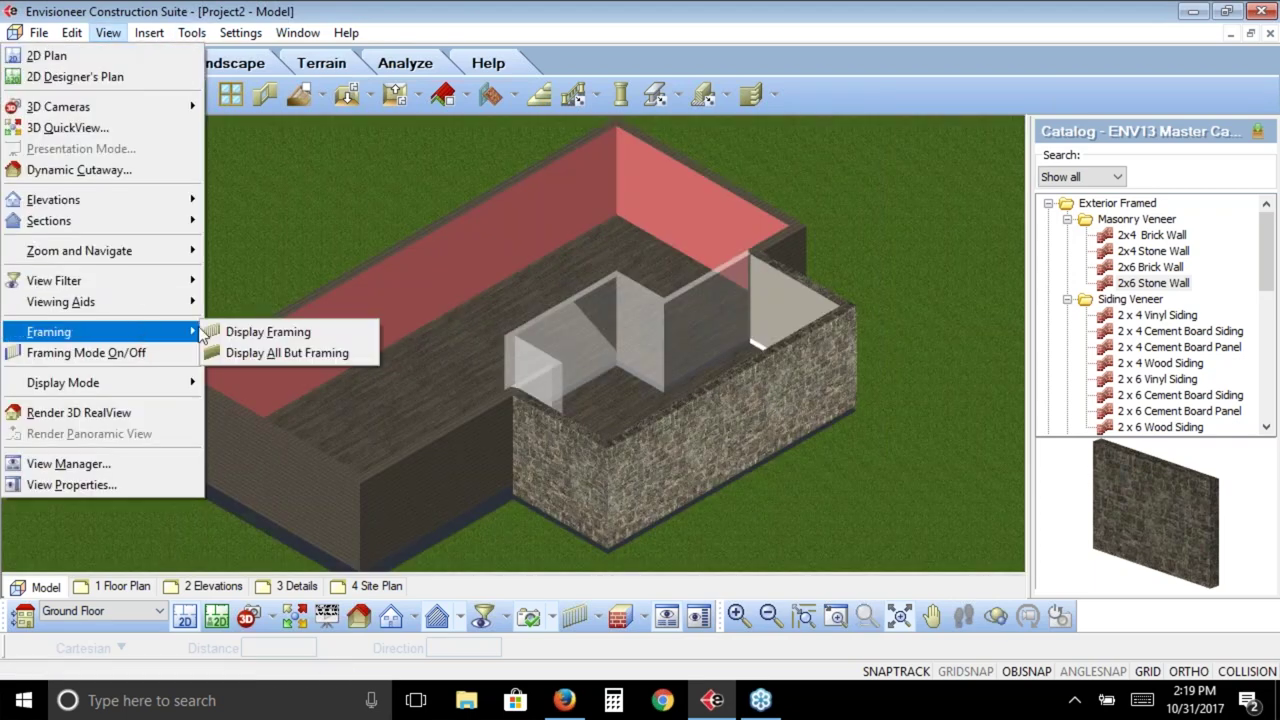
left_click(274, 332)
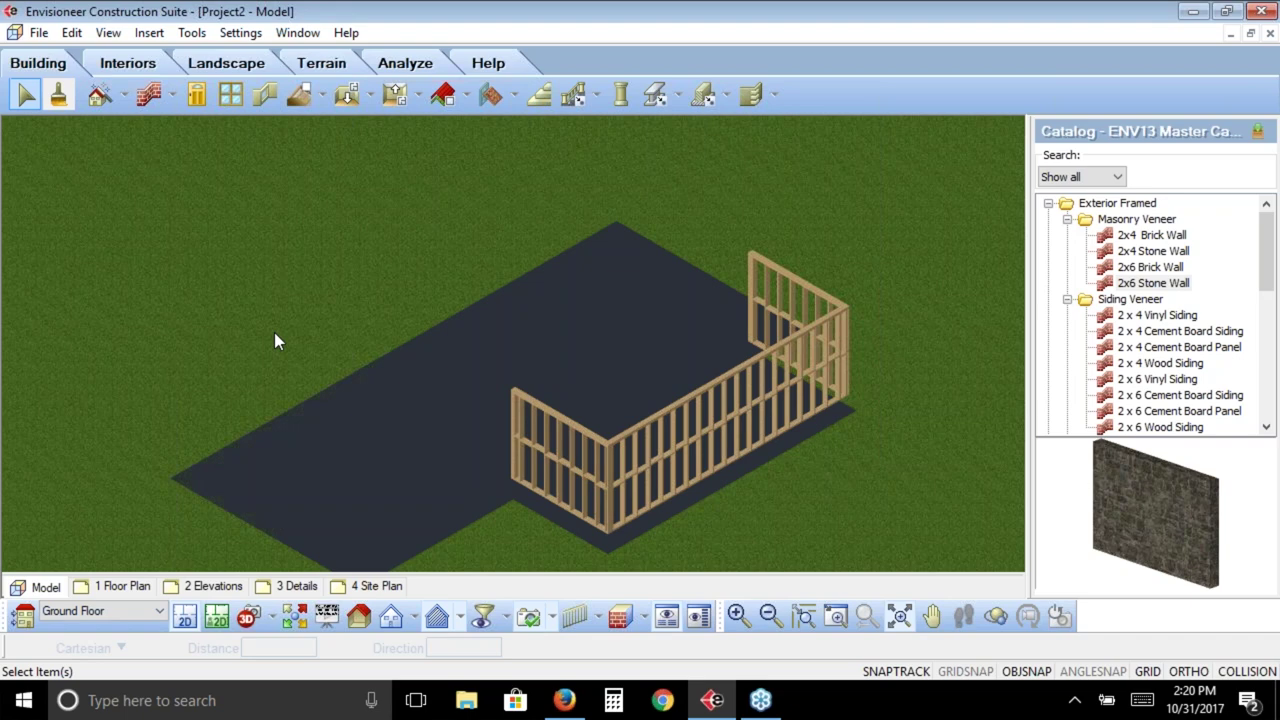
left_click(108, 33)
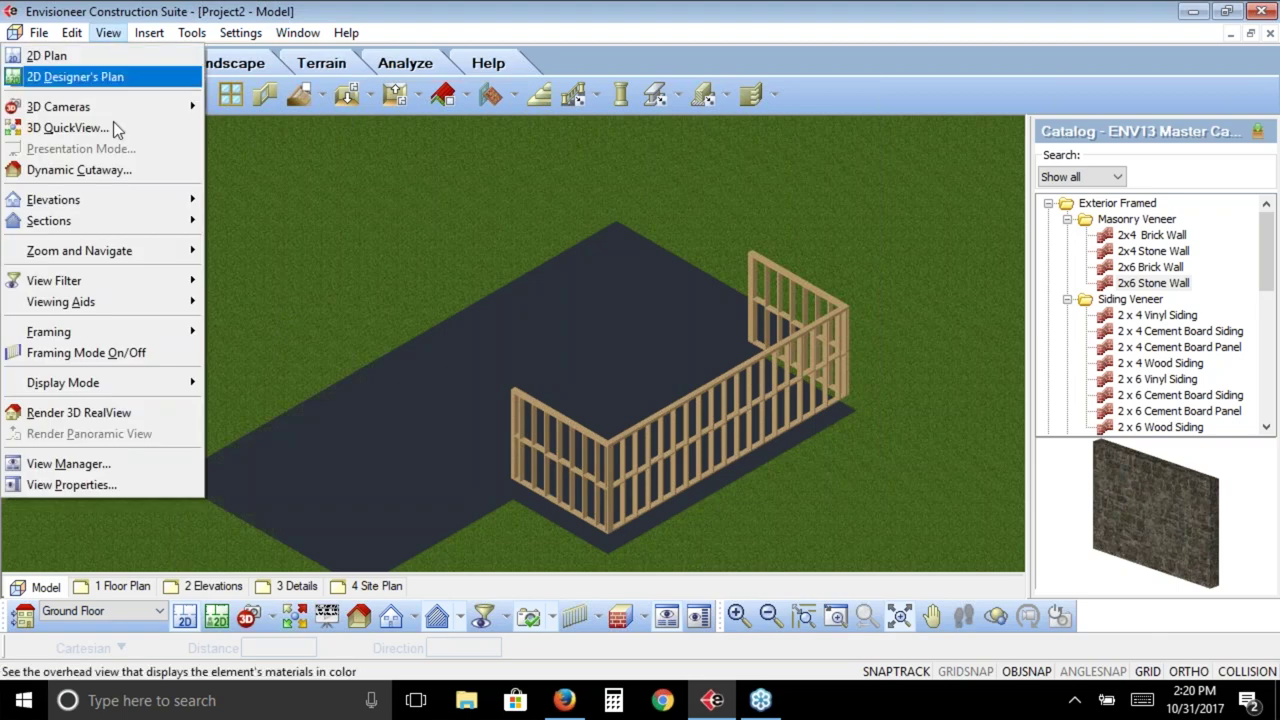
mouse_move(116, 335)
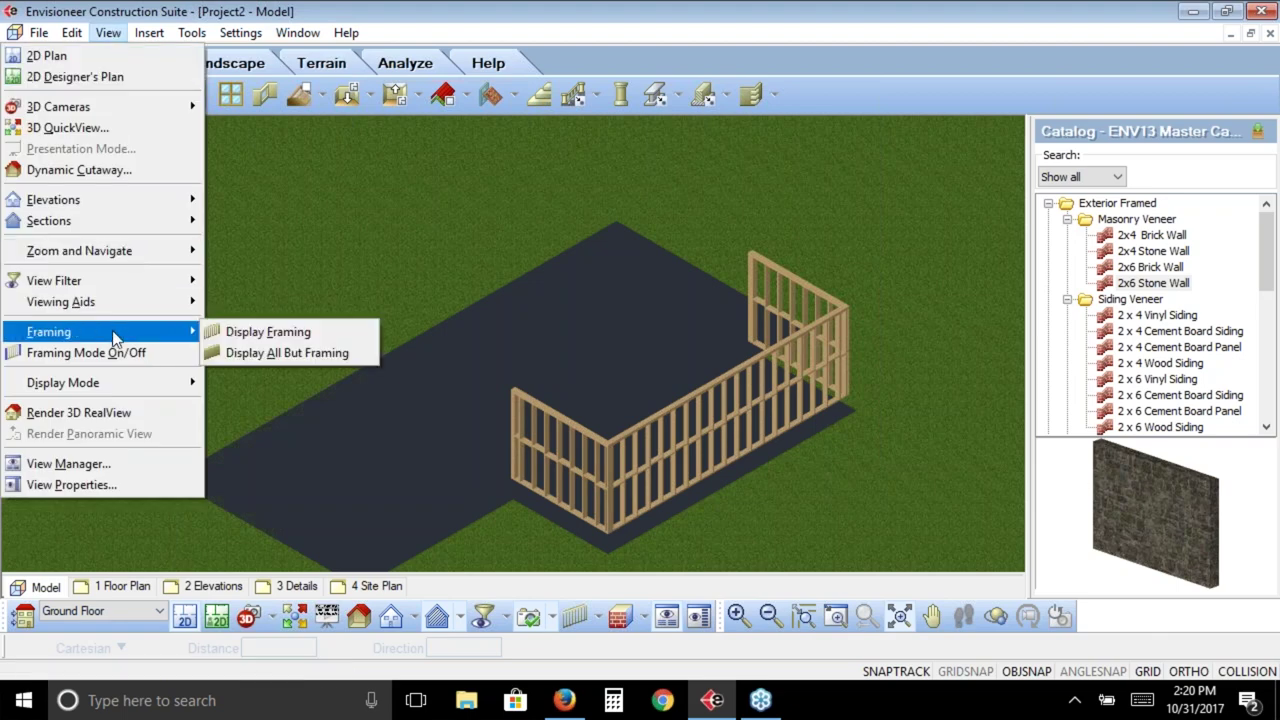
left_click(286, 354)
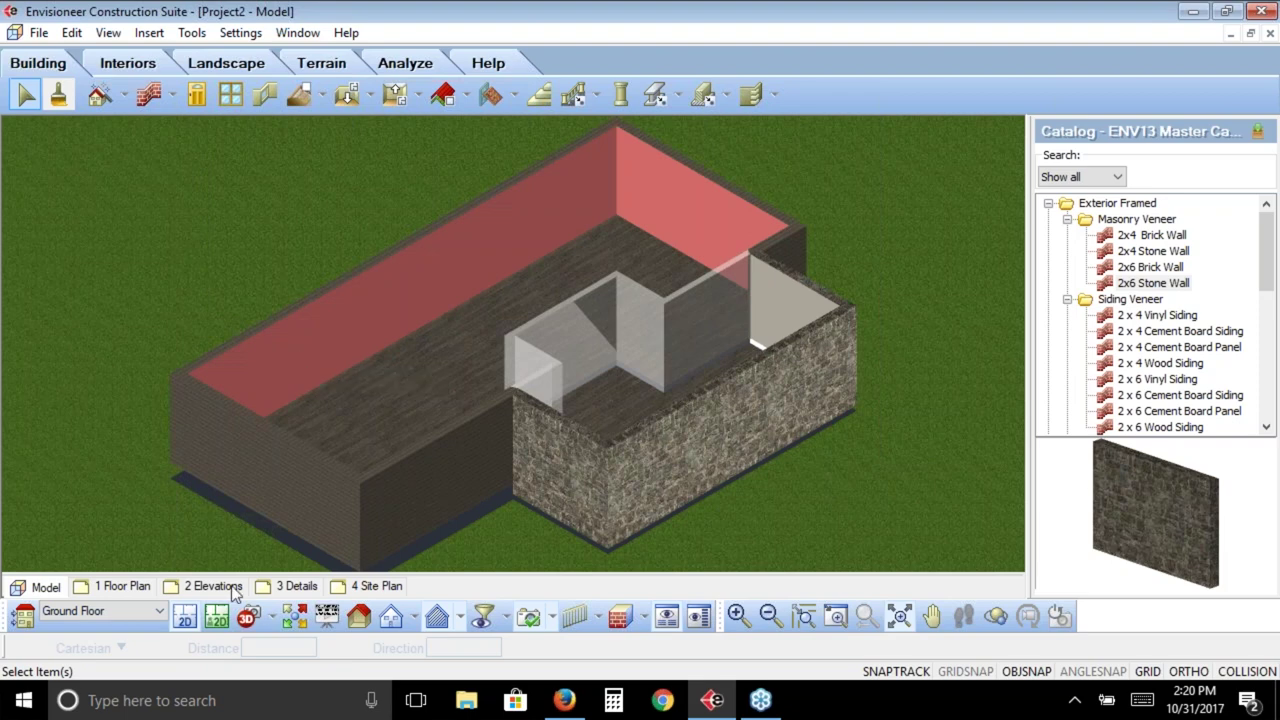
Generate the project estimate for the whole plan, enlarge the report to full screen and narrow its wide item code column
left_click(184, 617)
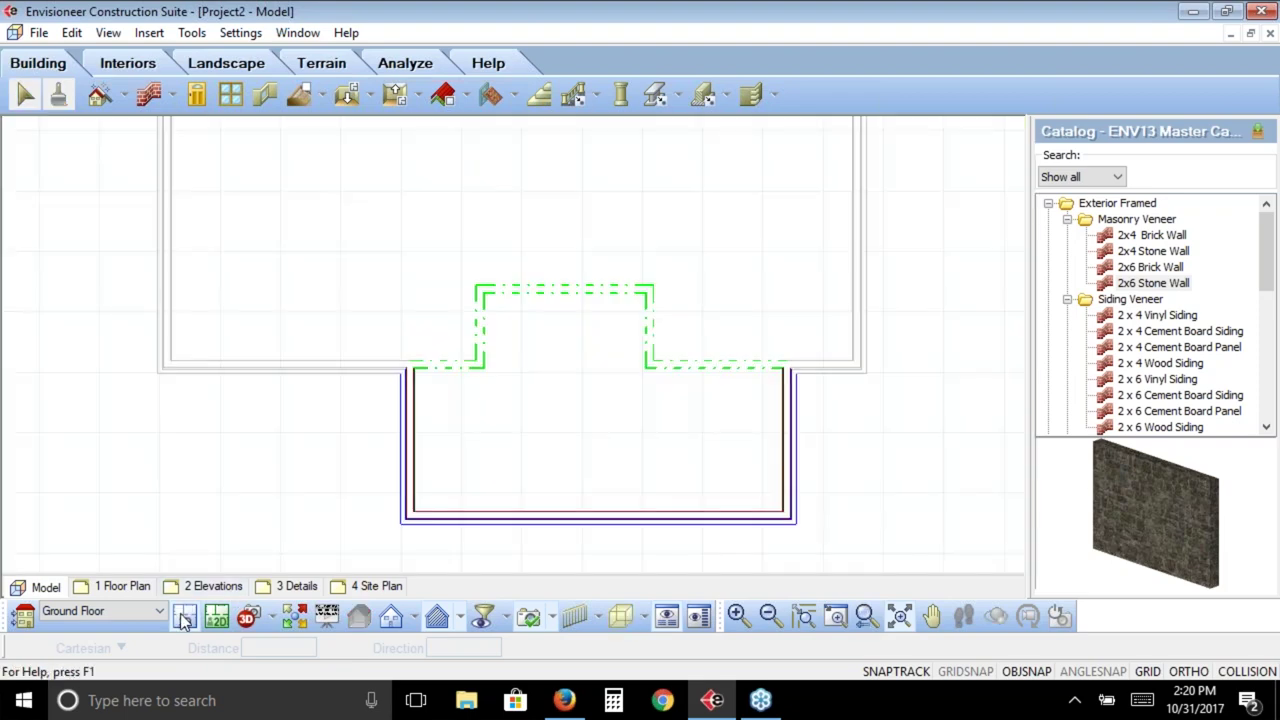
left_click(866, 617)
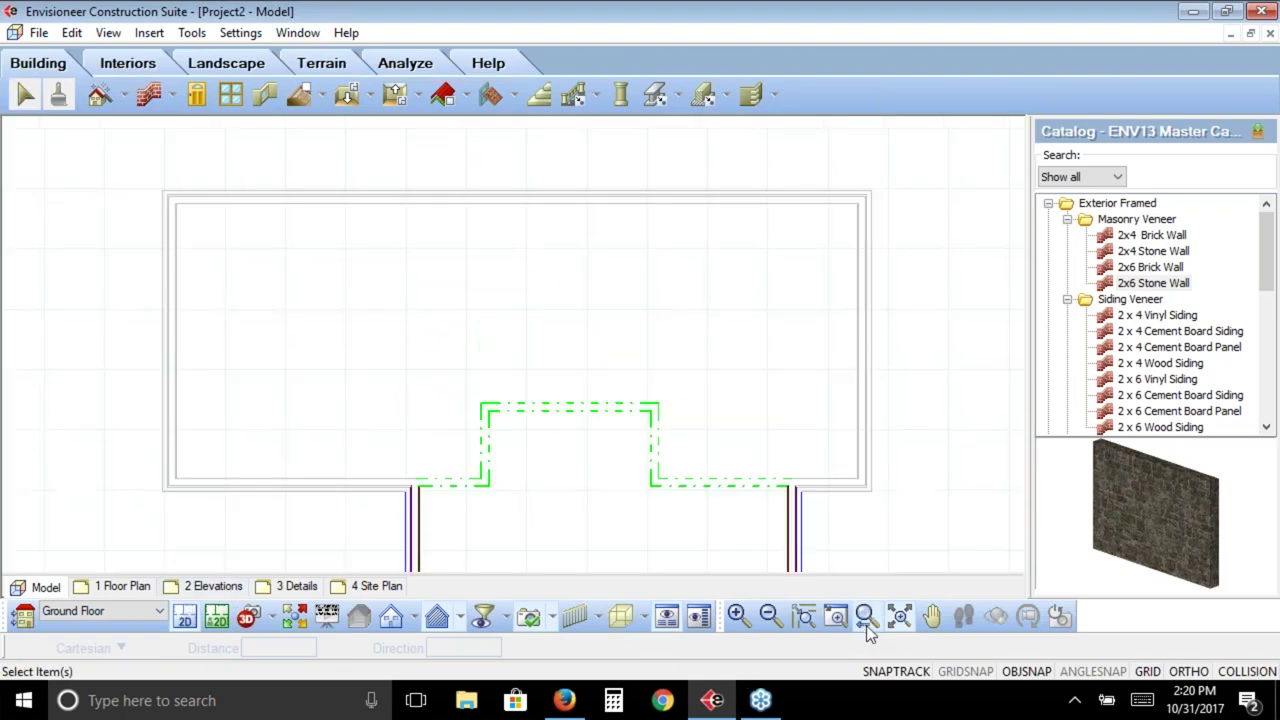
left_click(770, 617)
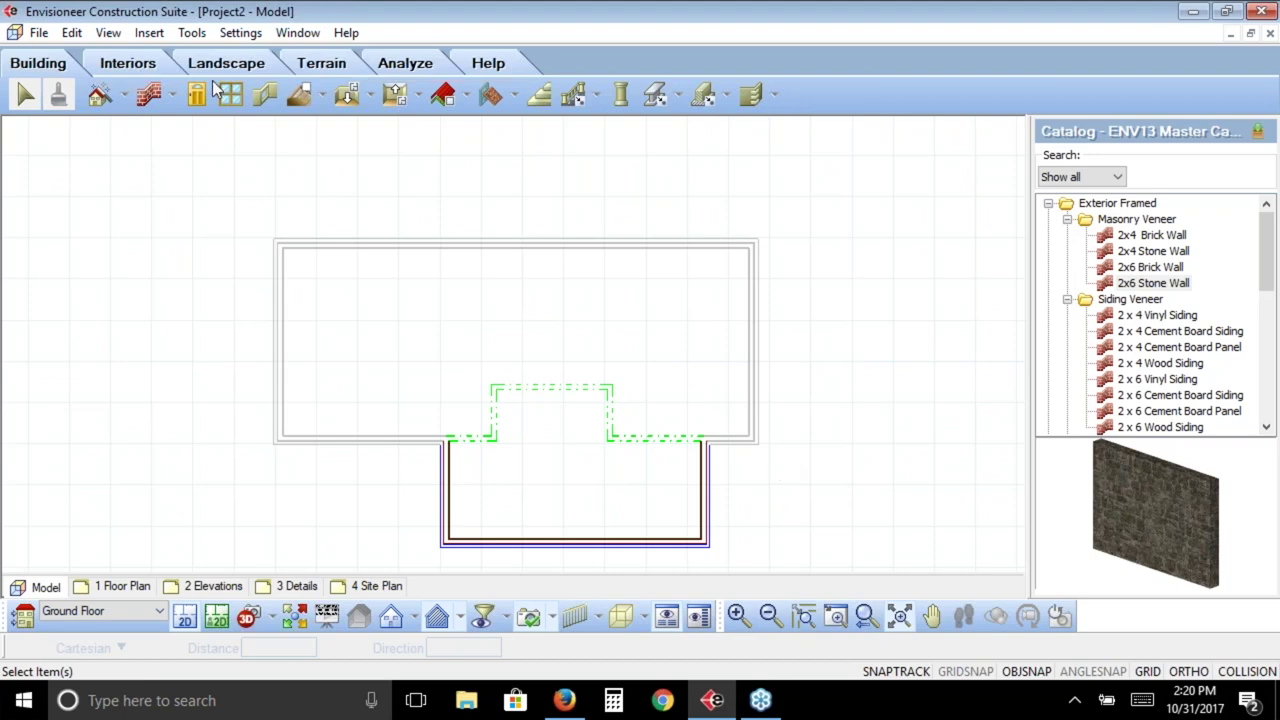
left_click(192, 33)
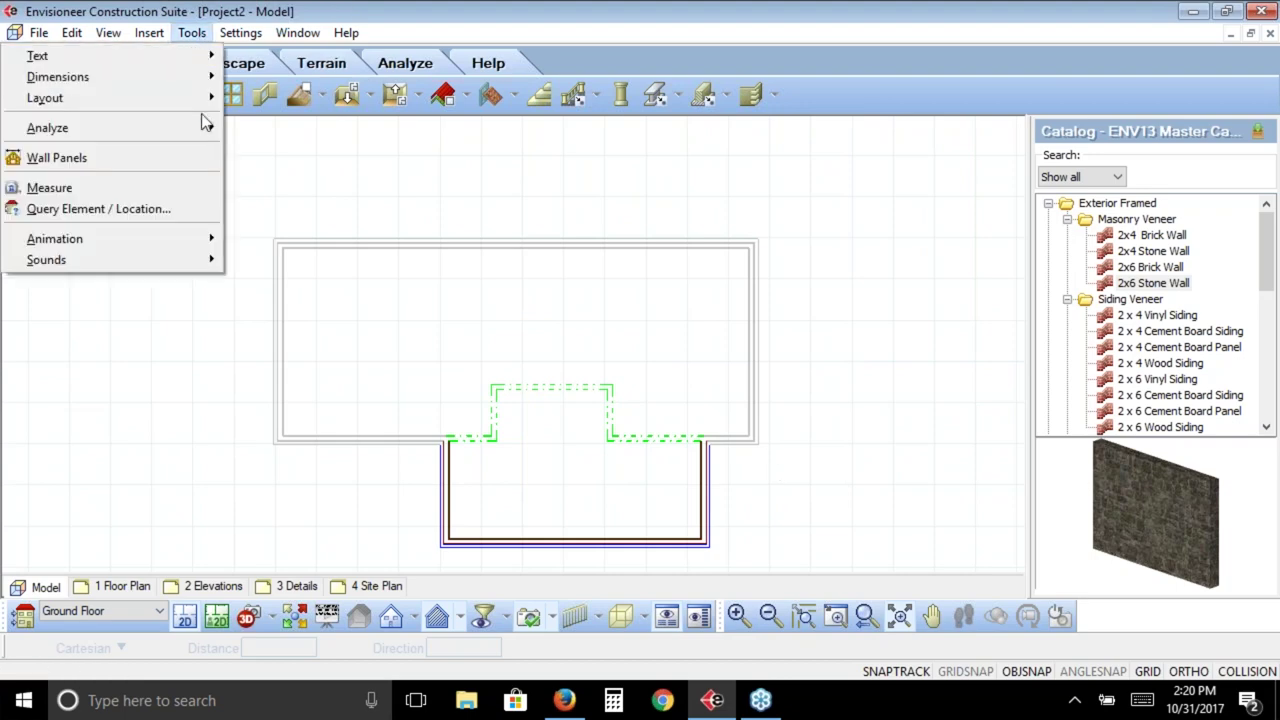
mouse_move(180, 127)
left_click(320, 157)
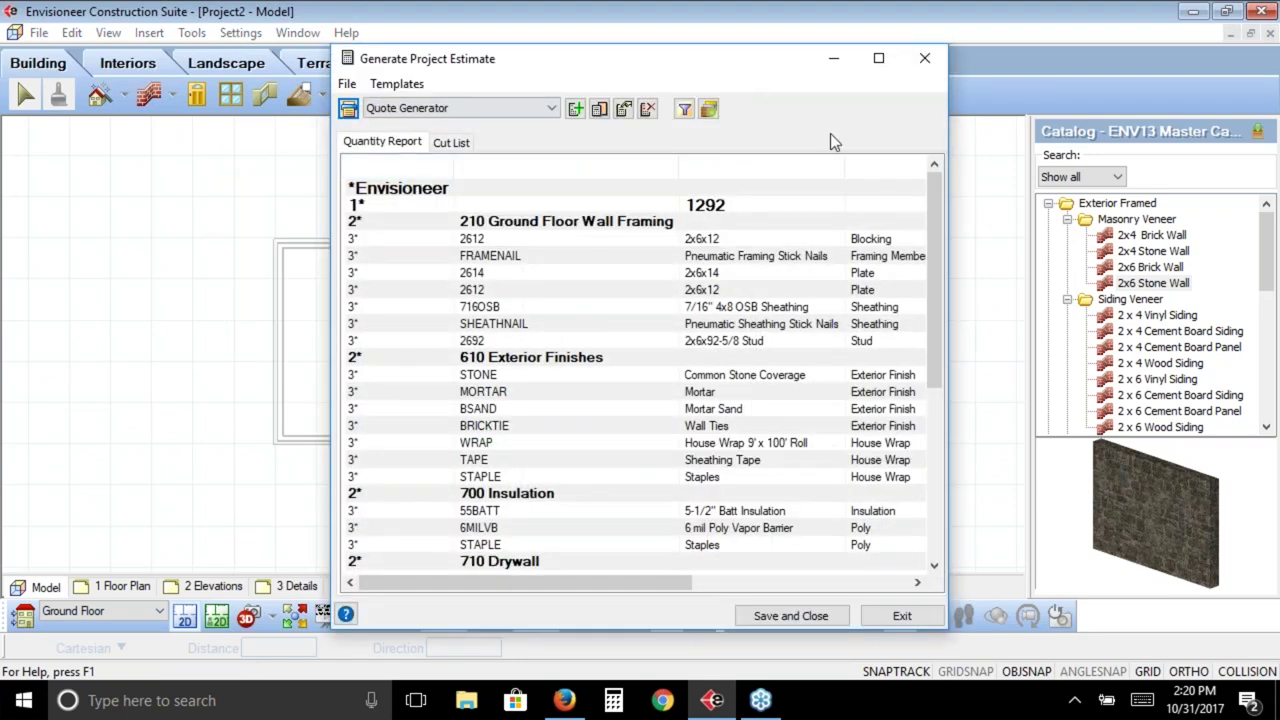
left_click(880, 58)
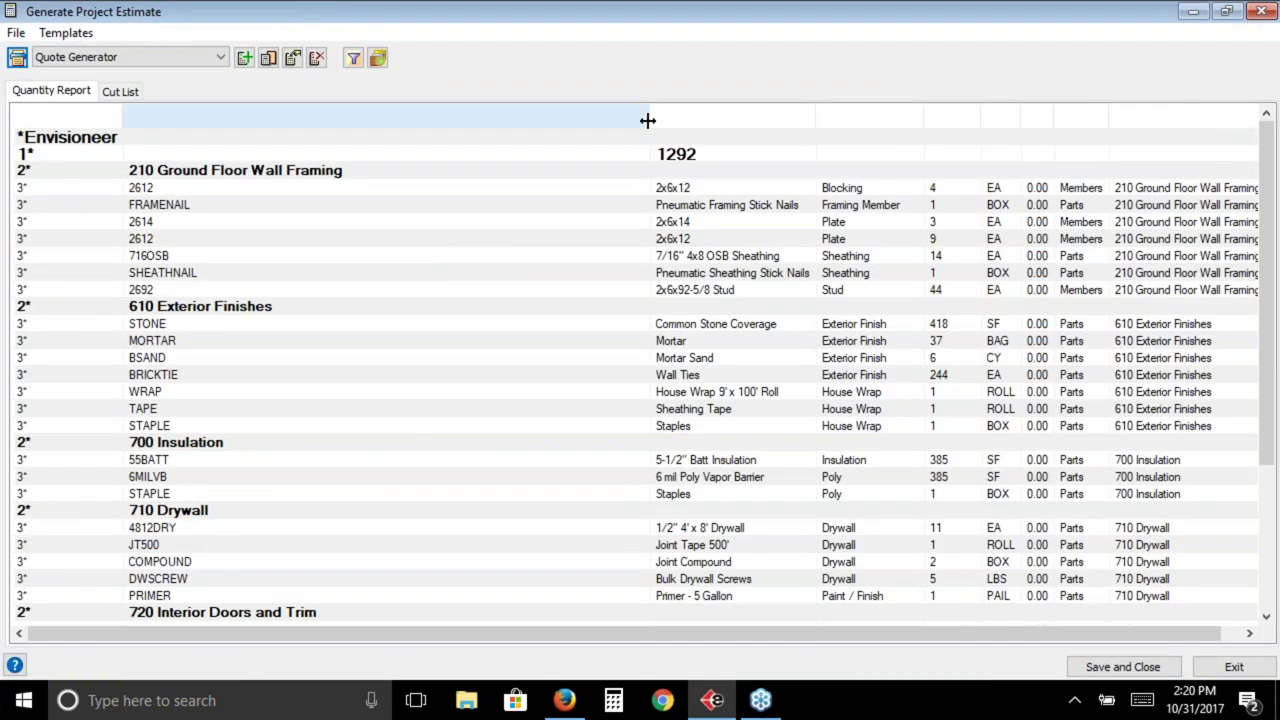
left_click_drag(651, 115, 431, 118)
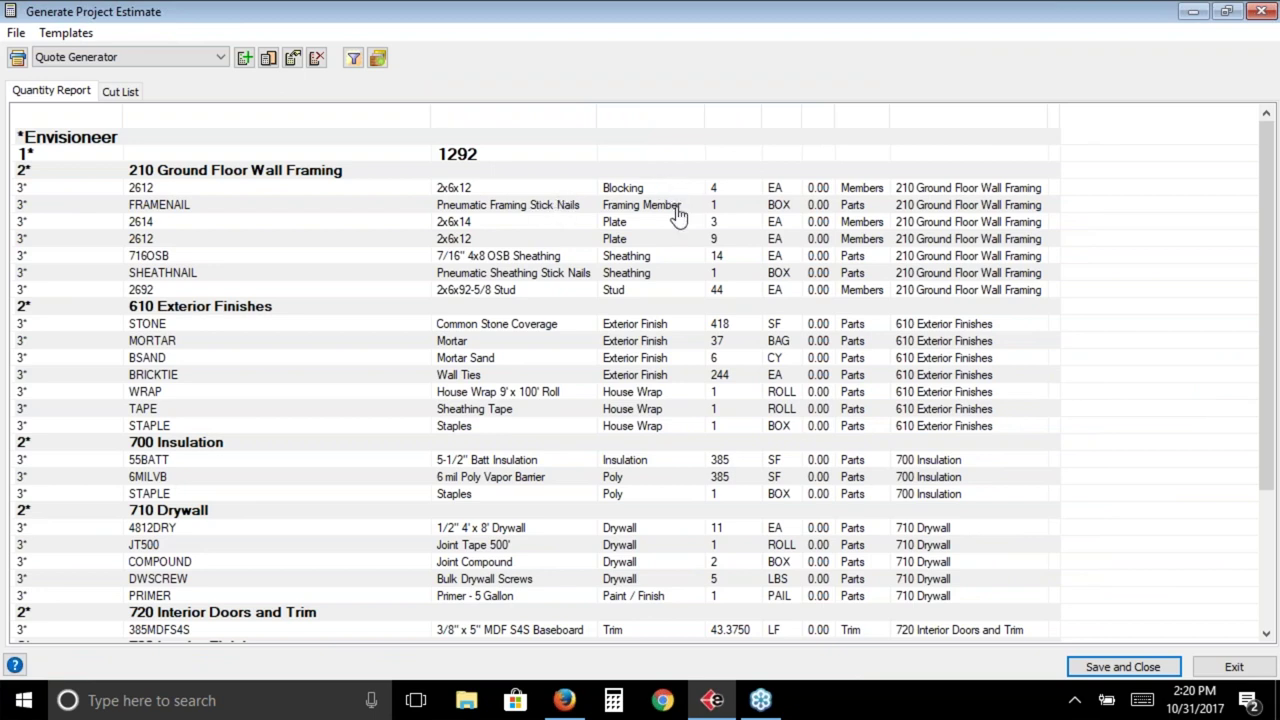
Examine the 2x6x12 plate and 2x6x92-5/8 stud quantities under Ground Floor Wall Framing and close the estimate
left_click(664, 242)
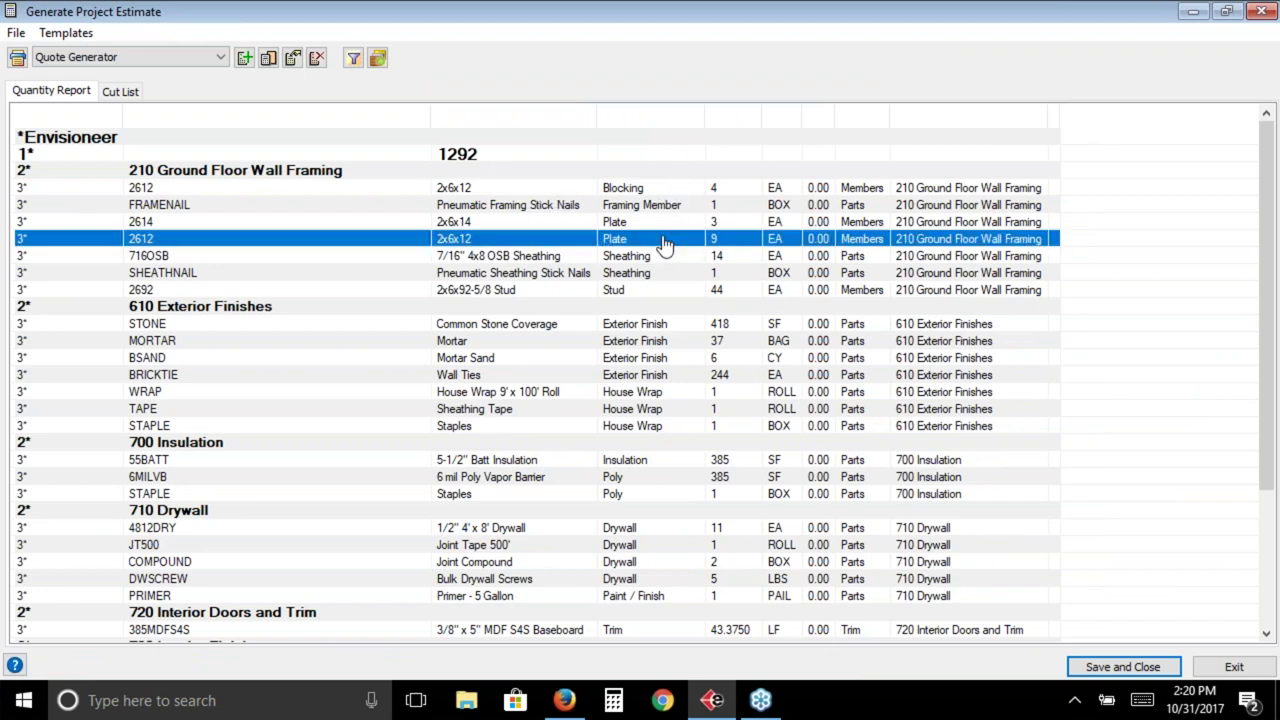
left_click(656, 292)
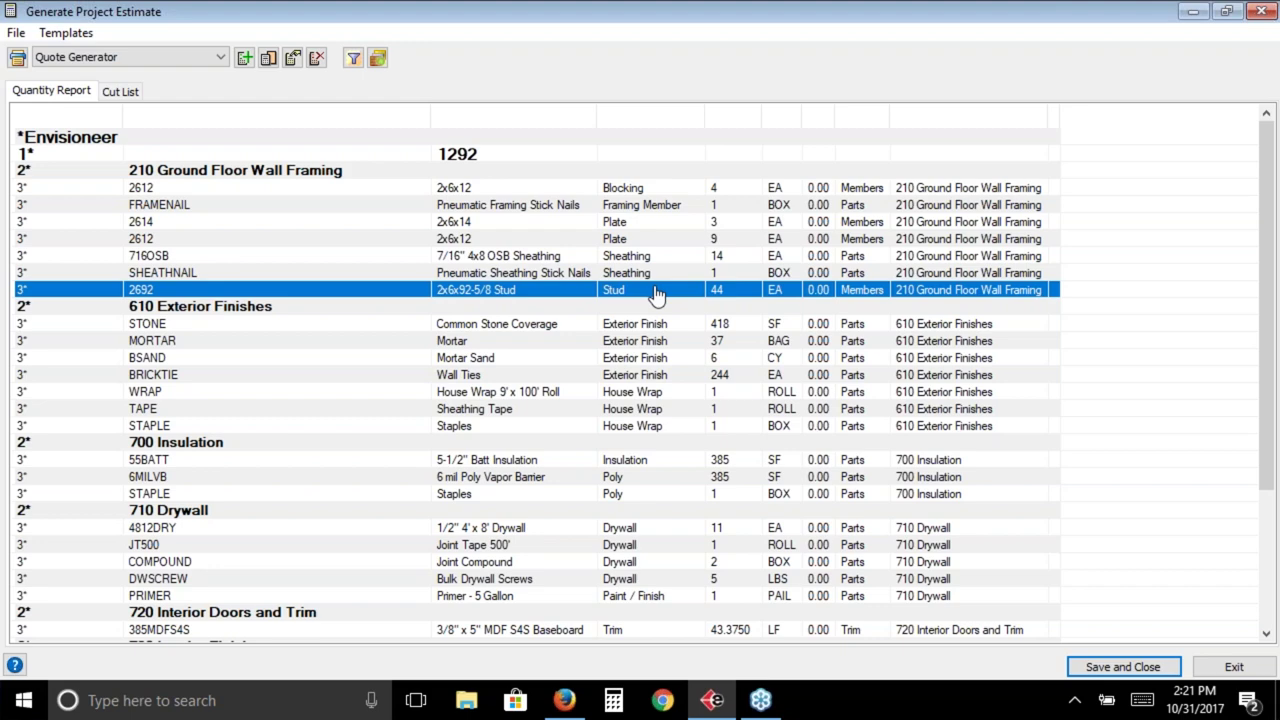
left_click(1262, 11)
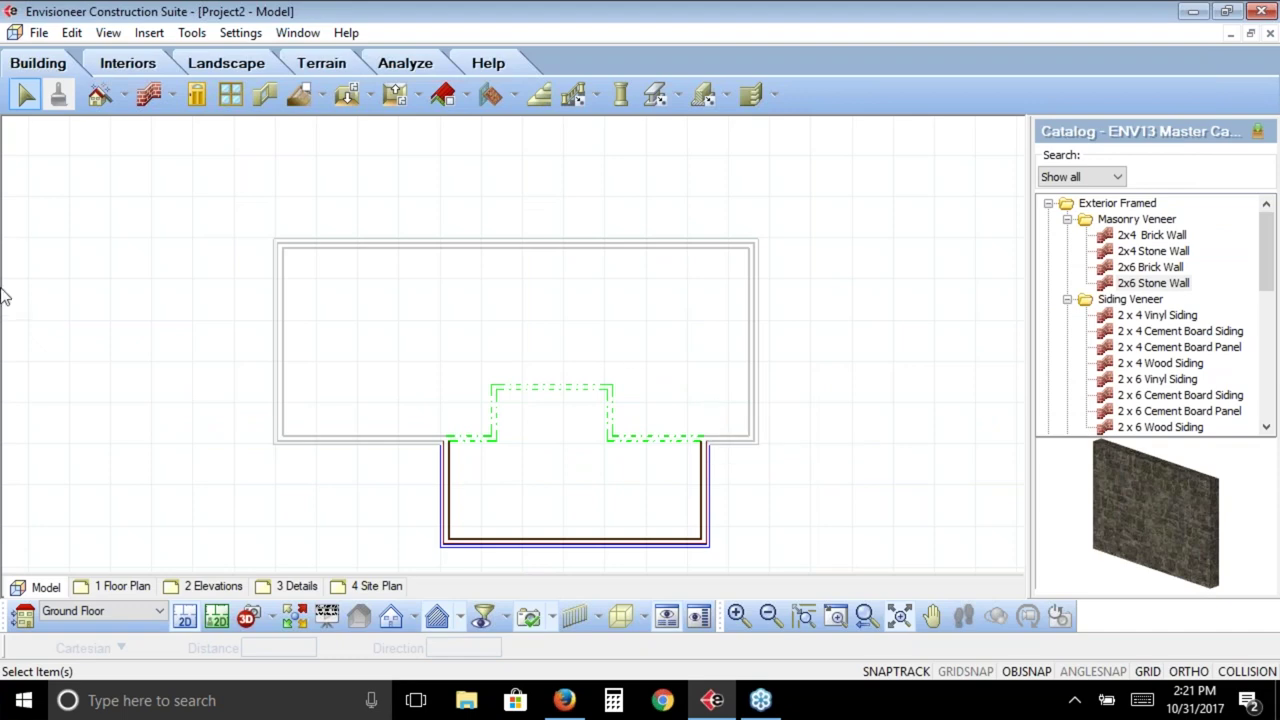
Insert 3'-6" X 3'-6" Double Casement windows: three in the addition's front stone wall and one in the existing front wall left of it
left_click(230, 94)
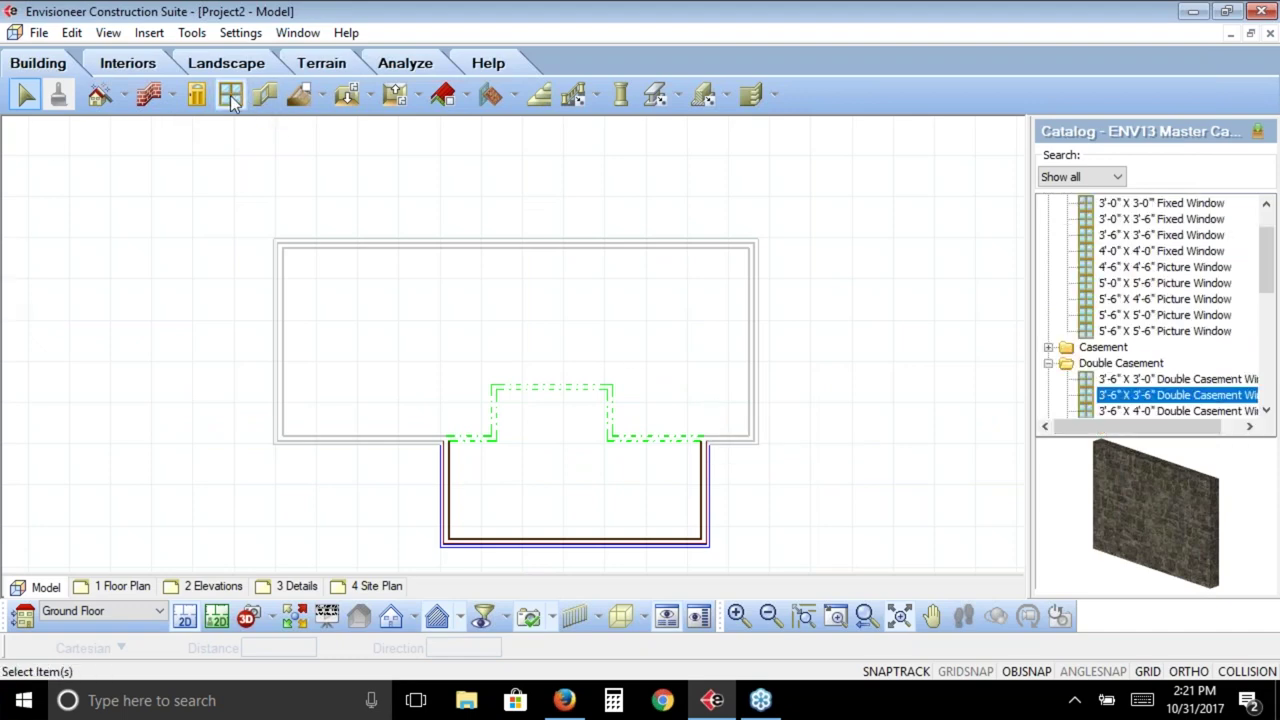
left_click(504, 552)
left_click(681, 552)
left_click(578, 553)
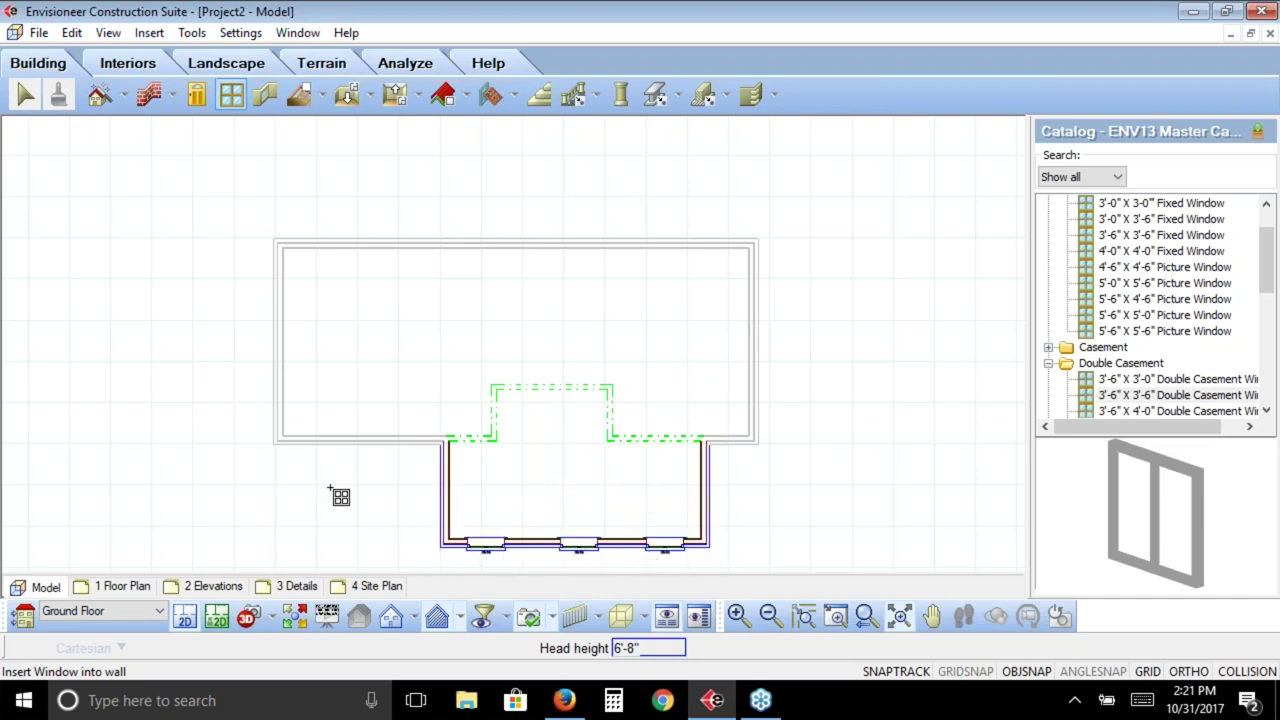
left_click(363, 441)
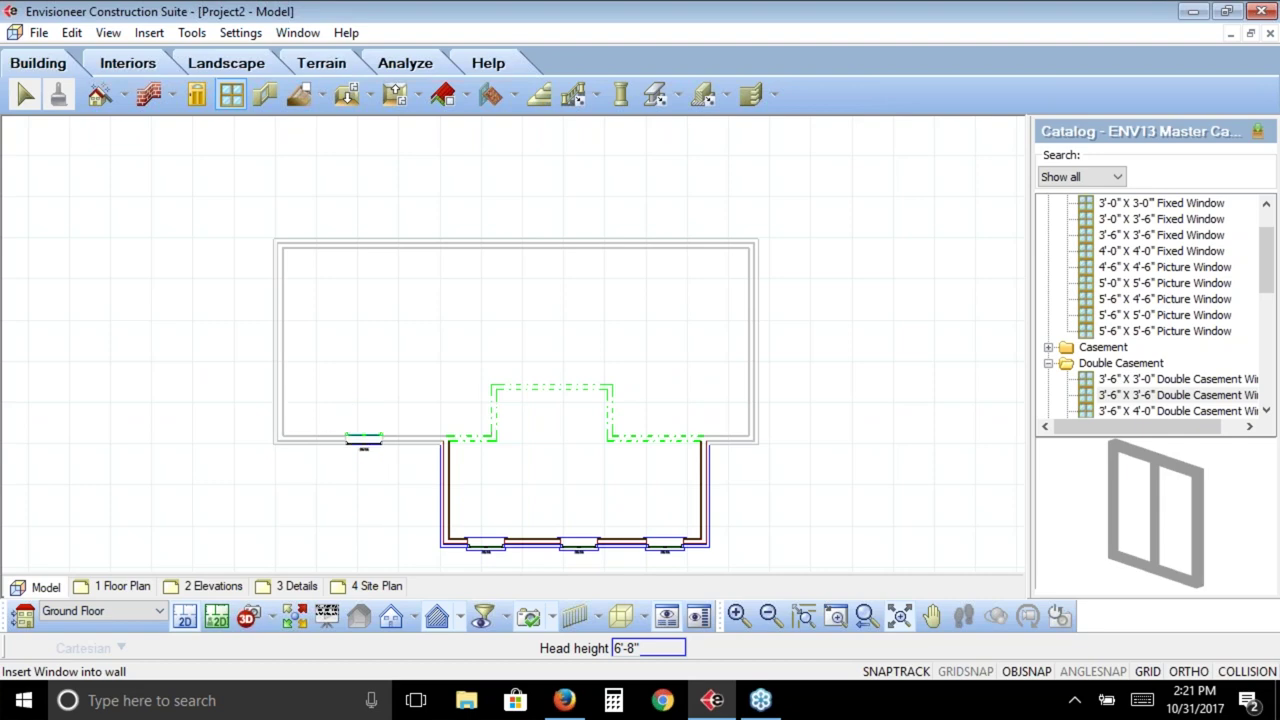
right_click(440, 369)
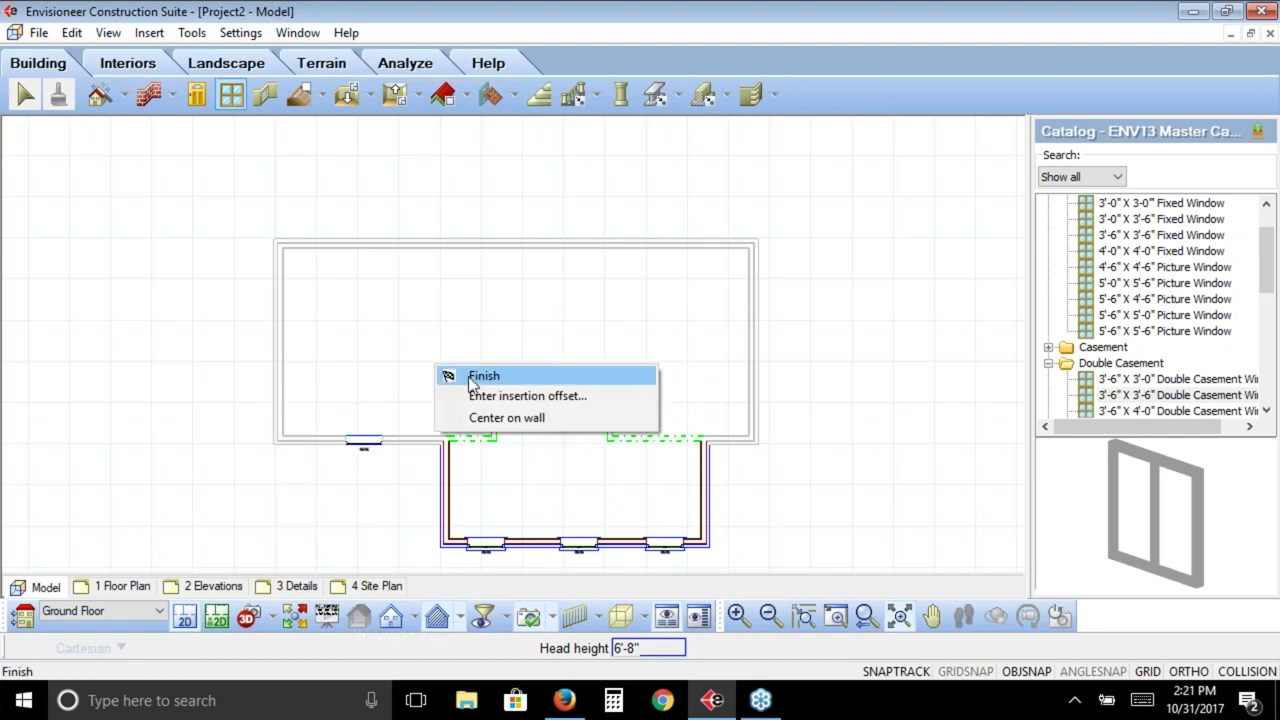
left_click(455, 376)
Show the model in 3D perspective and fly around to view the windows on the front walls
left_click(272, 618)
left_click(297, 569)
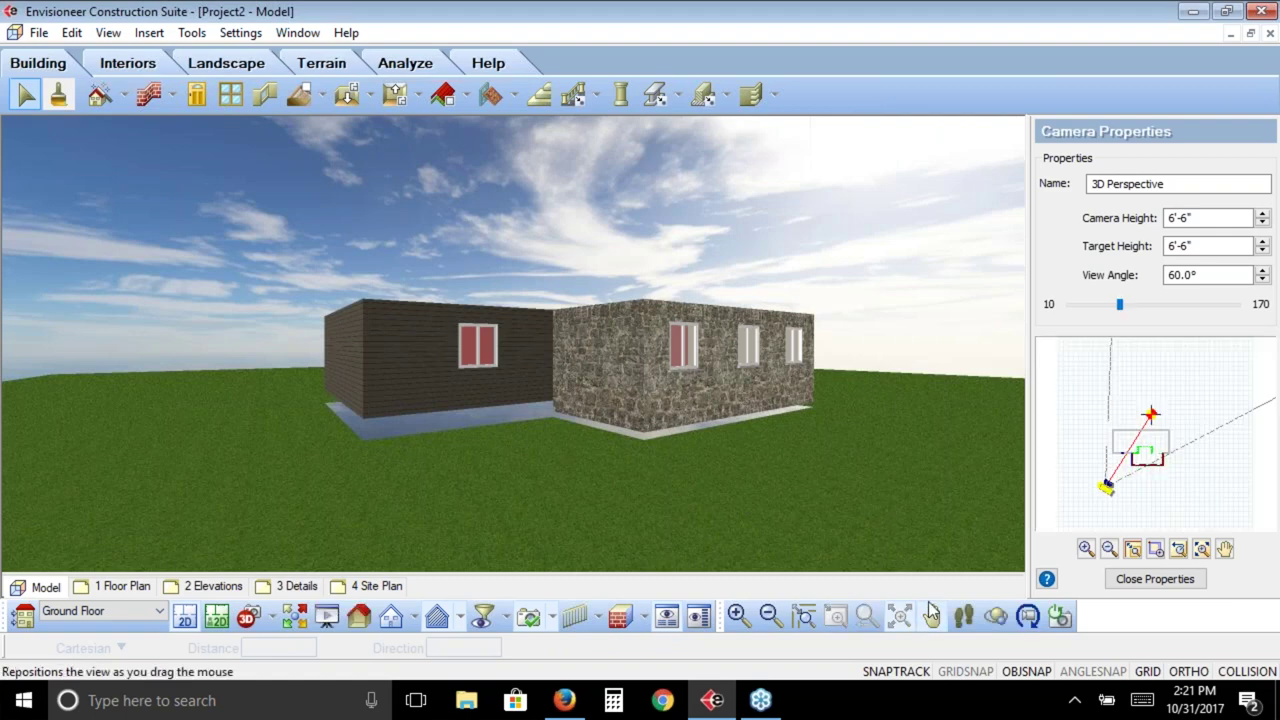
left_click(1014, 622)
left_click_drag(851, 434, 345, 358)
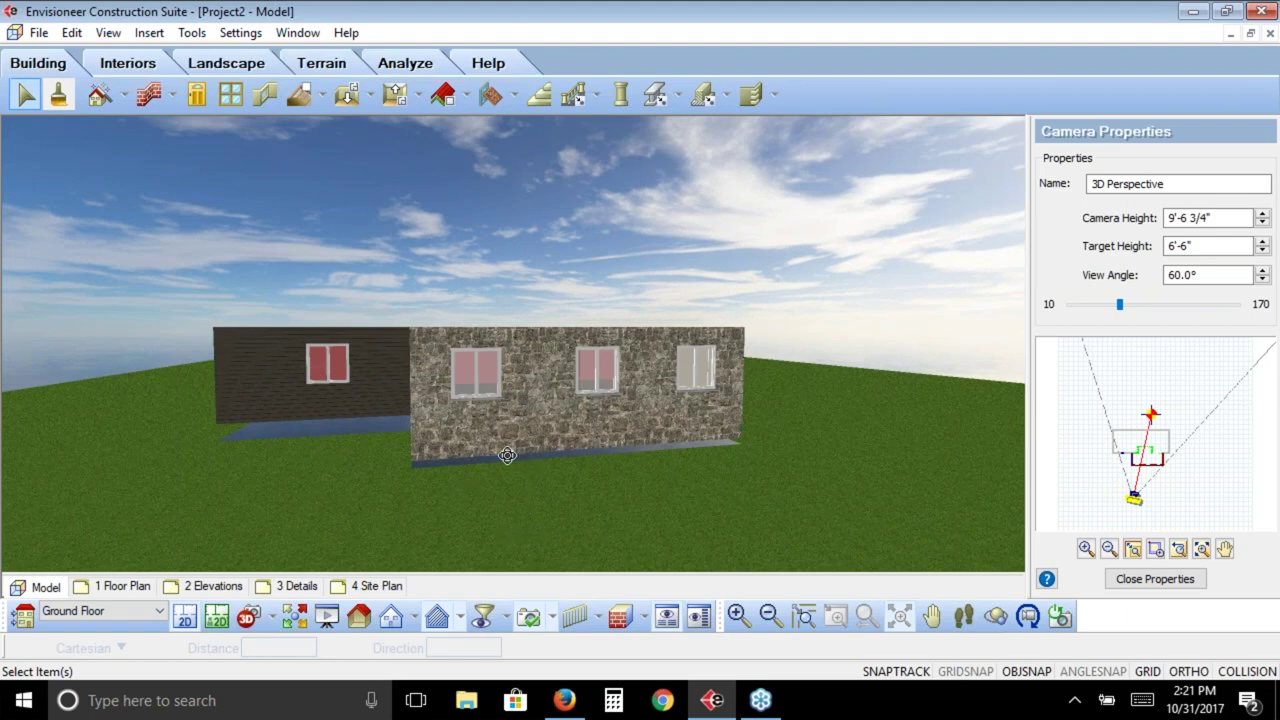
right_click(328, 360)
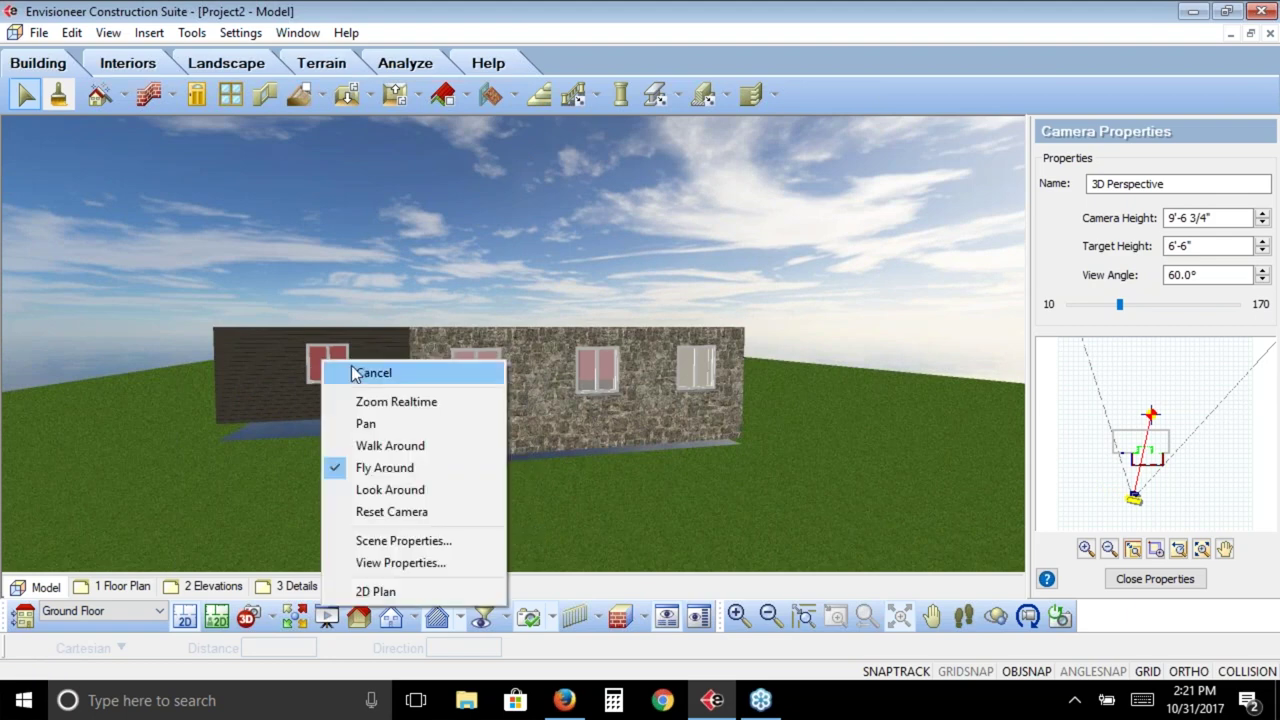
key("Escape")
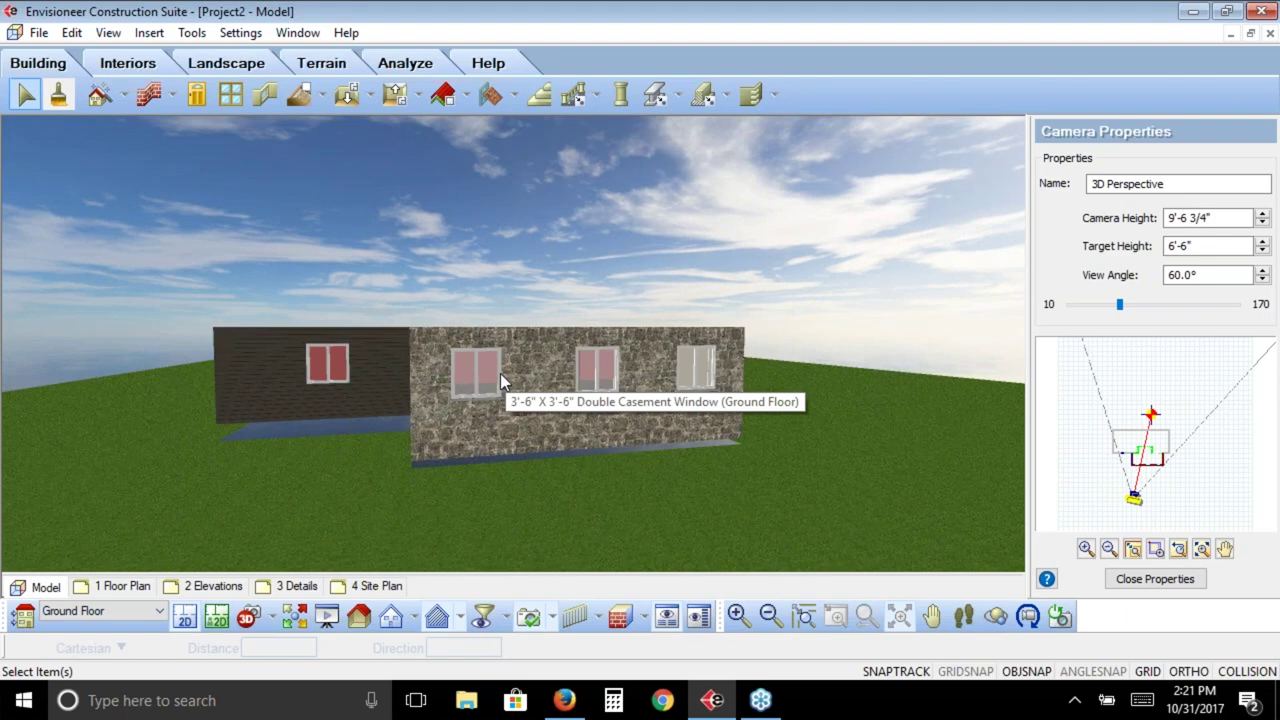
Exclude the double casement window in the existing front wall from the quantities and deselect it
left_click(328, 364)
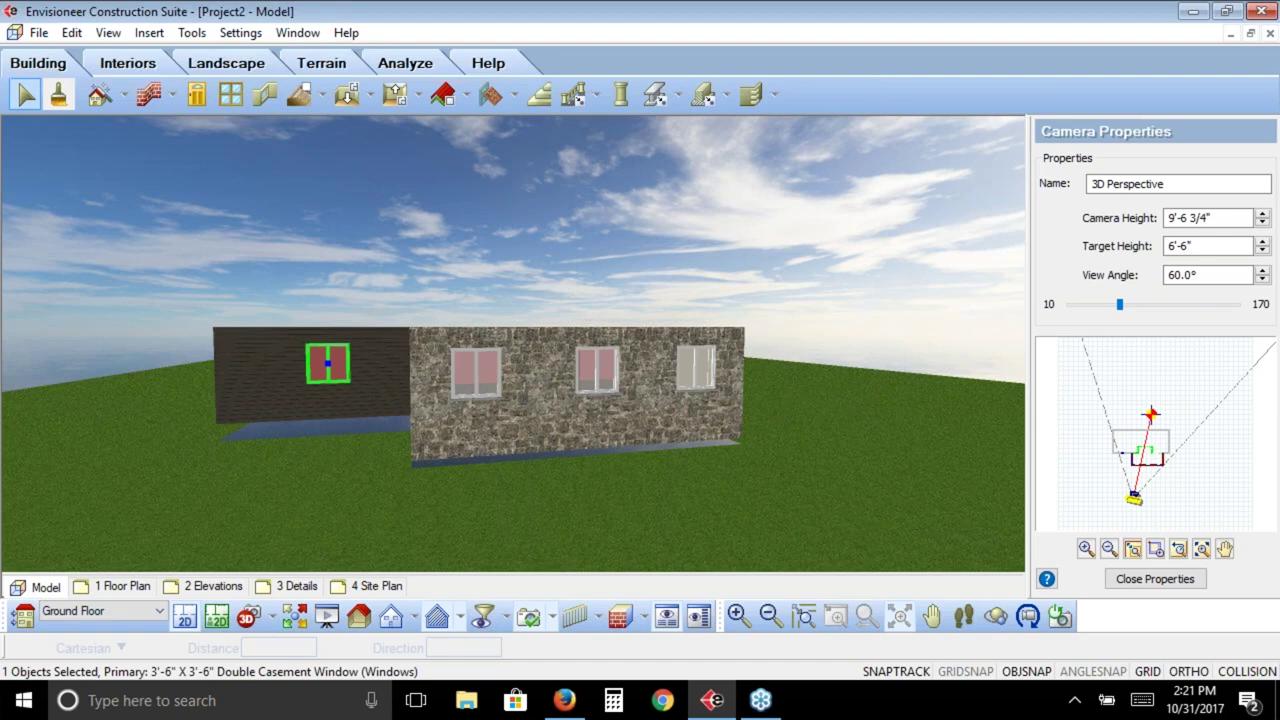
right_click(330, 366)
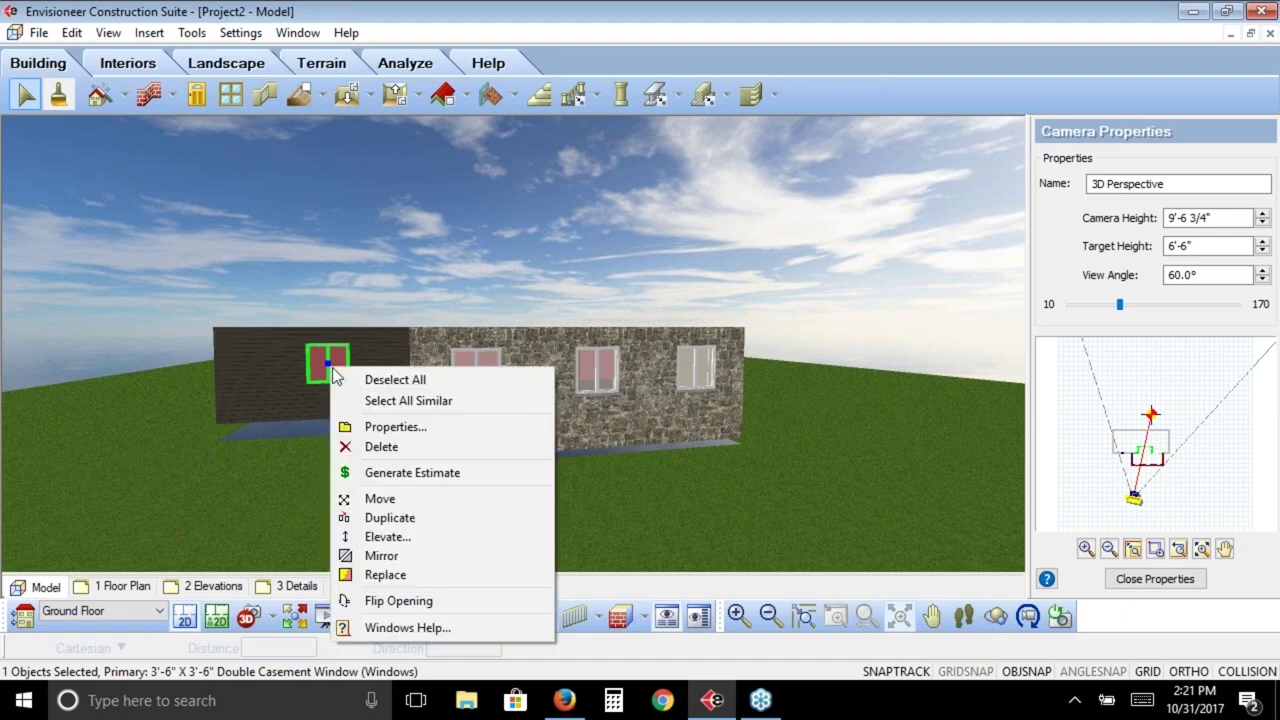
left_click(418, 429)
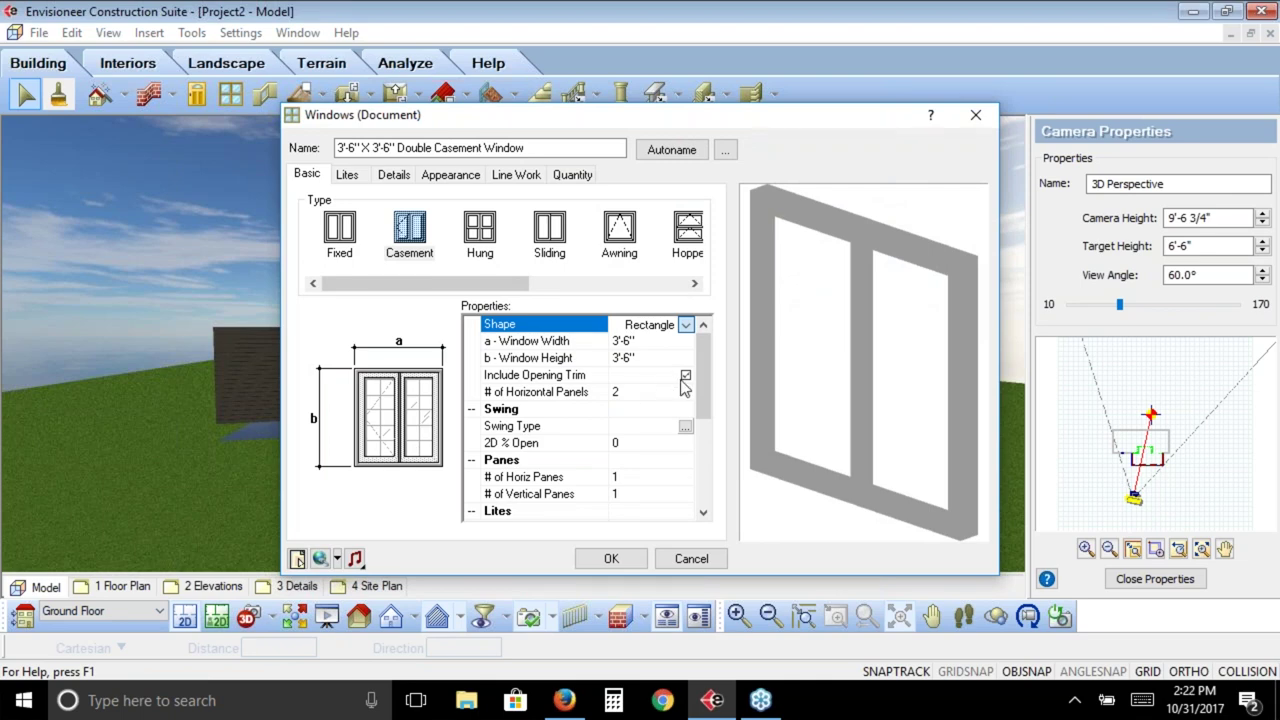
left_click(584, 177)
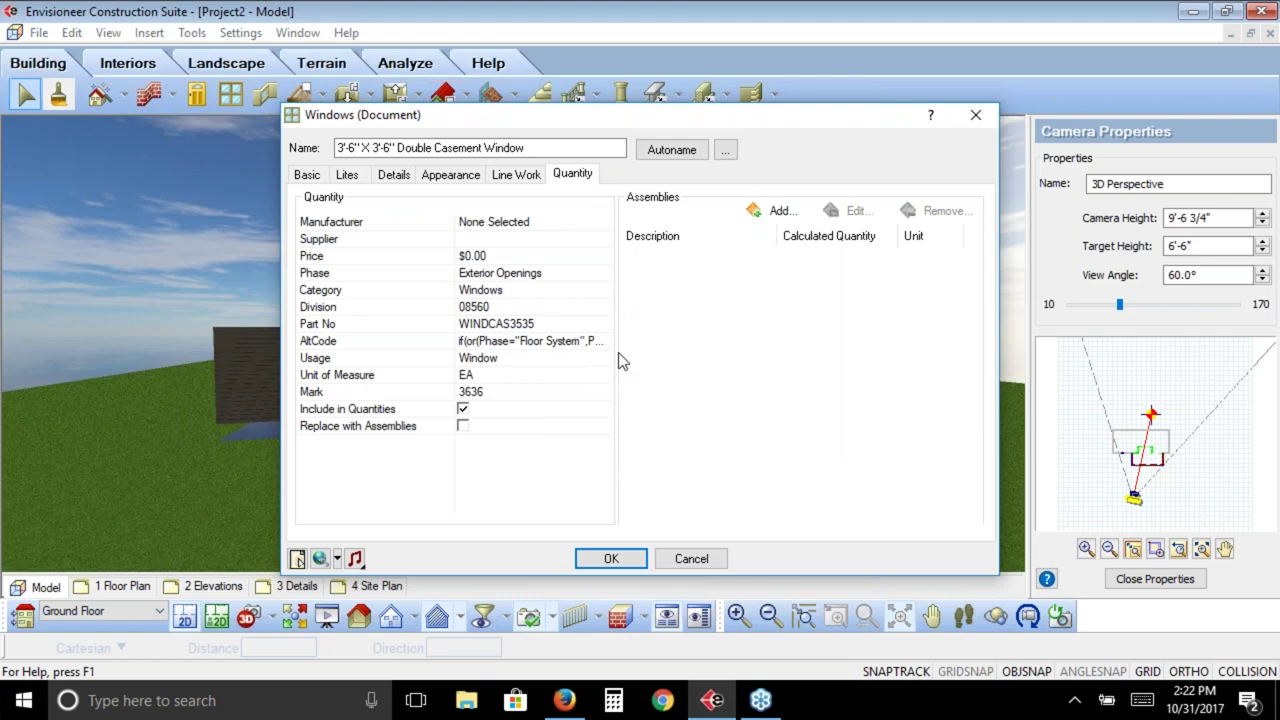
left_click(463, 409)
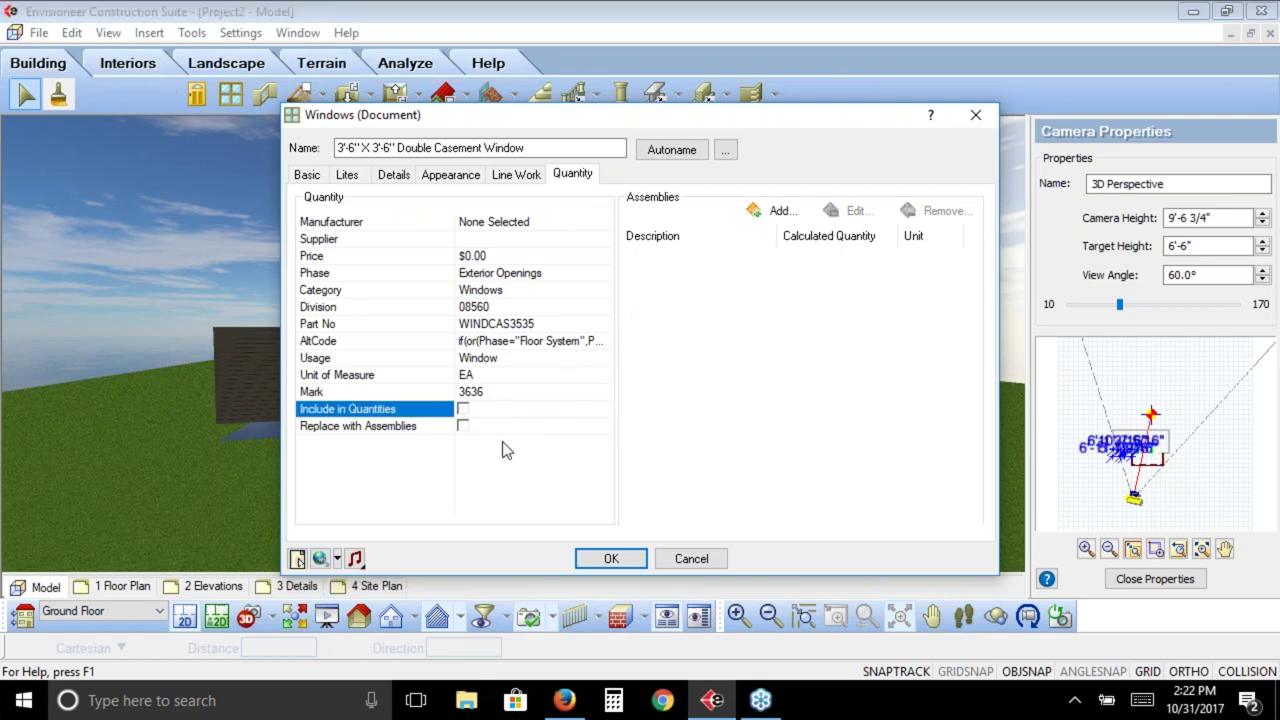
left_click(611, 558)
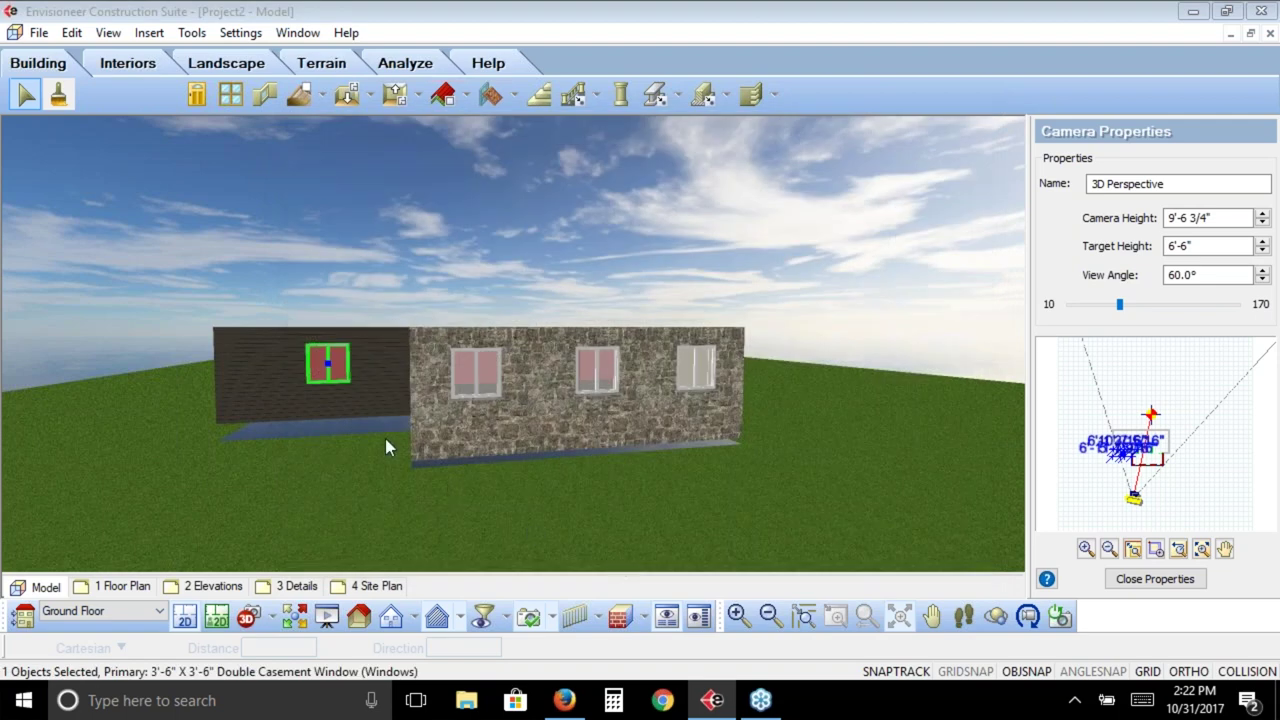
left_click(26, 94)
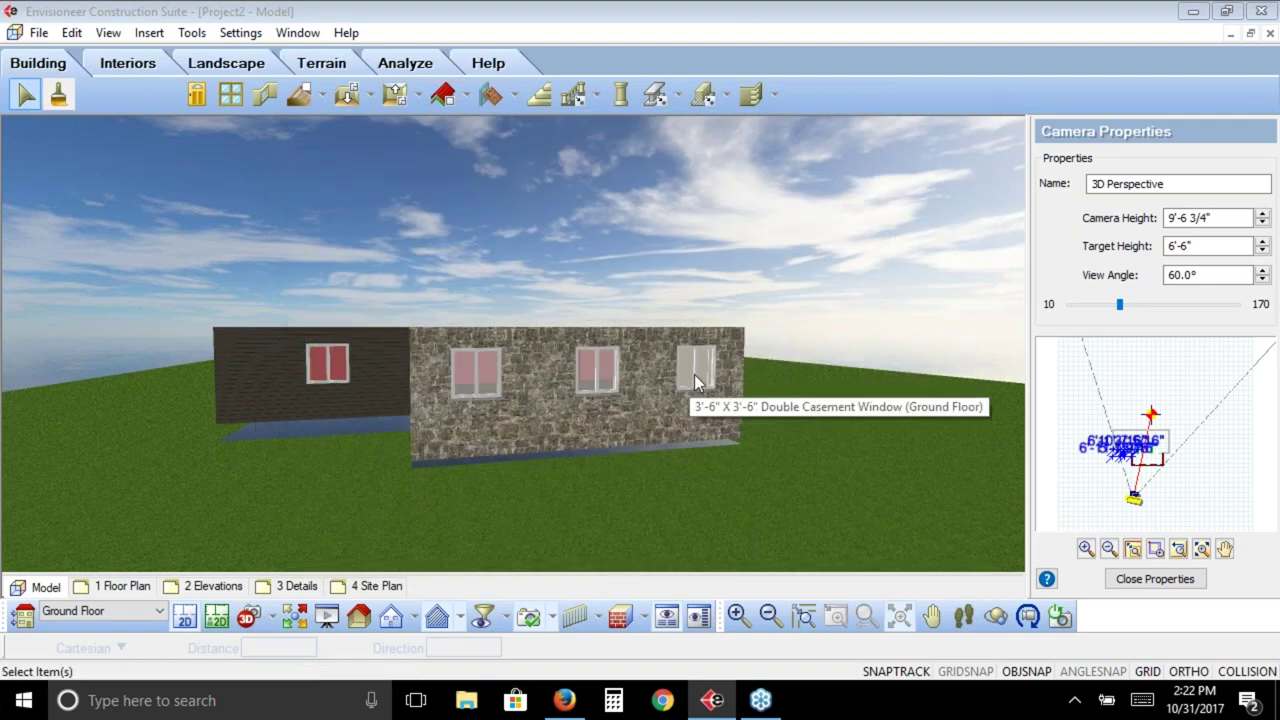
Return to the 2D plan and generate the project estimate
left_click(184, 616)
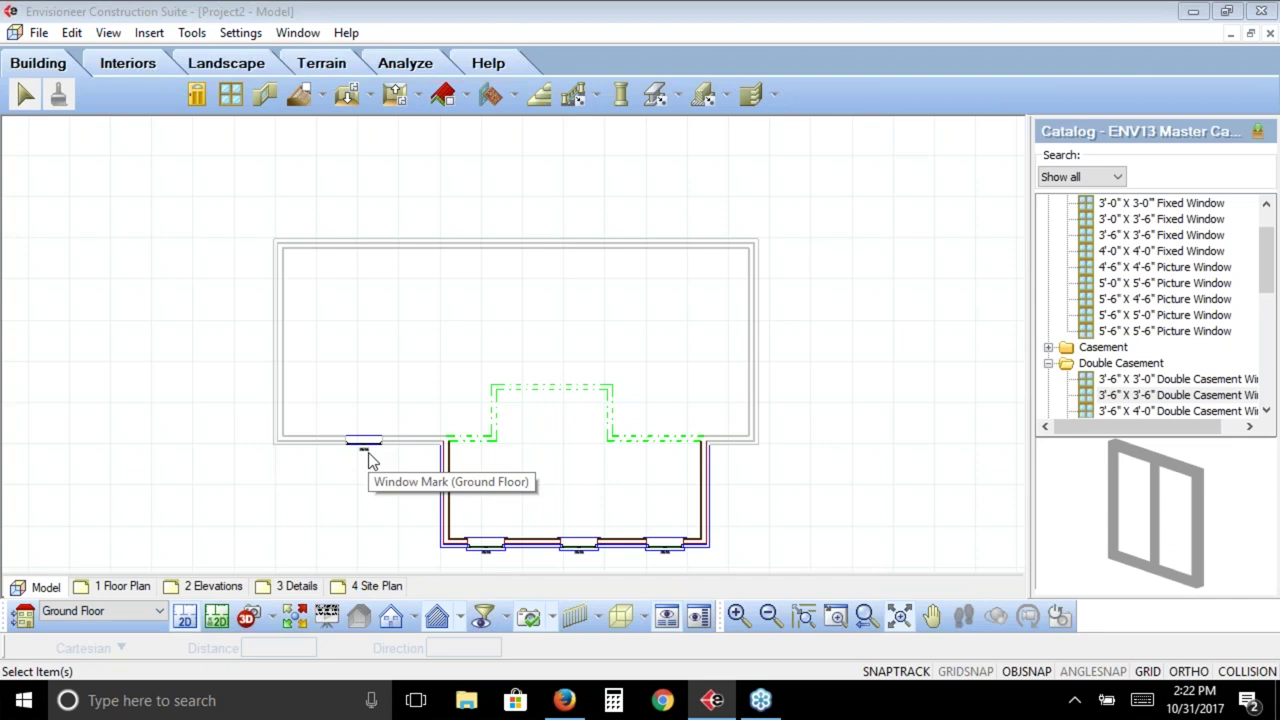
left_click(192, 33)
mouse_move(205, 128)
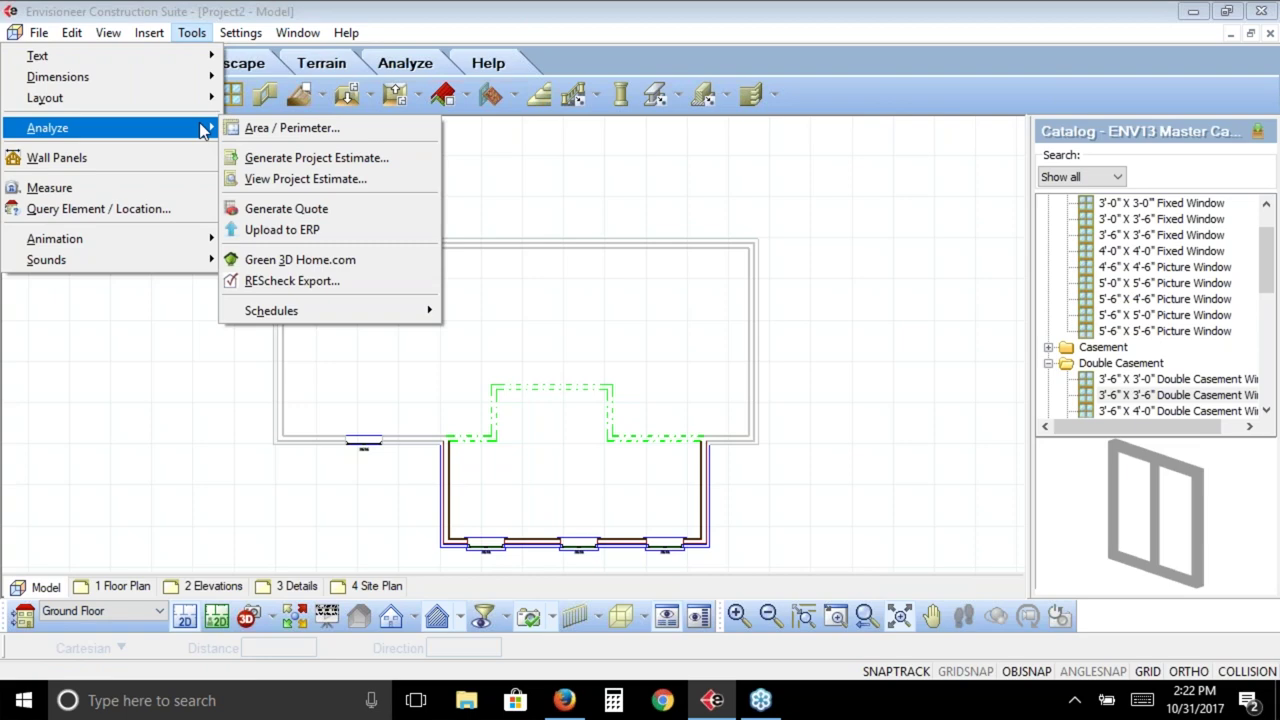
left_click(348, 158)
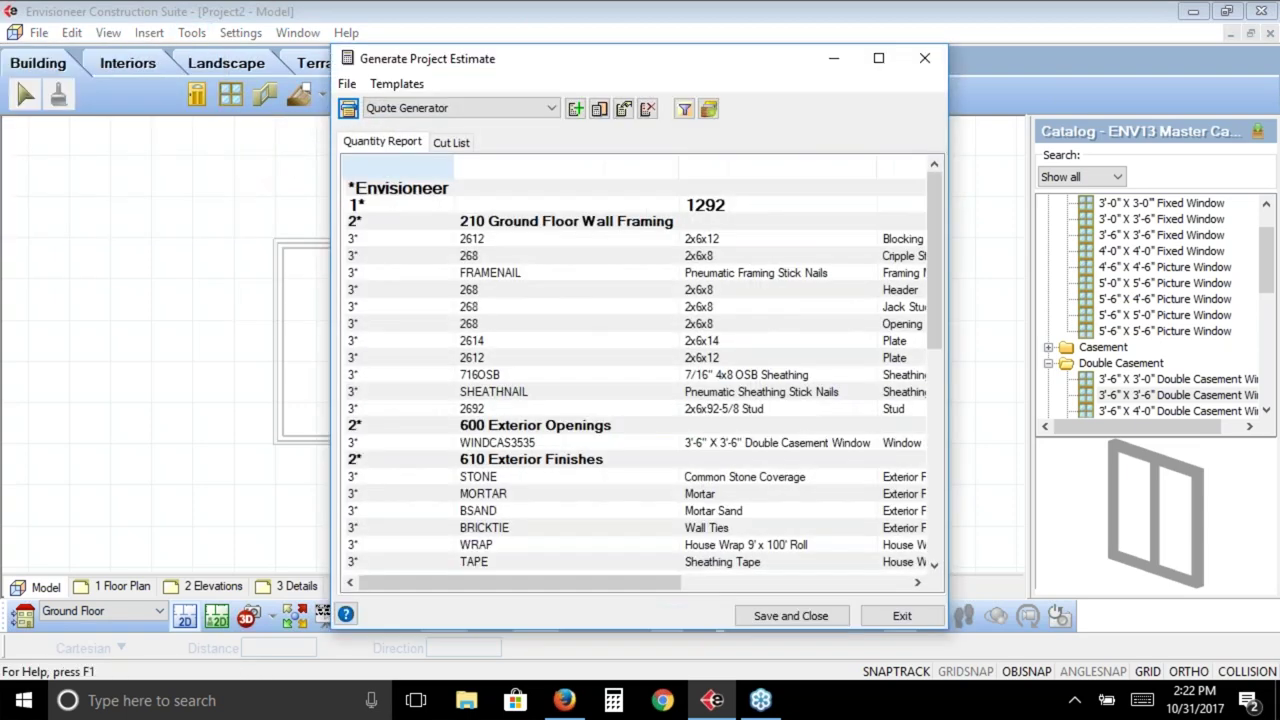
Examine the Double Casement Window quantity under Exterior Openings in the full-screen report and close the estimate
left_click_drag(933, 220, 940, 305)
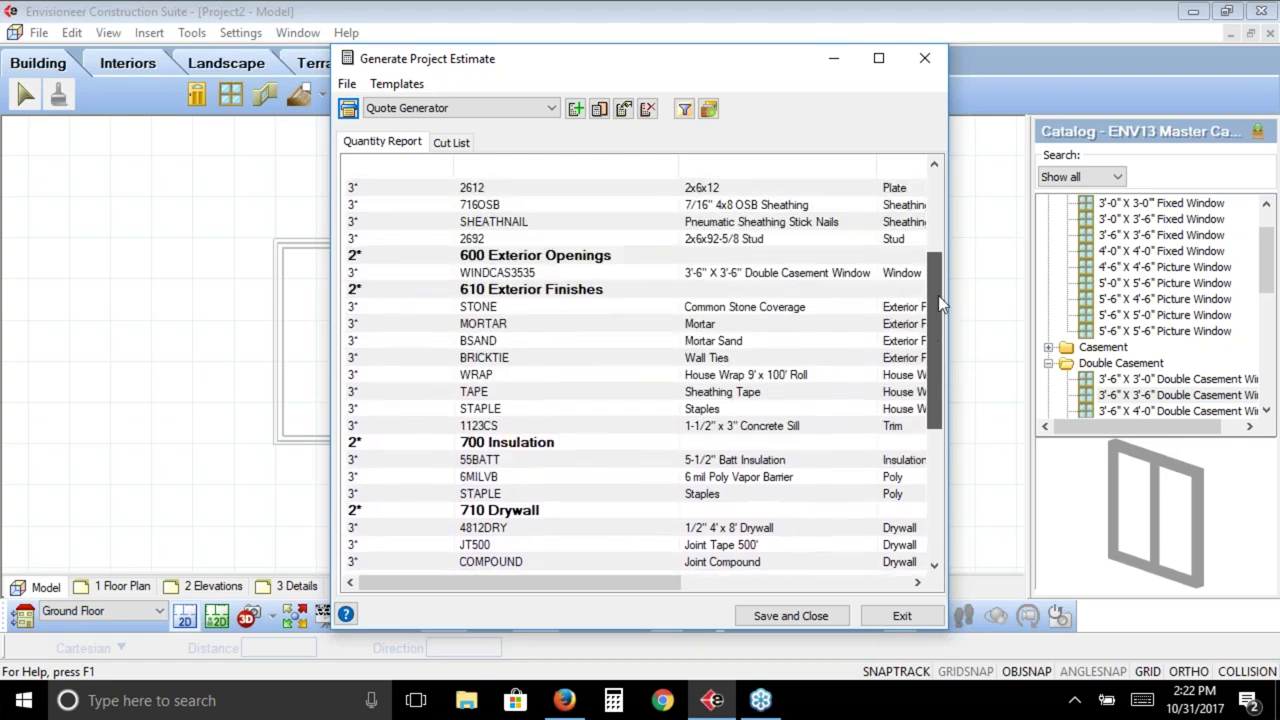
left_click(600, 272)
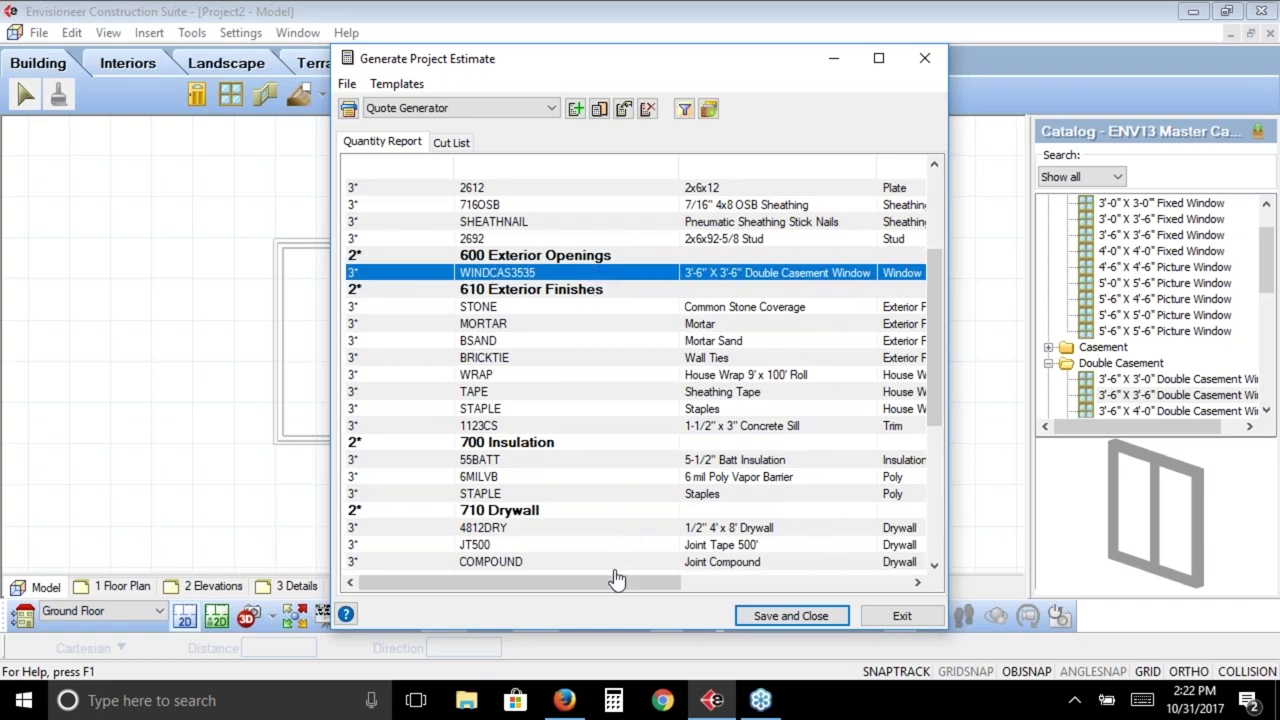
left_click(889, 56)
left_click_drag(617, 114, 445, 114)
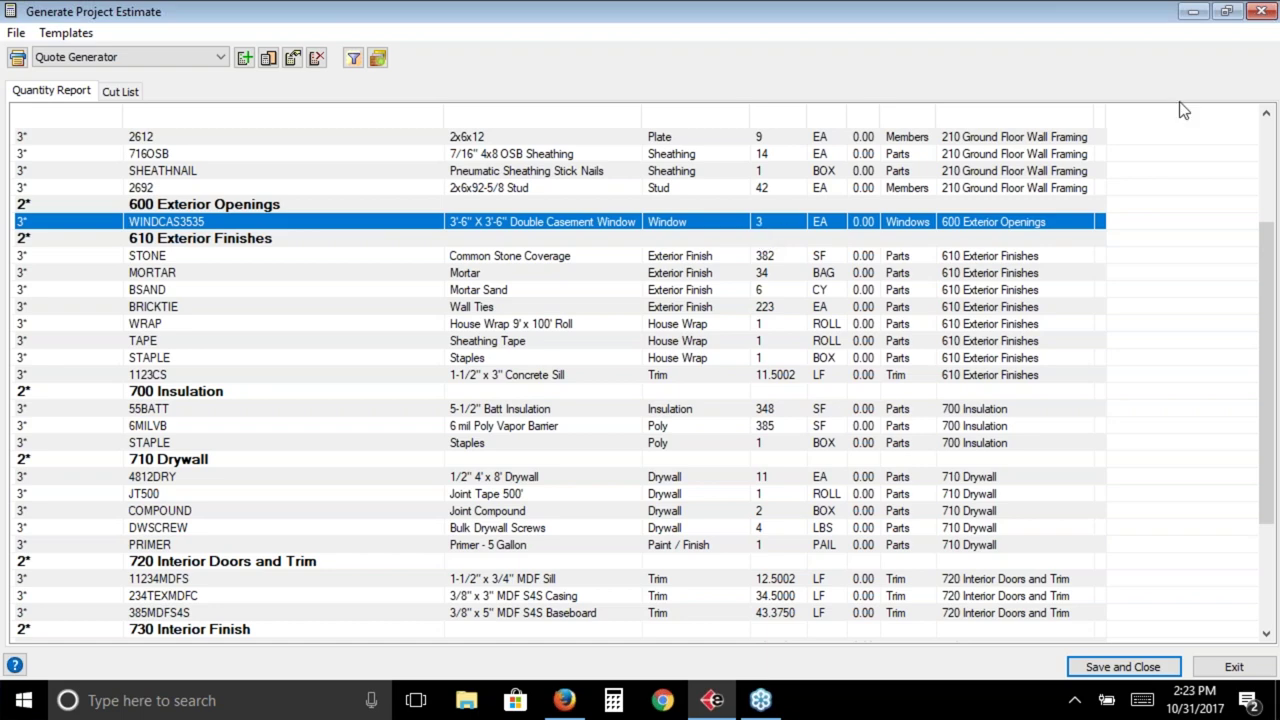
left_click(1258, 11)
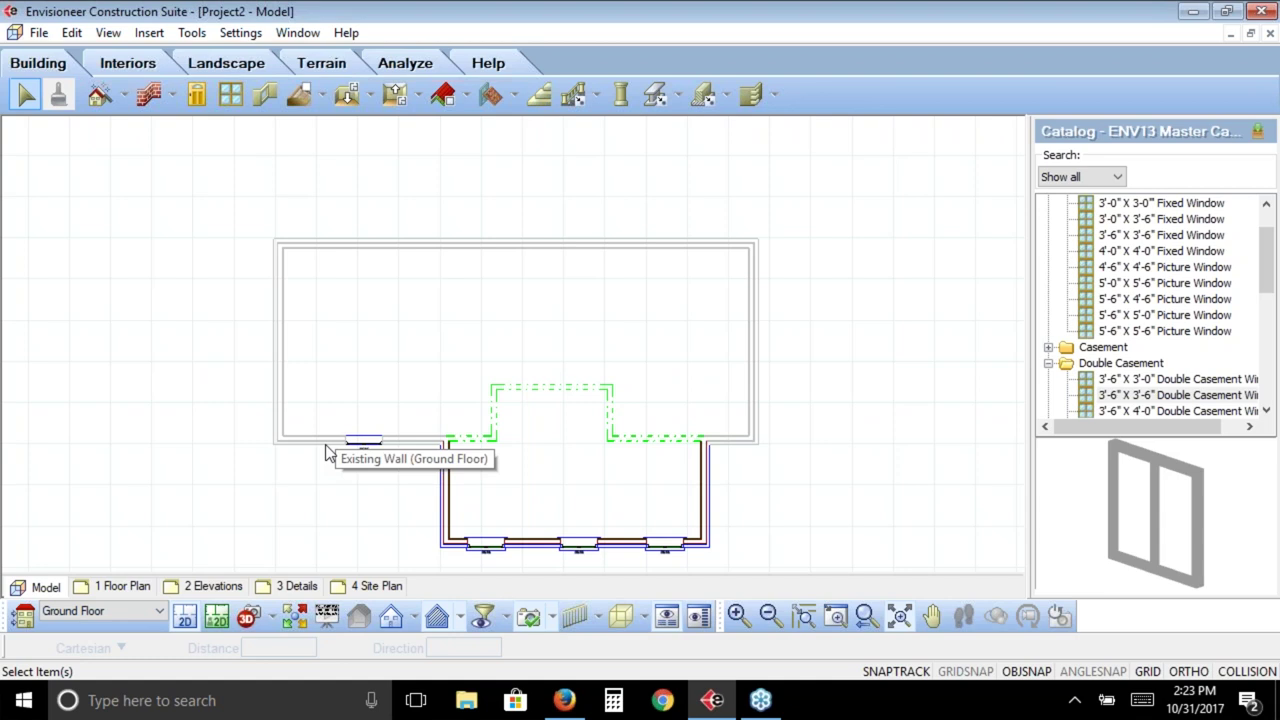
Insert 60" Double French Doors in the addition's left wall and near the left end of the existing back wall
left_click(200, 102)
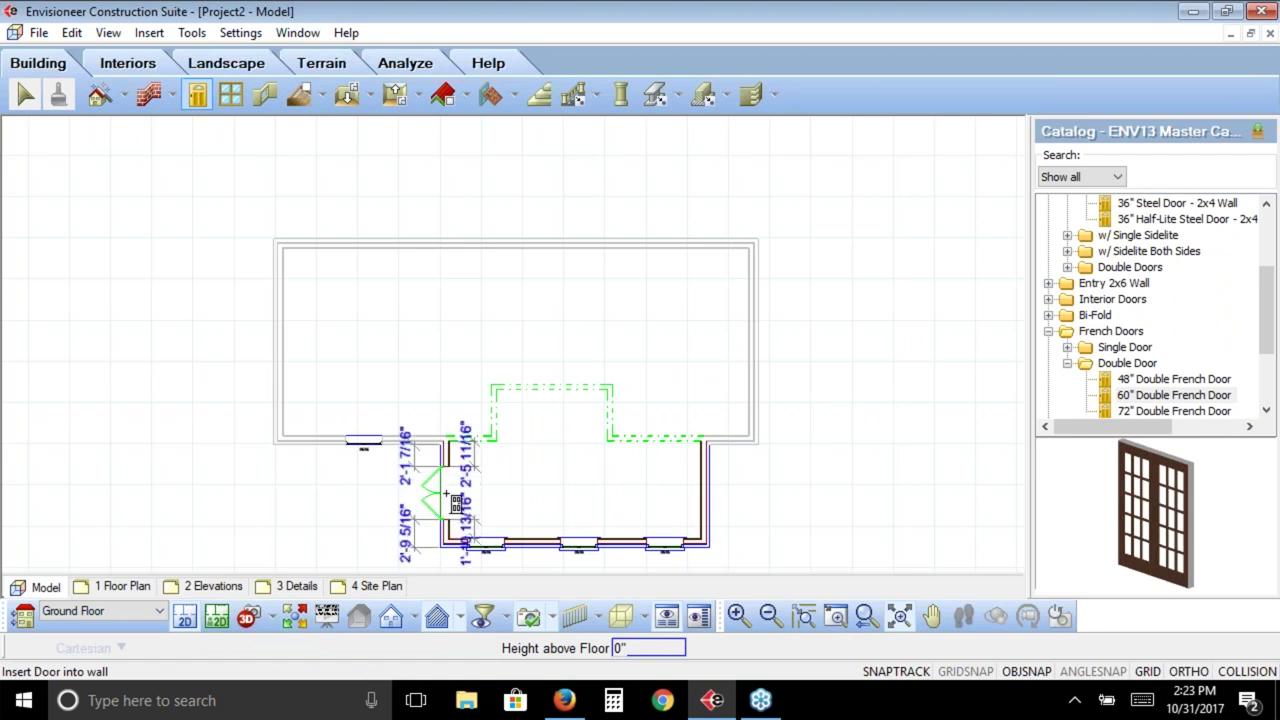
left_click(455, 503)
left_click(370, 248)
right_click(393, 340)
left_click(410, 345)
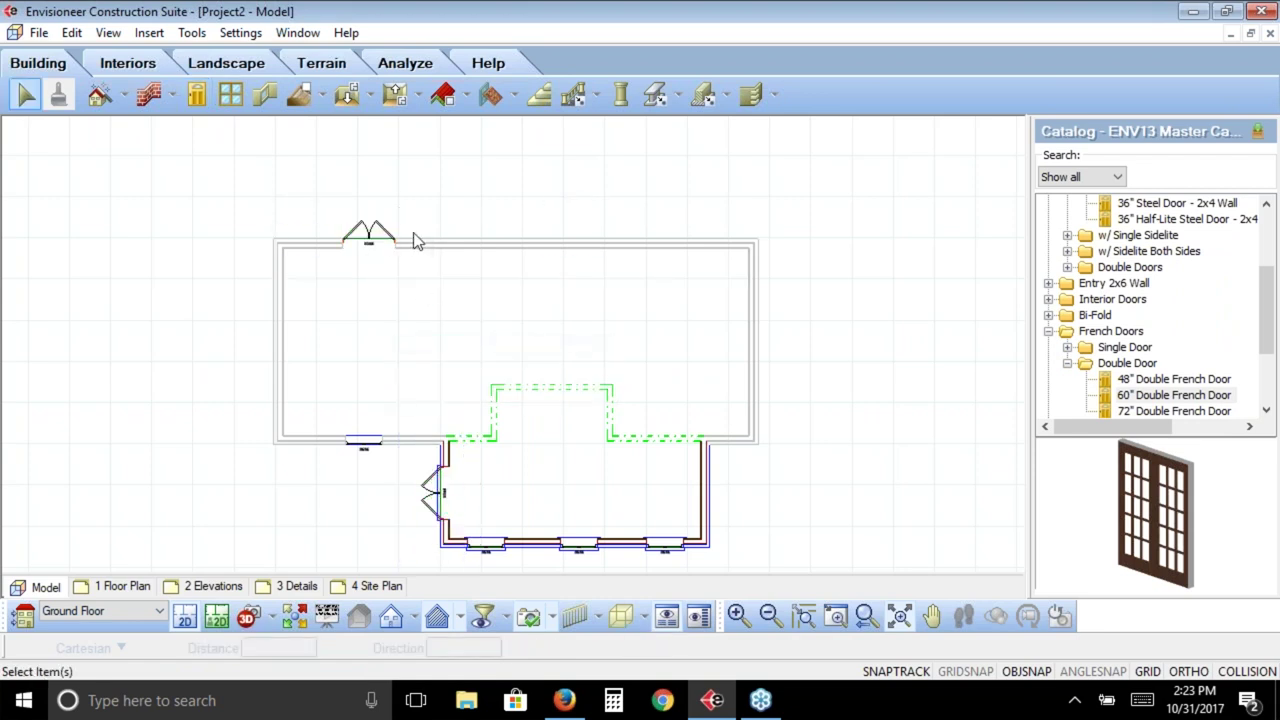
Exclude the French door in the existing back wall from the quantities and deselect it
left_click(370, 238)
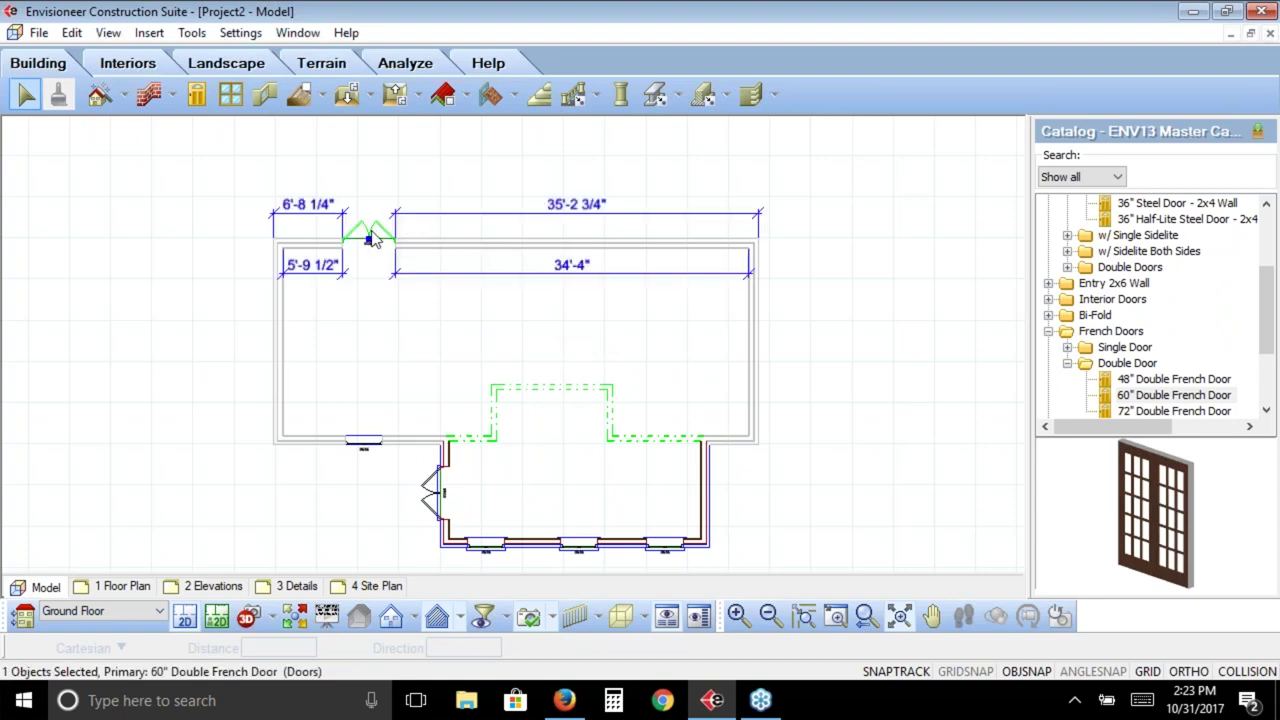
right_click(372, 238)
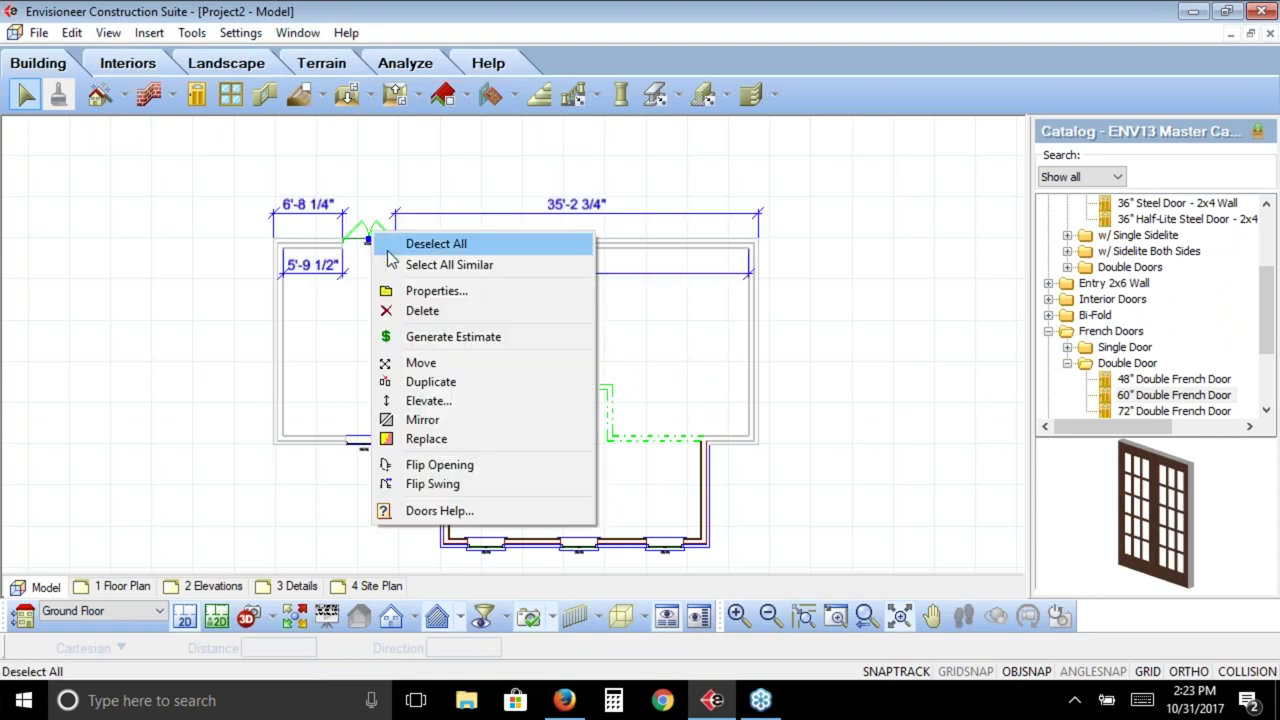
left_click(441, 300)
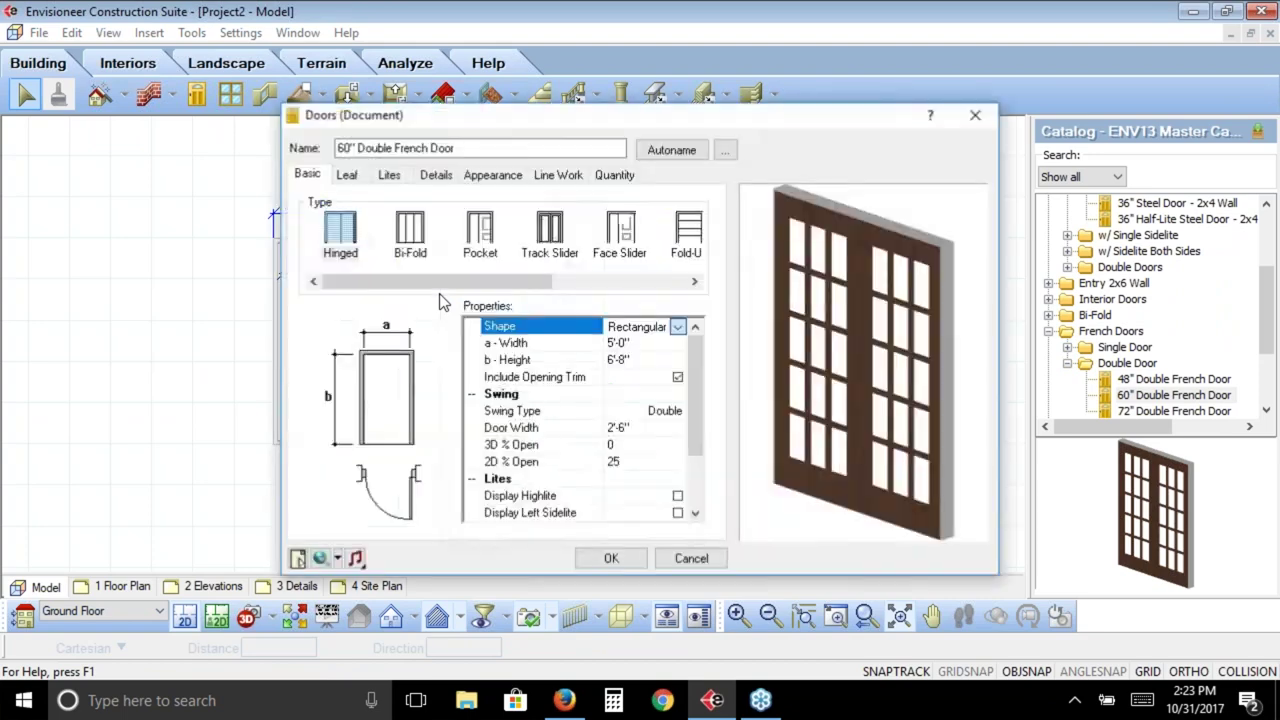
left_click(622, 176)
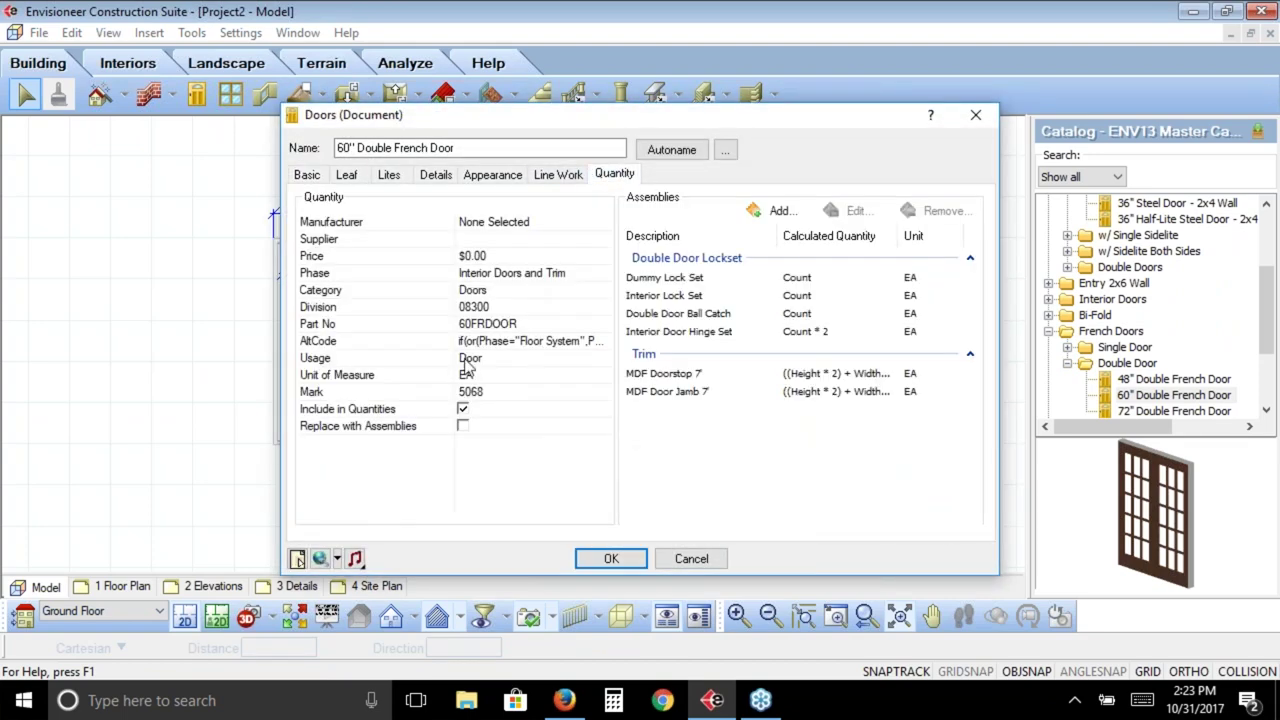
left_click(463, 410)
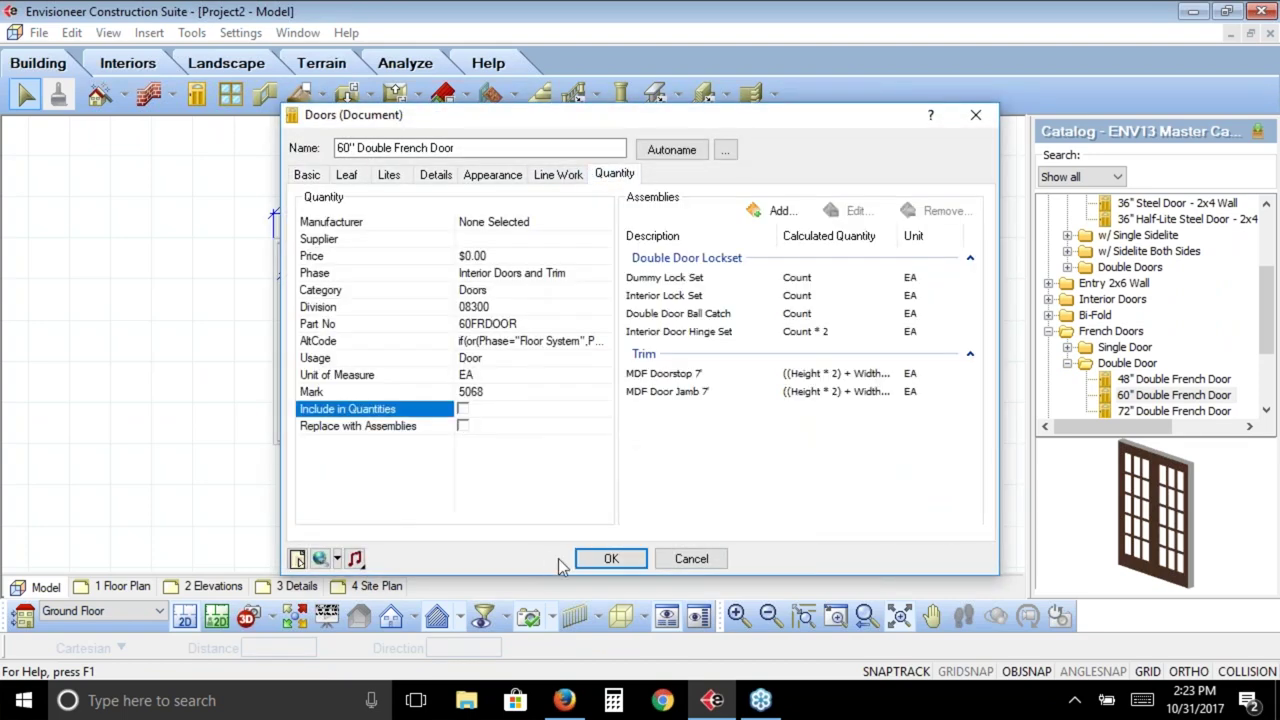
left_click(594, 559)
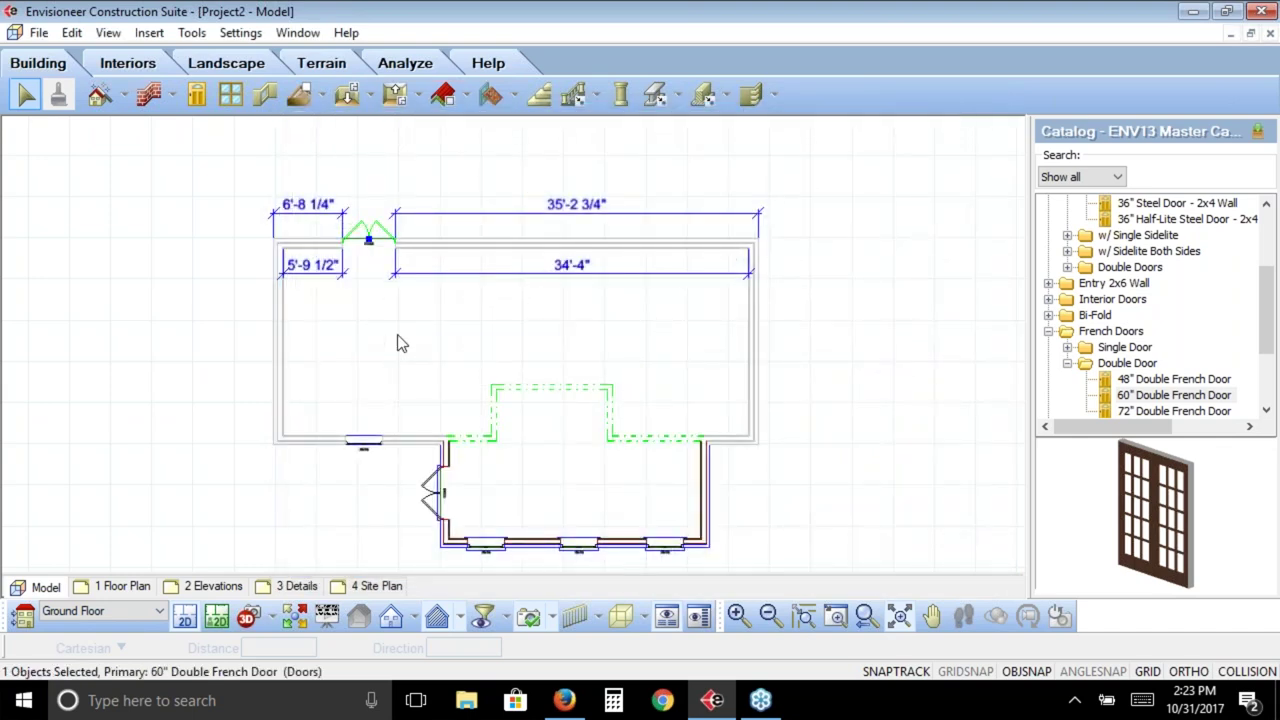
left_click(621, 404)
Insert another 60" Double French Door near the middle of the horizontal demolished wall segment inside the house
key("space")
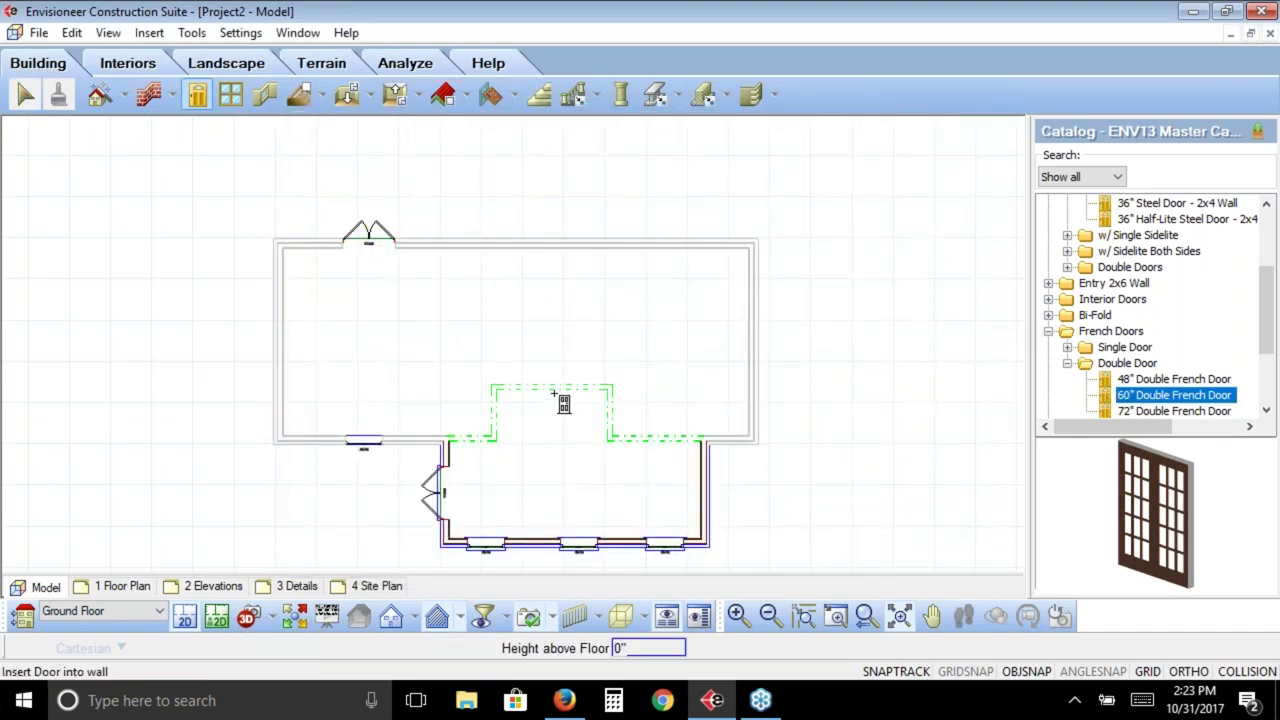
left_click(555, 398)
right_click(548, 467)
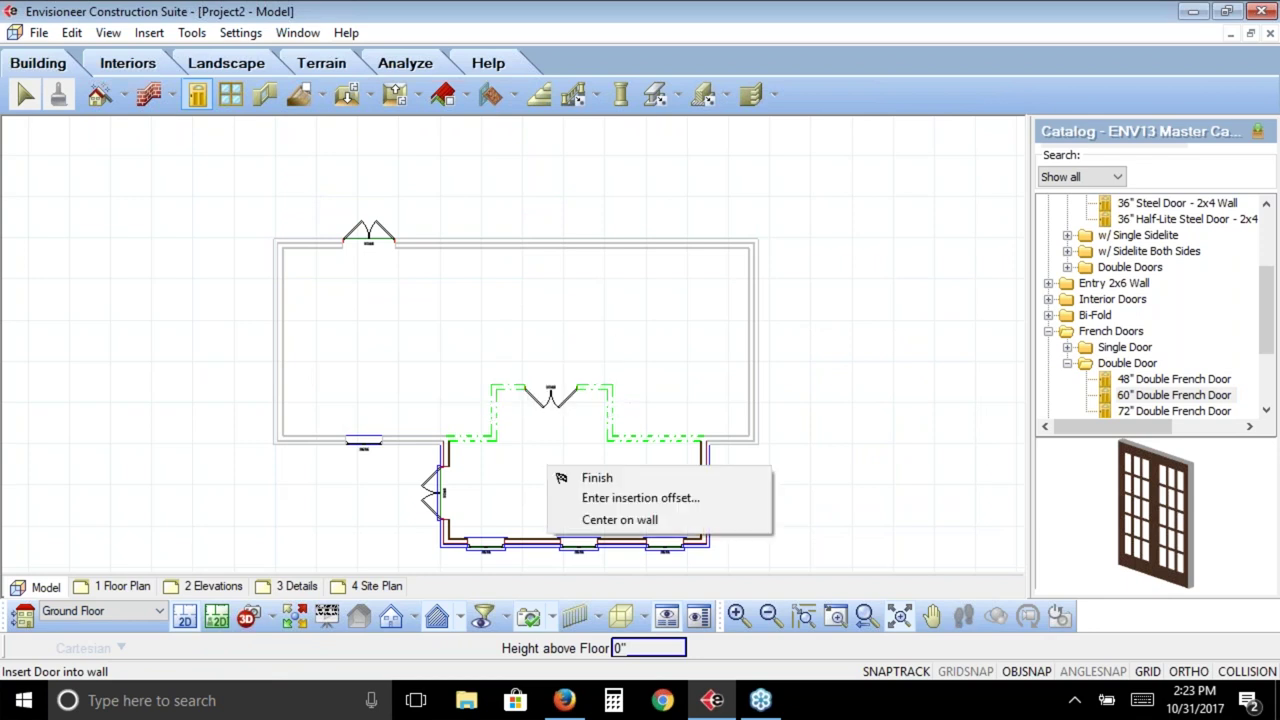
left_click(597, 478)
In the properties of the French door in the demolished wall, exclude it from the quantities
left_click(550, 395)
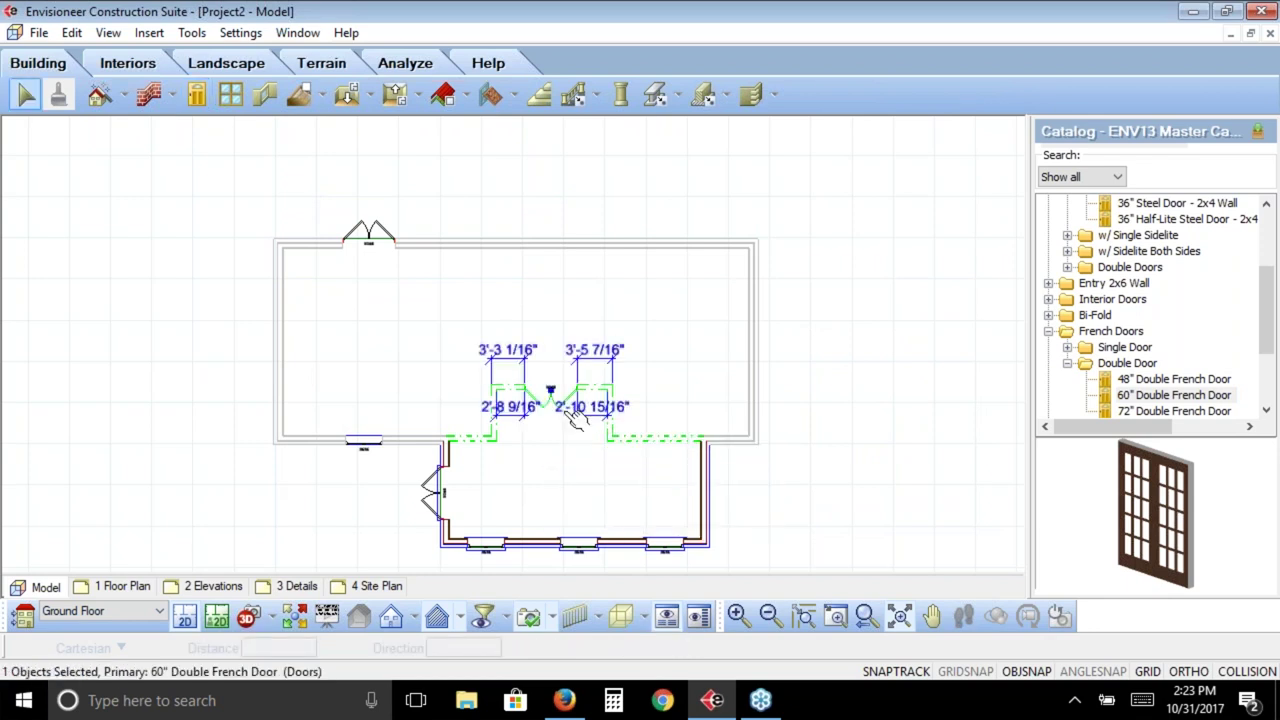
right_click(572, 413)
left_click(680, 176)
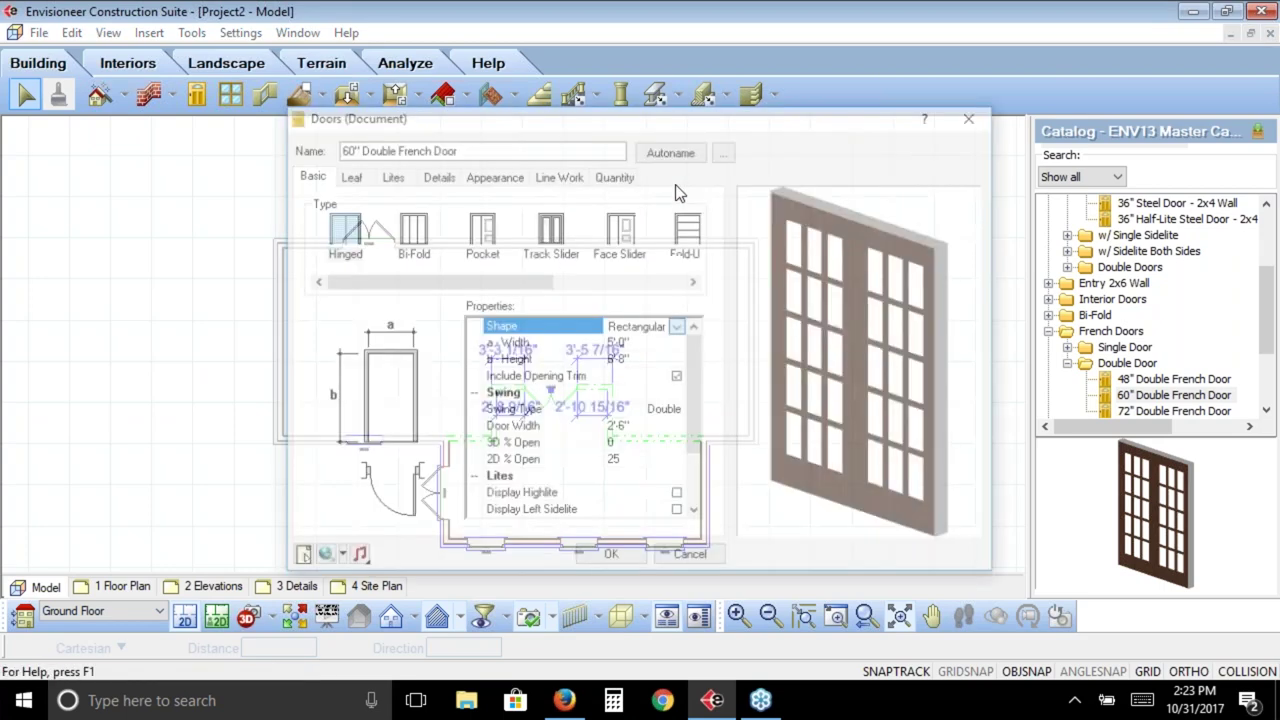
left_click(620, 175)
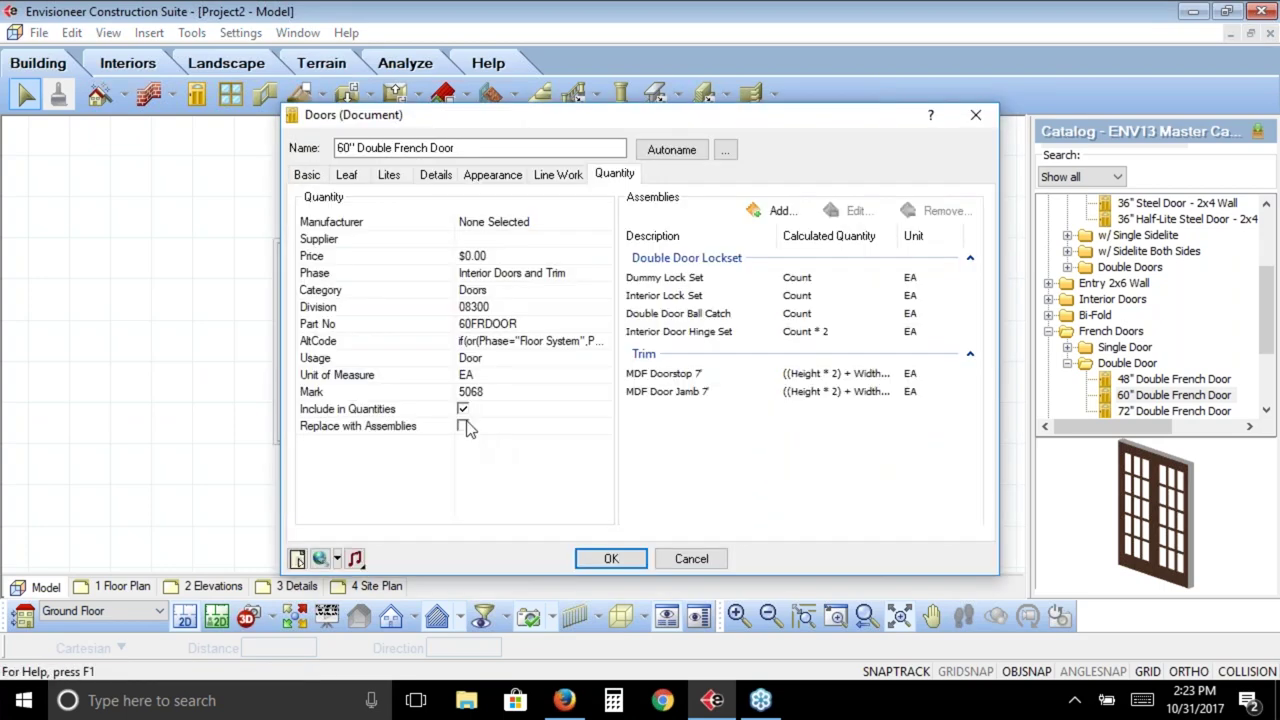
left_click(463, 409)
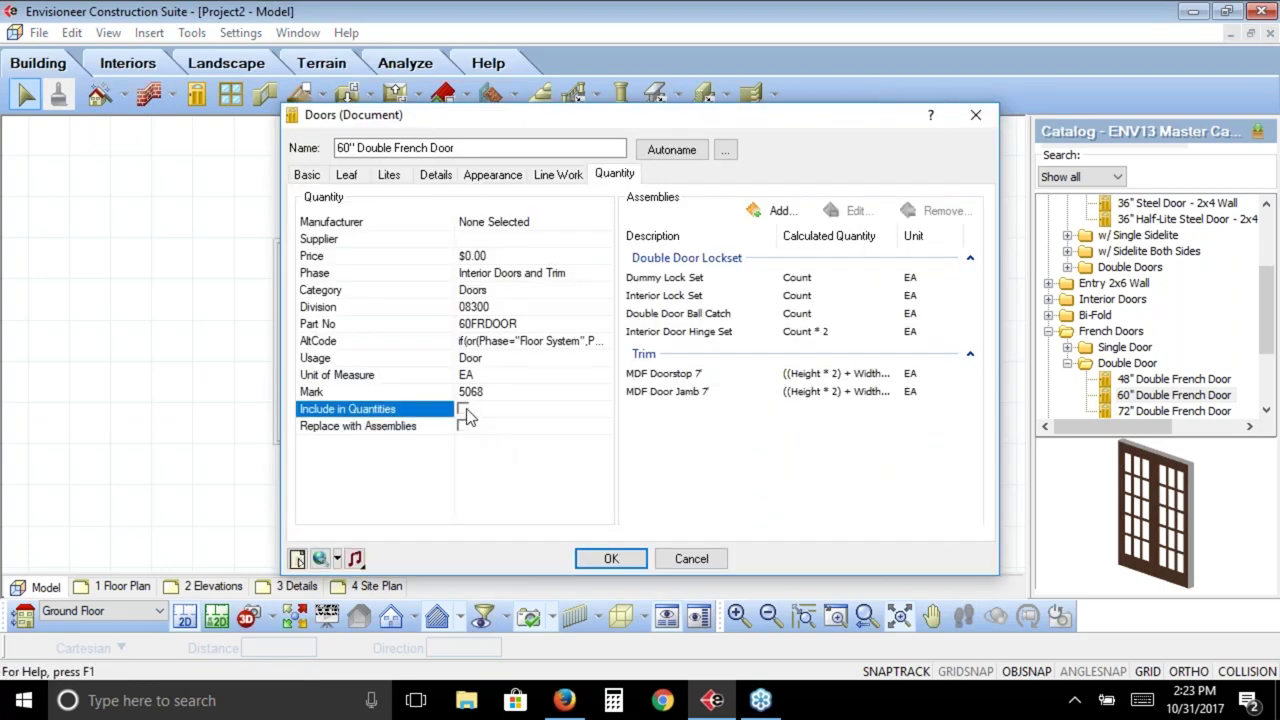
Assign the line work of all components of the French door in the demolished wall to the Walls - Demolish layer
left_click(558, 178)
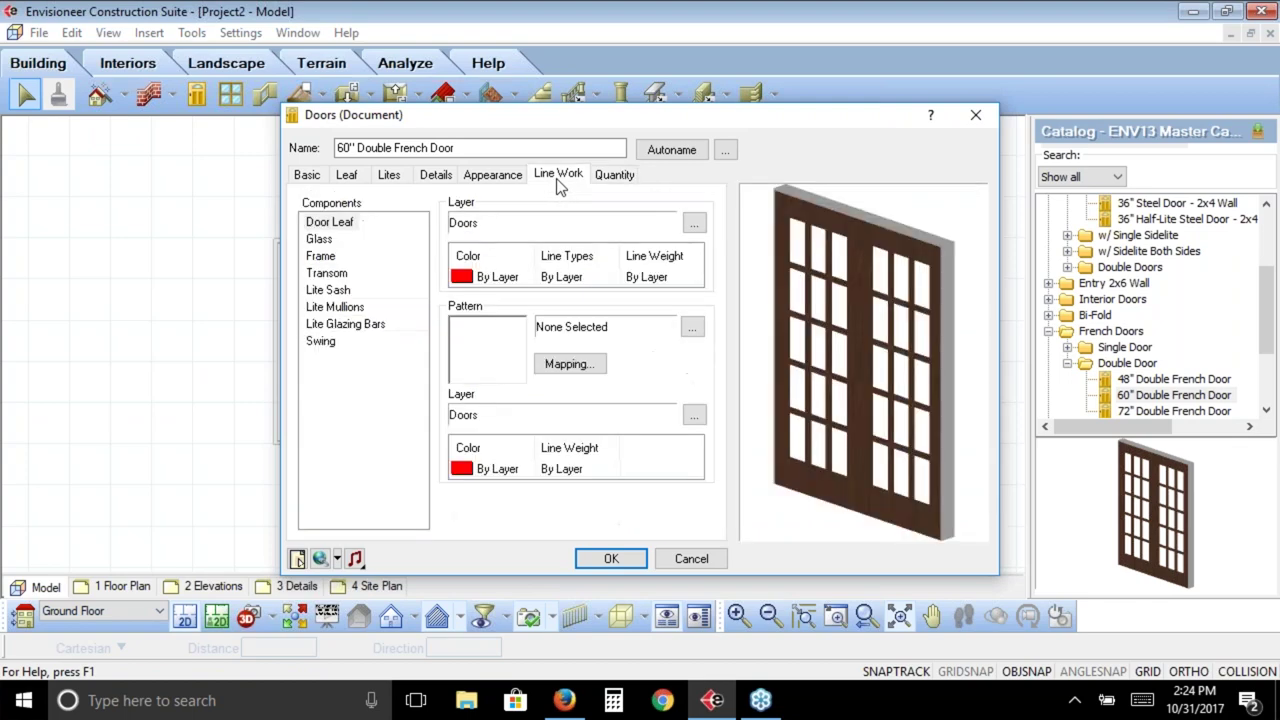
left_click(339, 225)
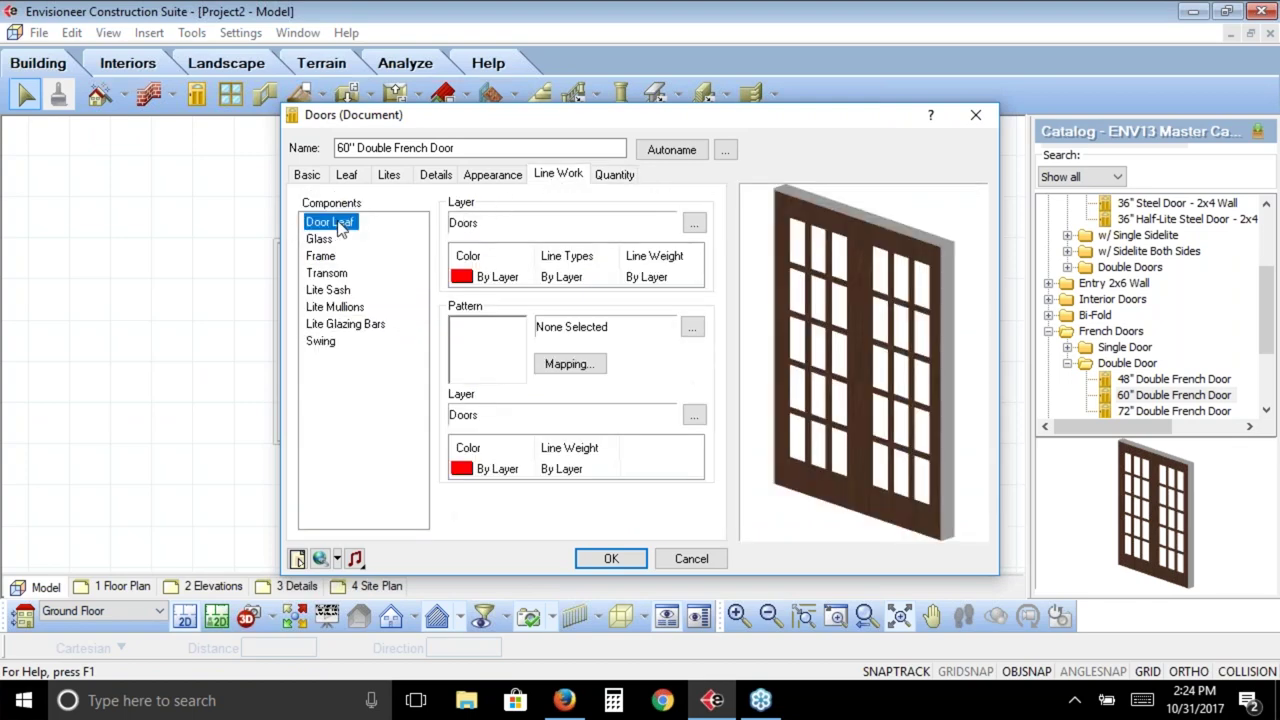
left_click(330, 345, "shift")
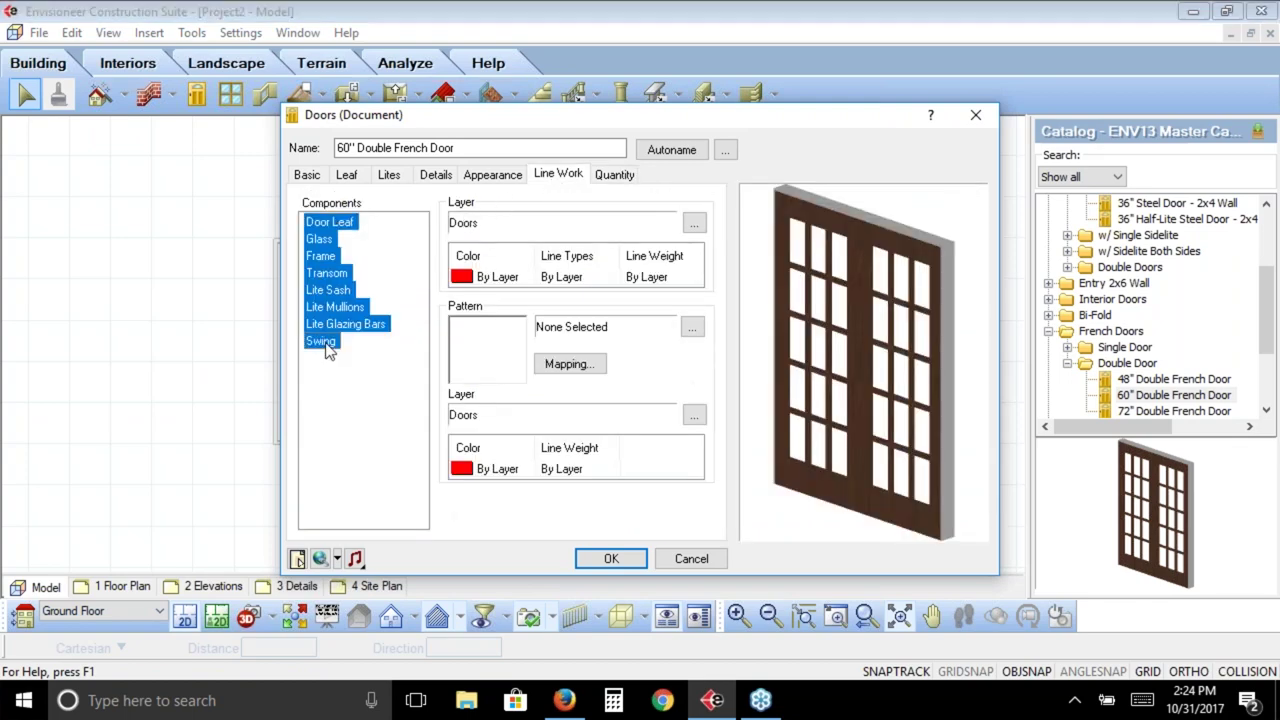
left_click(695, 224)
left_click_drag(874, 278, 879, 424)
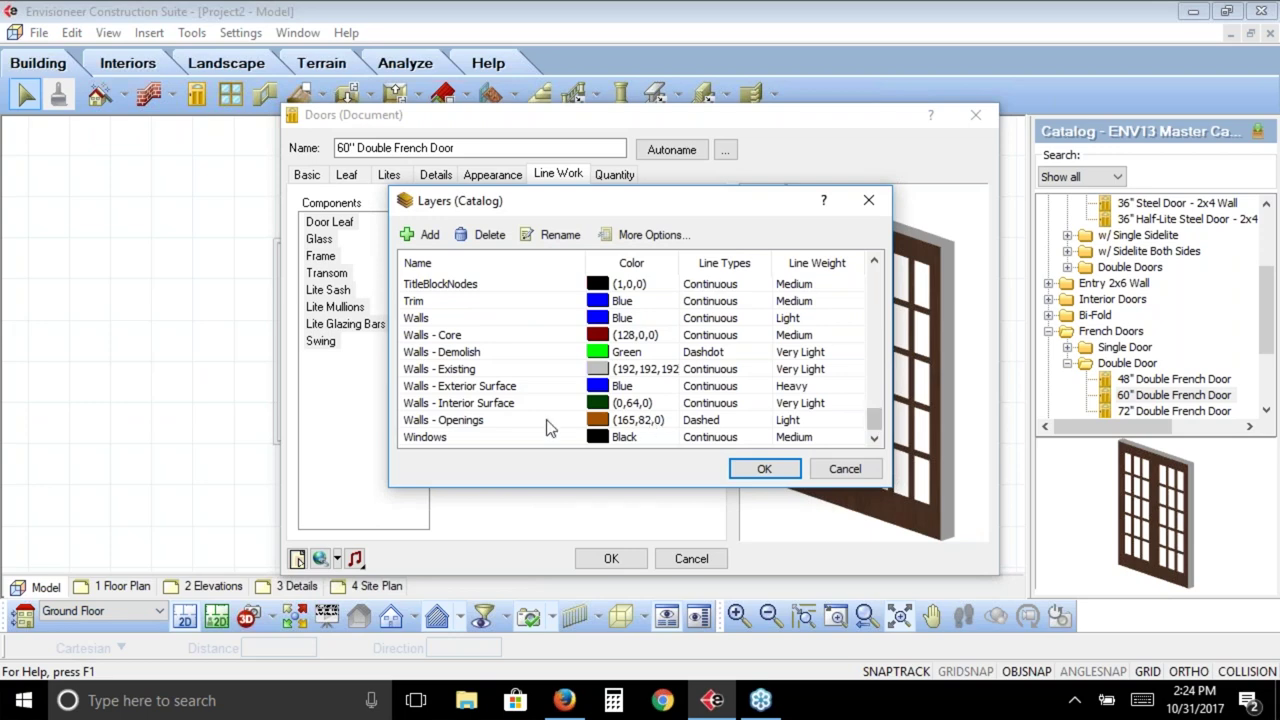
left_click(486, 356)
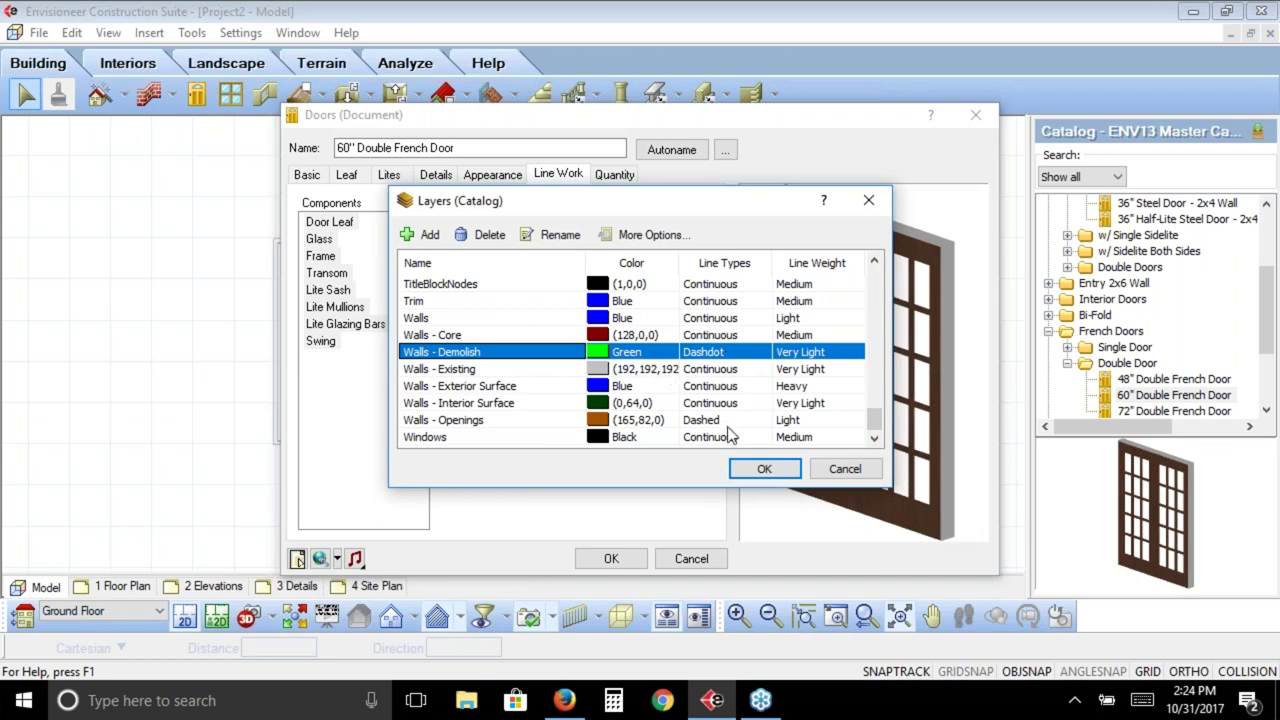
left_click(763, 469)
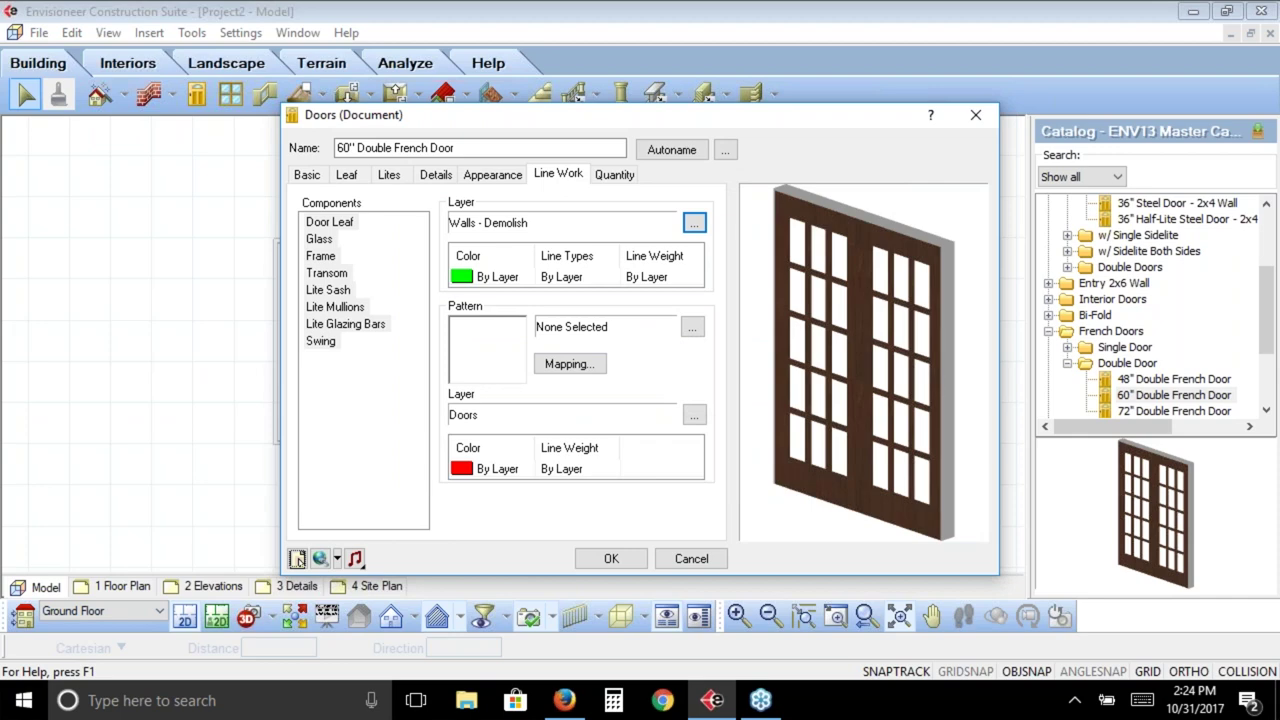
left_click(618, 560)
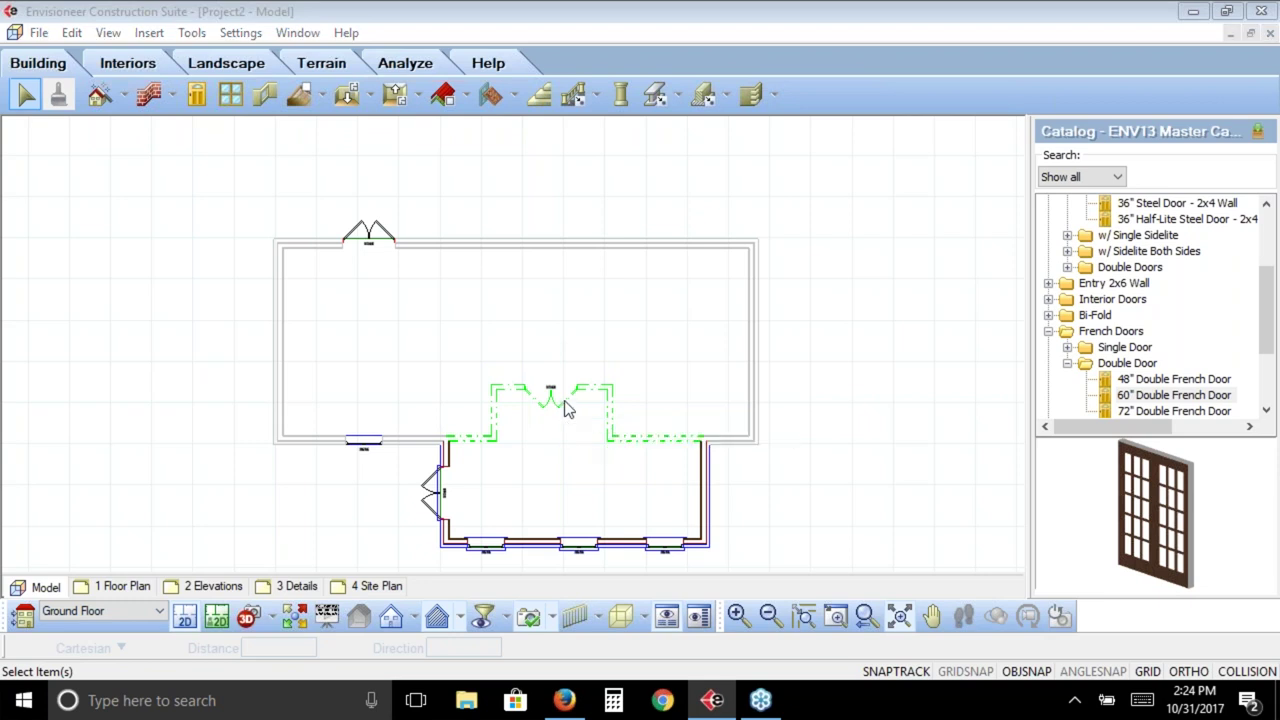
Set the material of all components of the French door in the demolished wall to Common Glass from the Glass / Mirror group
left_click(566, 404)
right_click(566, 404)
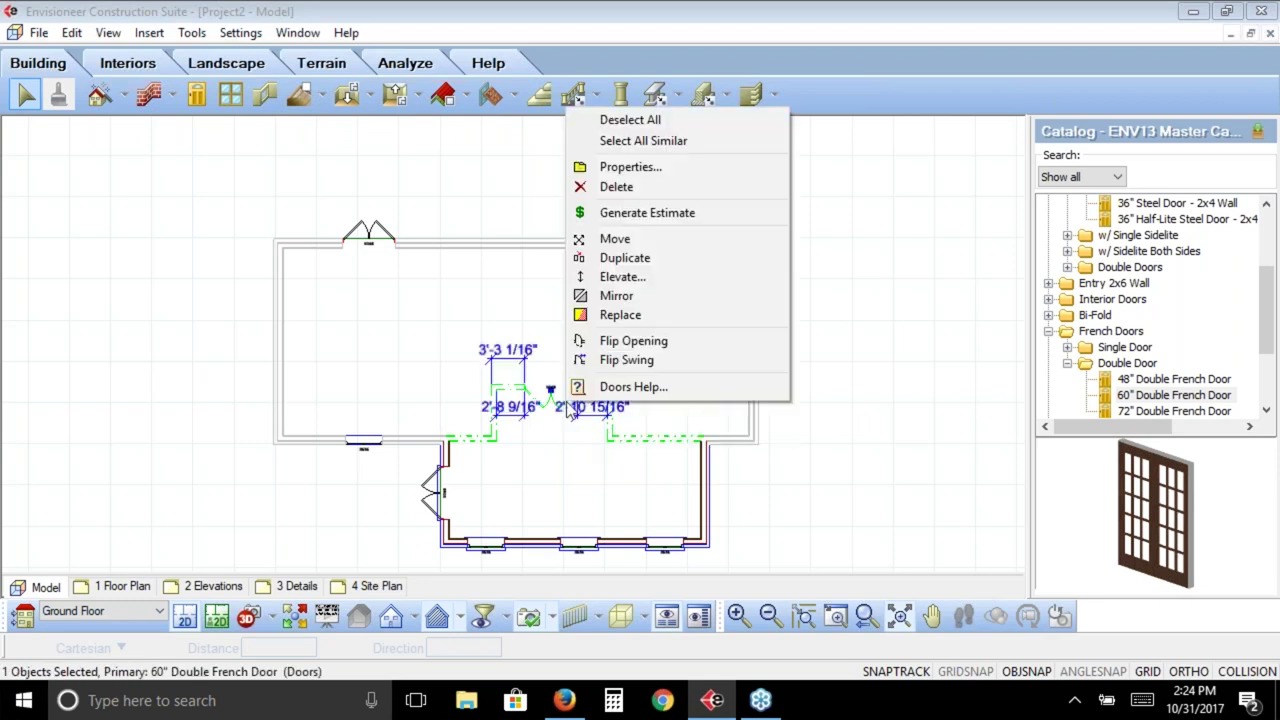
left_click(651, 168)
left_click(508, 179)
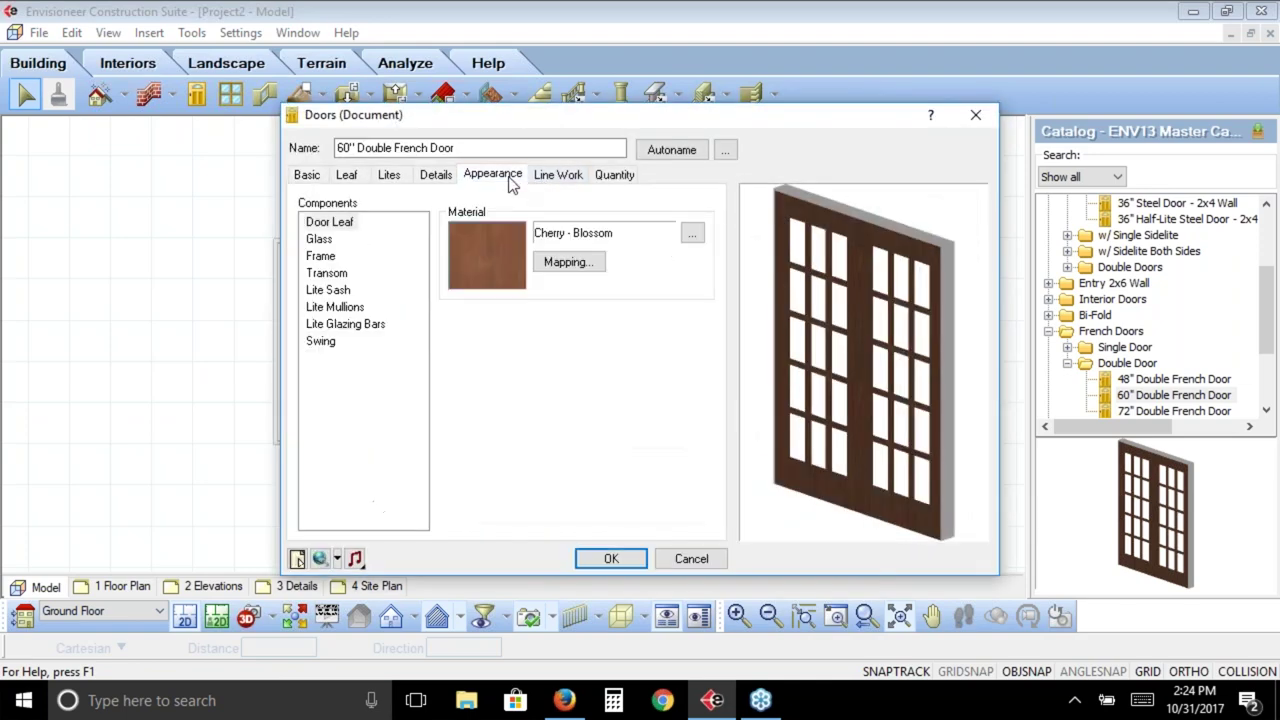
left_click(336, 224)
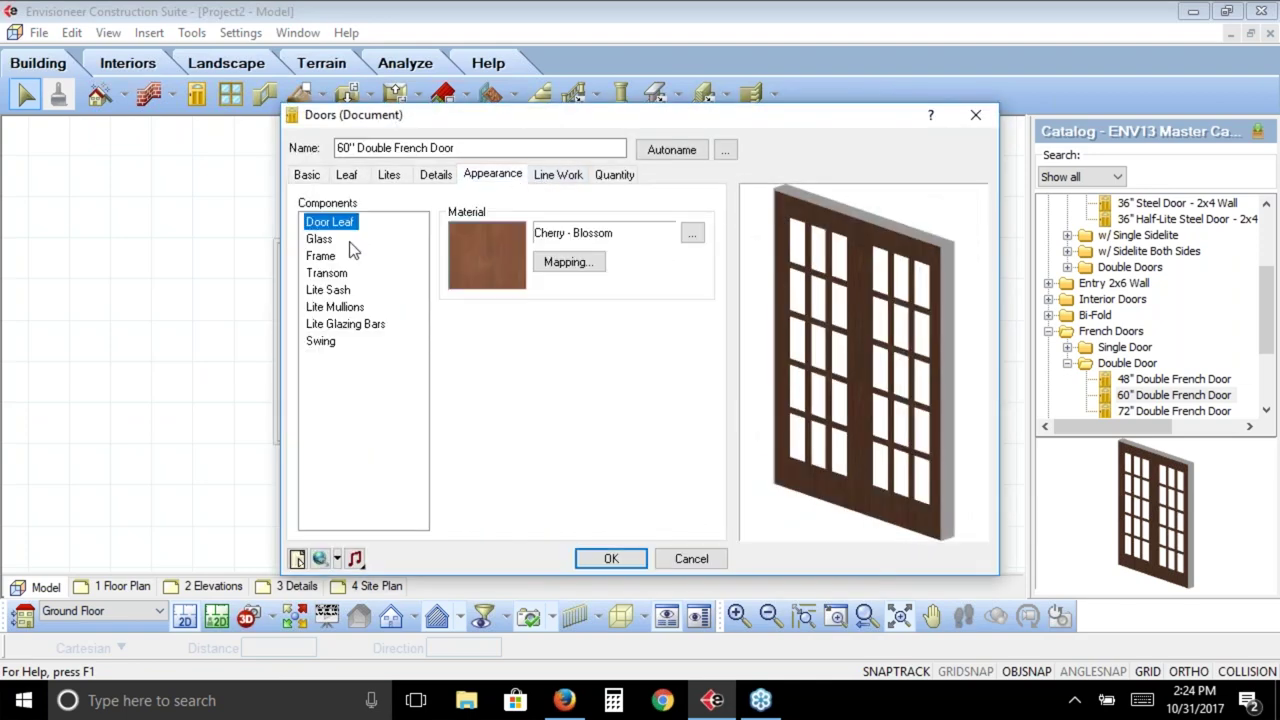
left_click(320, 341, "shift")
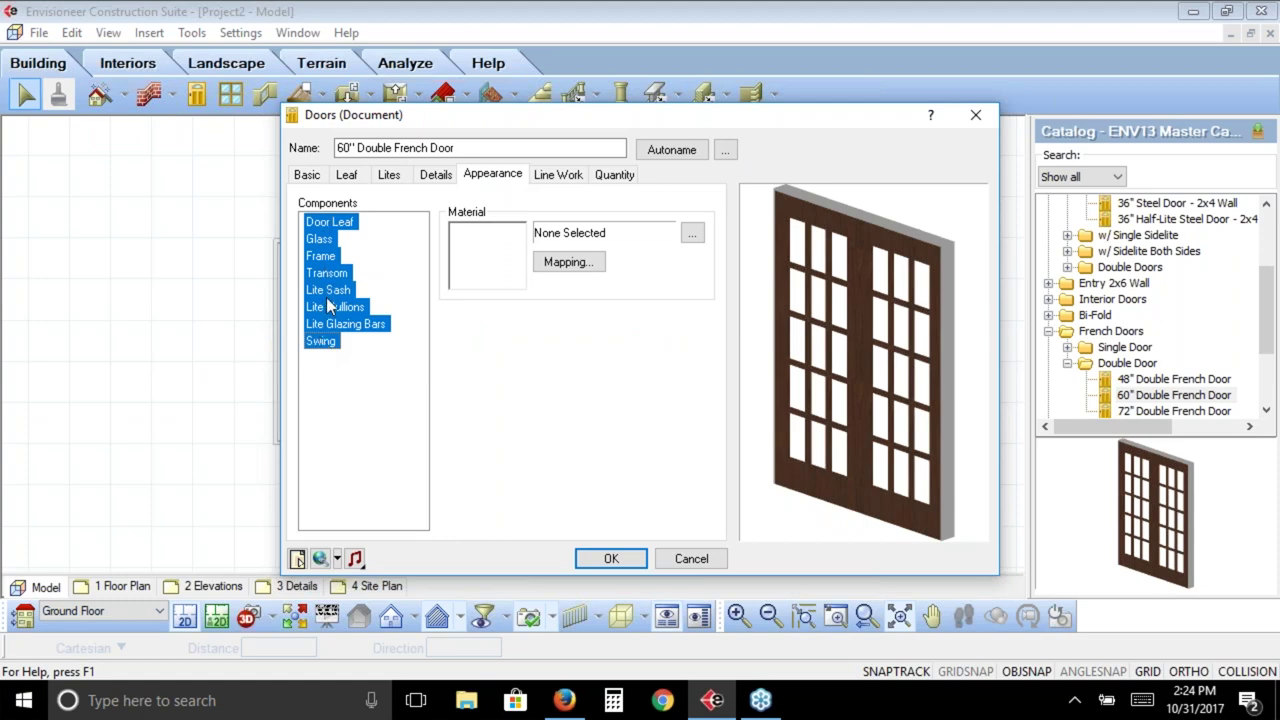
left_click(499, 245)
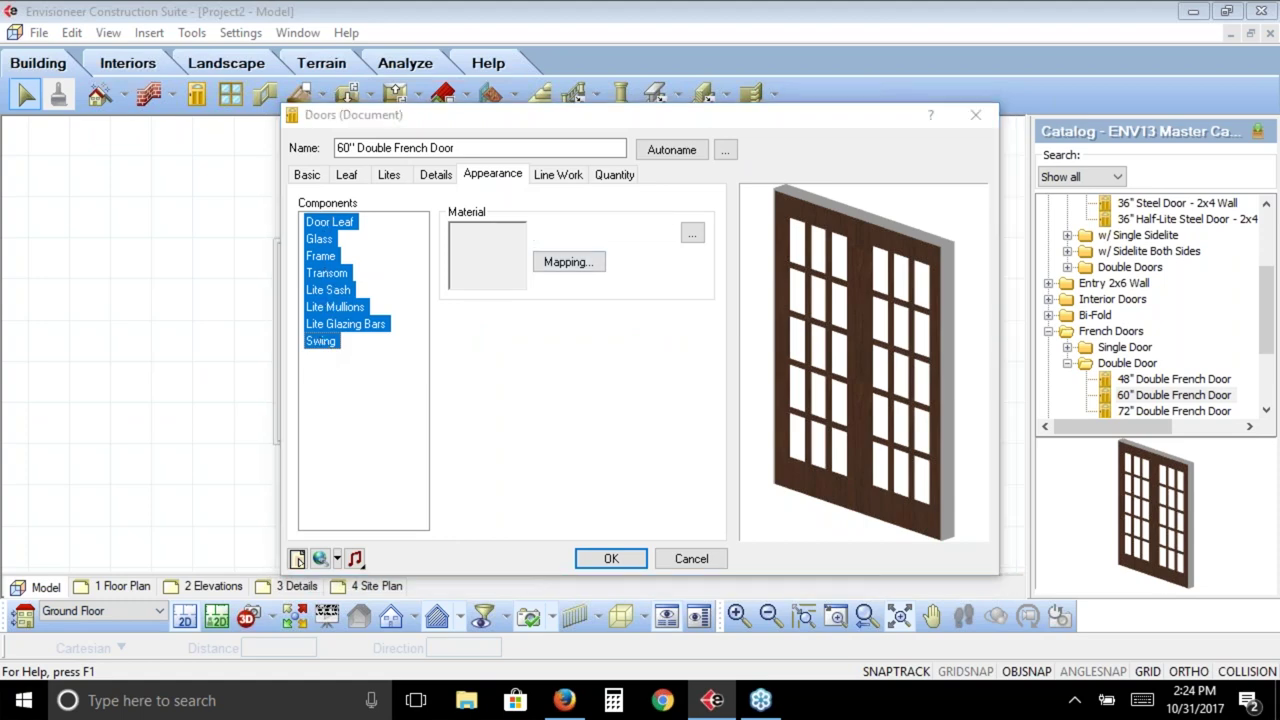
left_click(703, 226)
left_click(703, 226)
left_click(703, 226)
left_click(703, 226)
left_click(703, 226)
left_click(703, 226)
left_click(703, 226)
left_click(703, 226)
left_click(703, 226)
left_click(703, 226)
left_click(703, 226)
left_click(703, 226)
left_click(703, 226)
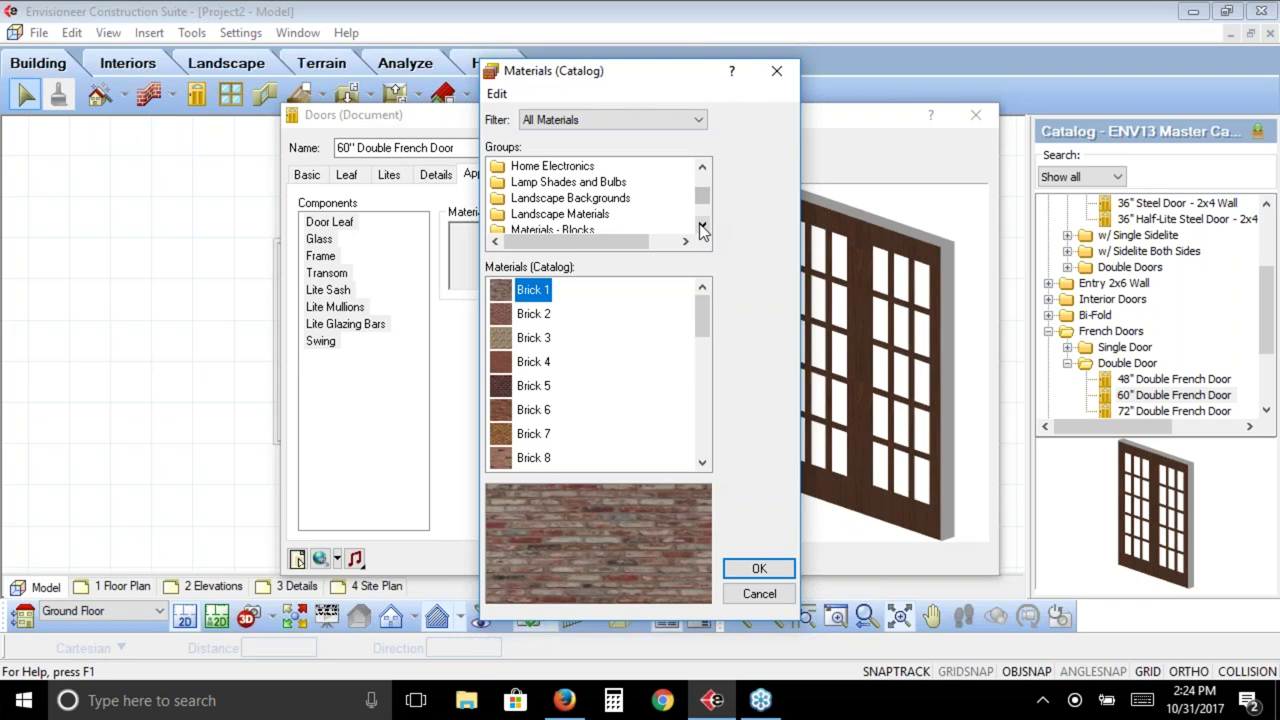
left_click(702, 166)
left_click(702, 166)
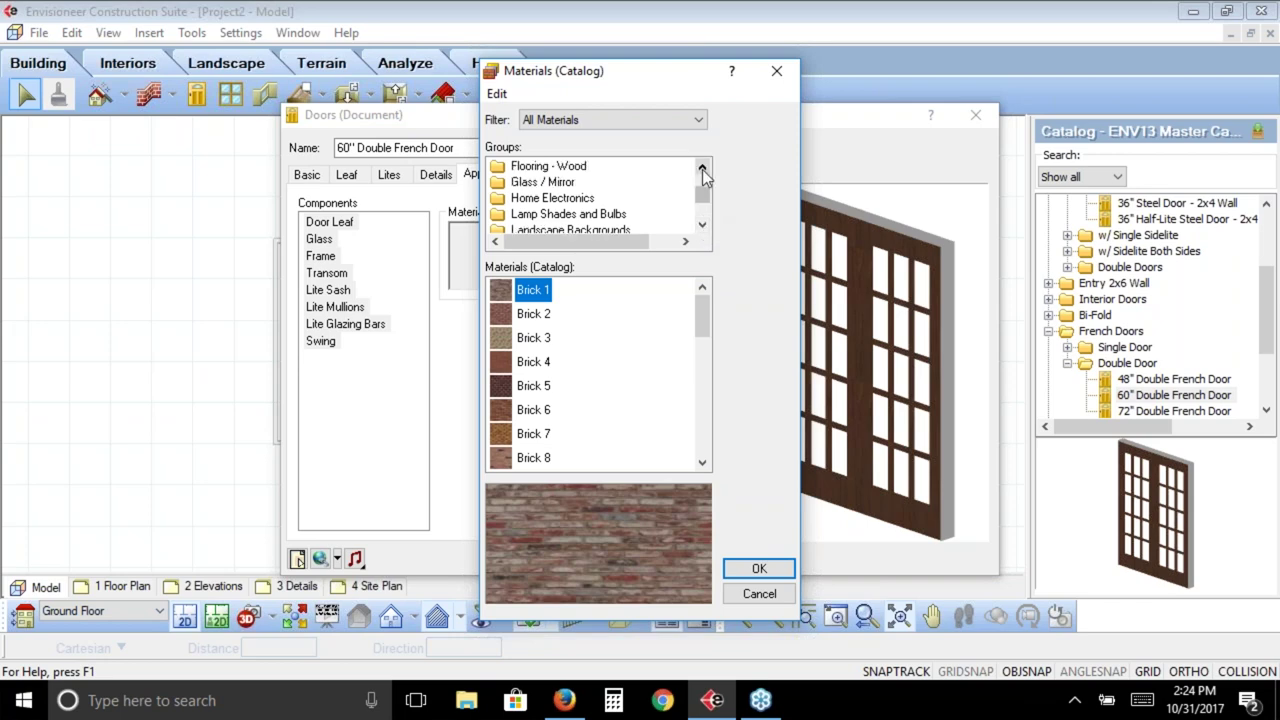
left_click(572, 183)
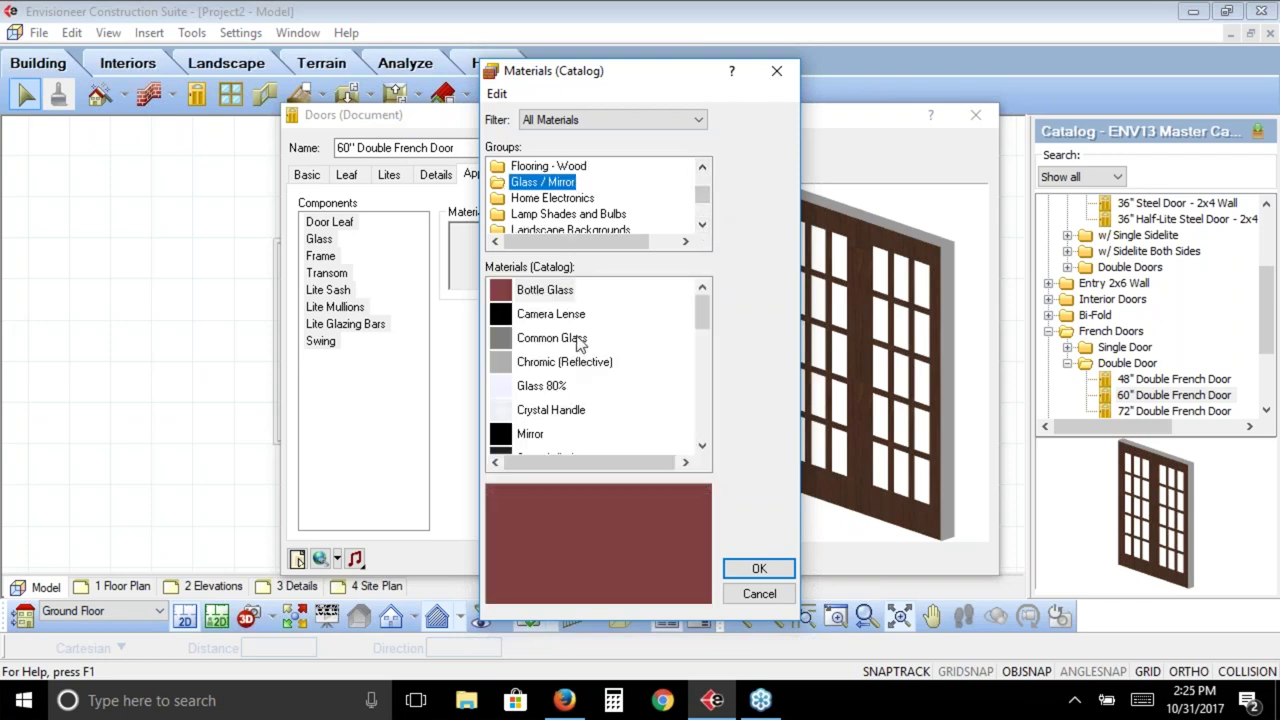
left_click(570, 340)
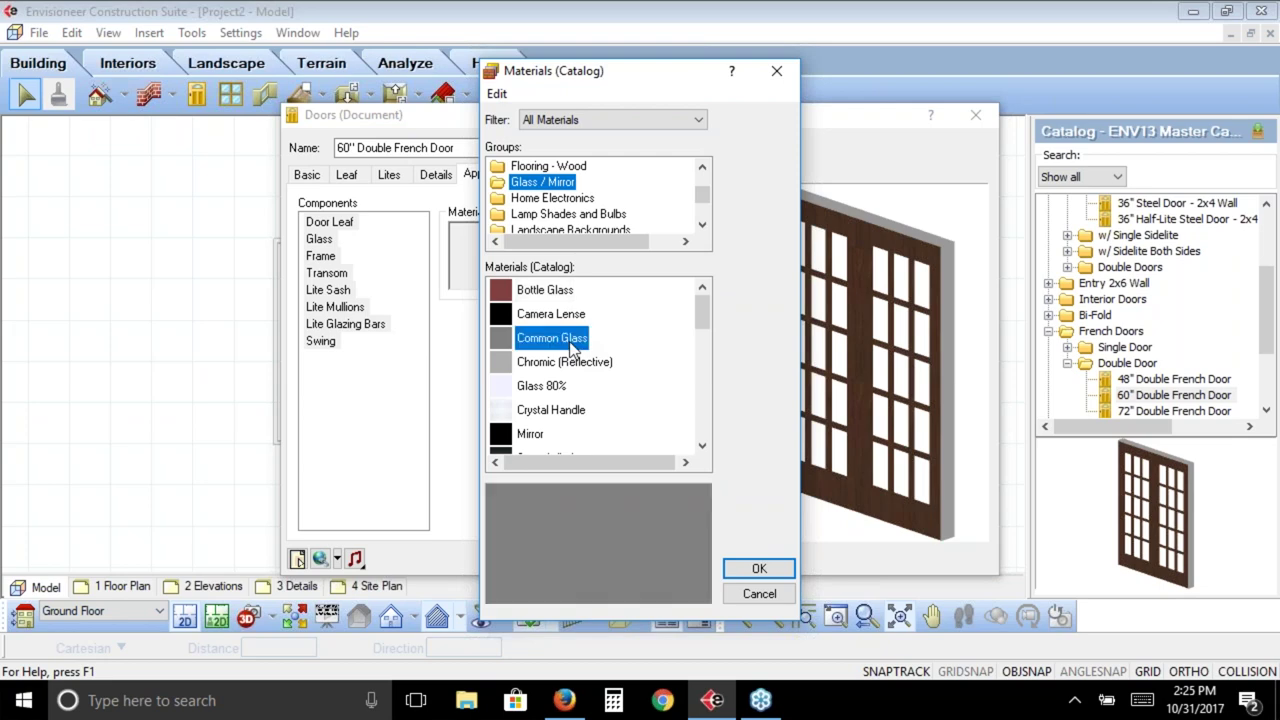
left_click(759, 568)
scroll(914, 348, "up", 3)
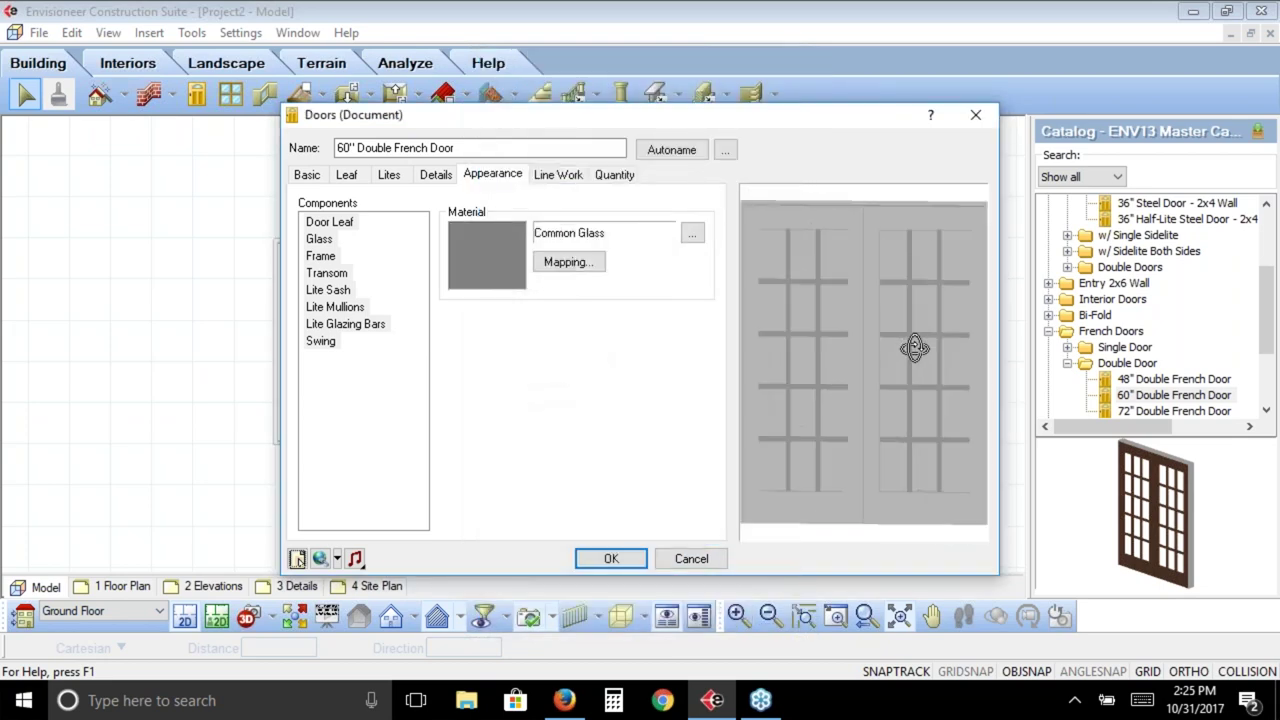
scroll(914, 348, "down", 3)
left_click(611, 558)
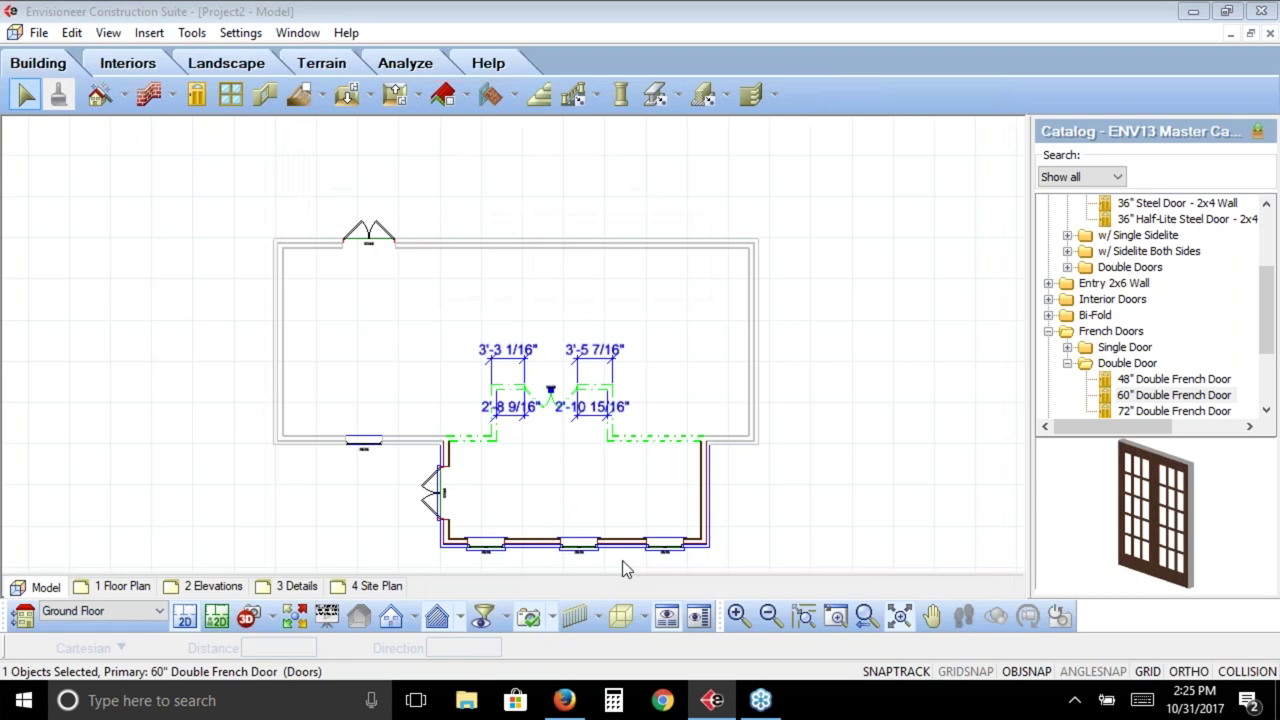
Place a new camera inside the existing house near the back French door, aimed at the demolished walls
left_click(263, 618)
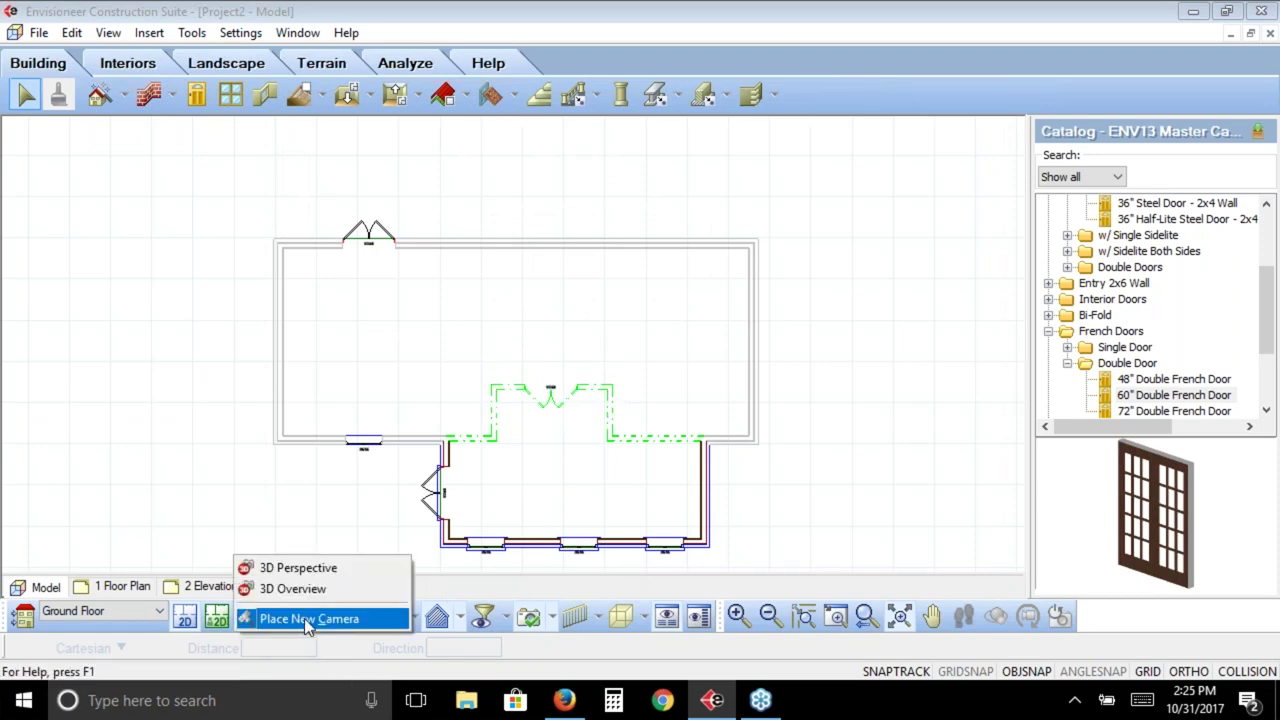
left_click(305, 619)
left_click(362, 276)
left_click(563, 431)
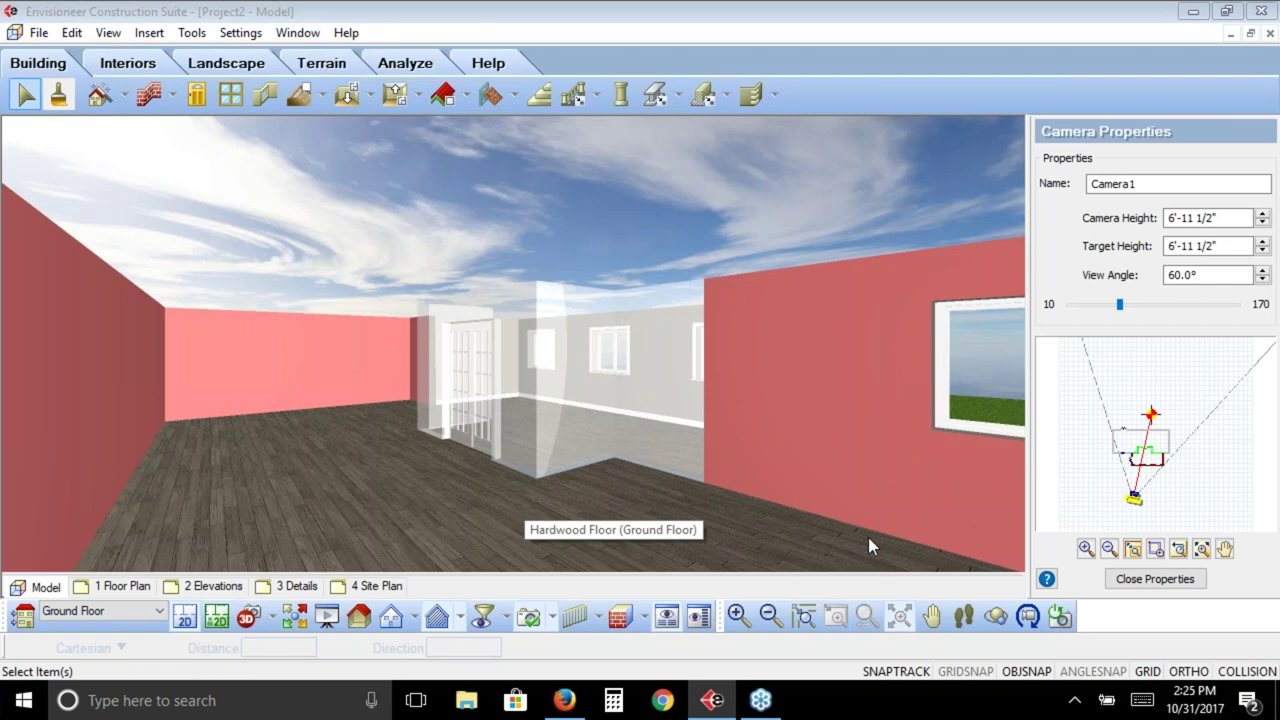
Walk through the 3D view around the demolished walls and their French door, and return to the 2D plan
left_click(963, 616)
left_click_drag(467, 494, 686, 512)
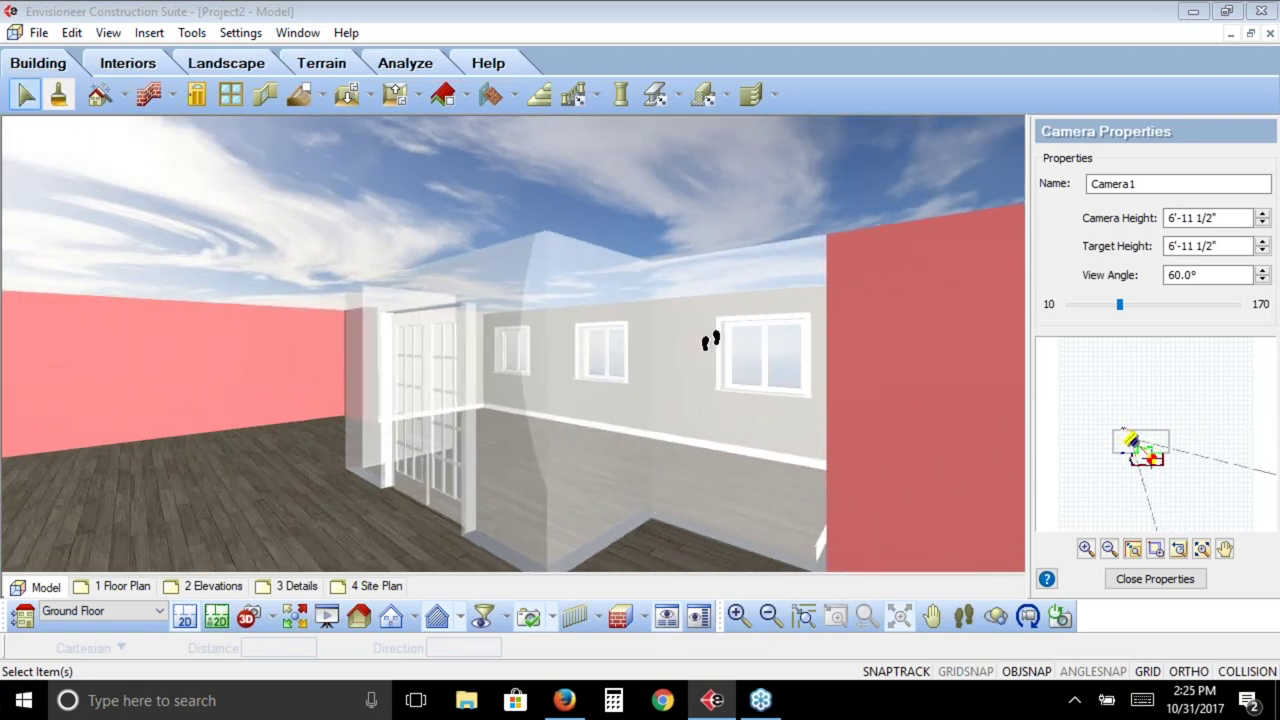
left_click_drag(623, 537, 823, 463)
left_click(187, 619)
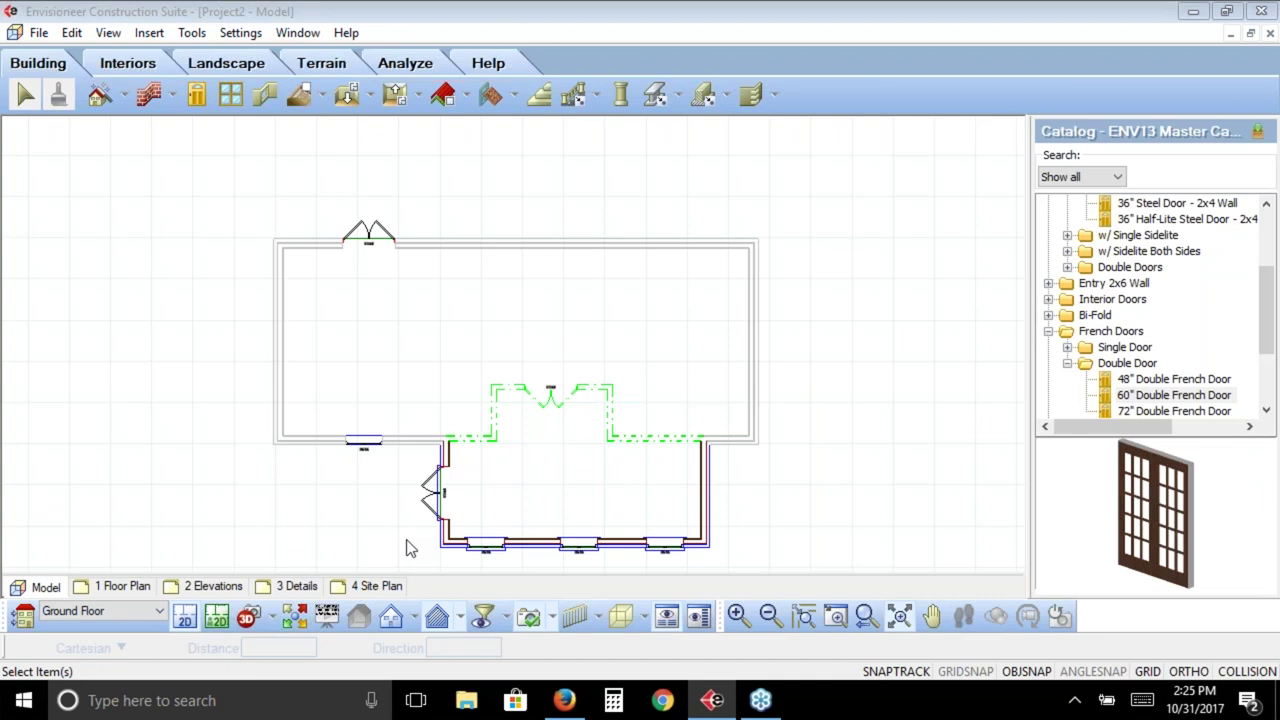
Insert a 12/12 Slope Hip Roof - Shingles by perimeter over the combined existing house and addition
left_click(468, 96)
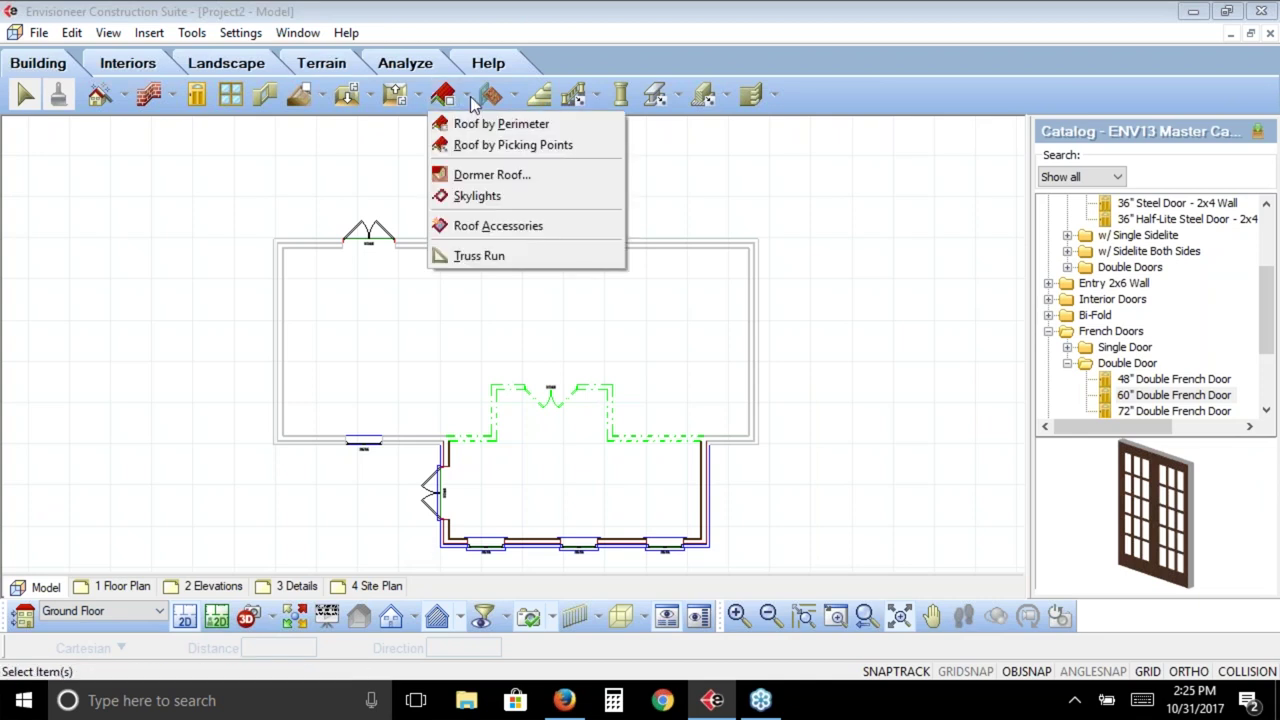
left_click(480, 123)
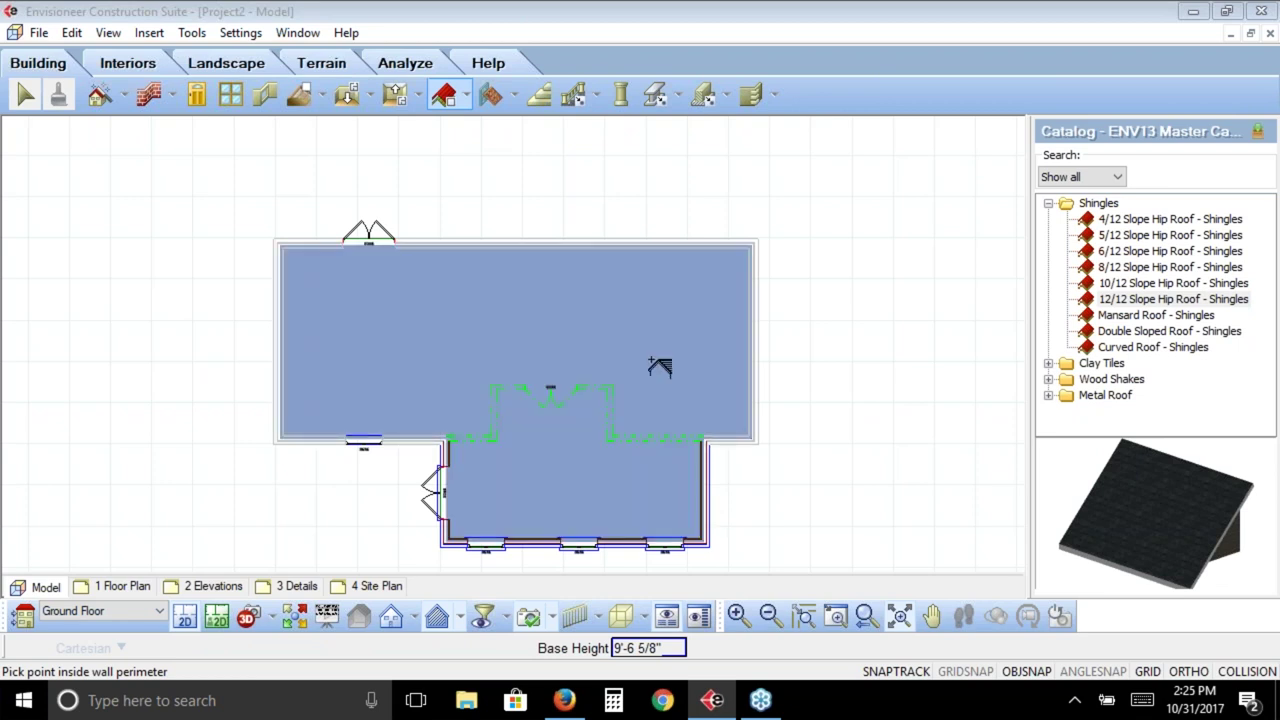
left_click(651, 360)
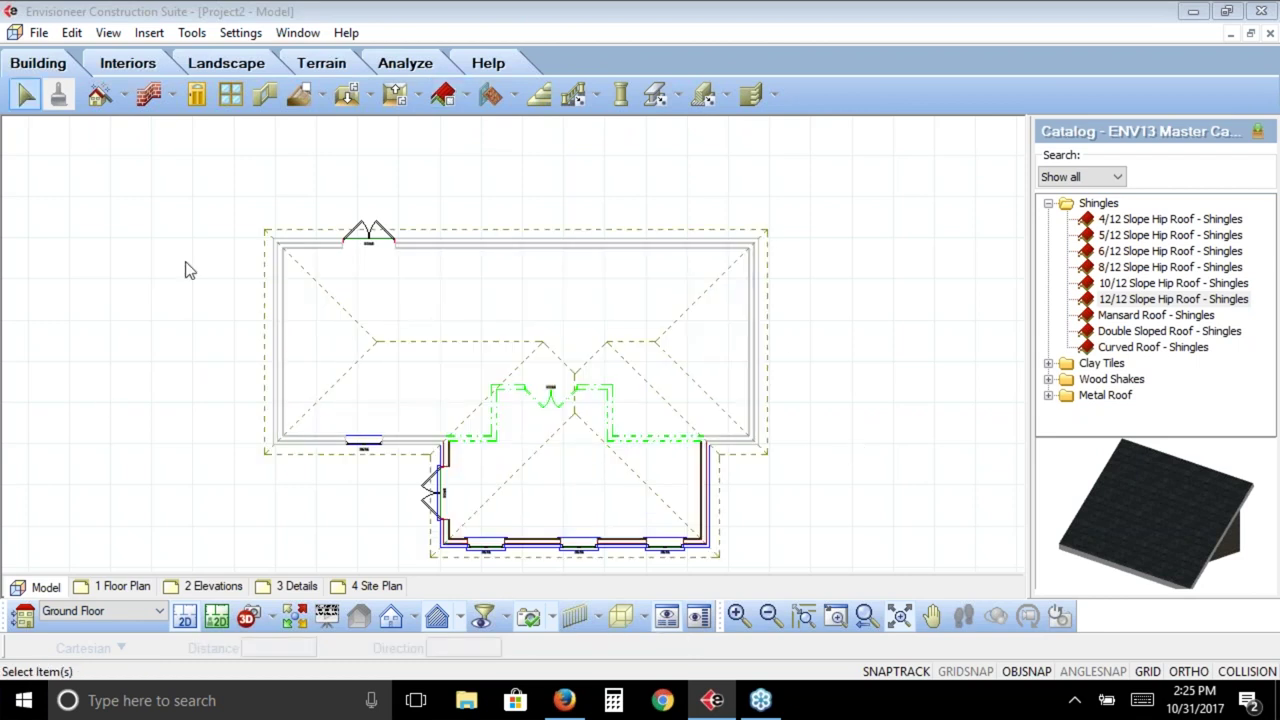
Examine the quantity settings and assemblies in the hip roof's properties and leave without changing them
left_click(722, 505)
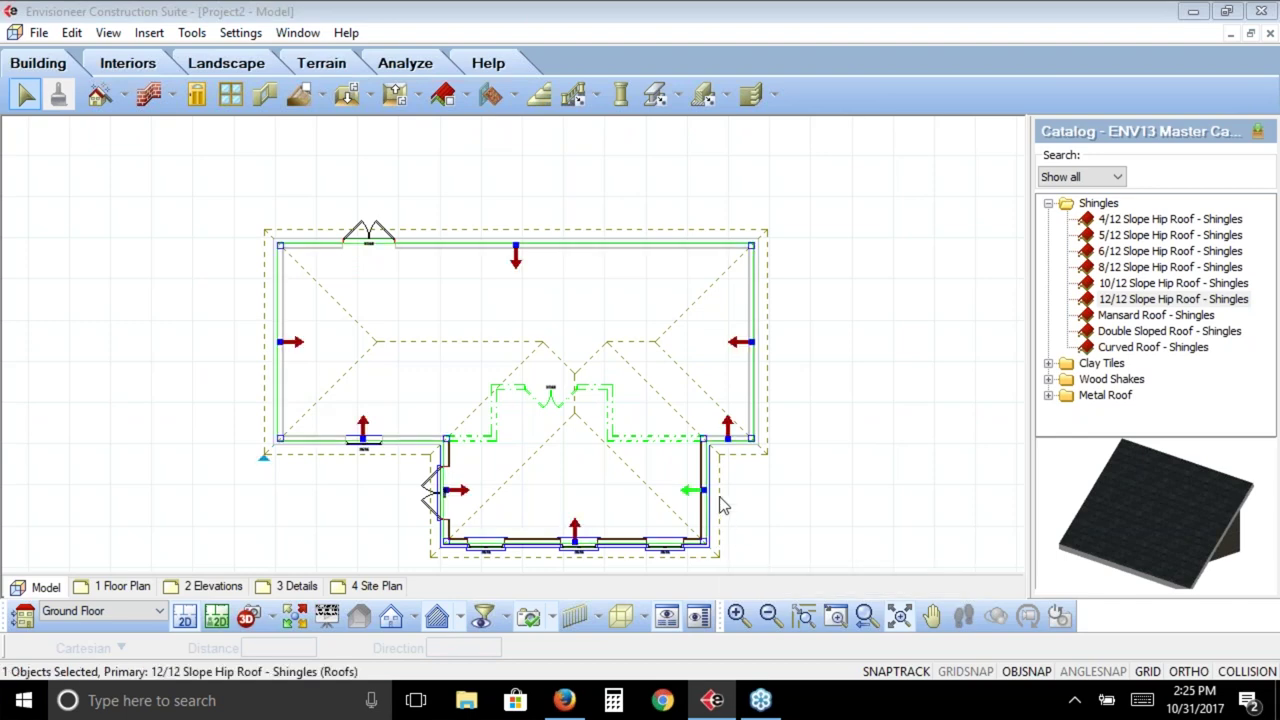
right_click(722, 505)
left_click(787, 94)
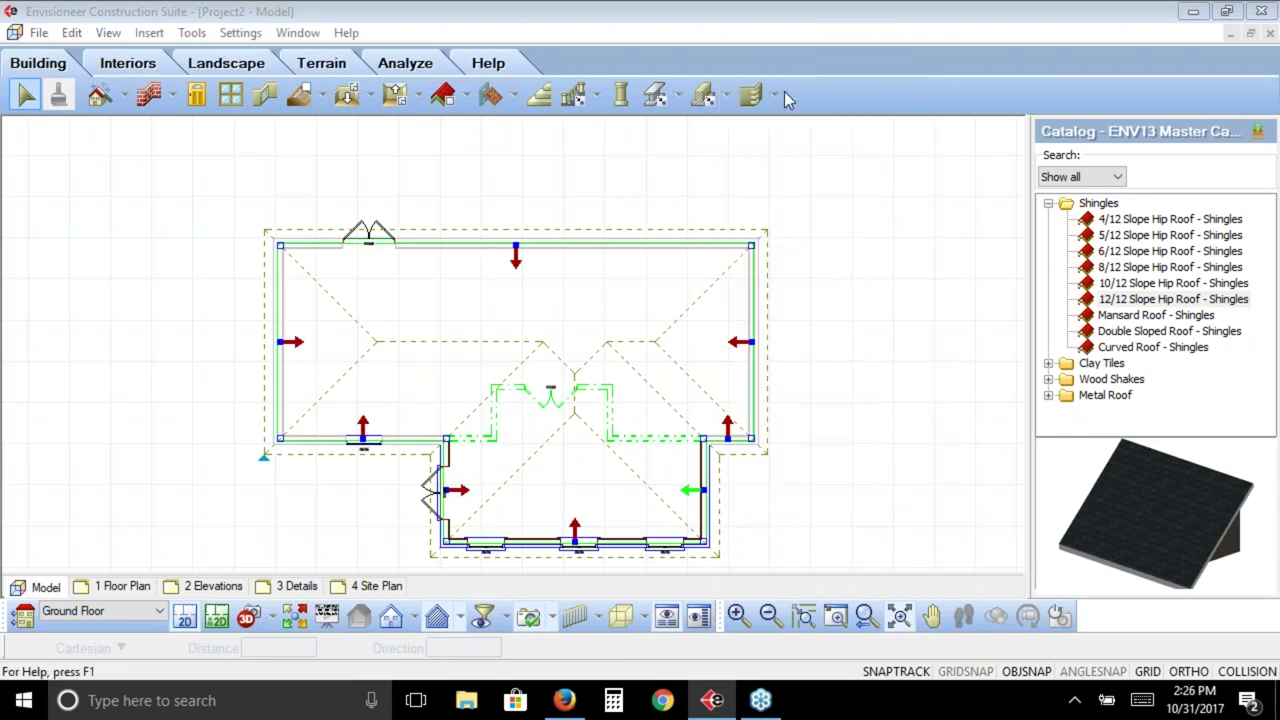
left_click(588, 175)
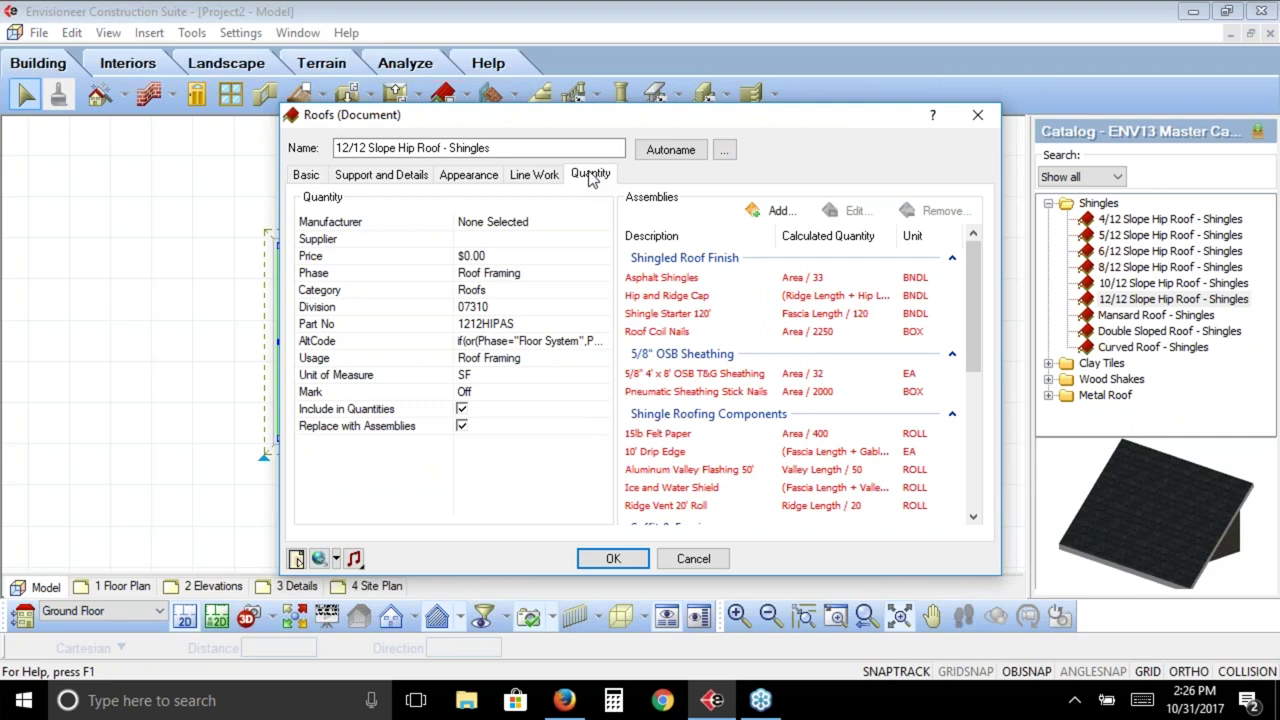
left_click(695, 560)
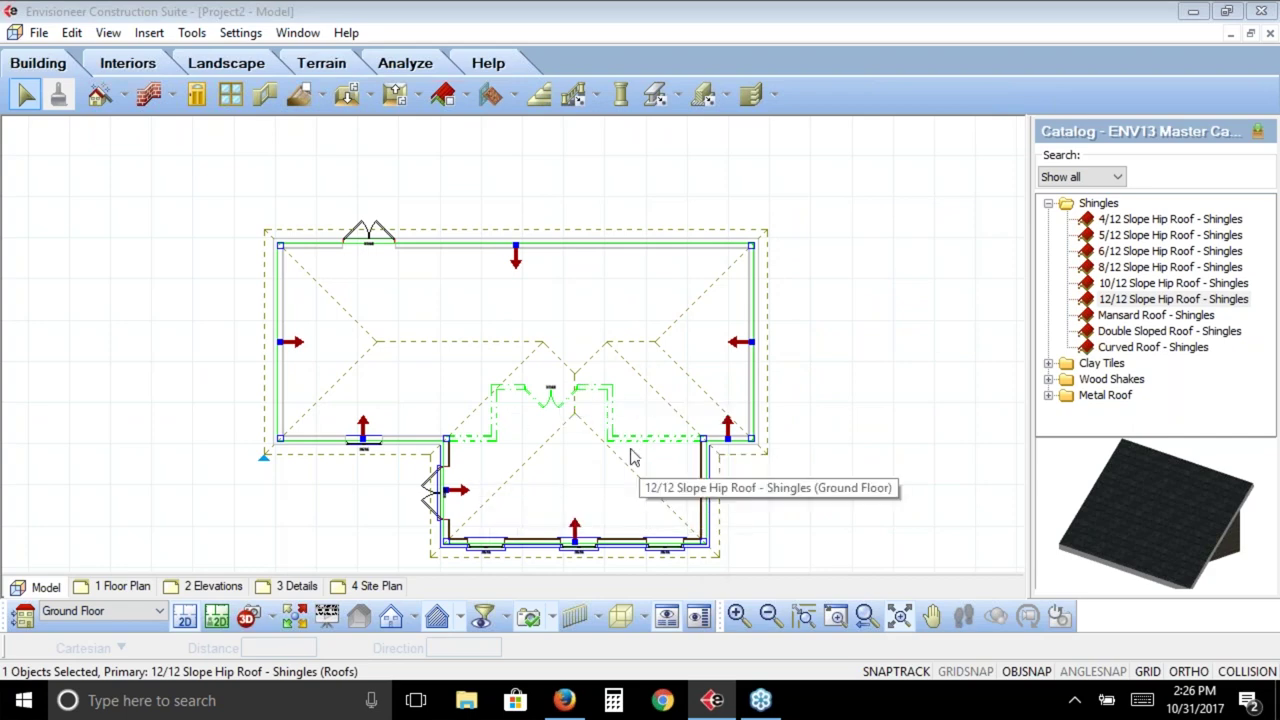
Convert the hip roof to individual surfaces using the Asphalt Shingle Roof Surface type
right_click(659, 238)
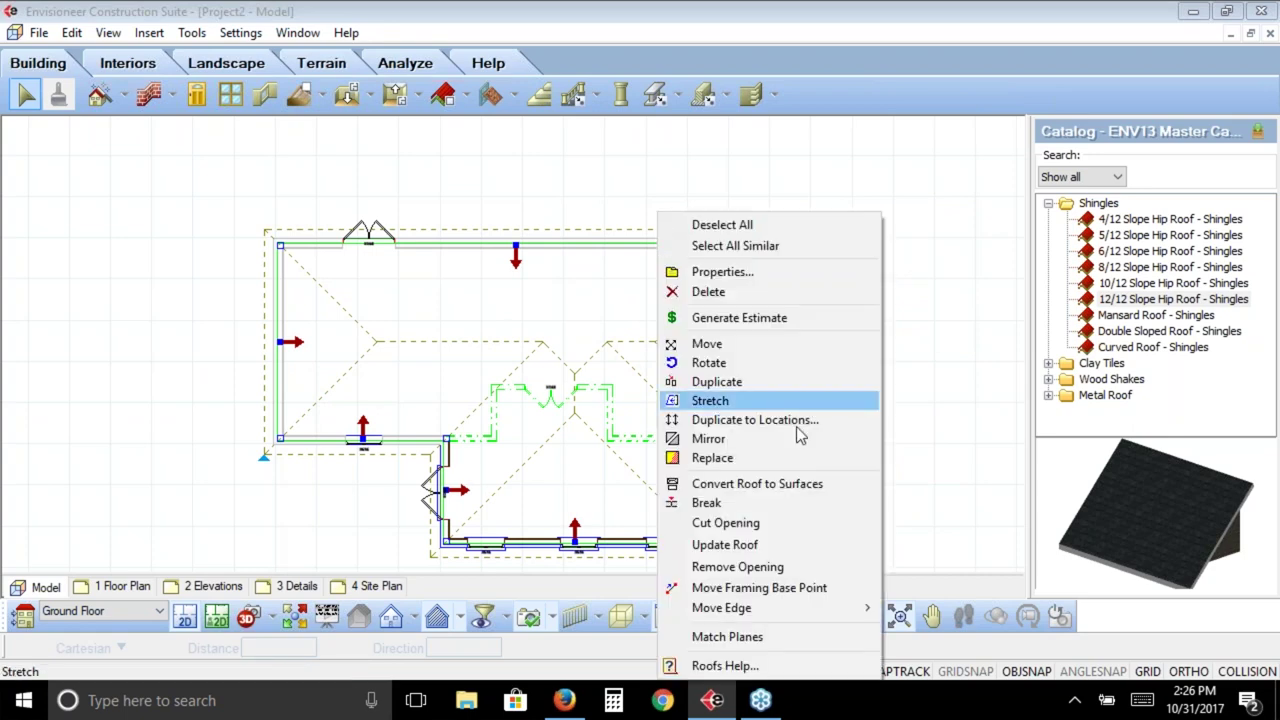
left_click(764, 488)
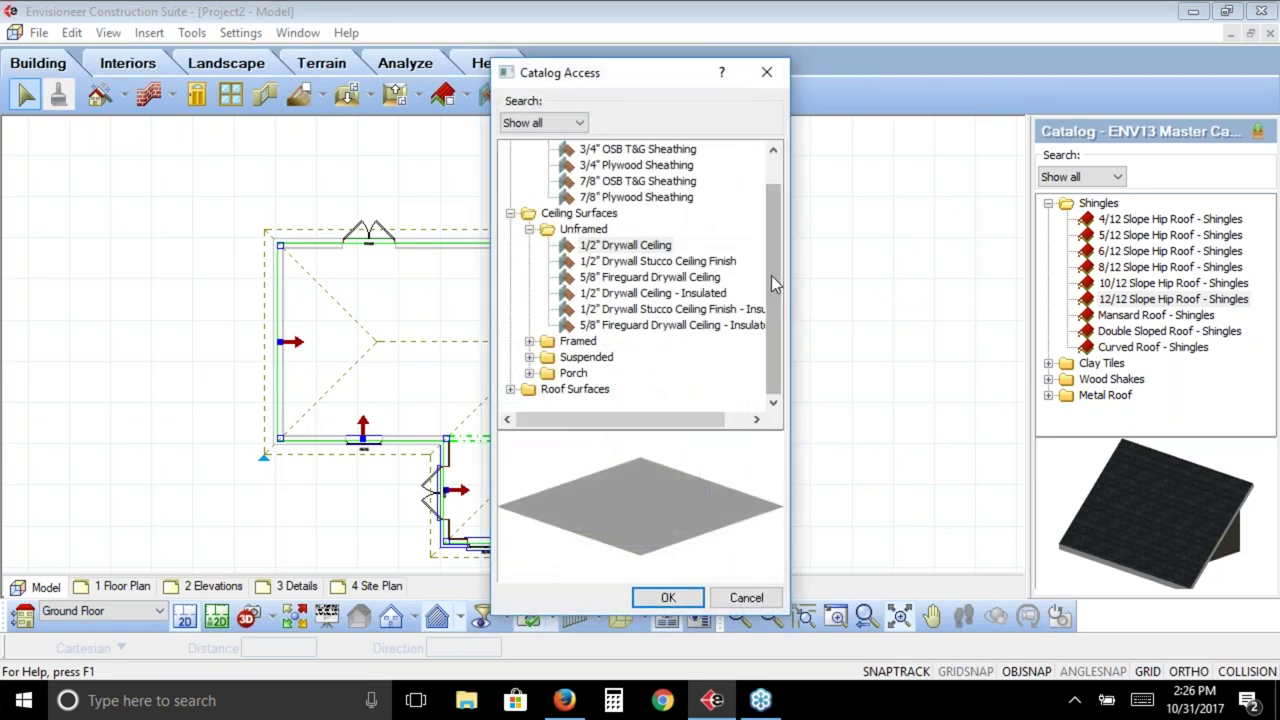
left_click(510, 389)
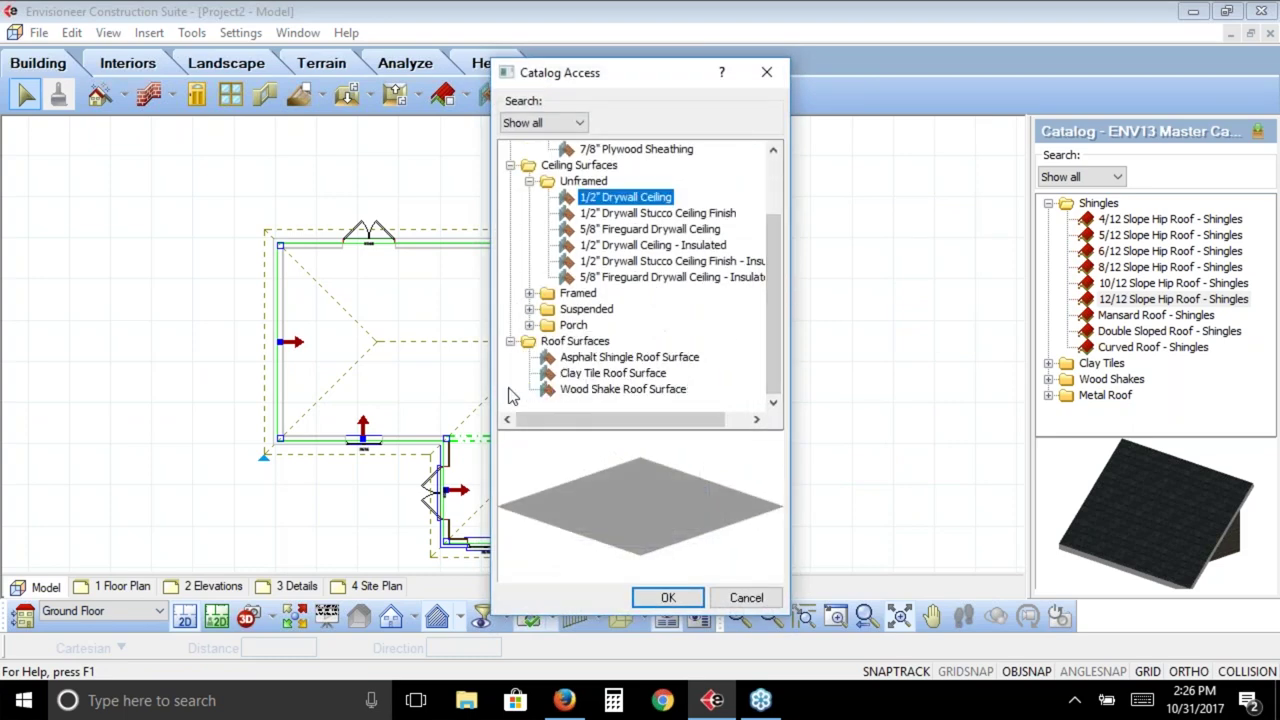
left_click(609, 358)
left_click(660, 597)
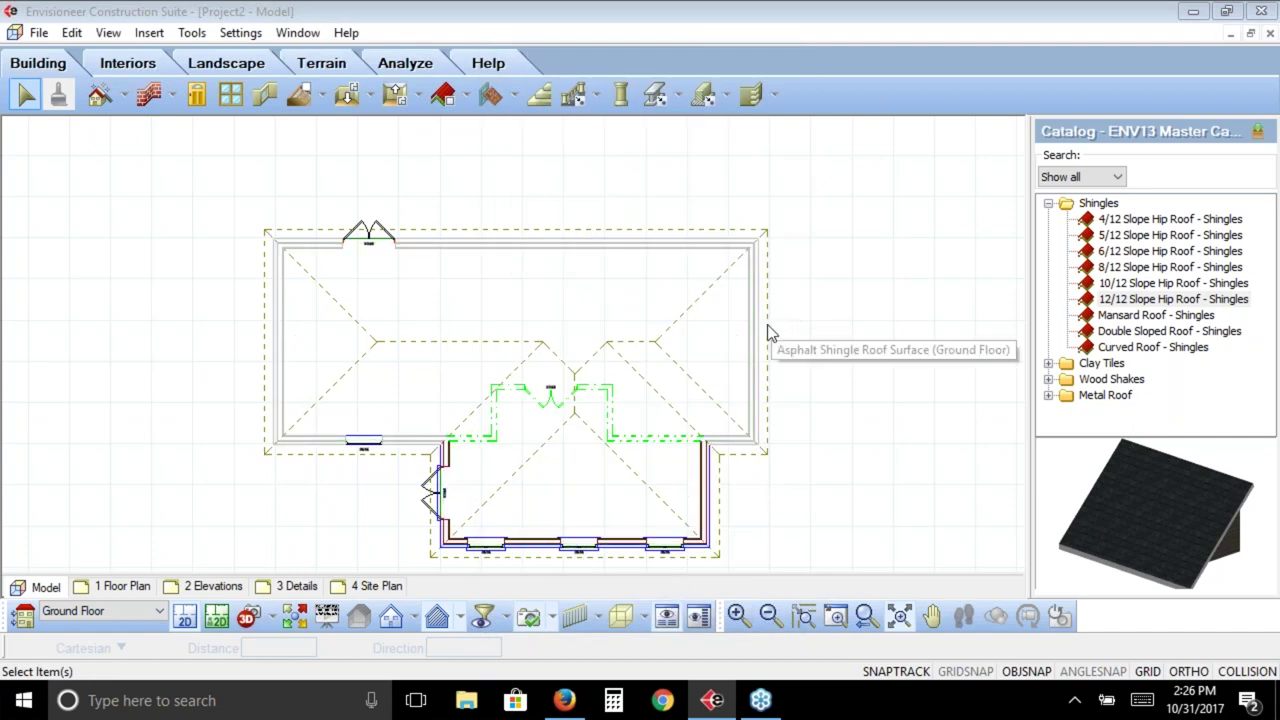
Exclude the existing house's right, rear, left and front-left roof surfaces from quantities and turn off Replace with Assemblies for them
left_click(769, 333)
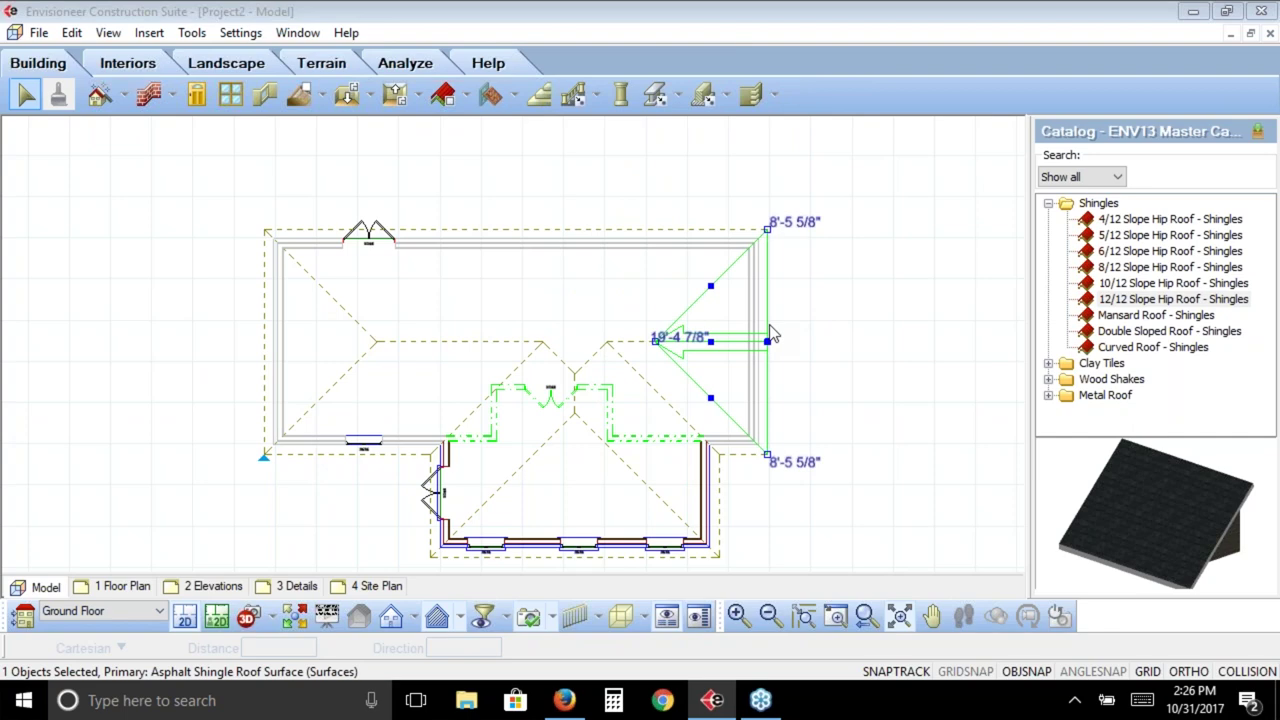
left_click(586, 238, "ctrl")
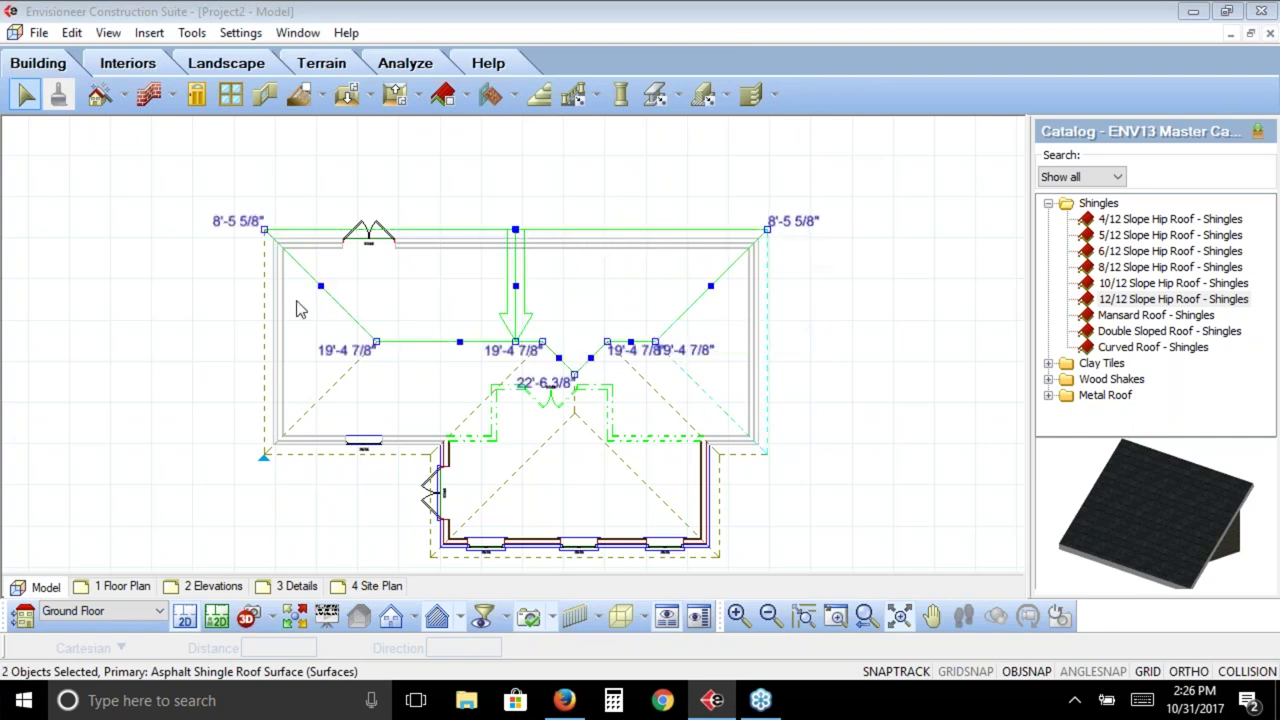
left_click(268, 316, "ctrl")
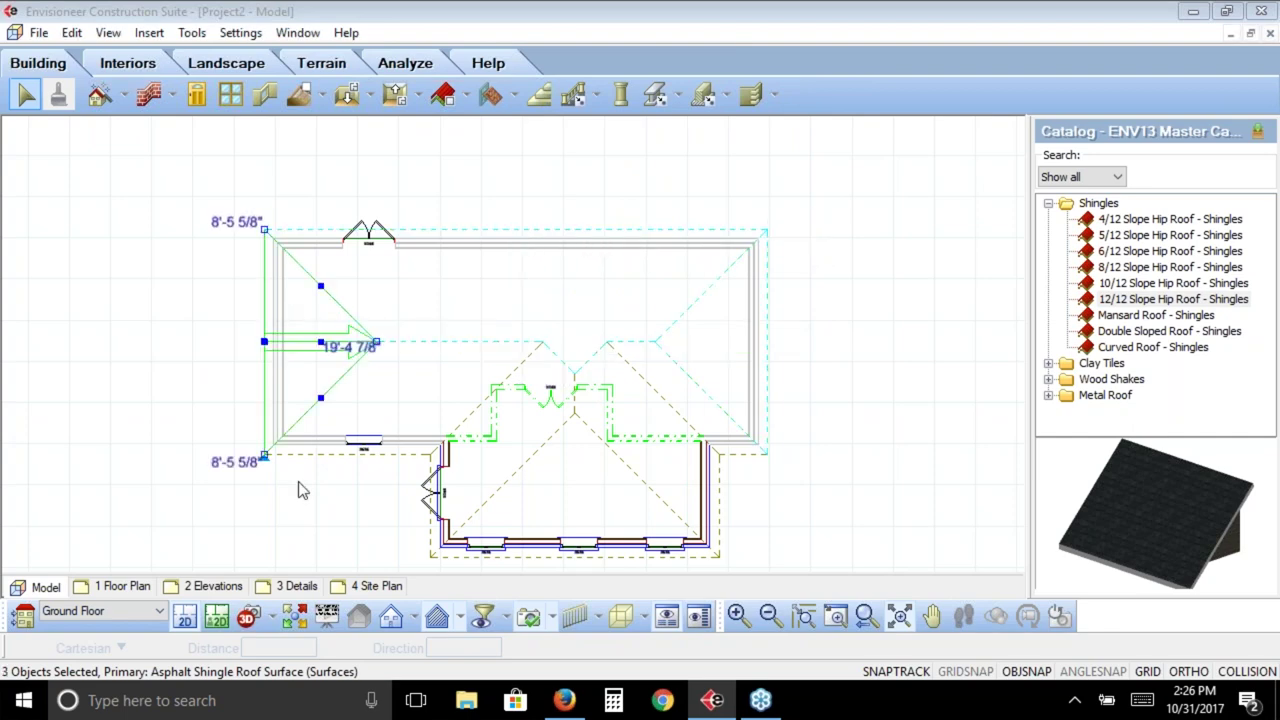
left_click(346, 452, "ctrl")
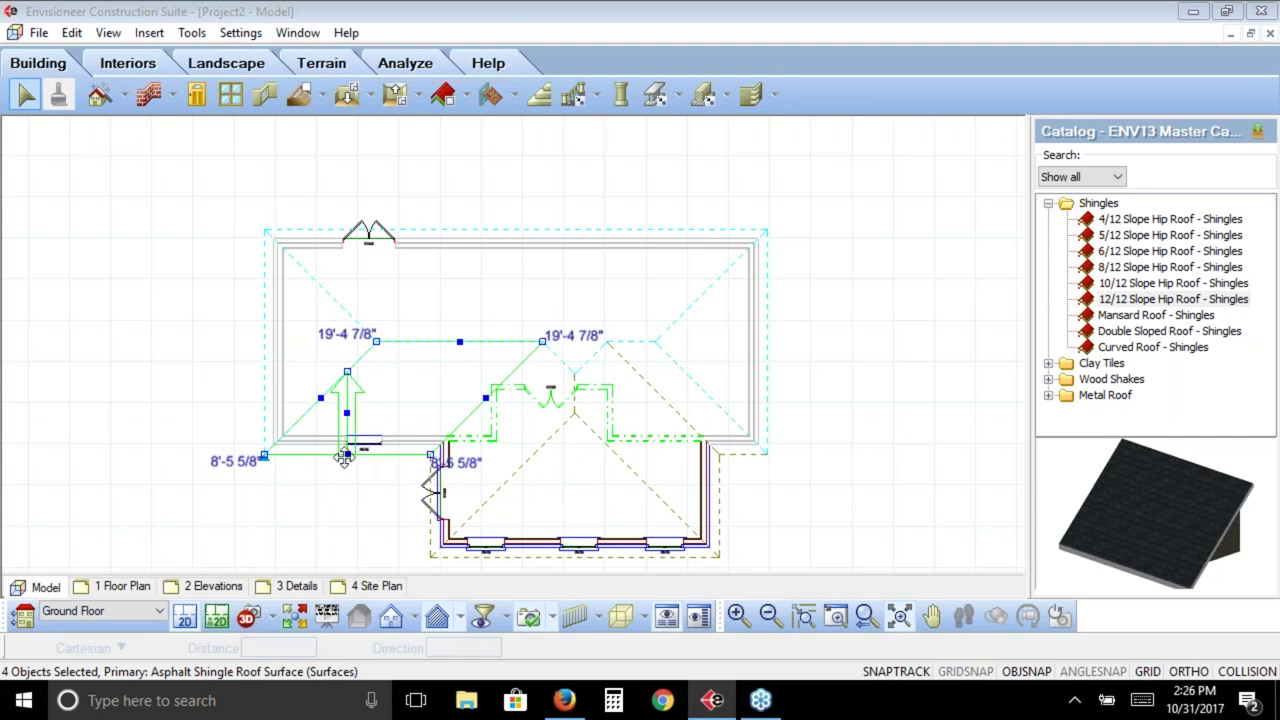
right_click(413, 380)
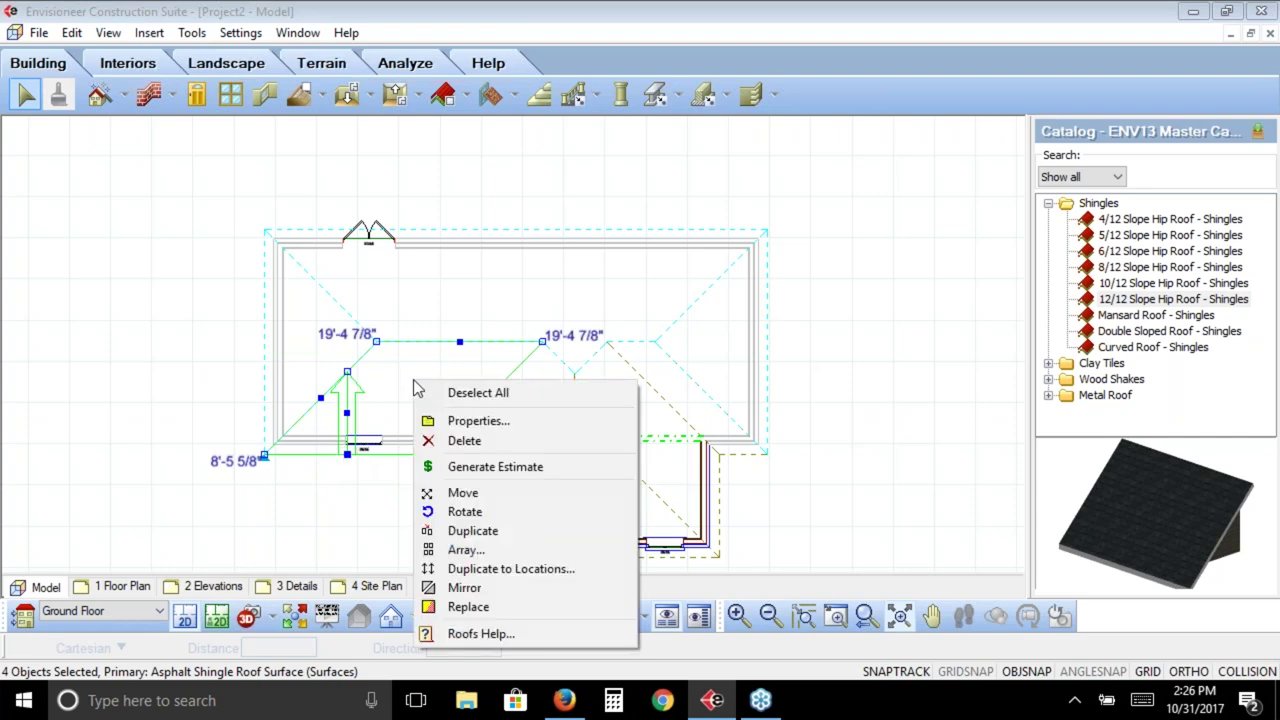
left_click(511, 420)
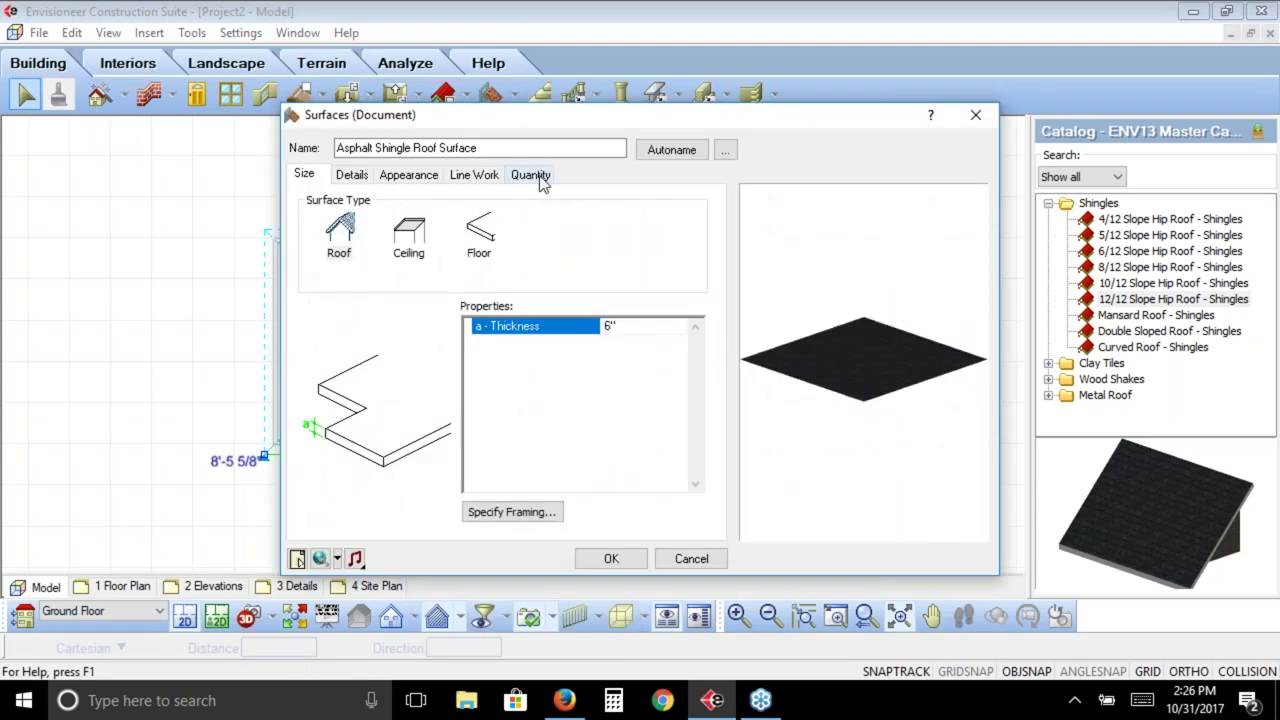
left_click(536, 175)
left_click(463, 410)
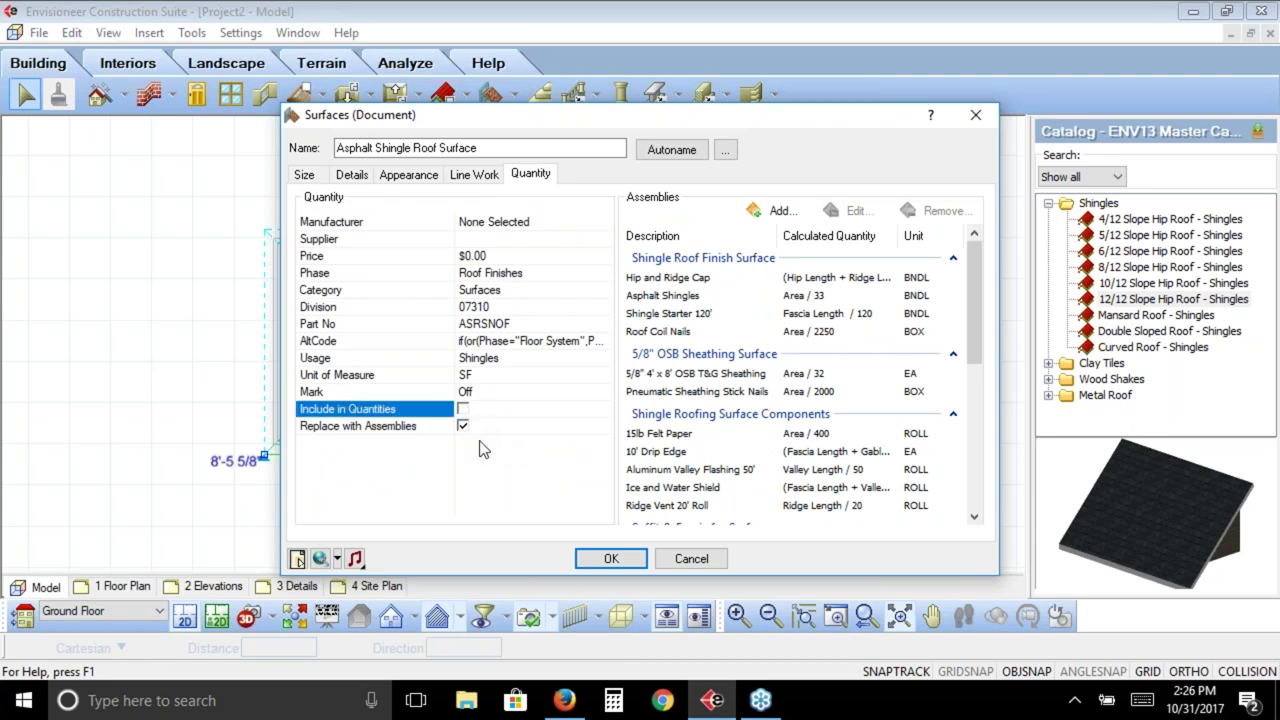
left_click(463, 427)
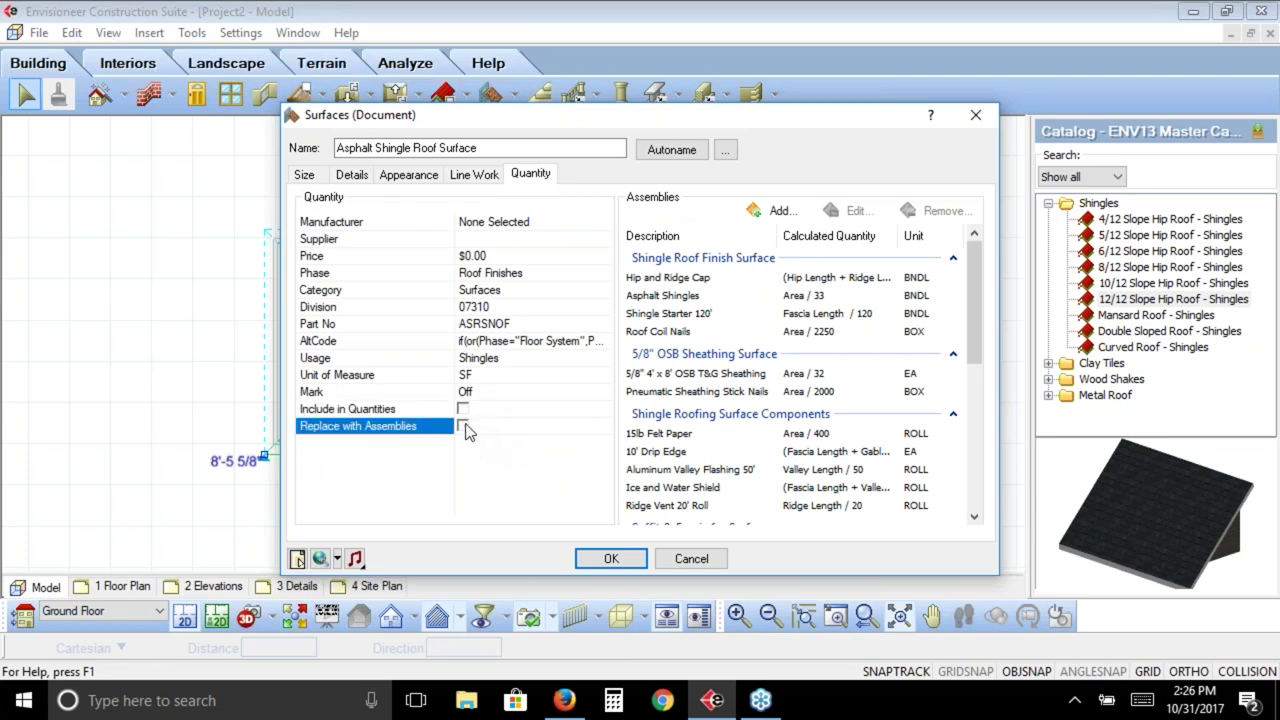
Remove every assembly from the four selected roof surfaces, from Shingle Roof Finish Surface through Roof Measurements for Surfaces
left_click(762, 260)
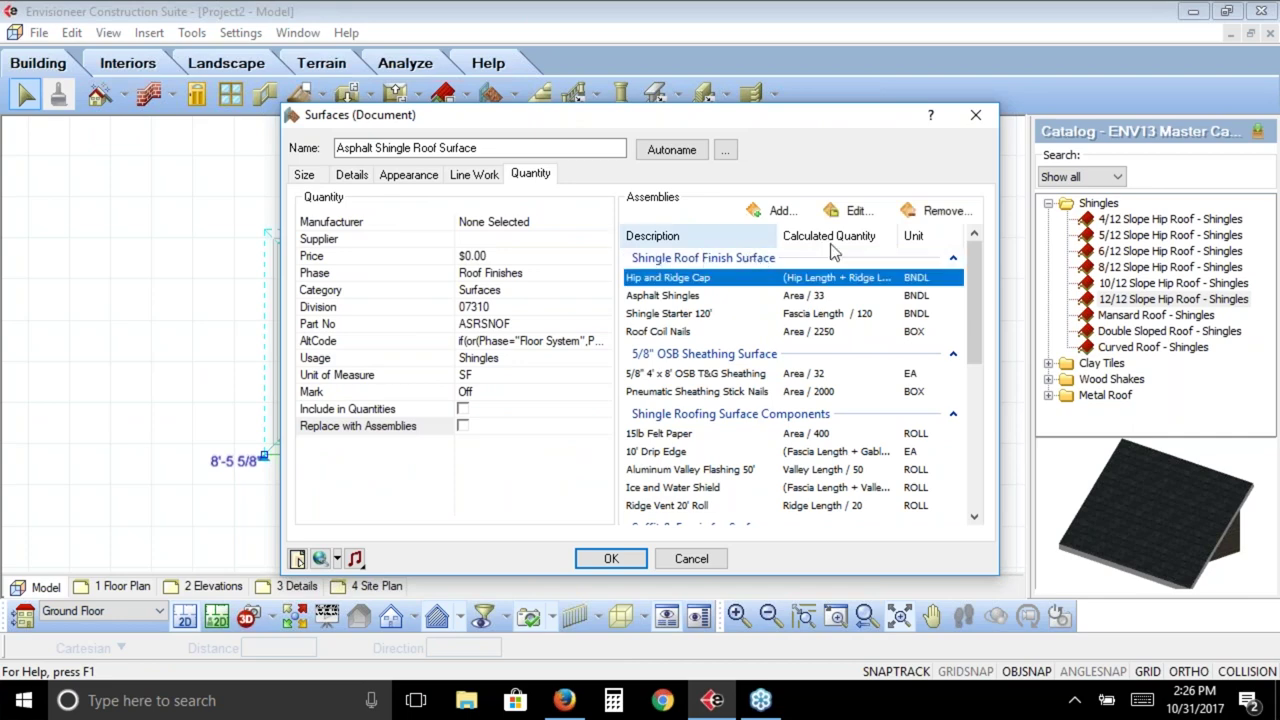
left_click(940, 211)
left_click(675, 259)
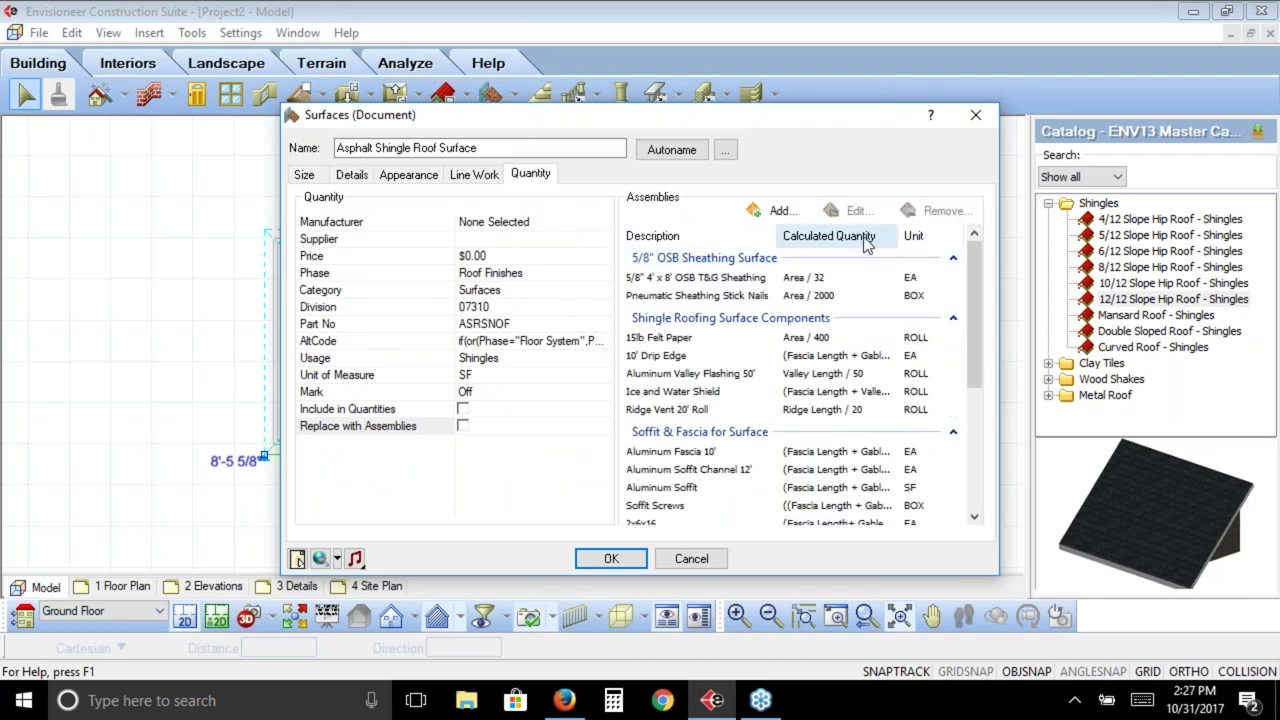
left_click(932, 210)
left_click(768, 259)
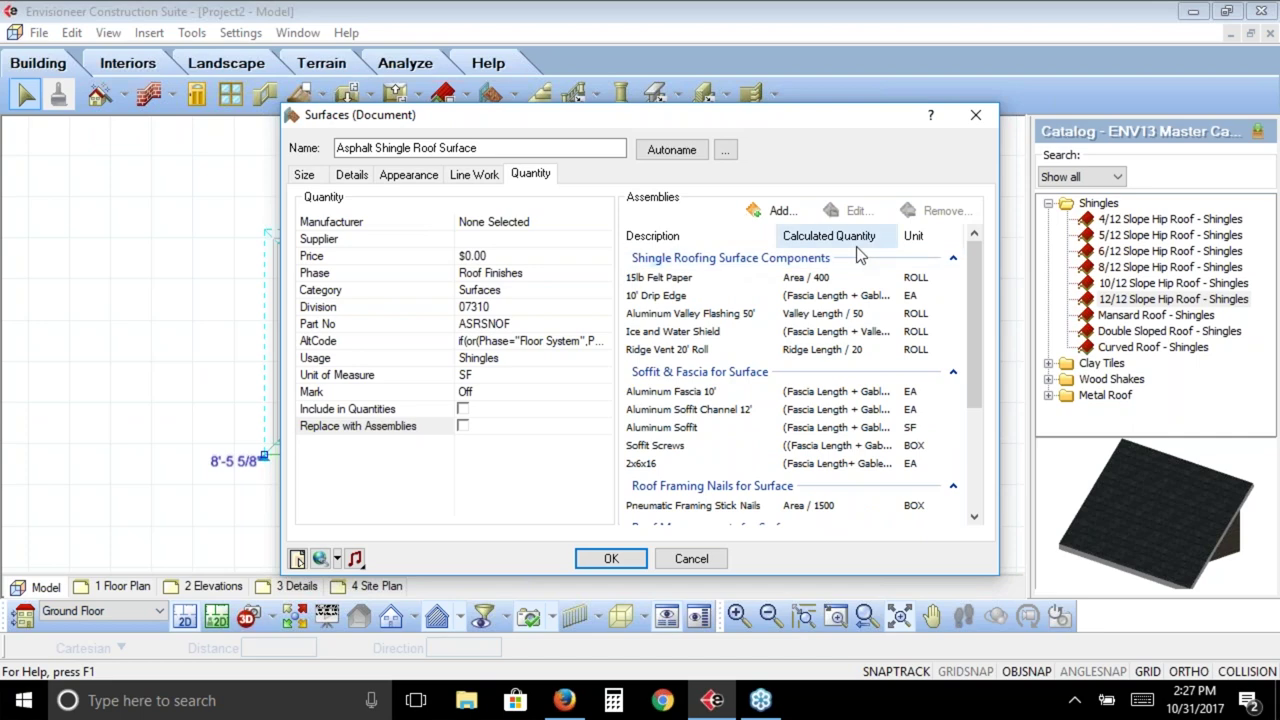
left_click(940, 211)
left_click(800, 257)
left_click(940, 211)
left_click(908, 277)
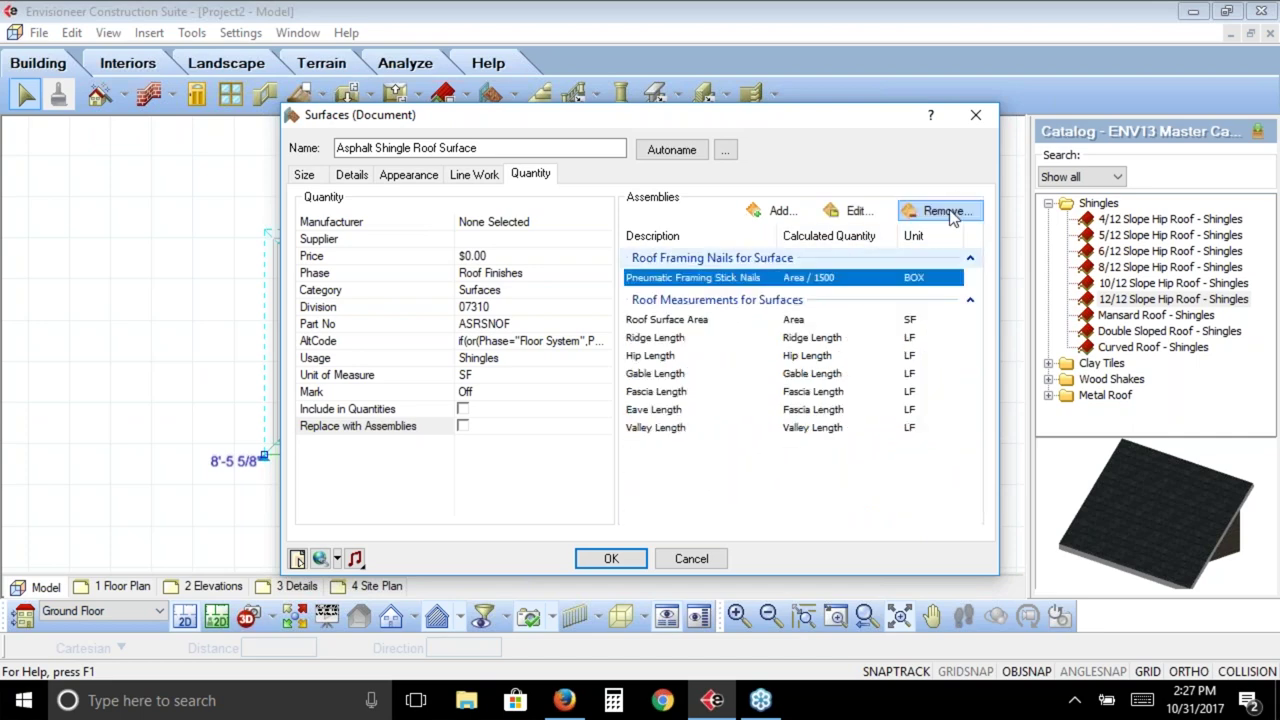
left_click(950, 211)
left_click(794, 260)
left_click(945, 212)
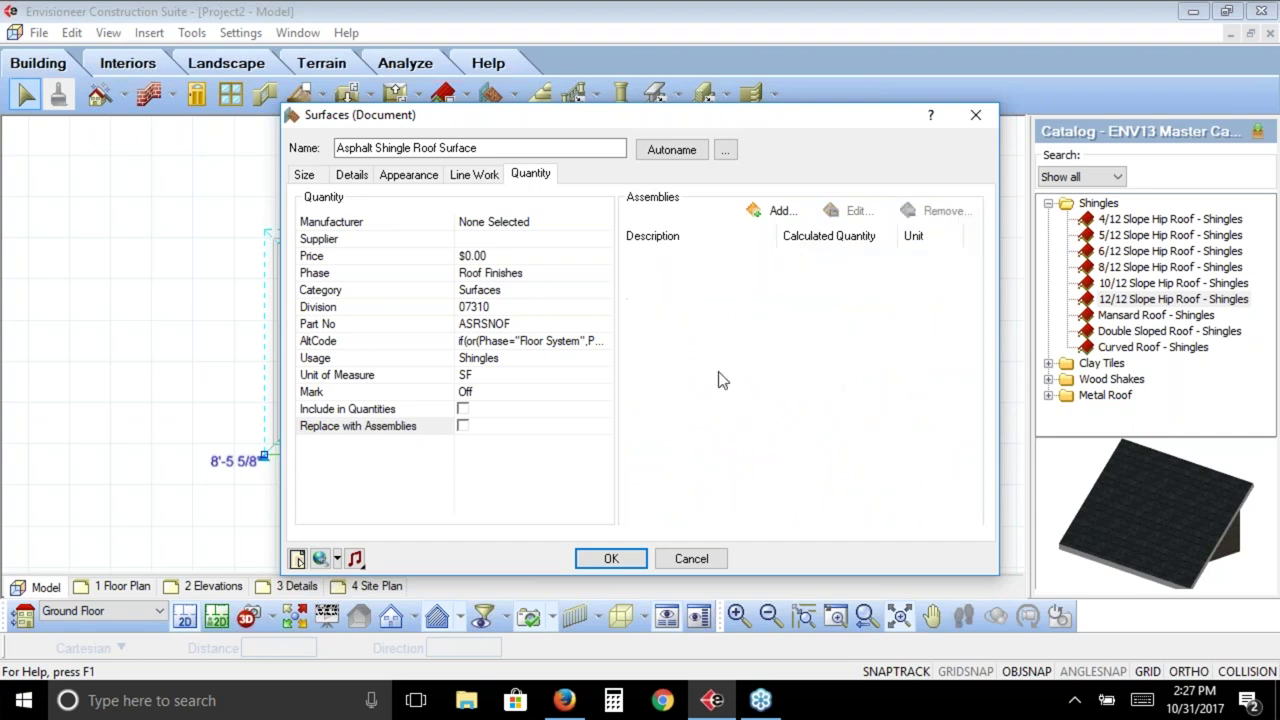
Set Include in Framing to No for the selected surfaces' rafters, opening headers, fascia, ridge and hip members
left_click(304, 174)
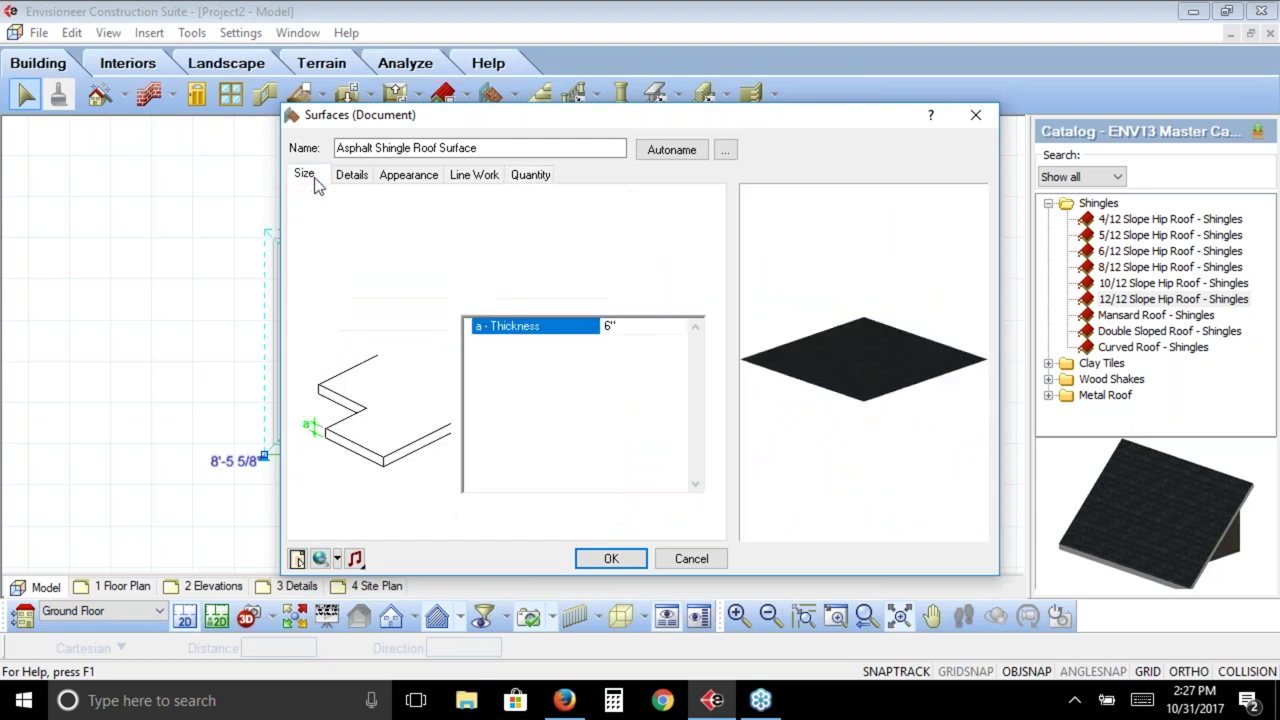
left_click(503, 513)
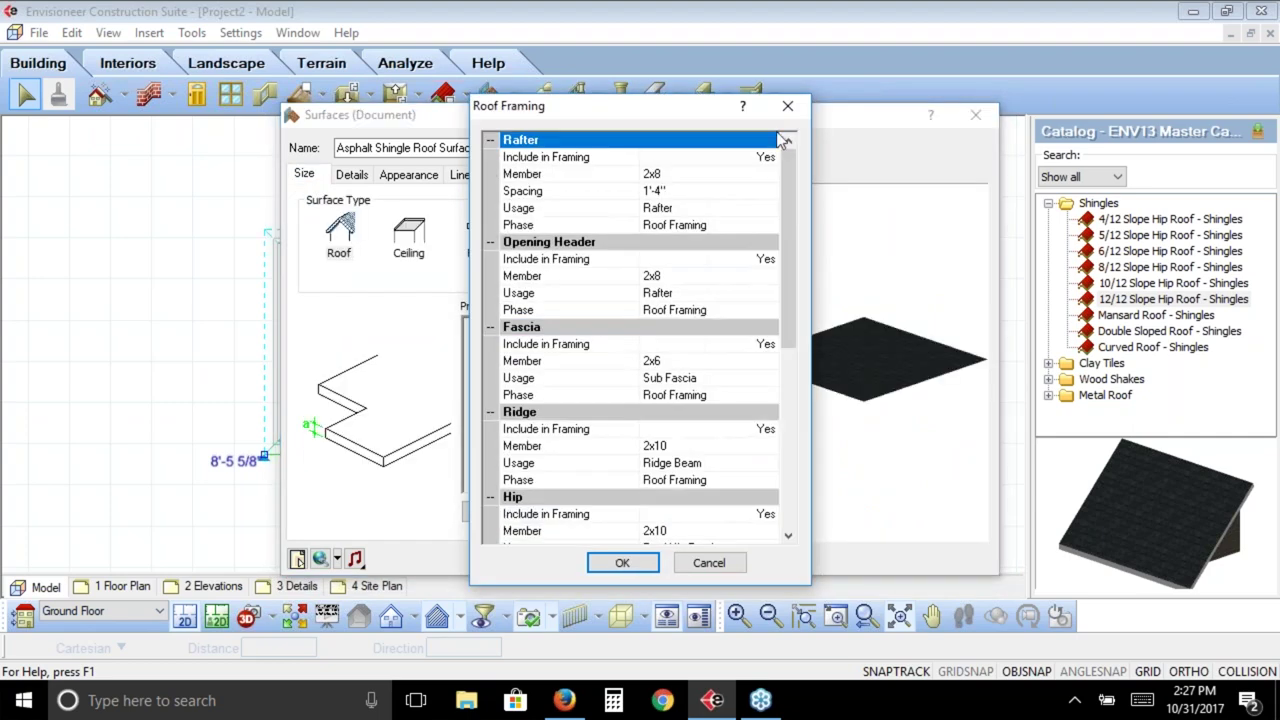
left_click(773, 159)
left_click(771, 158)
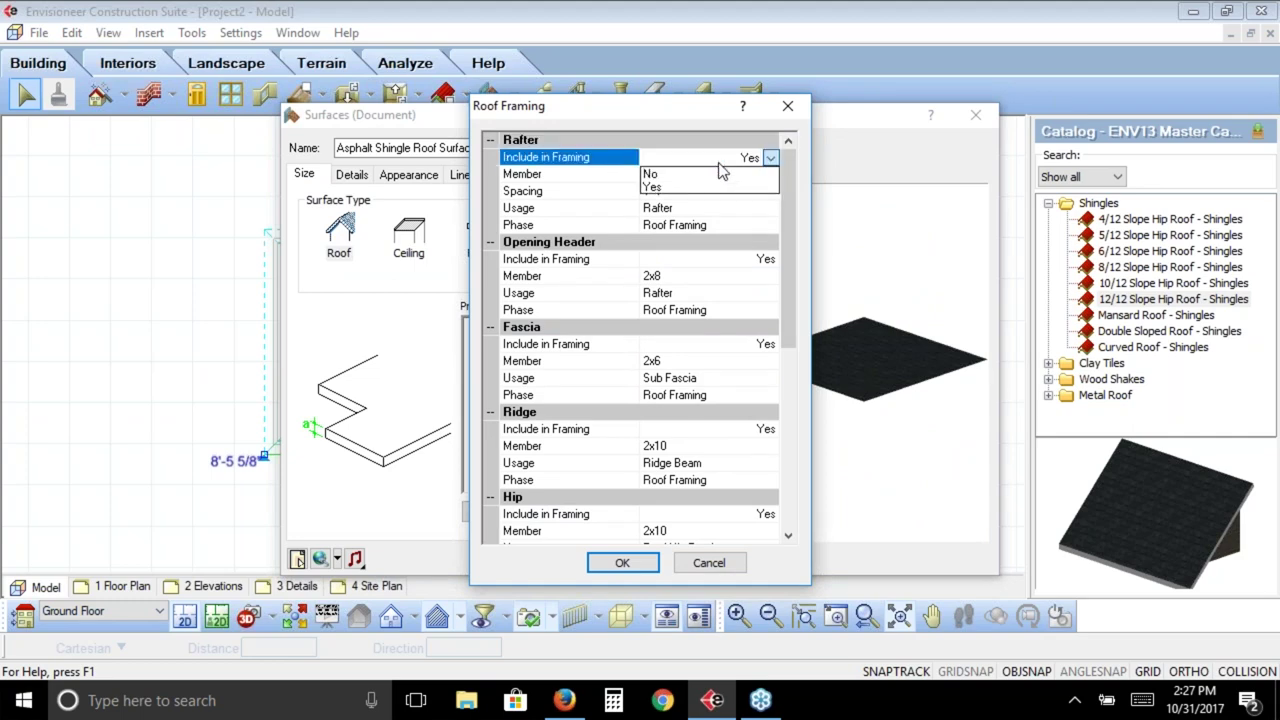
left_click(662, 173)
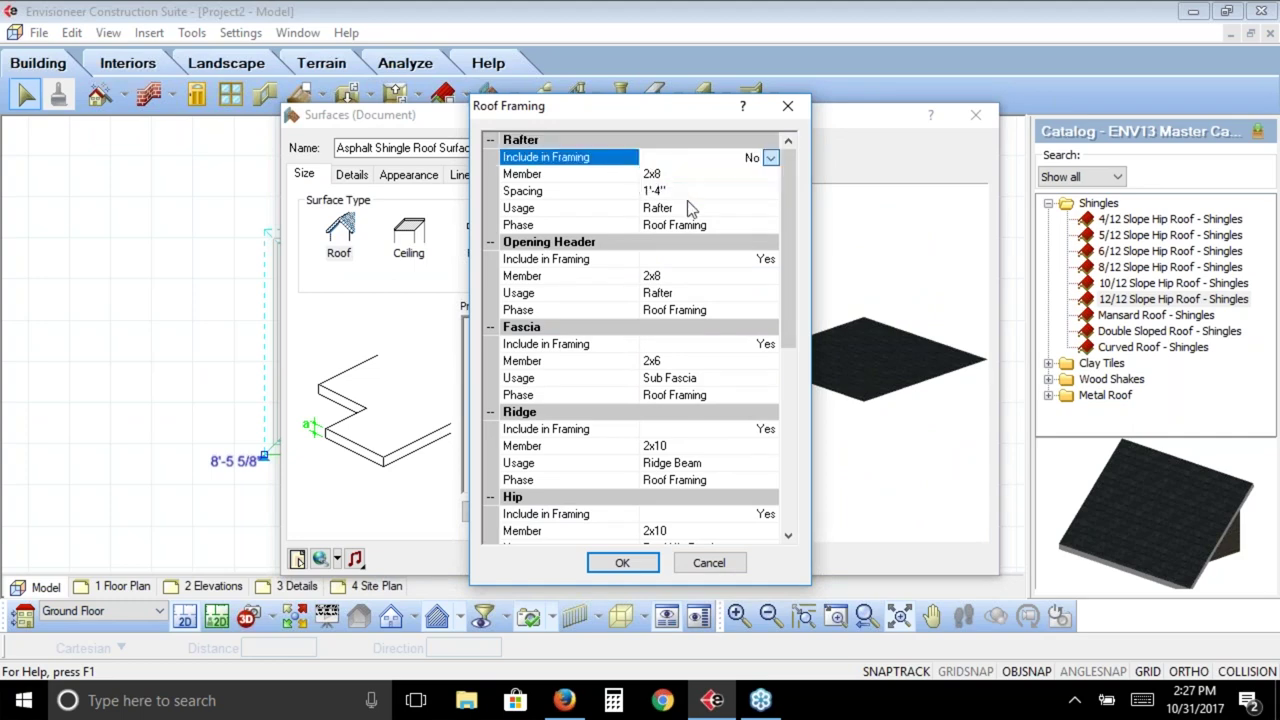
left_click(757, 260)
left_click(770, 260)
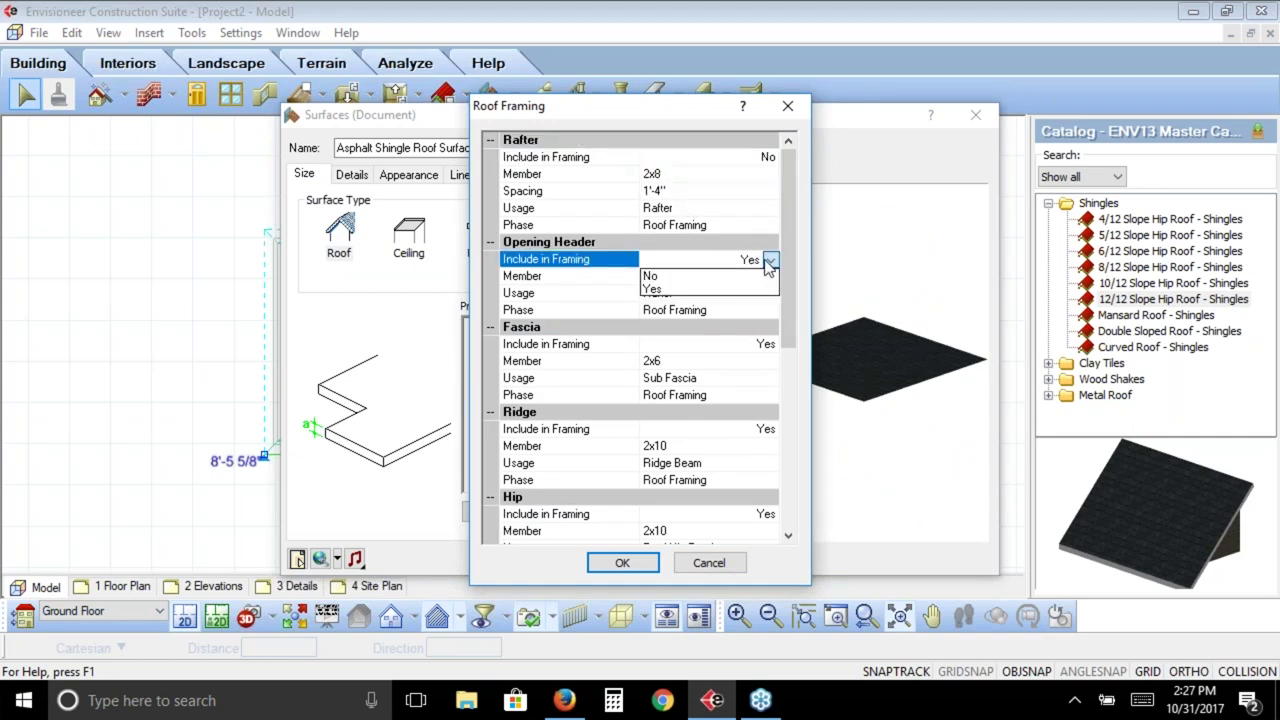
left_click(745, 275)
left_click(765, 344)
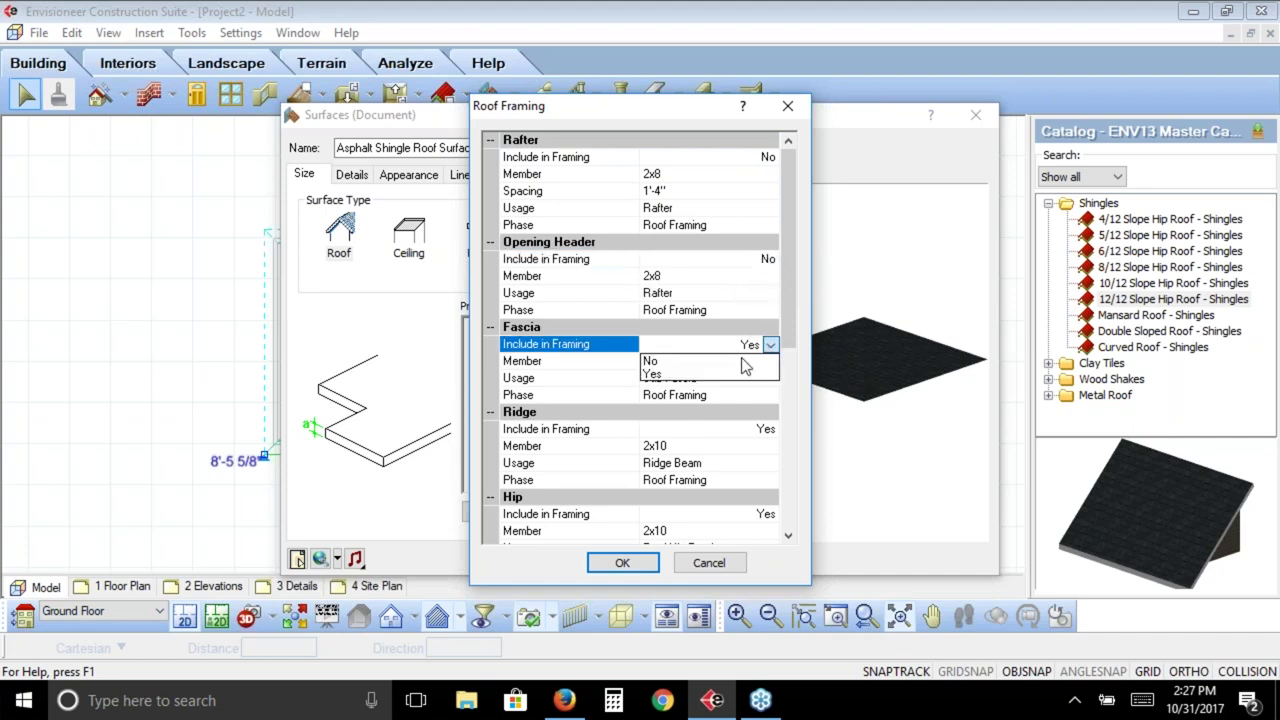
left_click(660, 361)
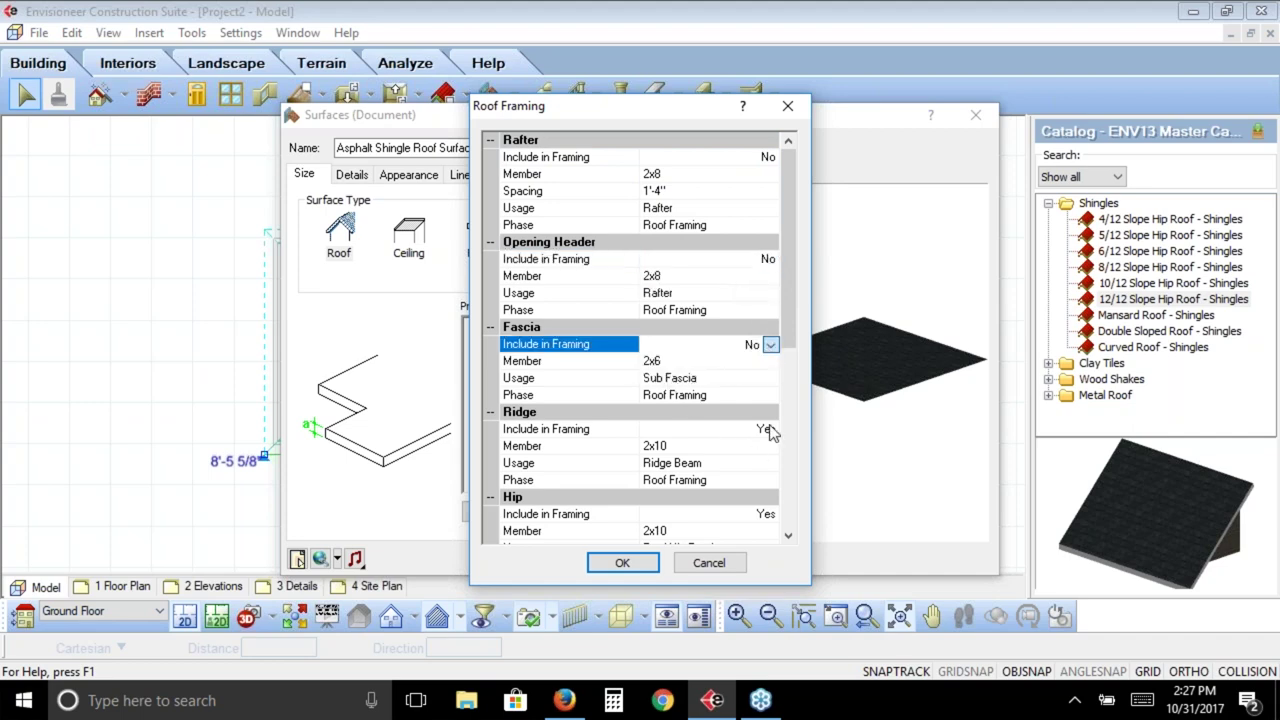
left_click(768, 430)
left_click(745, 441)
left_click(771, 514)
left_click(723, 522)
Set Include in Framing to No for the valley, gable and gable ladder members, apply the surface properties and deselect the surfaces
left_click_drag(786, 368, 785, 493)
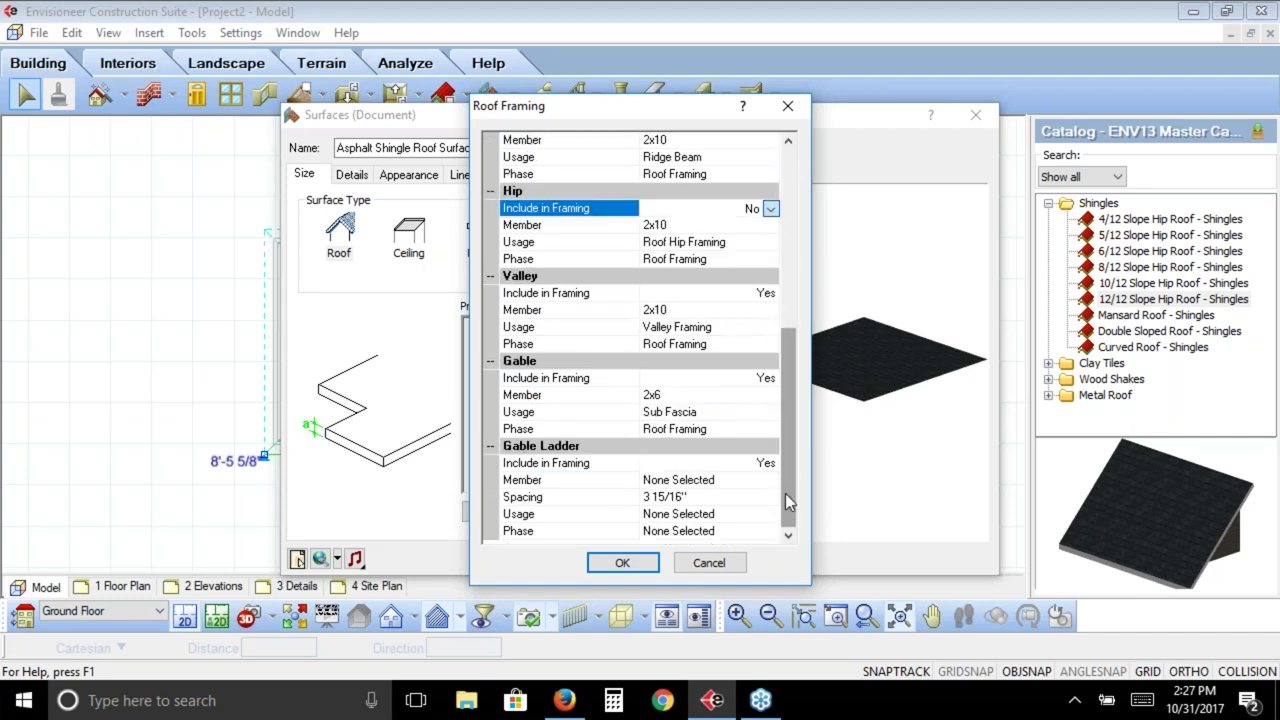
left_click(770, 294)
left_click(672, 310)
left_click(766, 380)
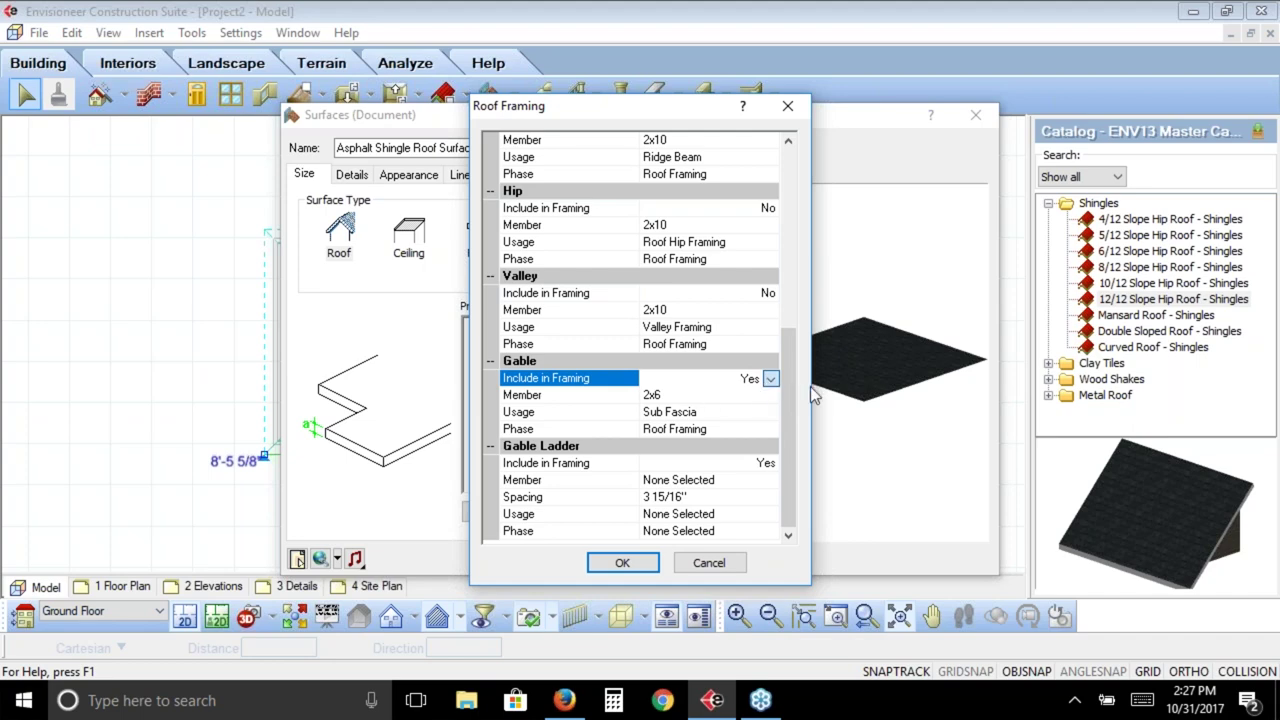
left_click(770, 379)
left_click(686, 396)
left_click(769, 465)
left_click(727, 481)
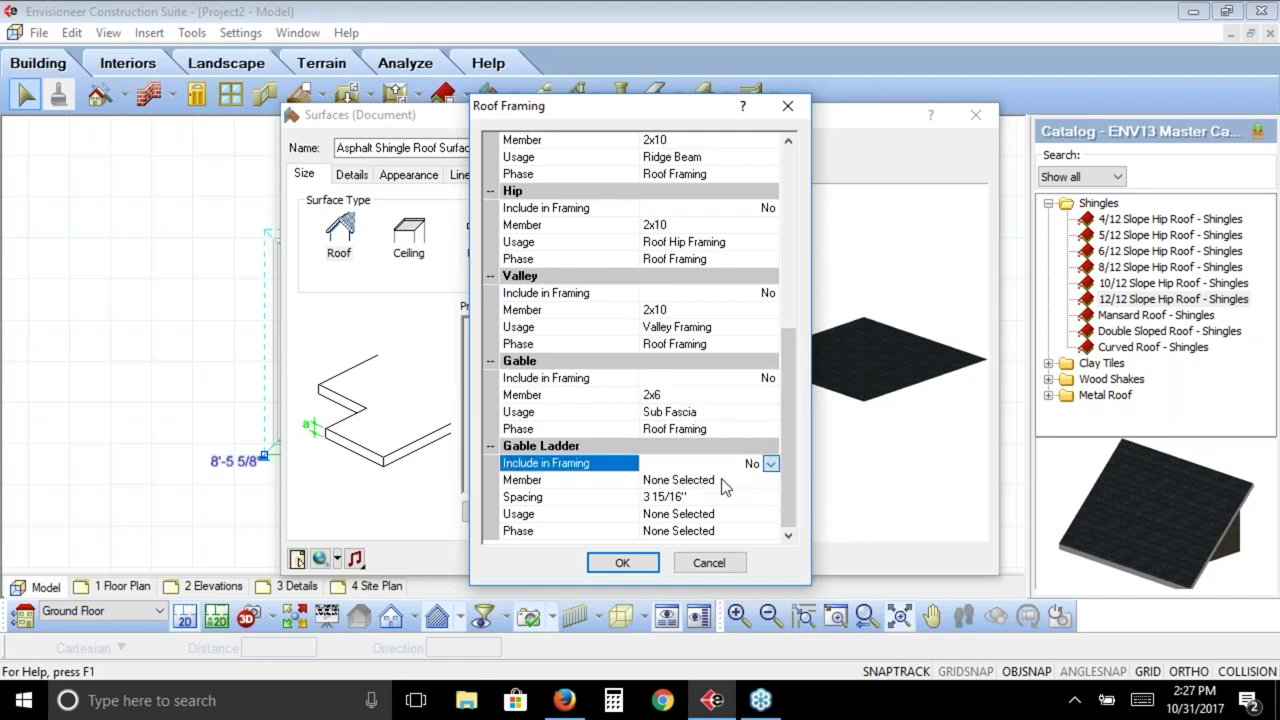
left_click(622, 563)
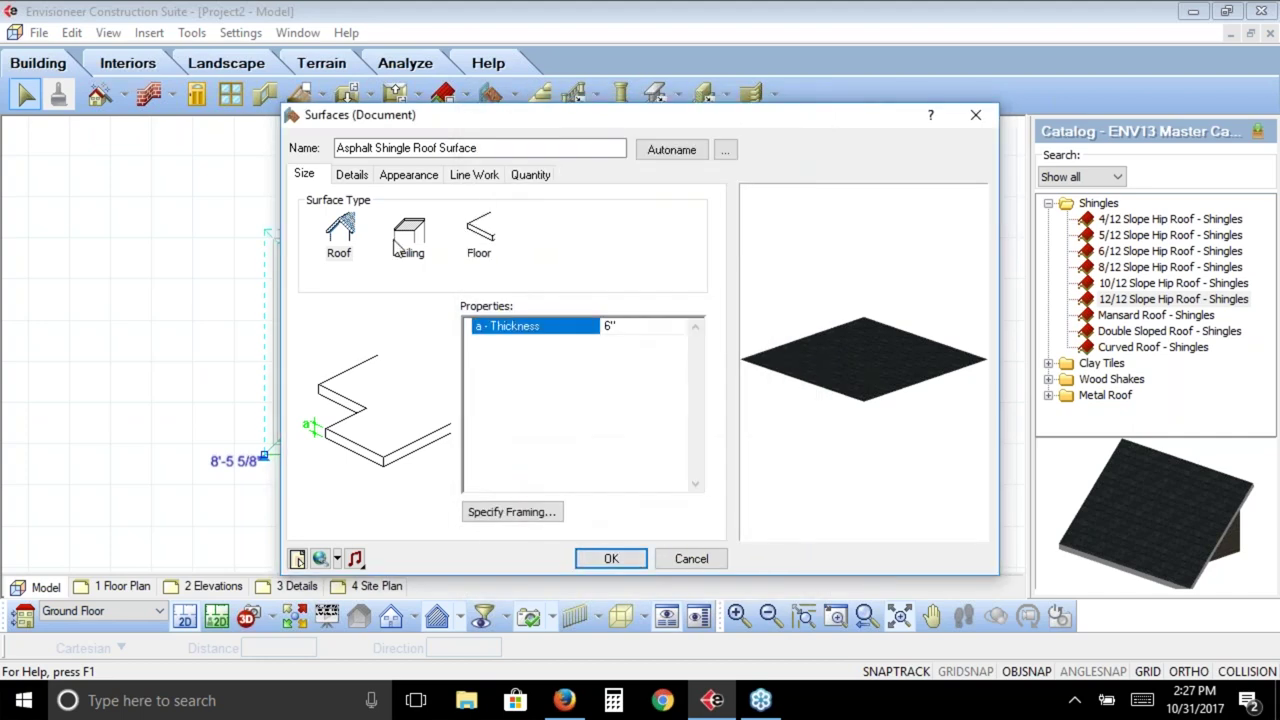
left_click(530, 175)
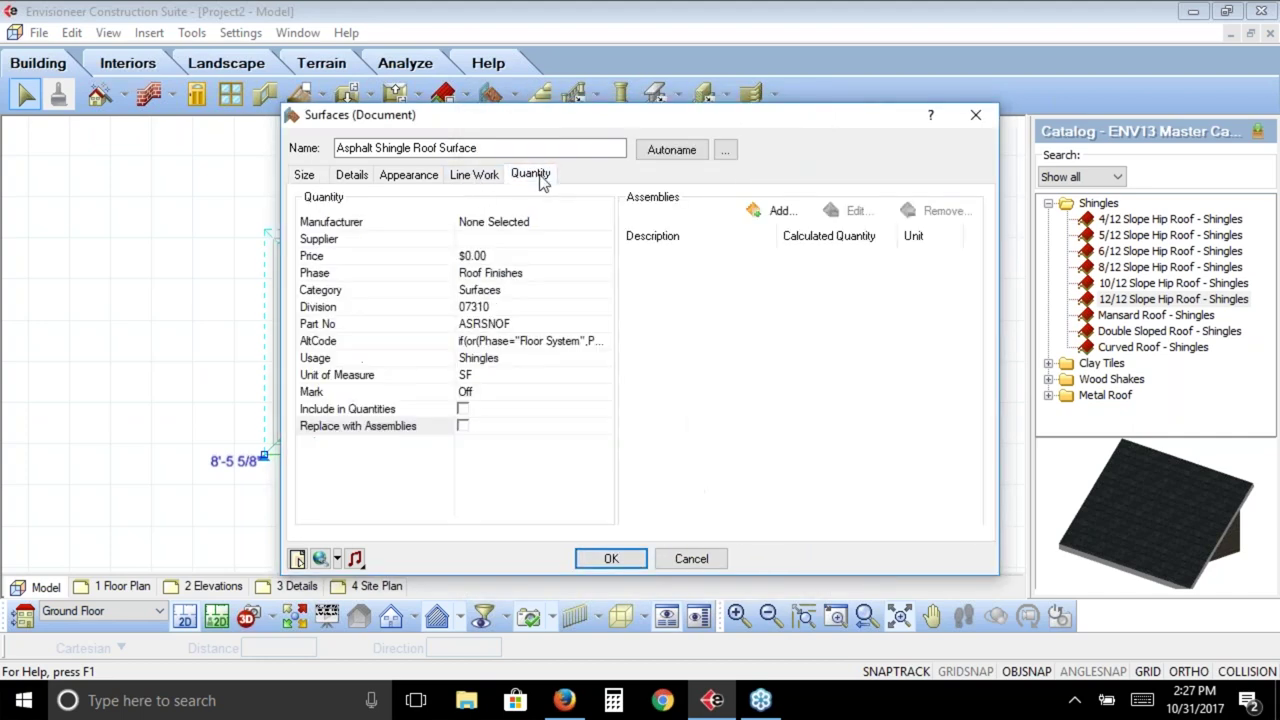
left_click(623, 560)
left_click(812, 340)
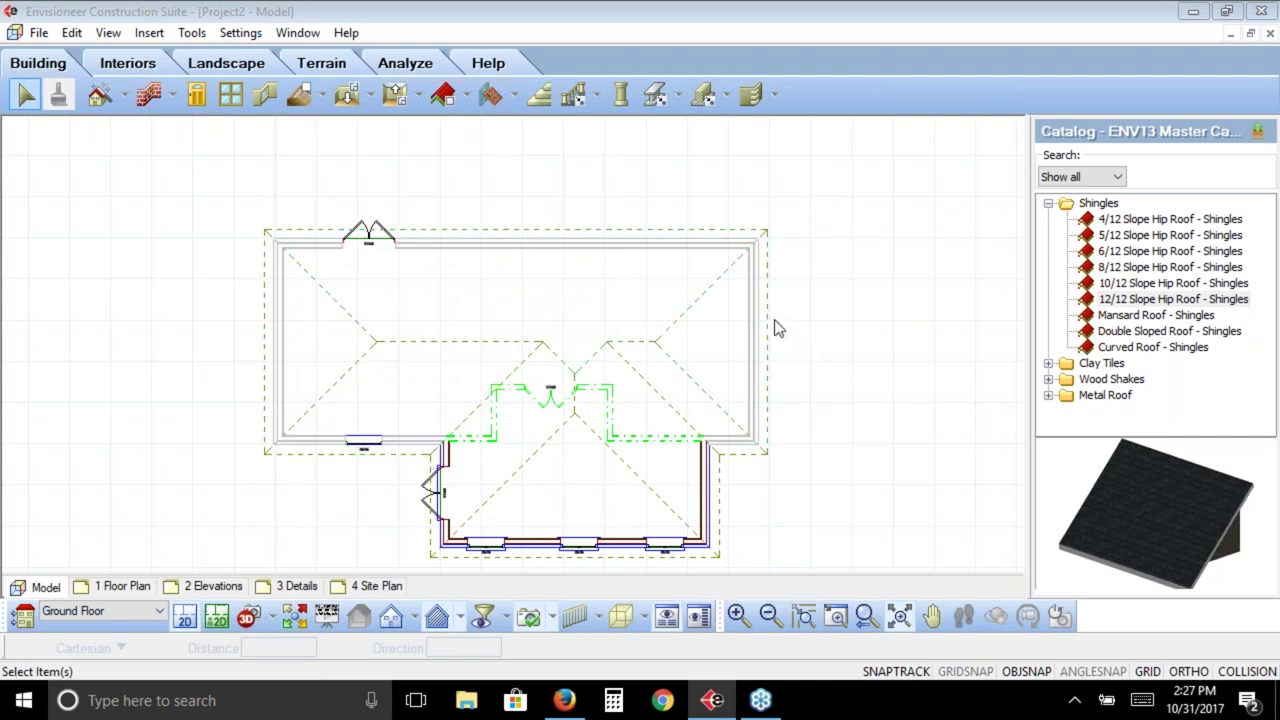
Check the quantity and roof framing settings of the hip surface at the existing house's right end
left_click(772, 328)
right_click(772, 328)
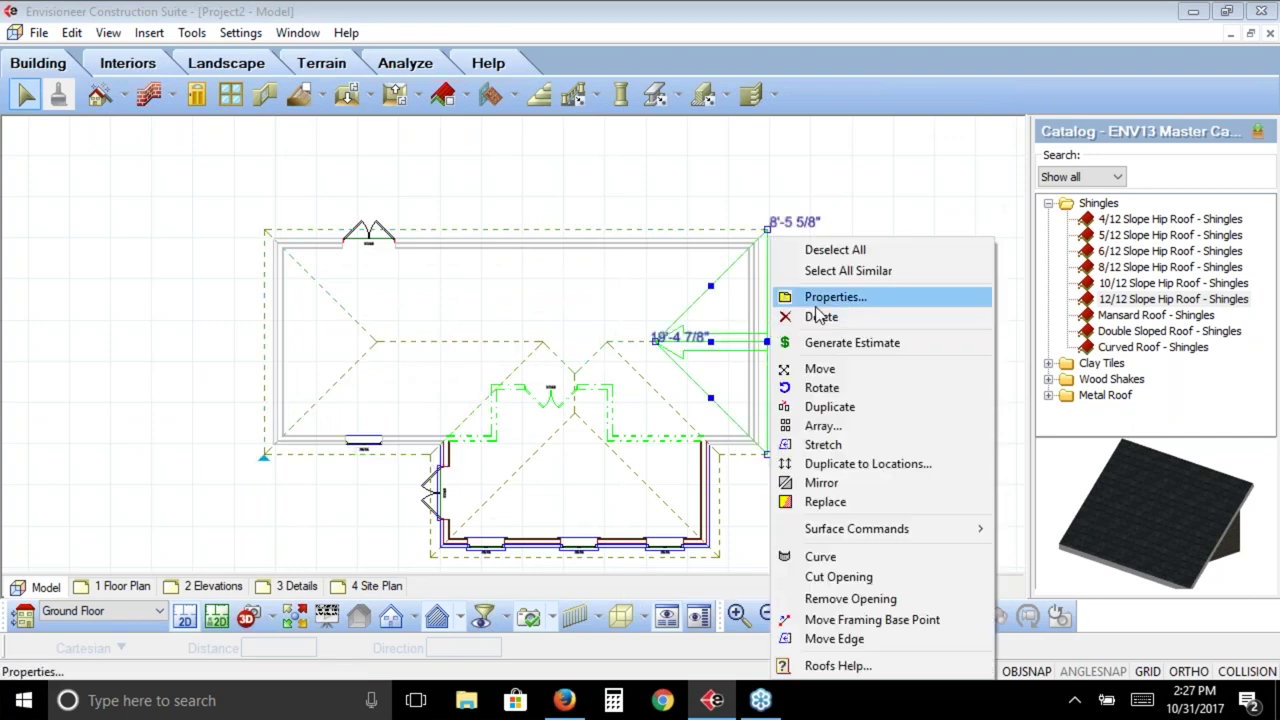
left_click(815, 299)
left_click(530, 175)
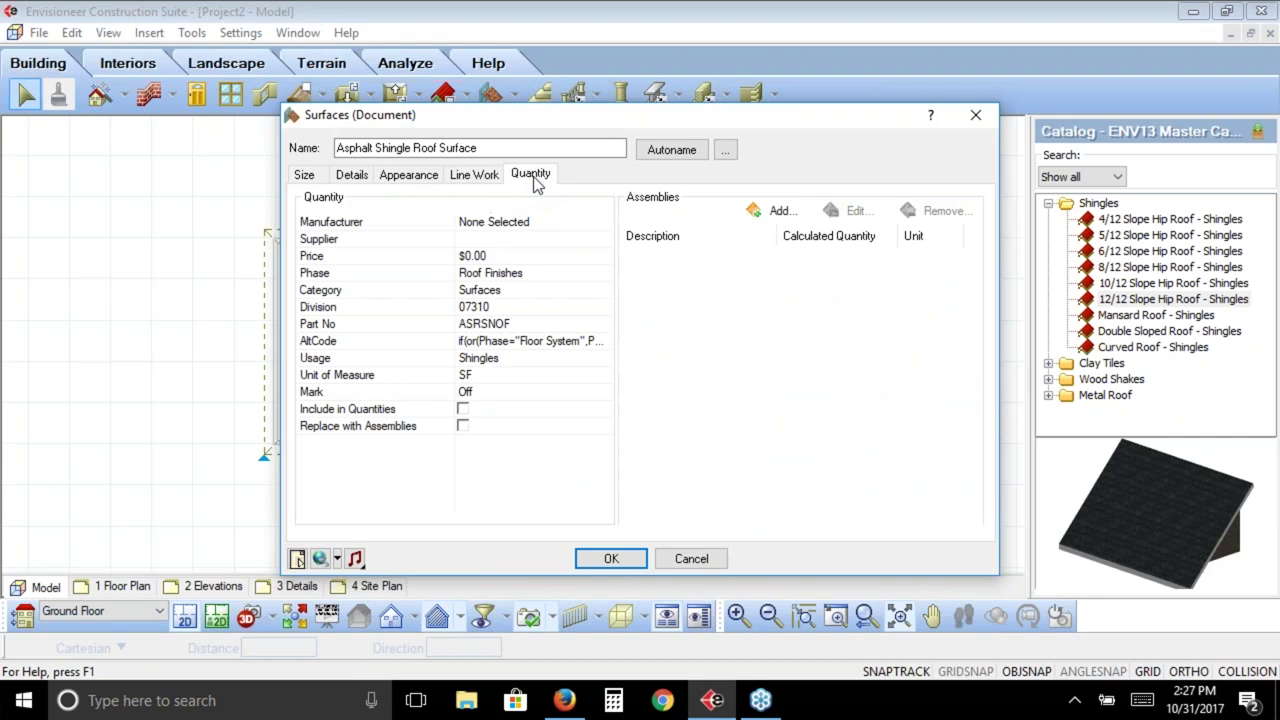
left_click(306, 175)
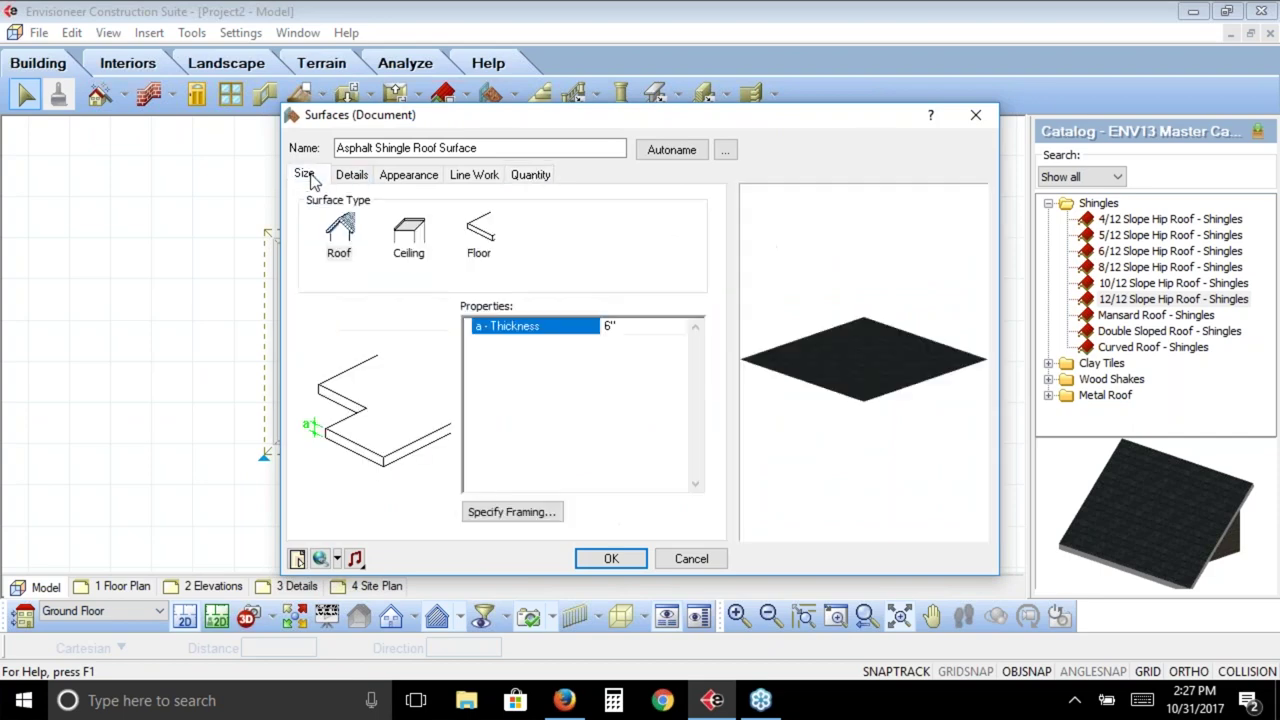
left_click(528, 524)
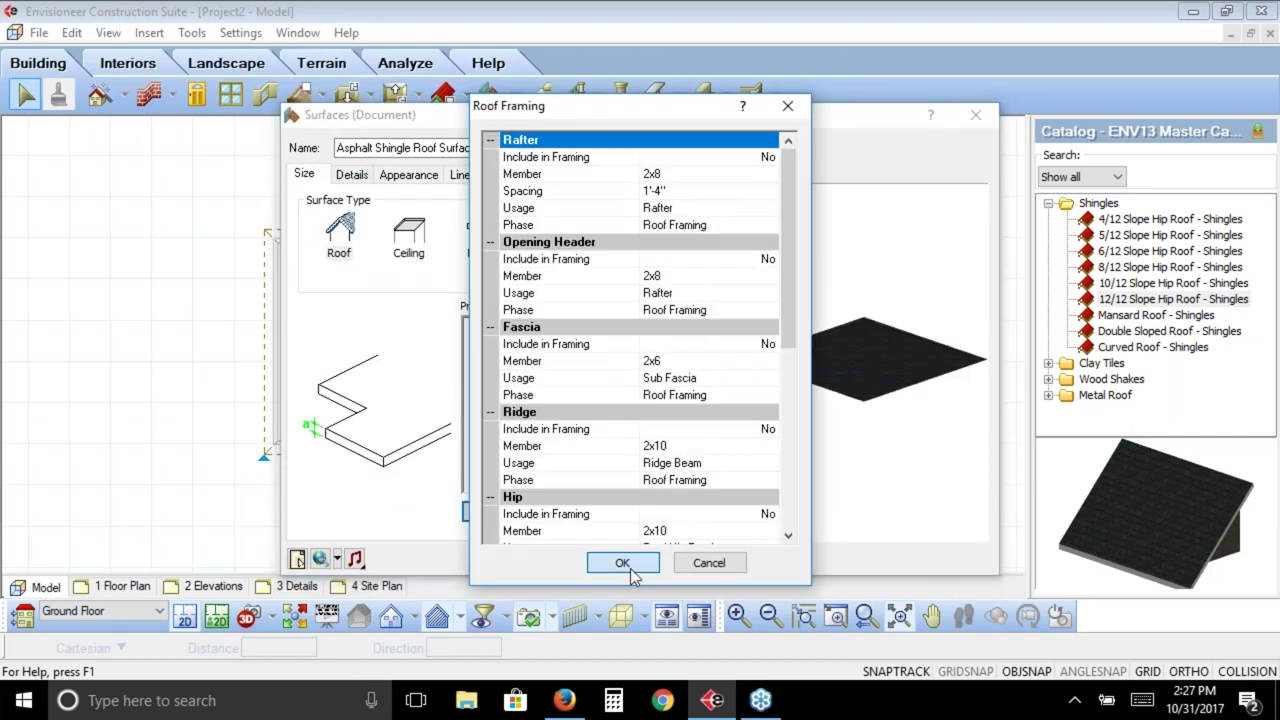
left_click(640, 560)
left_click(611, 558)
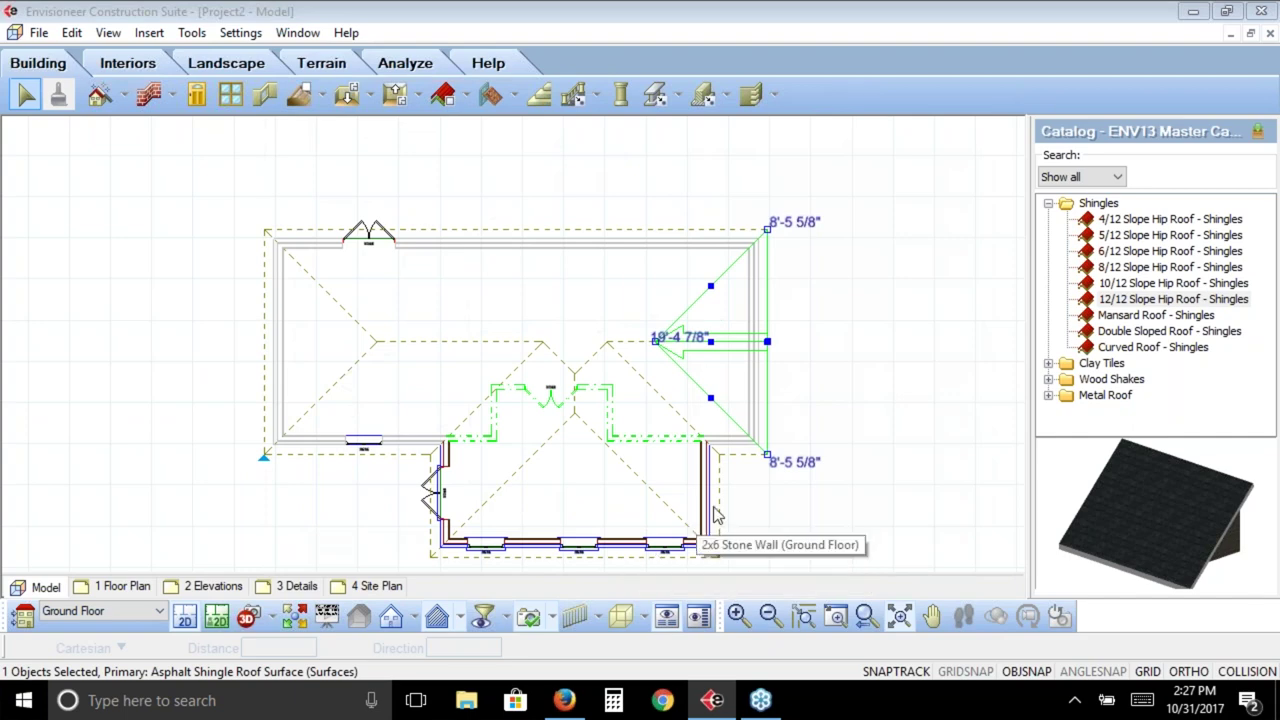
Check the quantity assemblies and roof framing settings of the addition's right-side roof surface
right_click(611, 510)
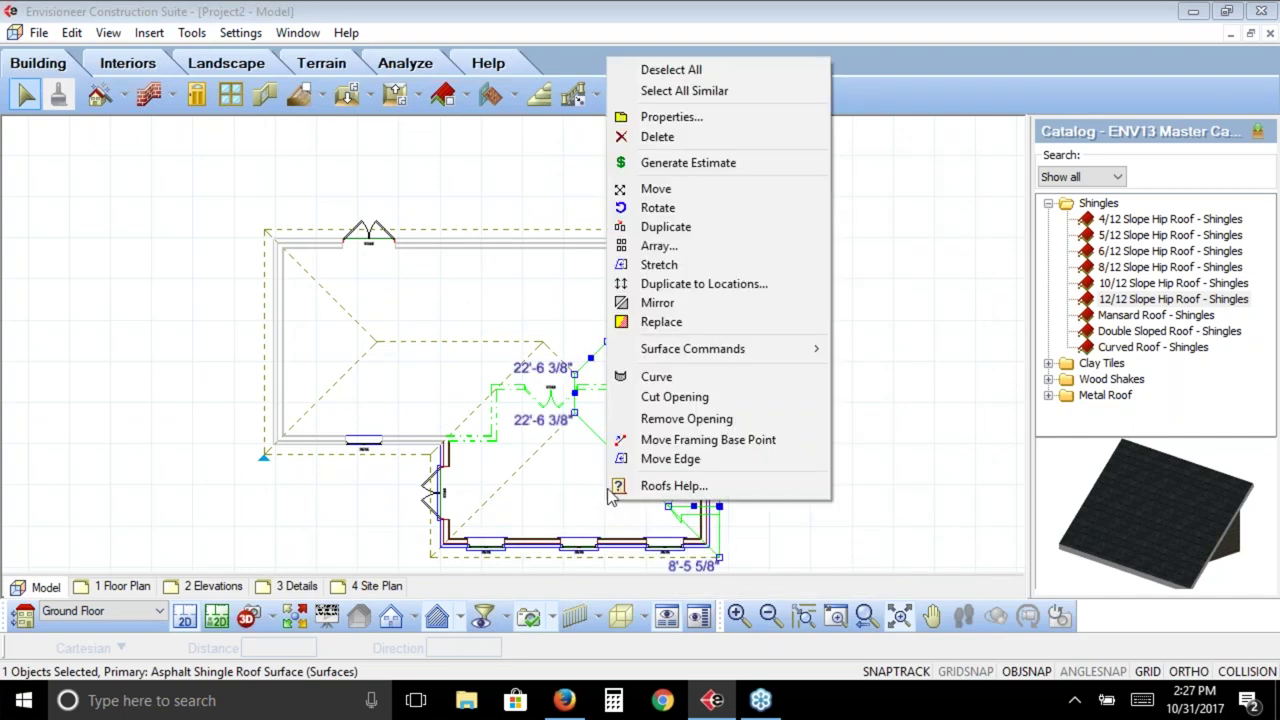
left_click(668, 118)
left_click(545, 176)
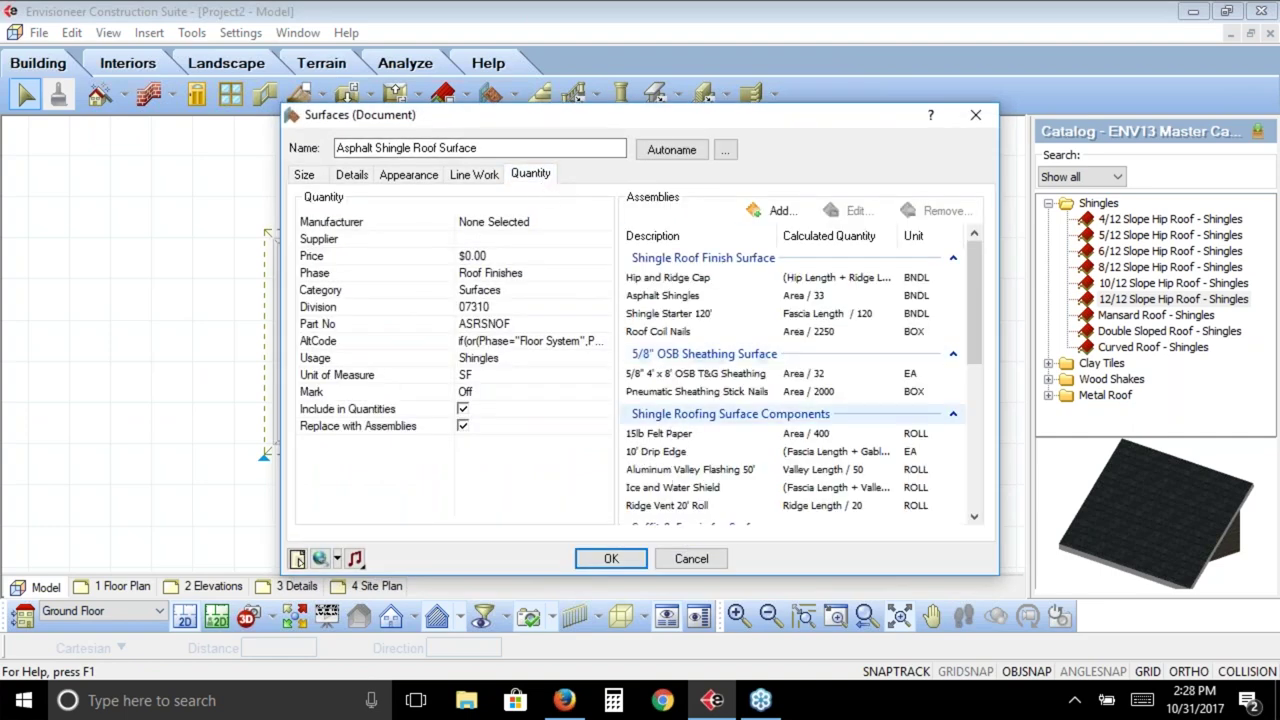
left_click(304, 175)
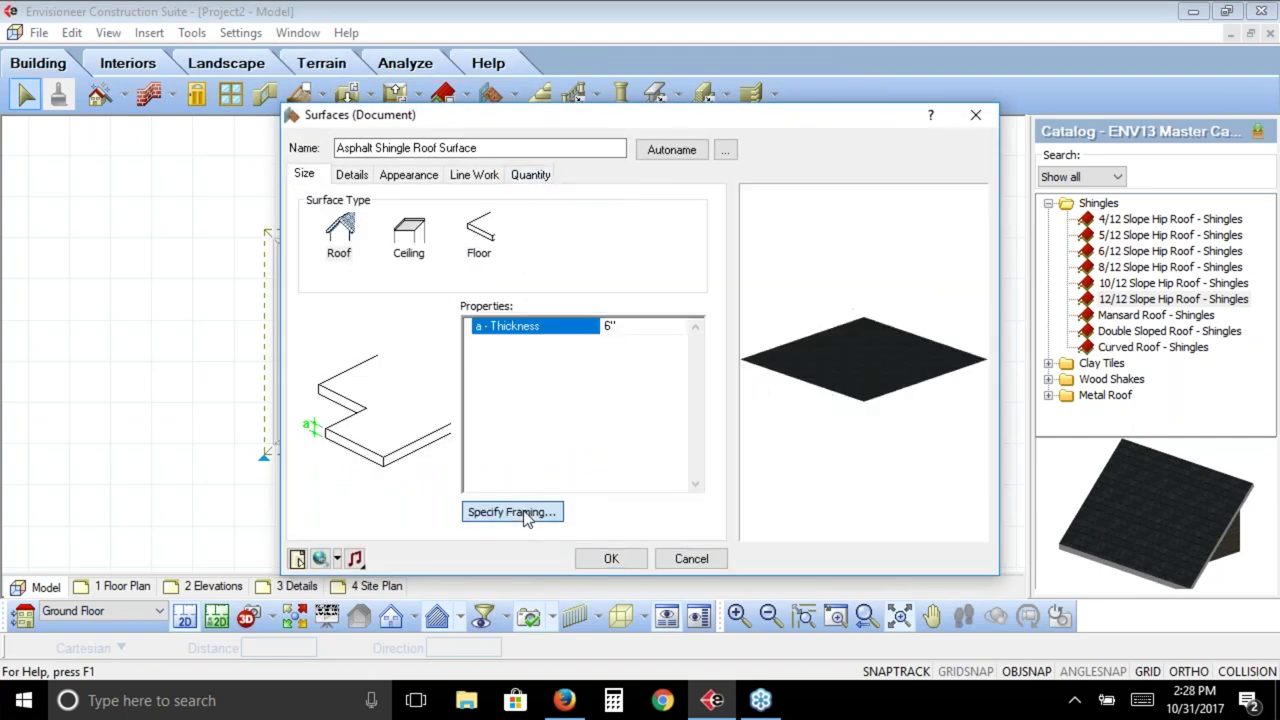
left_click(526, 511)
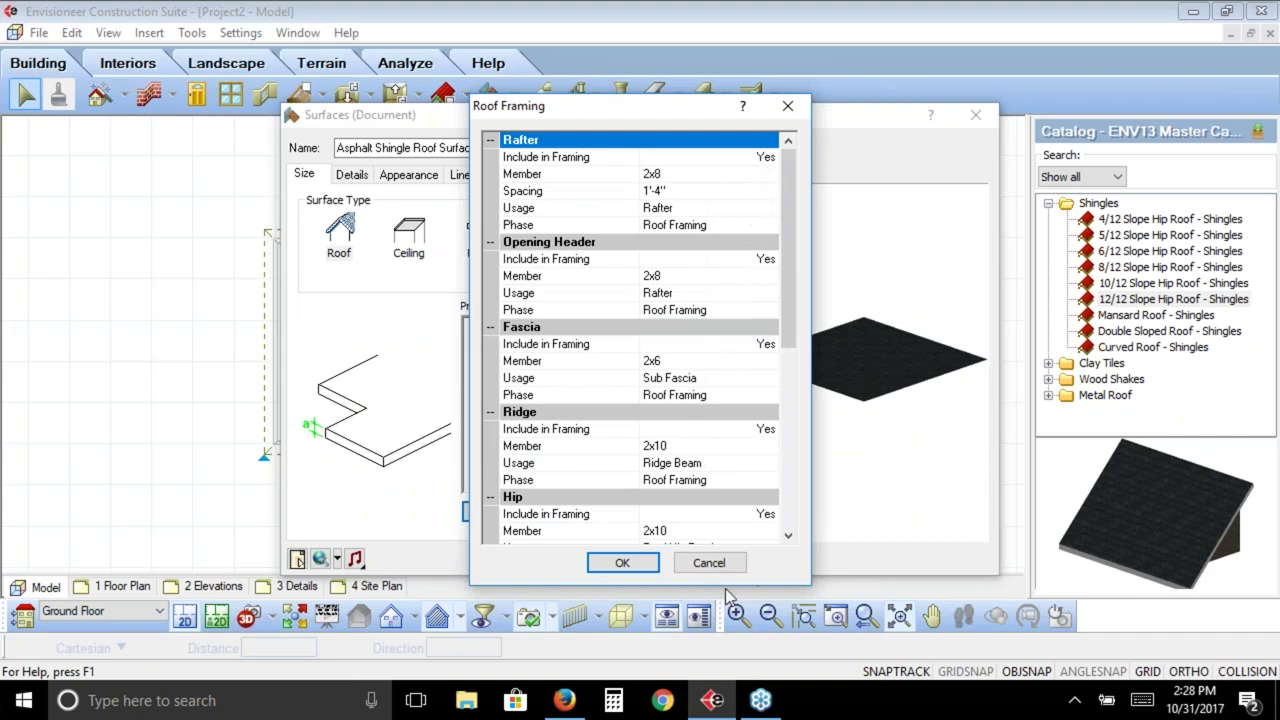
left_click(617, 566)
left_click(609, 557)
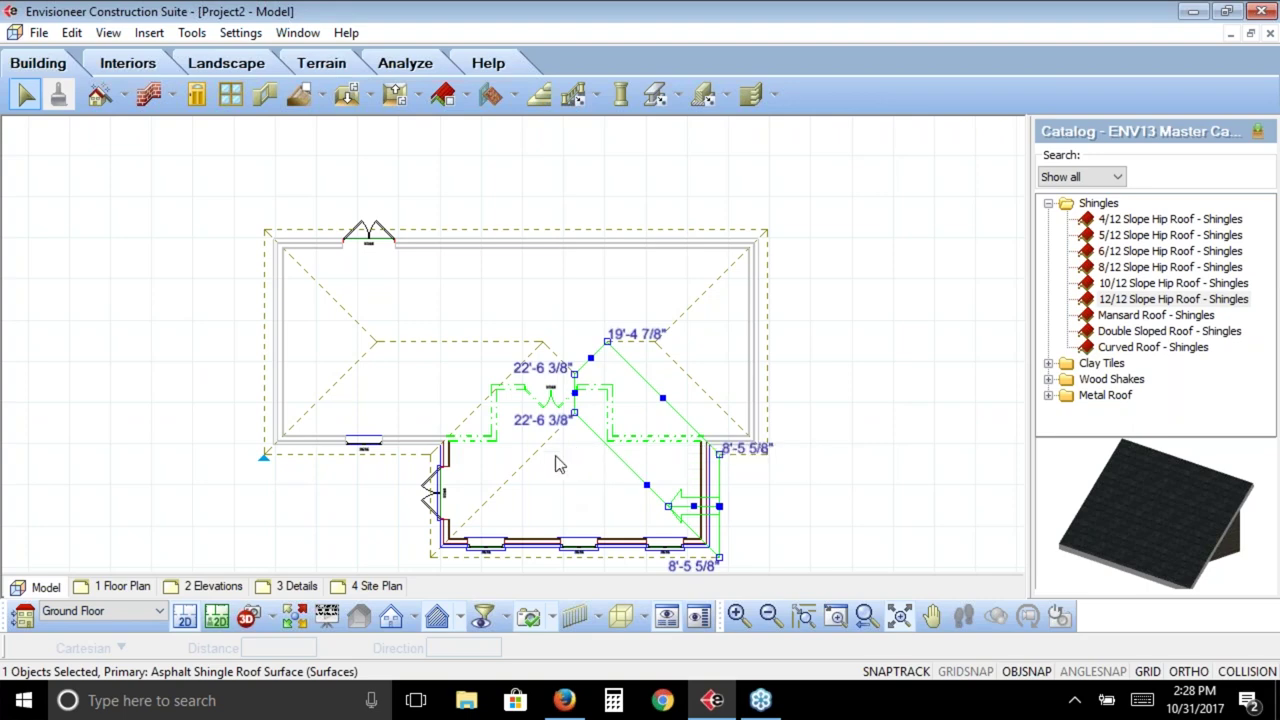
Generate the project estimate, enlarge the report to full screen and narrow the part number column
left_click(192, 32)
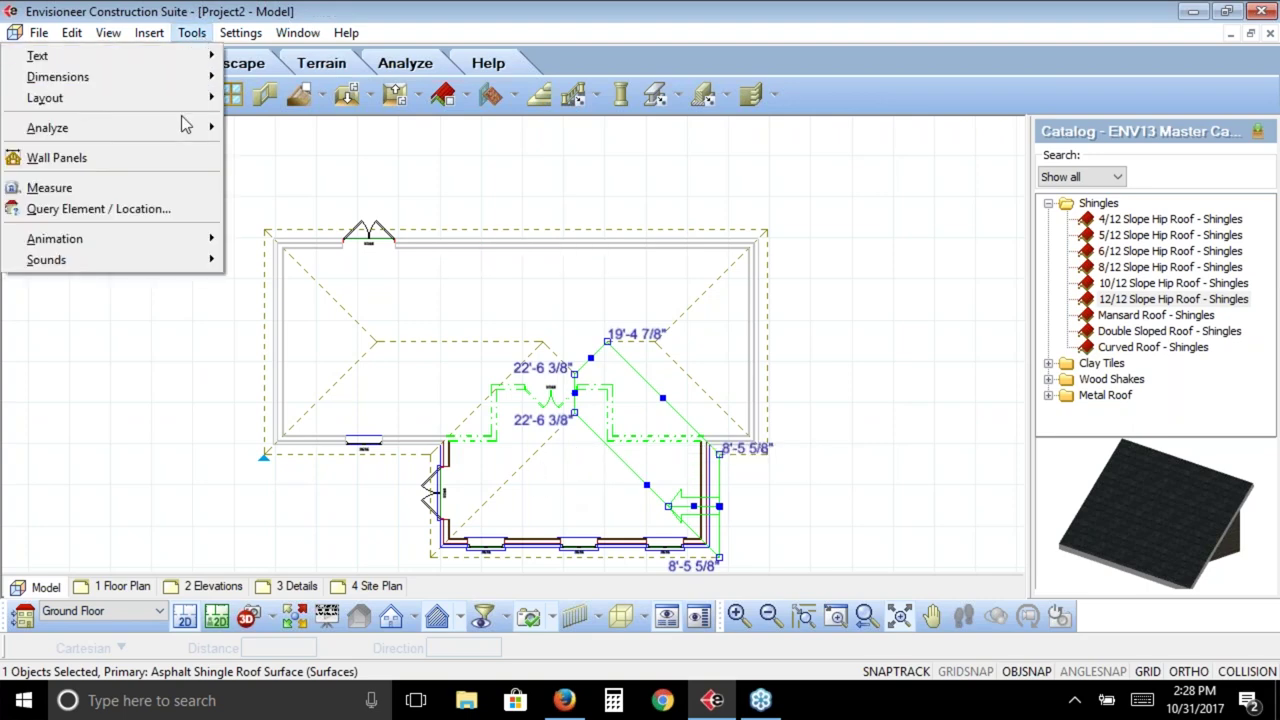
mouse_move(188, 125)
left_click(355, 157)
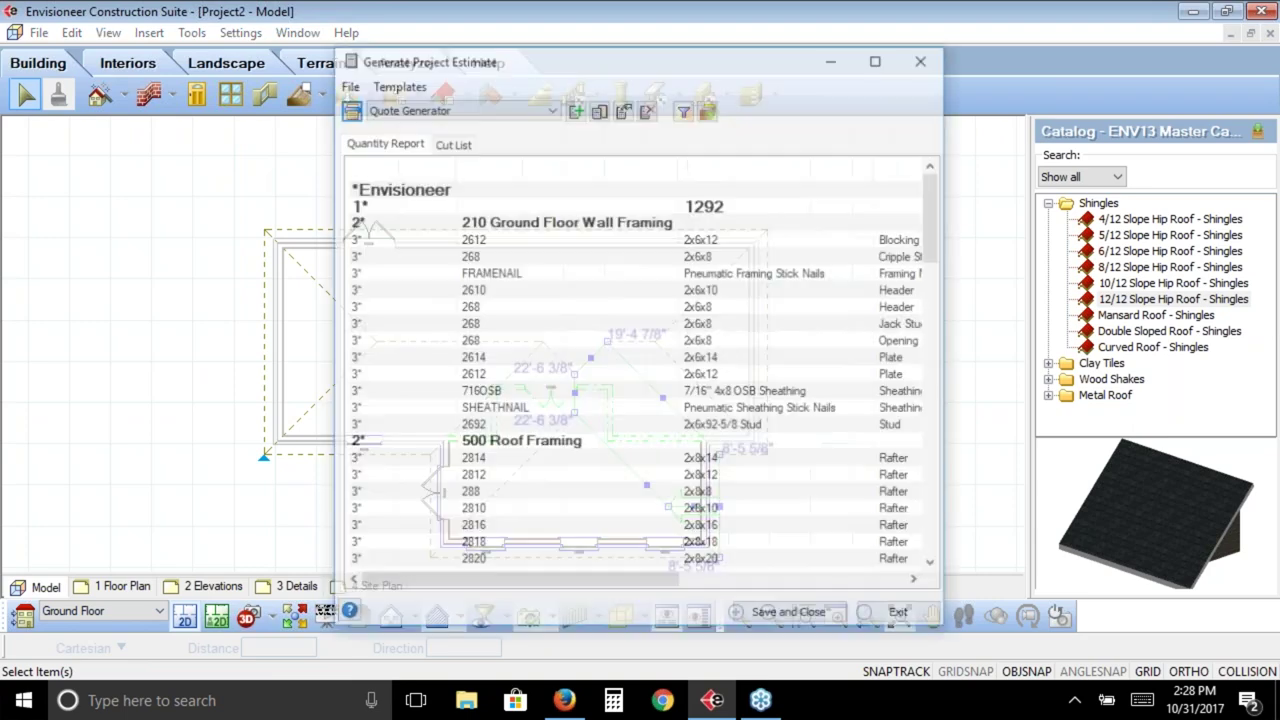
left_click(878, 60)
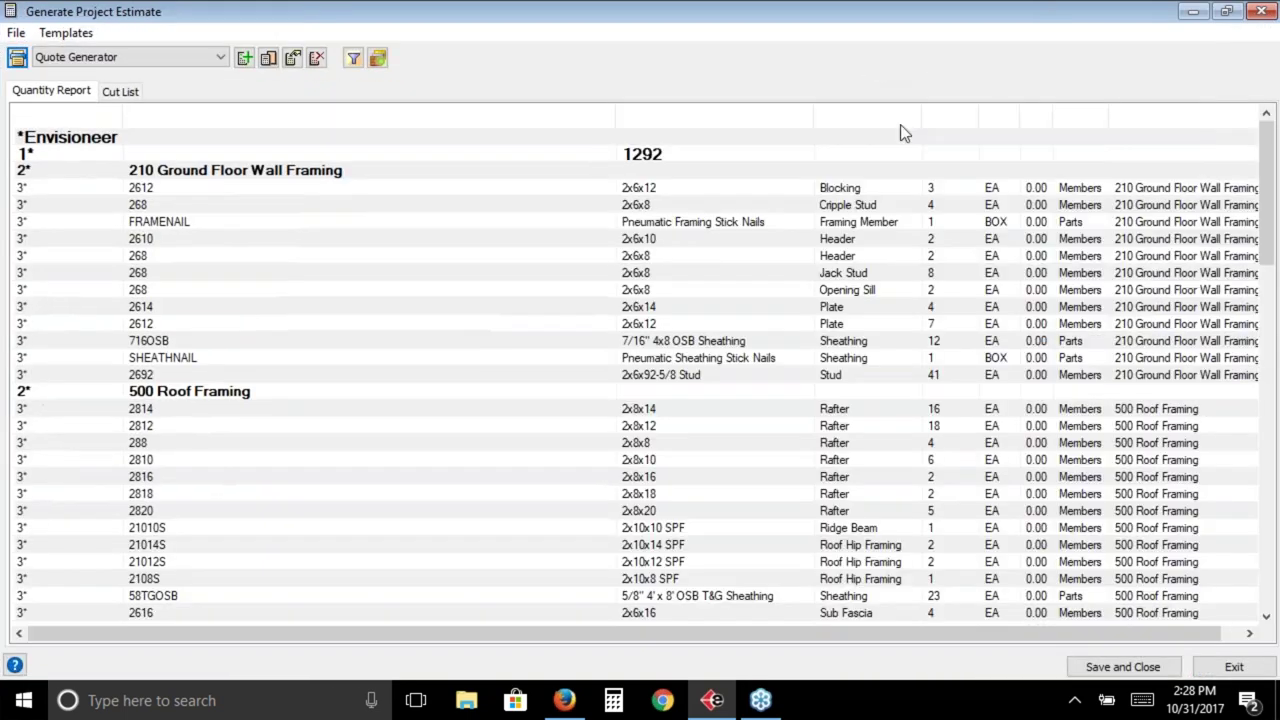
left_click_drag(614, 116, 411, 119)
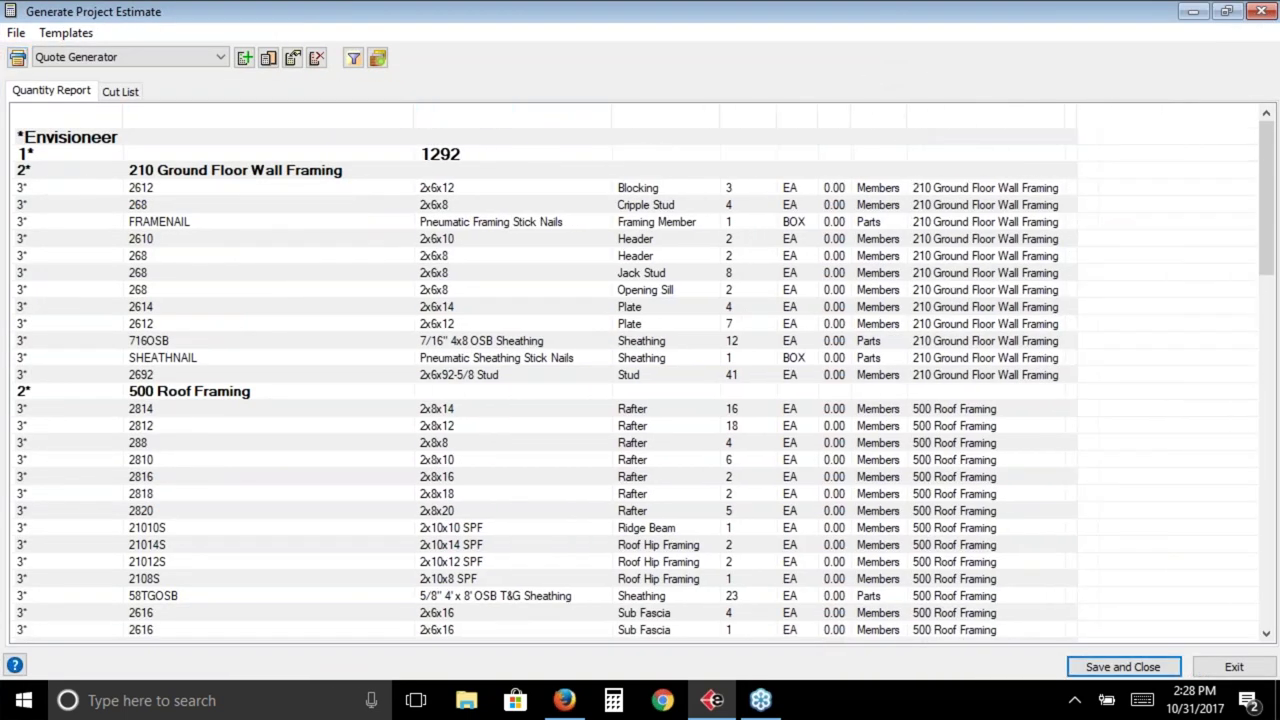
Review the roof framing, roof finishes, exterior openings and exterior finishes in the quantity report, and exit it
left_click(480, 414)
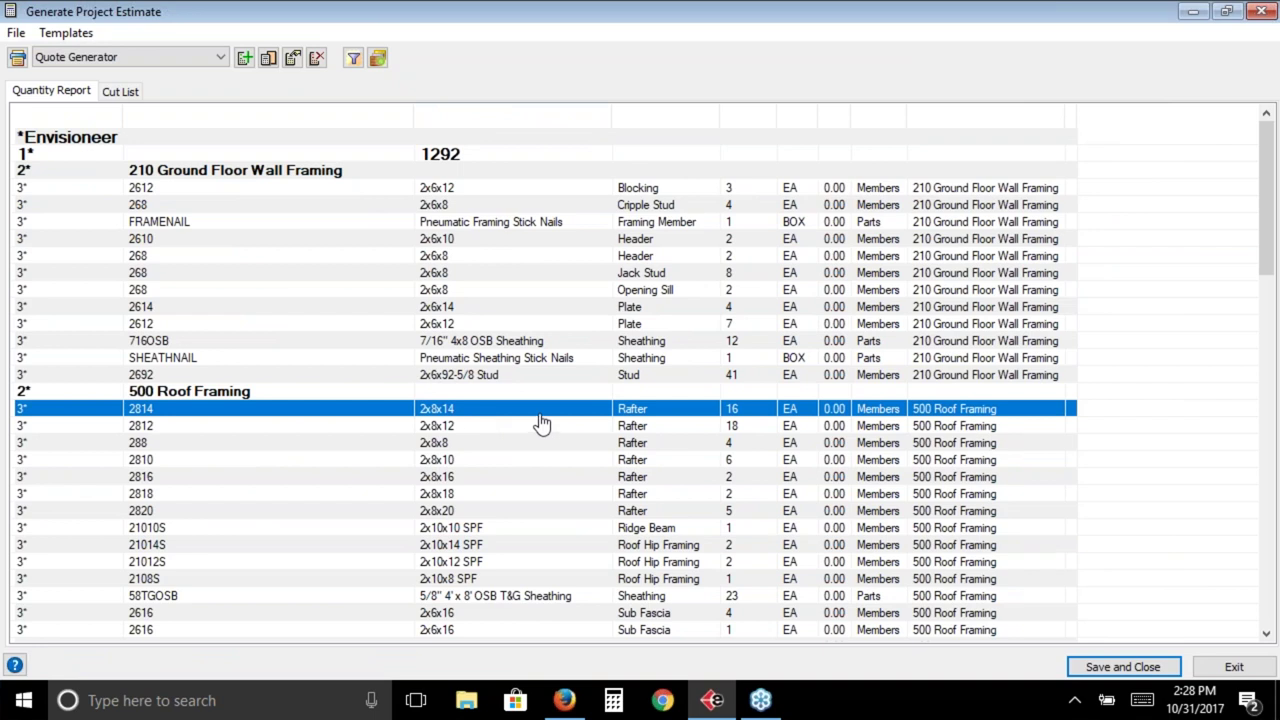
left_click(1266, 633)
left_click(1266, 633)
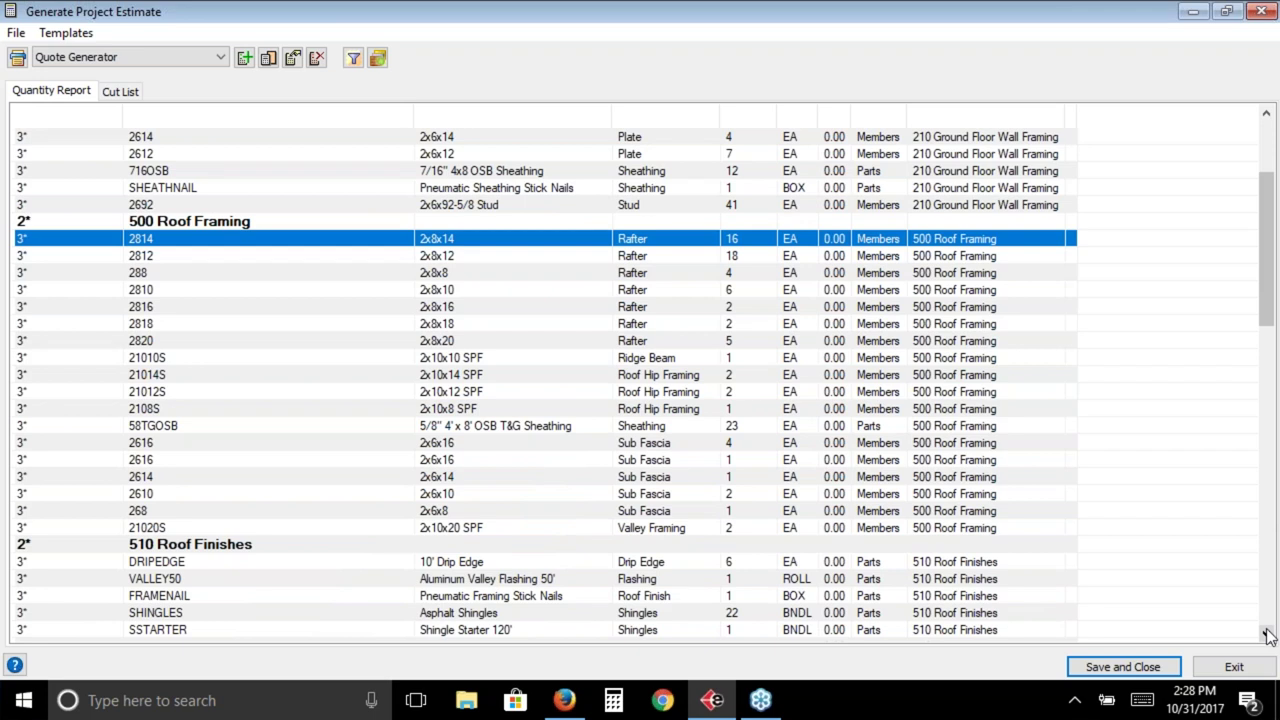
left_click(1266, 633)
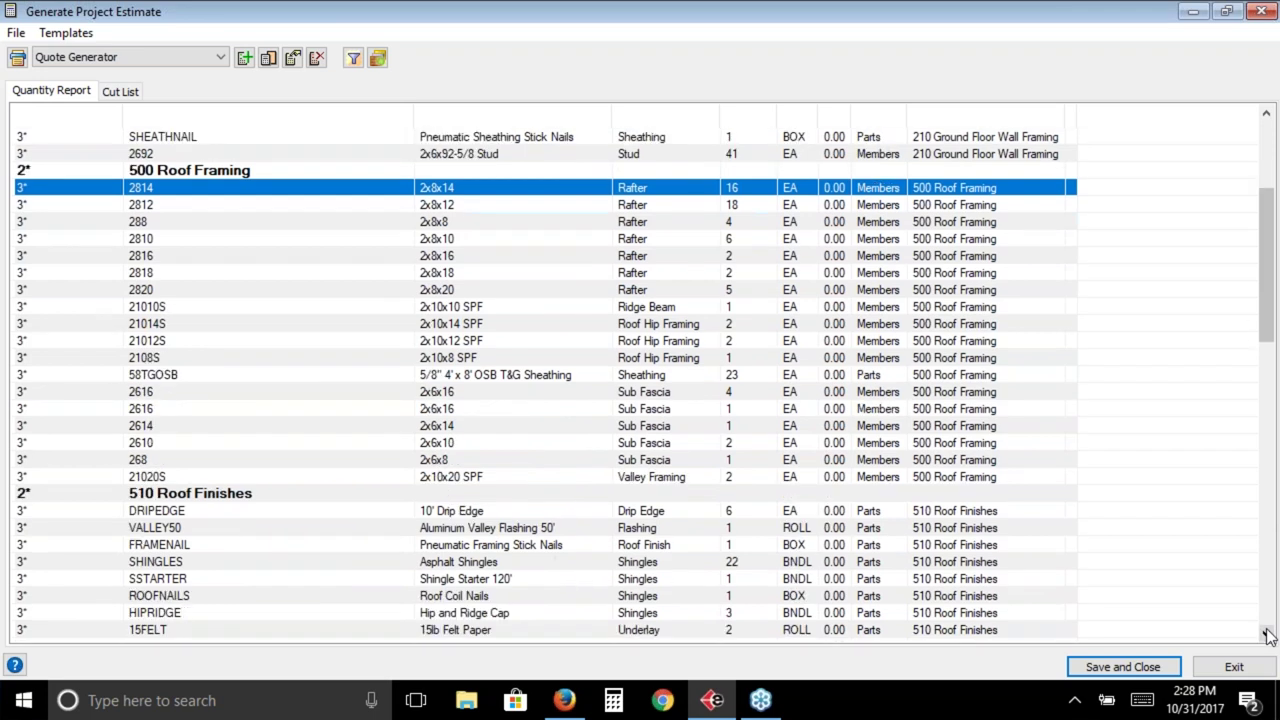
left_click(1266, 633)
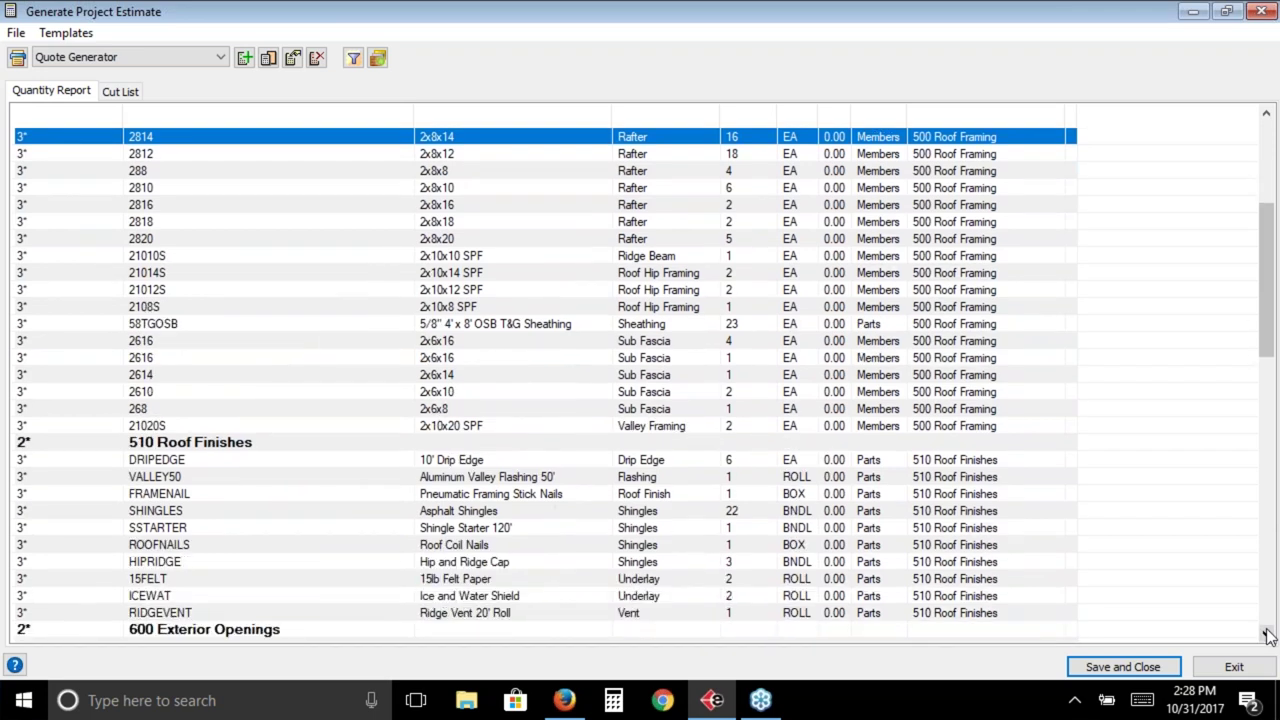
left_click(1266, 633)
left_click(1266, 633)
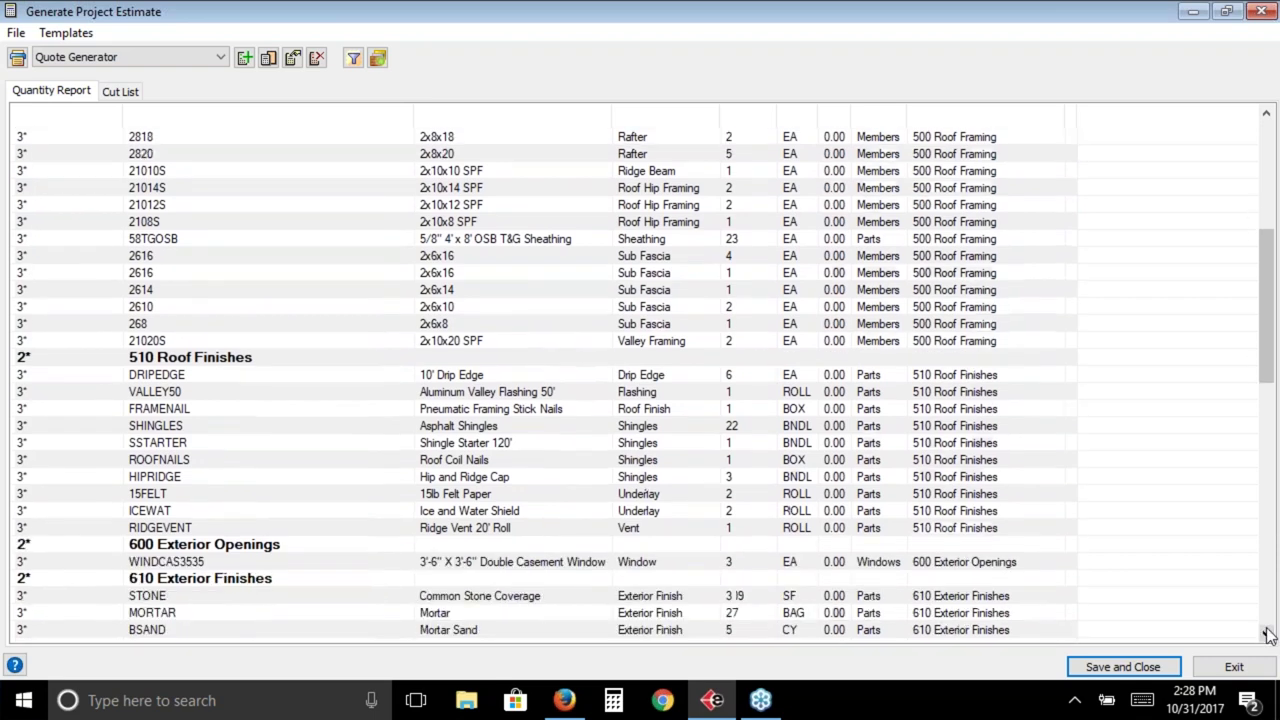
left_click(1266, 633)
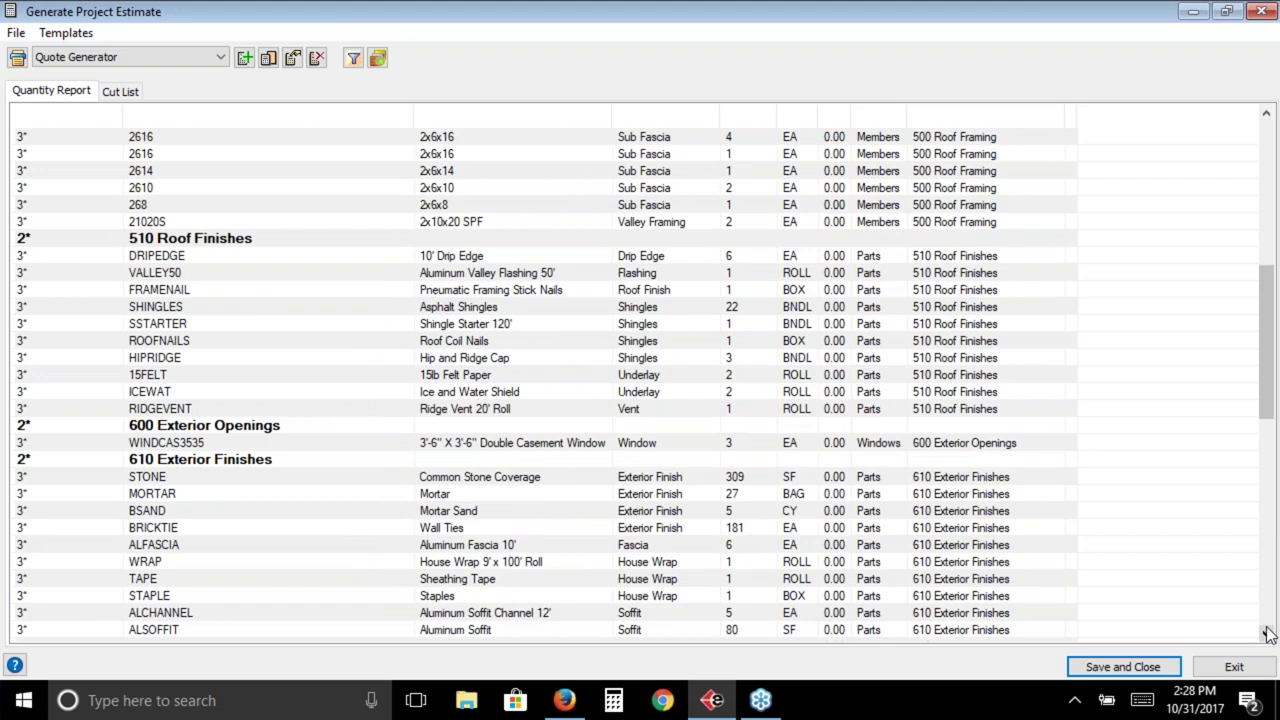
left_click(1240, 667)
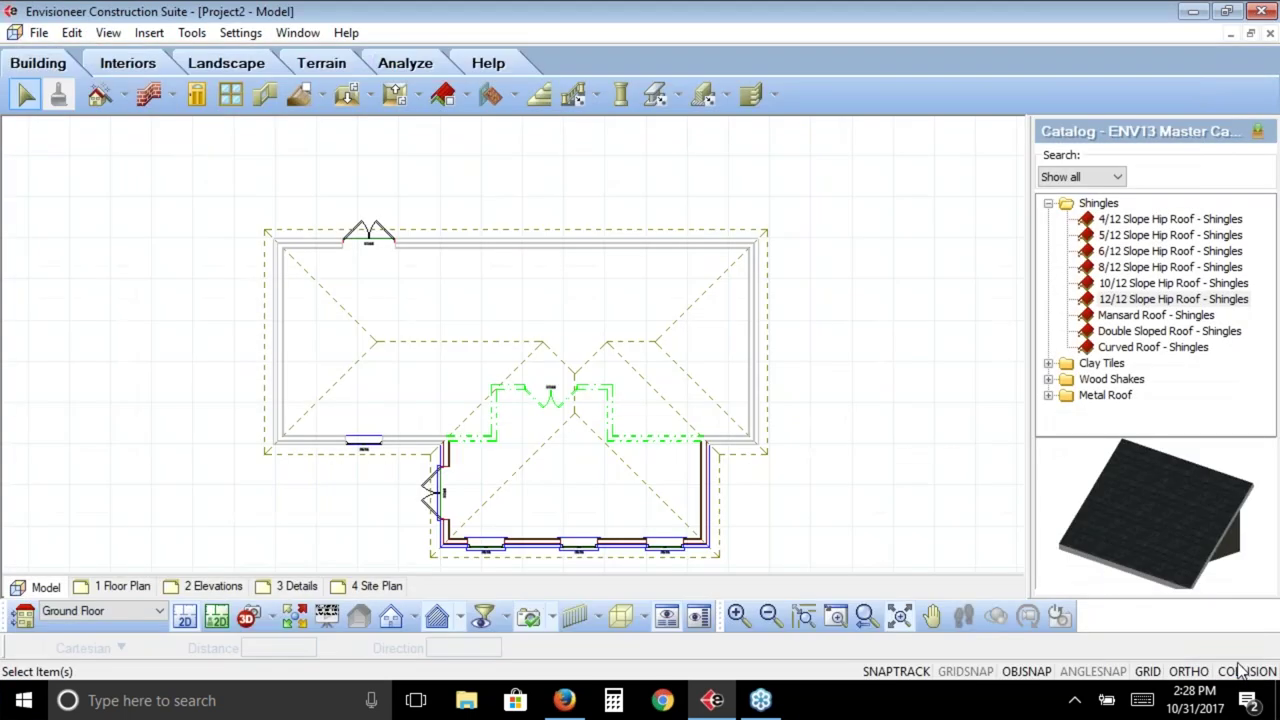
Display the house in a 3D perspective view from above the addition's front-left corner
left_click(272, 618)
left_click(293, 549)
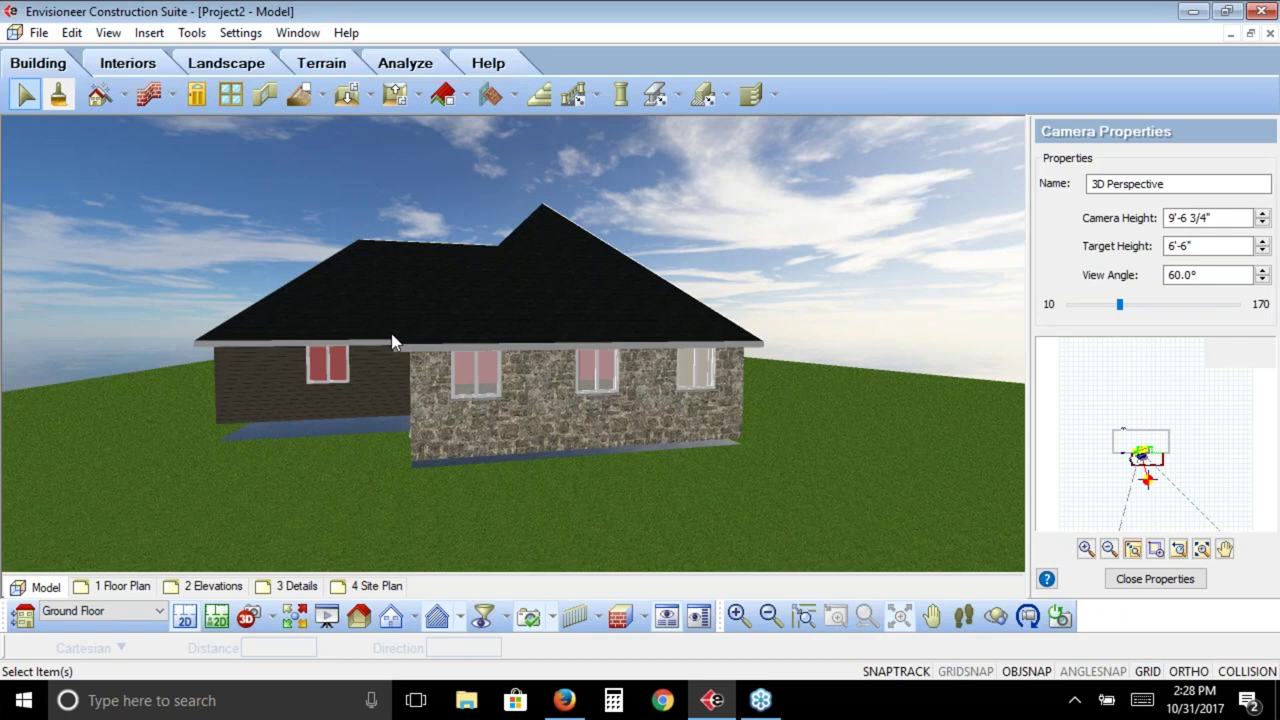
left_click(996, 616)
left_click_drag(567, 360, 491, 378)
right_click(430, 350)
left_click(490, 357)
Add the Shingle Roof Finish Surface assembly from Roof Surfaces to the existing house's front roof surface
left_click(420, 360)
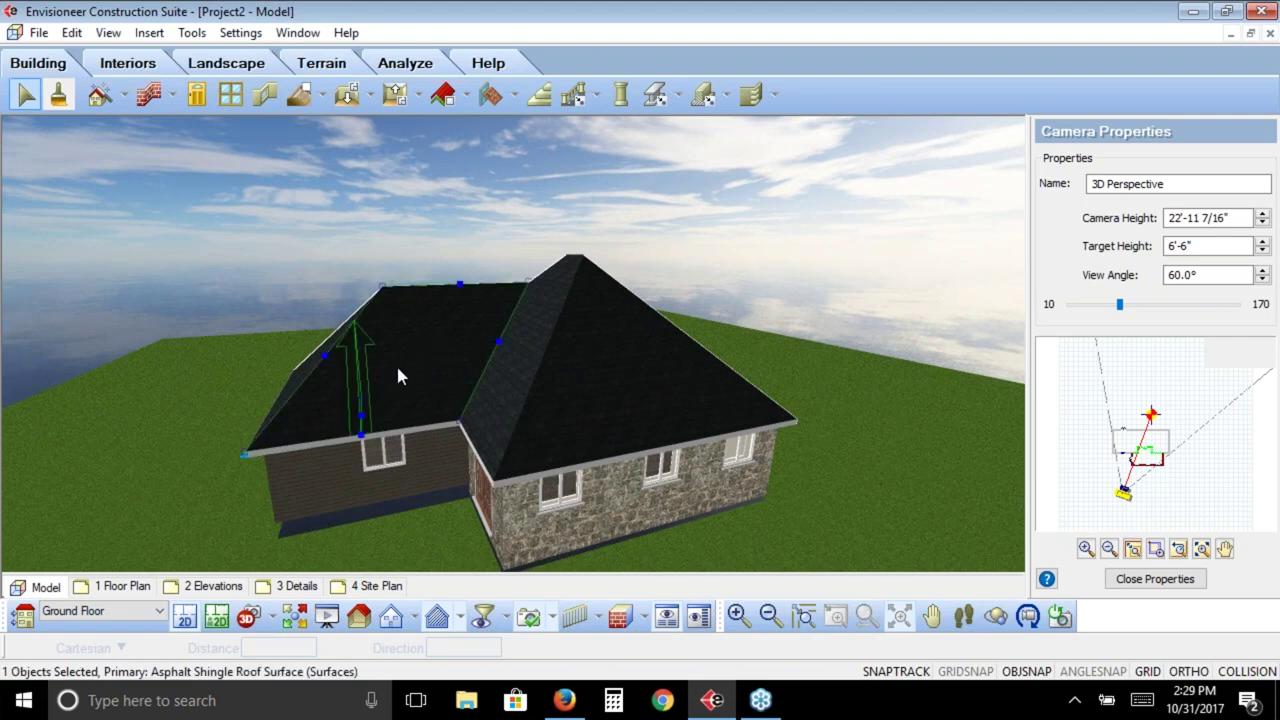
right_click(391, 370)
left_click(455, 294)
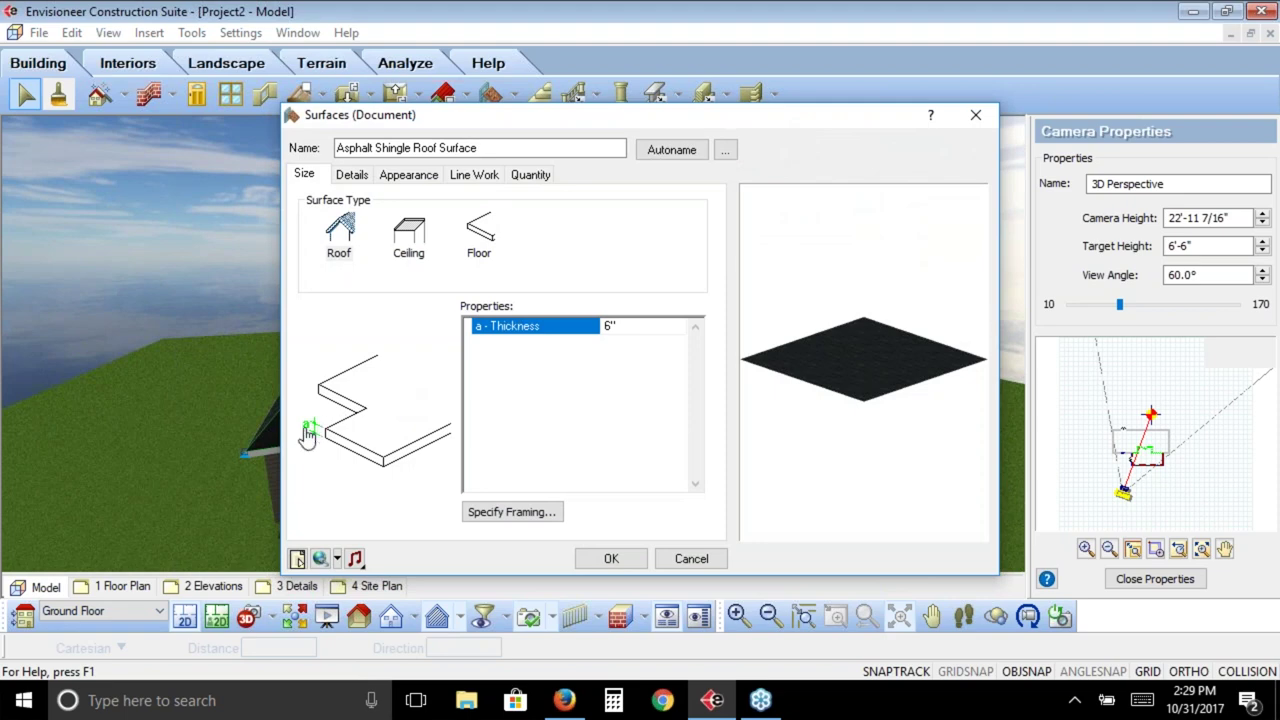
left_click(530, 175)
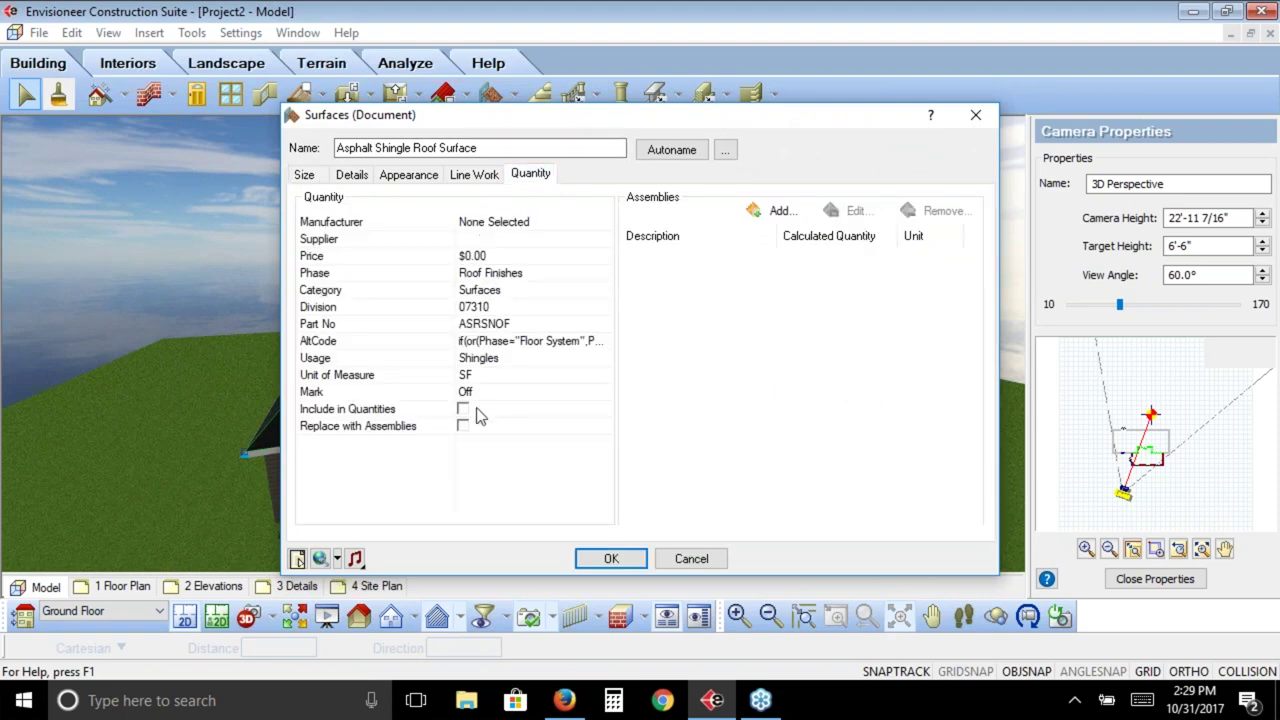
left_click(778, 210)
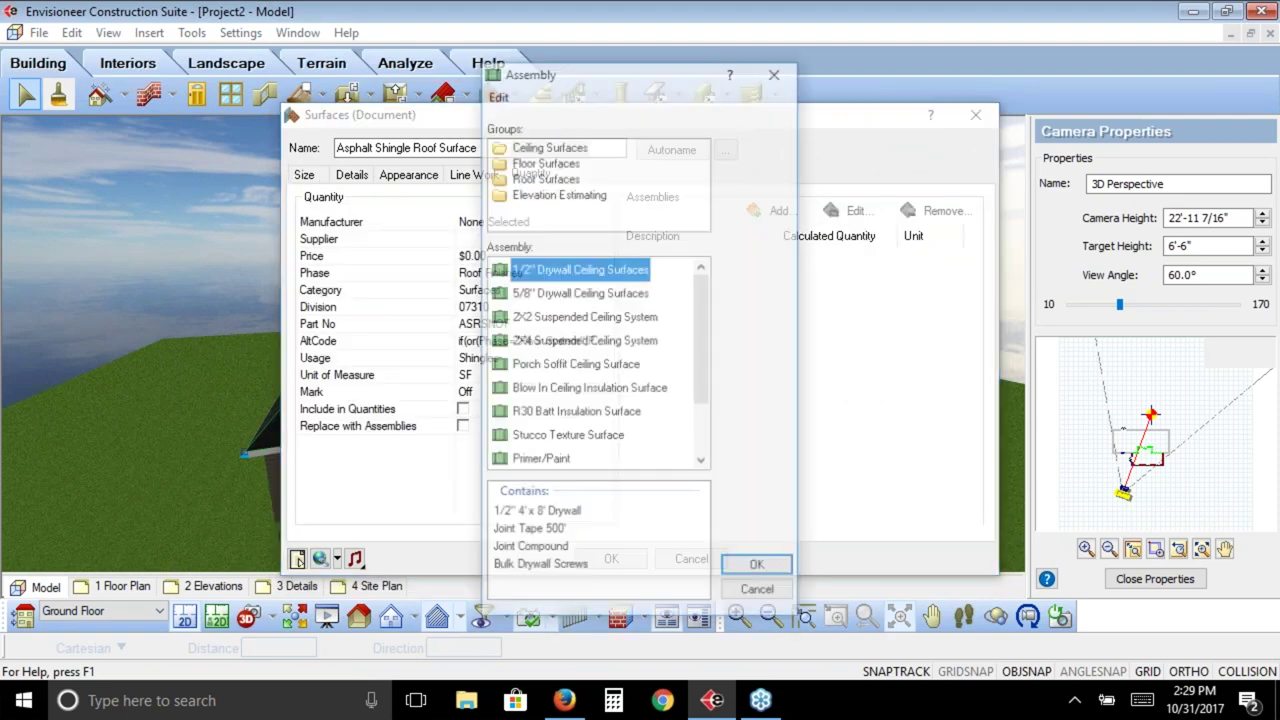
left_click(545, 177)
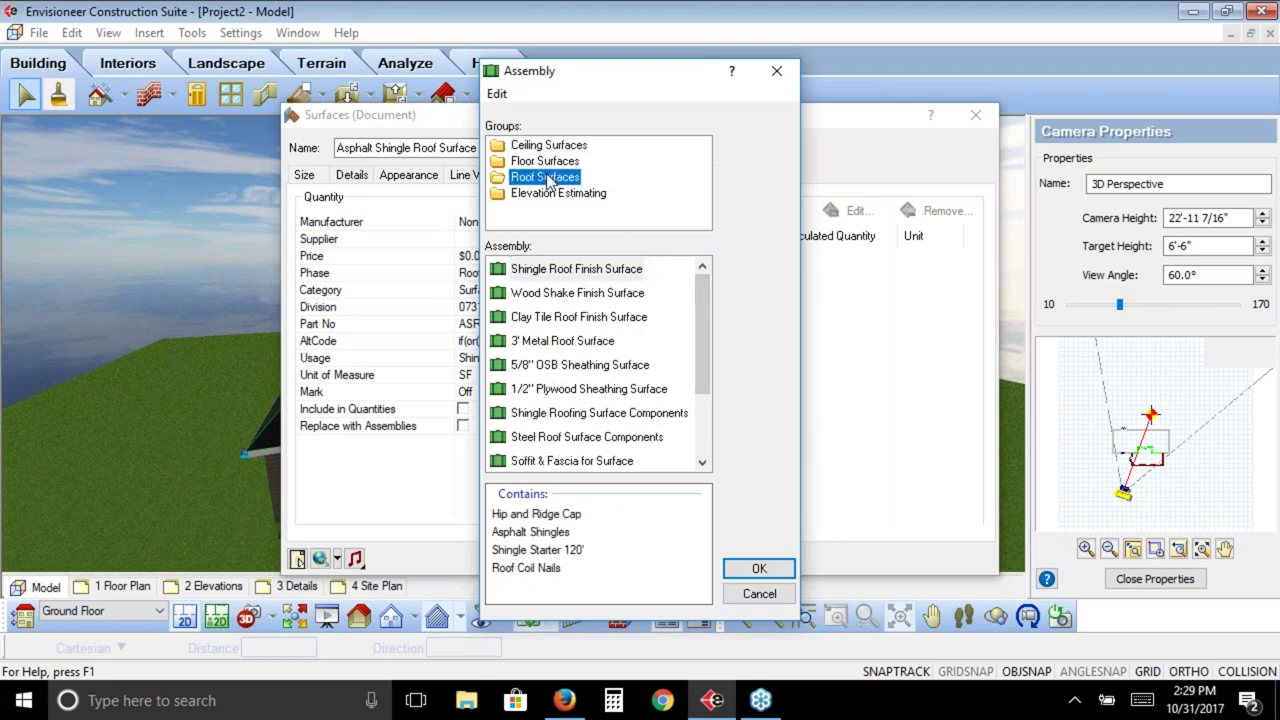
left_click(575, 274)
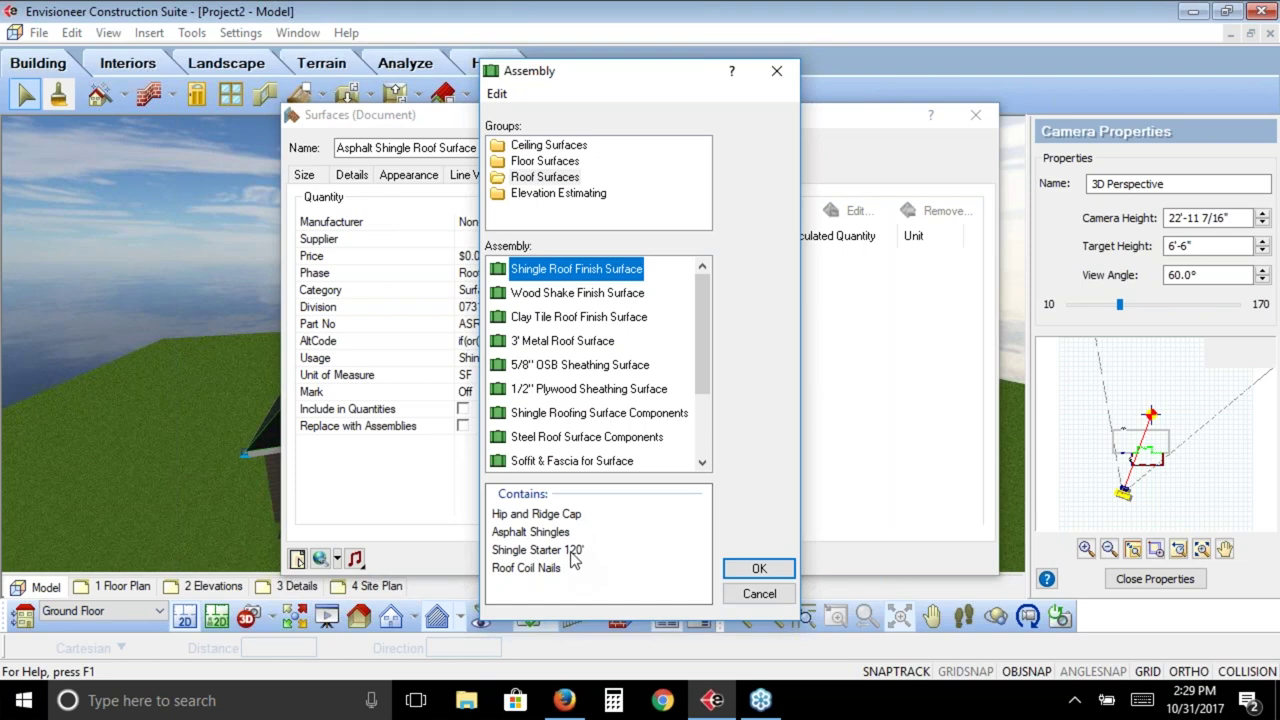
left_click(759, 568)
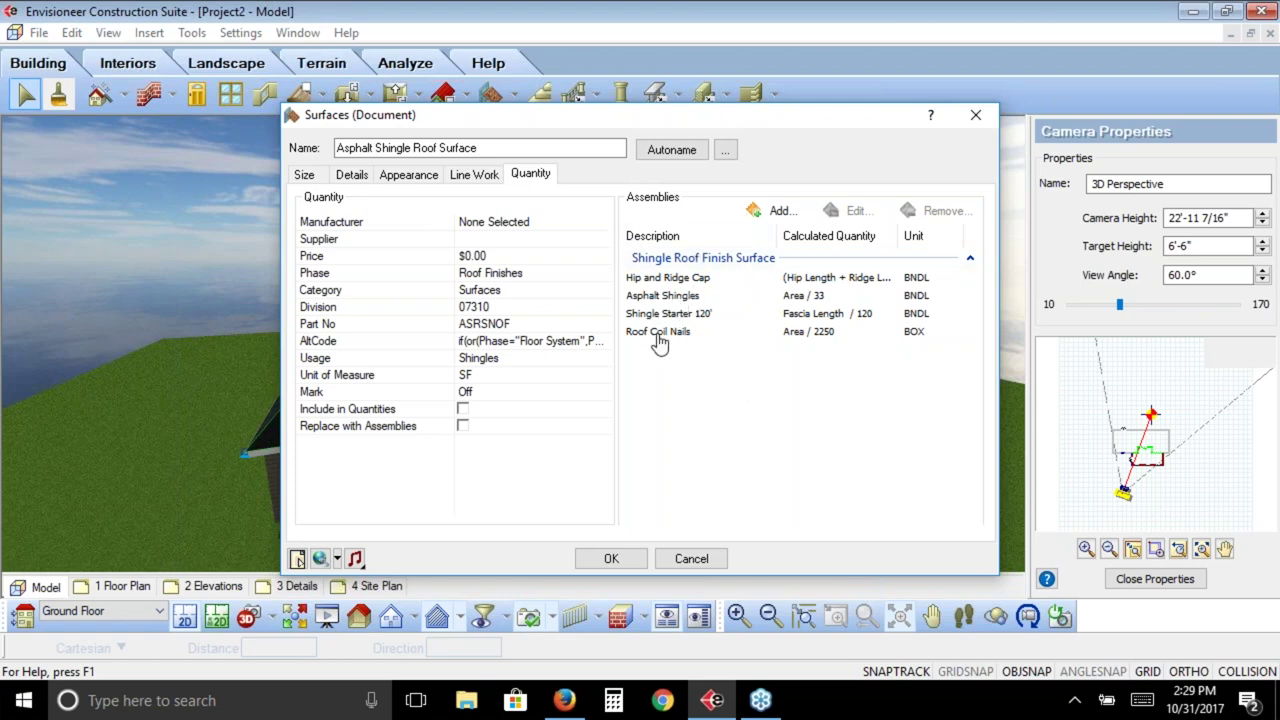
Turn on Replace with Assemblies and Include in Quantities for the existing front roof surface and apply its properties
left_click(463, 427)
left_click(463, 409)
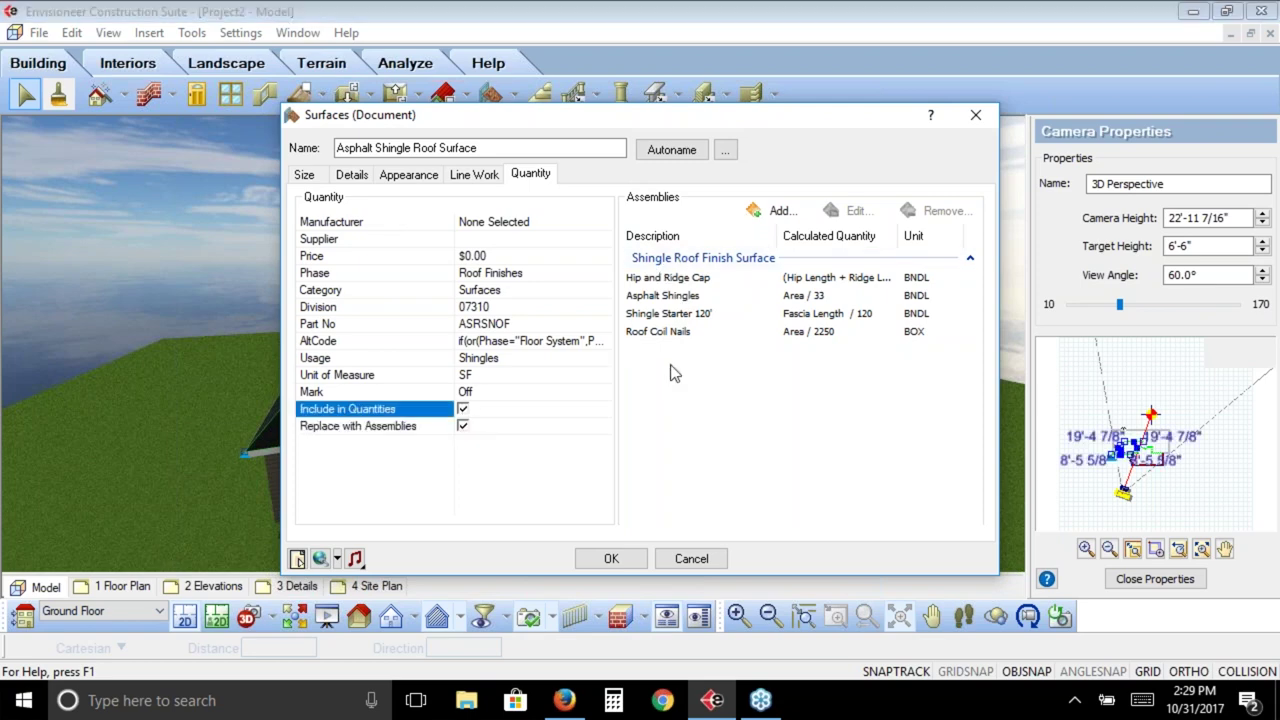
left_click(614, 566)
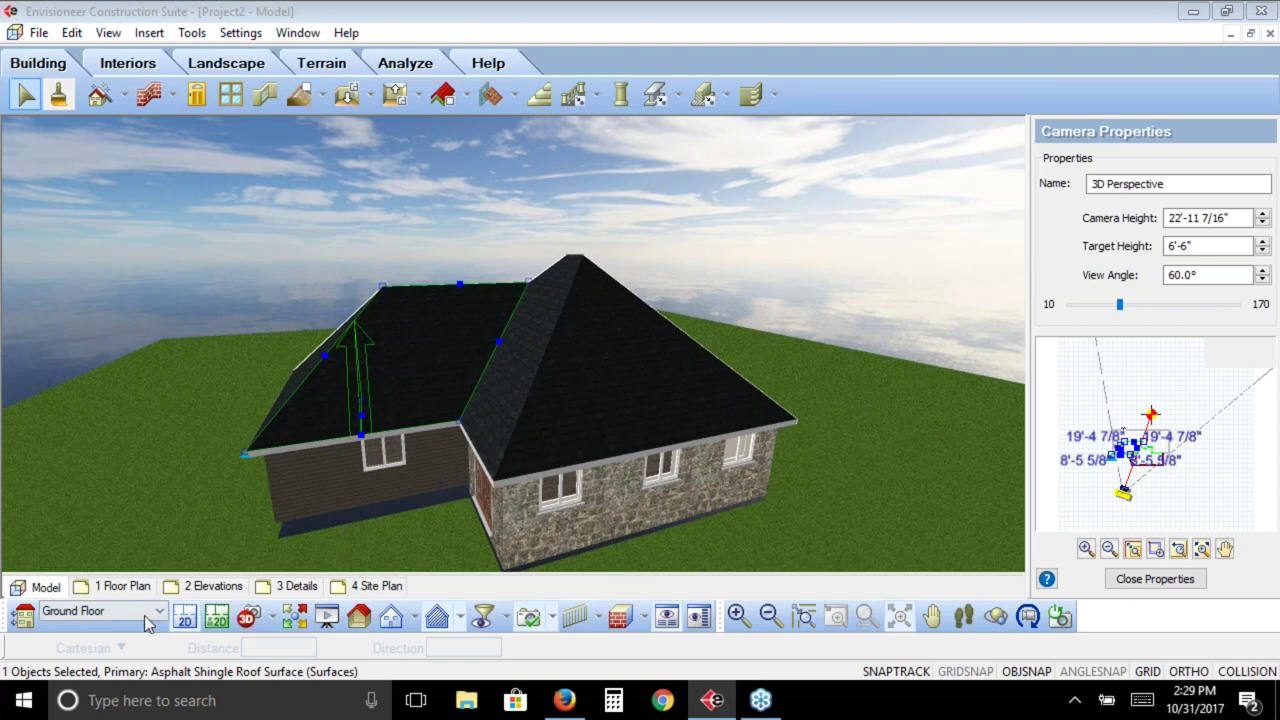
Return to the 2D plan and add automatic exterior dimensions around the ground floor
left_click(184, 617)
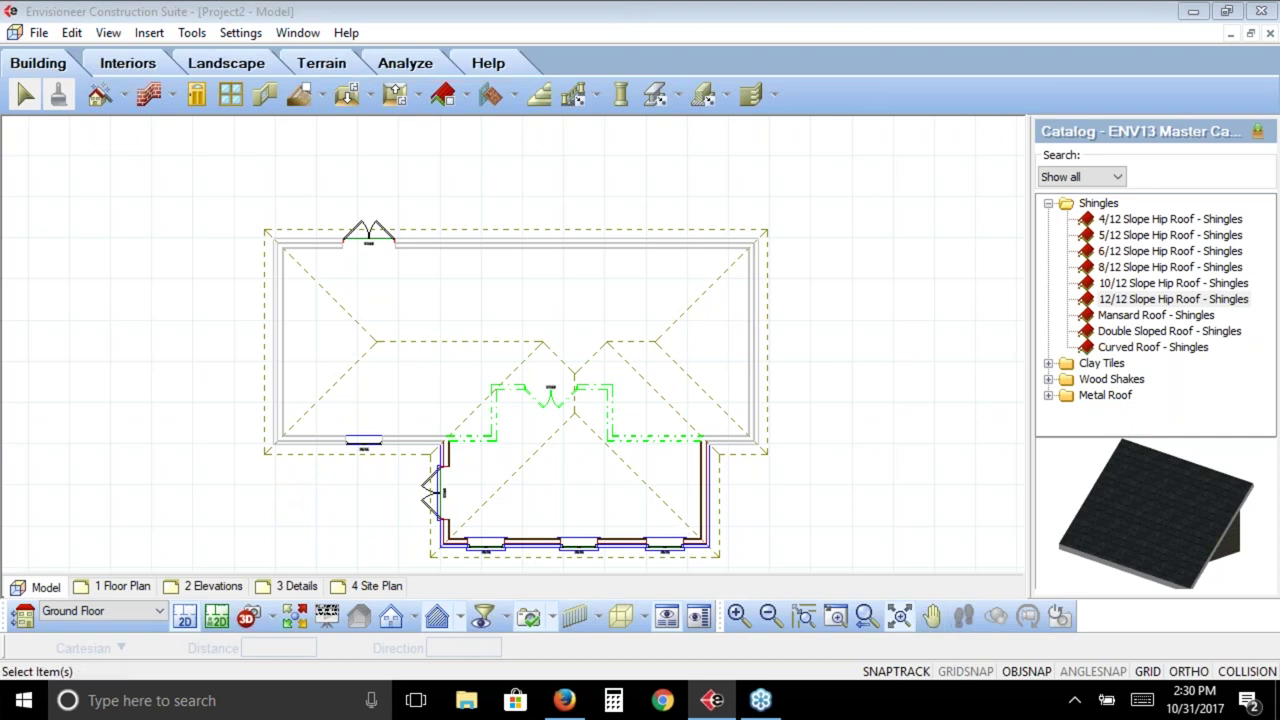
middle_click_drag(808, 434, 817, 380)
right_click(810, 372)
left_click(852, 384)
left_click(199, 35)
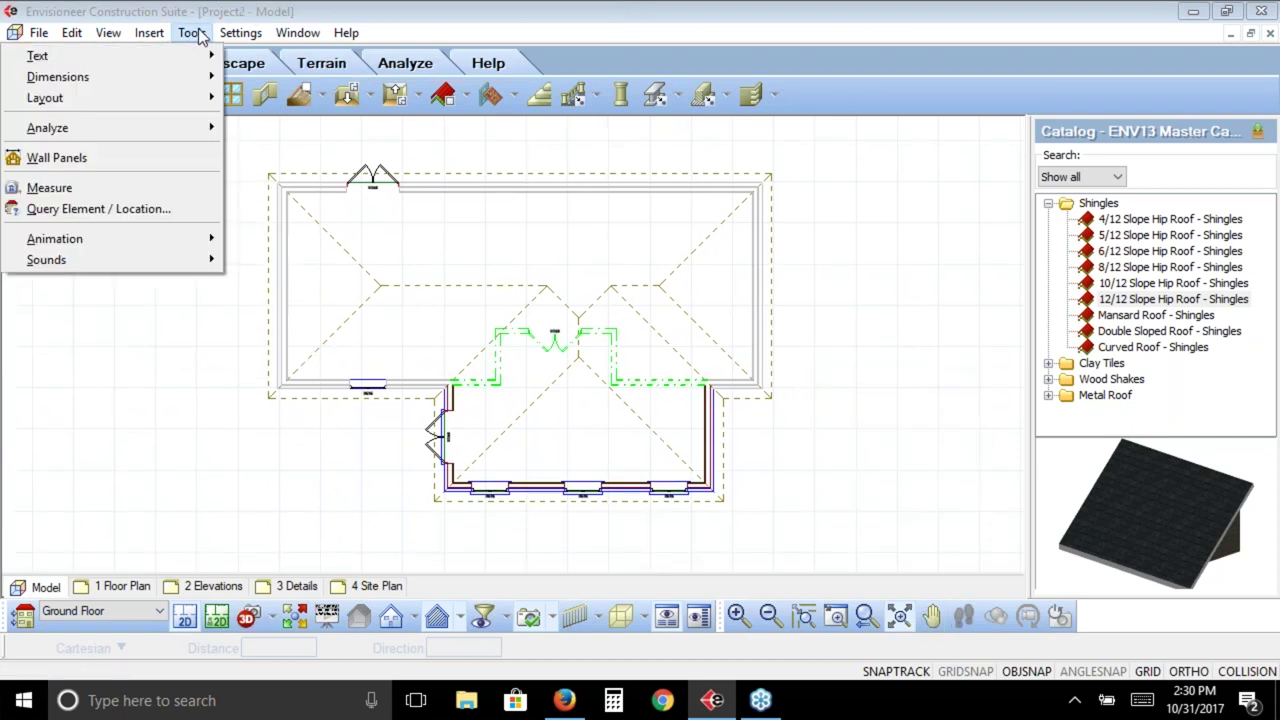
mouse_move(200, 78)
left_click(328, 84)
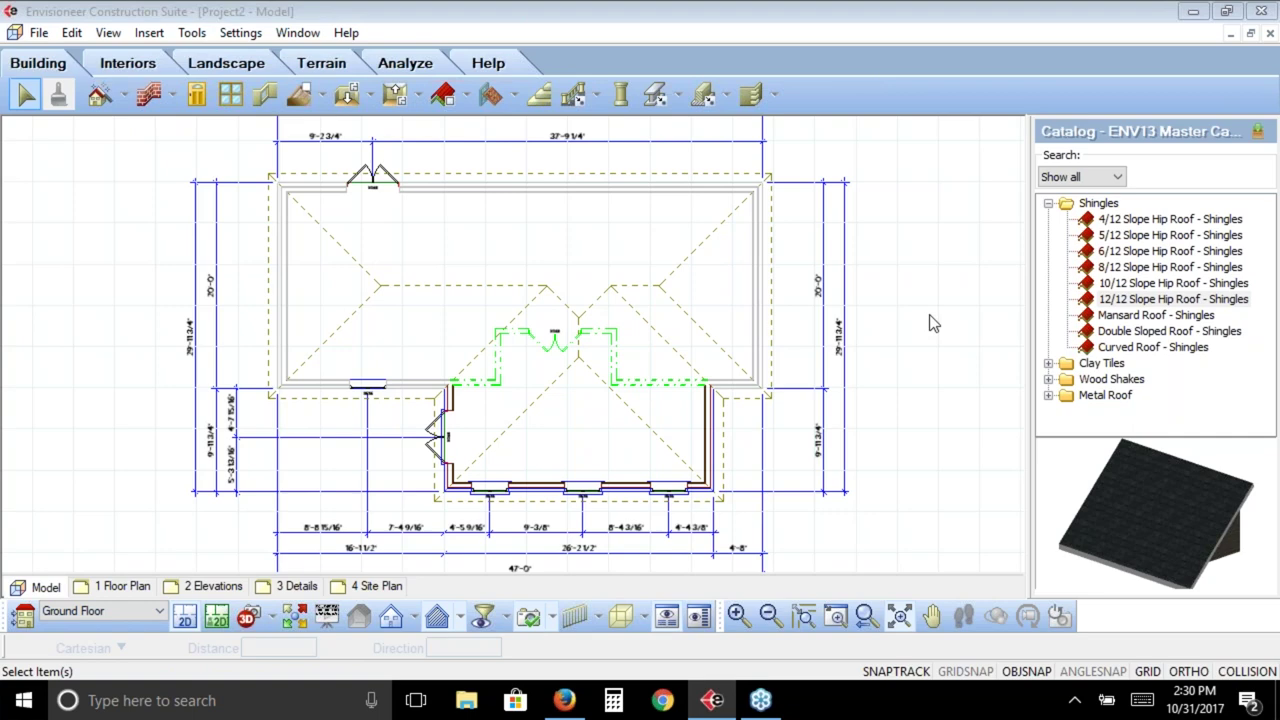
Delete the overall depth dimension and the existing house's depth dimension along the plan's left side
left_click(196, 247)
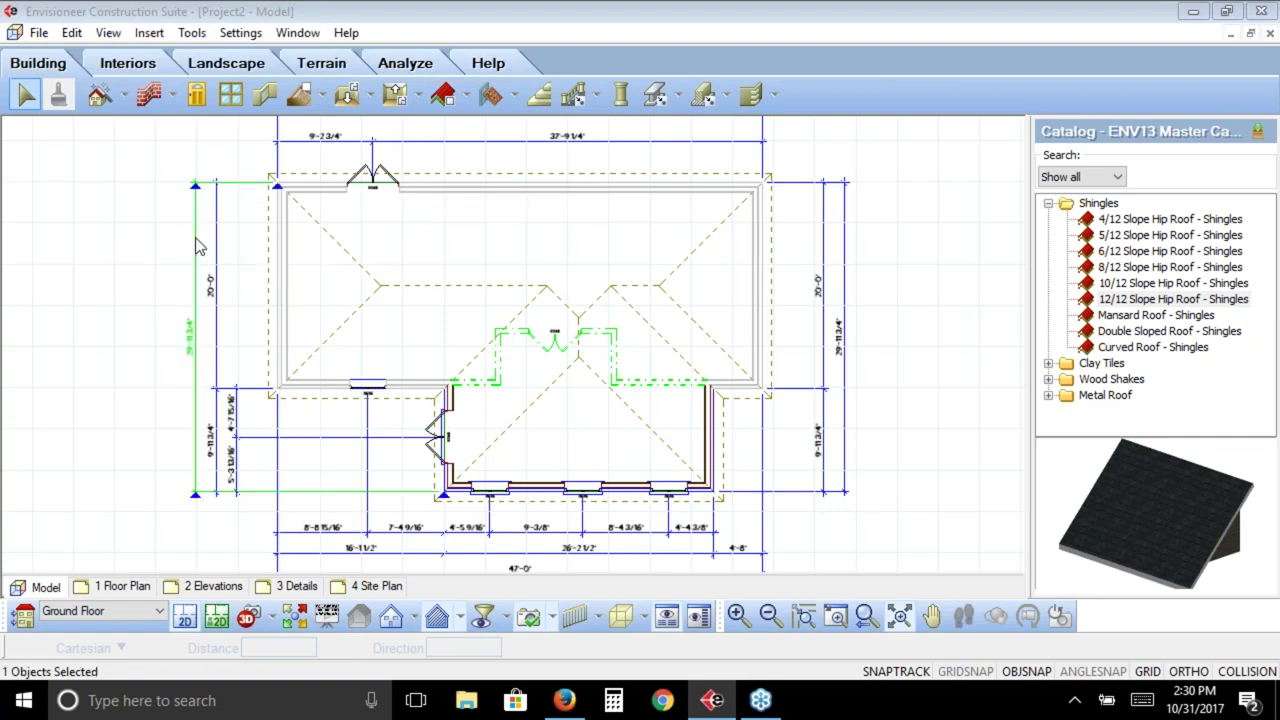
key("Delete")
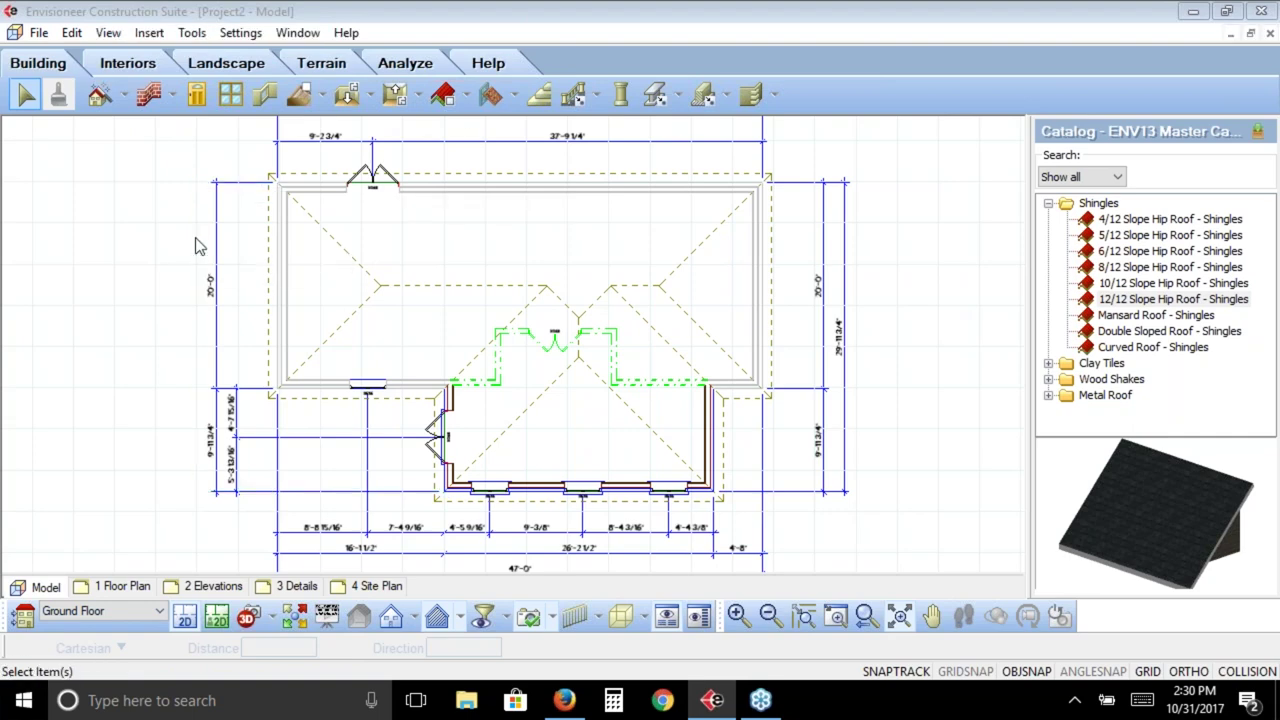
left_click(218, 225)
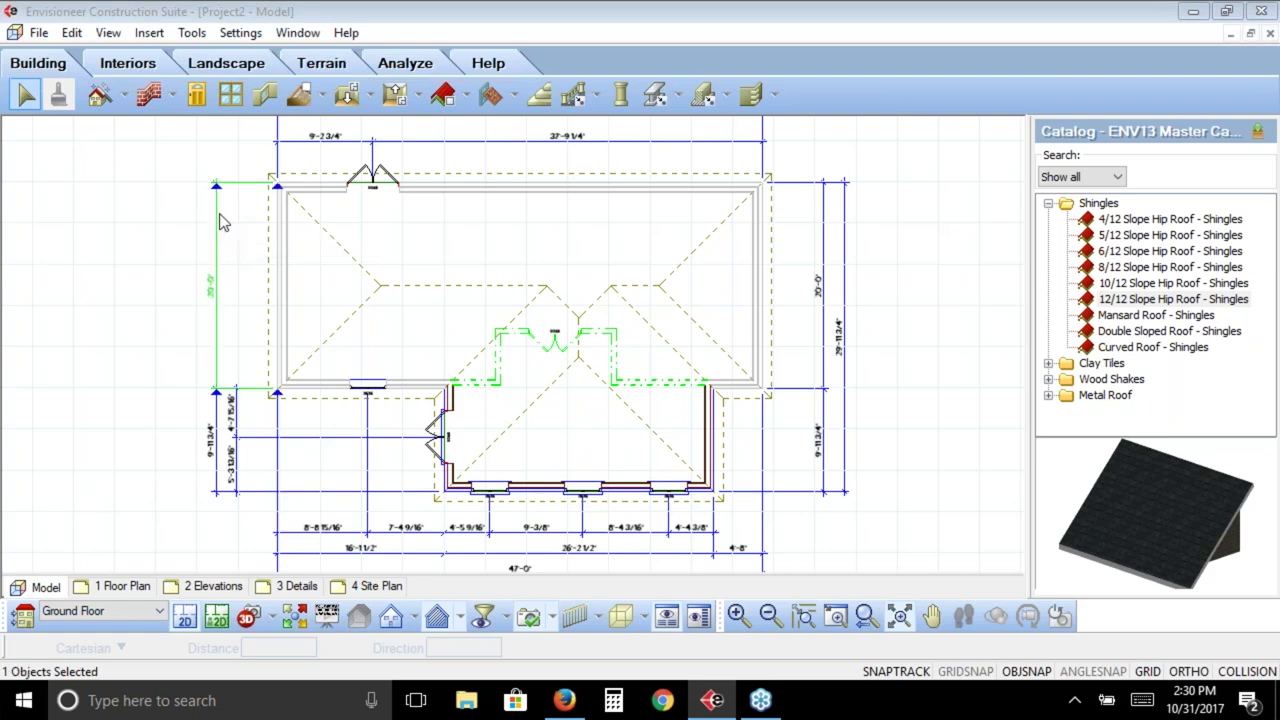
key("Delete")
Delete the two dimensions from the rear door to the existing house's corners
left_click(305, 141)
key("Delete")
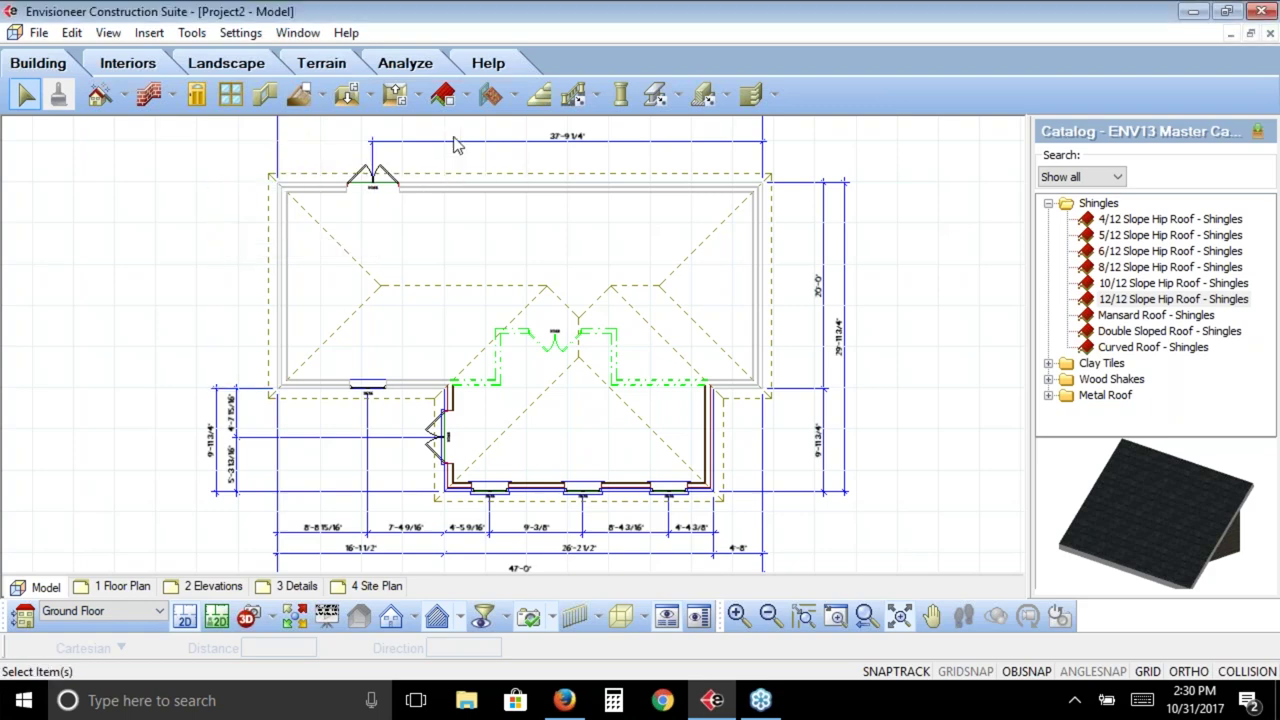
left_click(678, 146)
key("Delete")
Delete the overall depth dimension and the existing house's depth dimension along the plan's right side
left_click(797, 193)
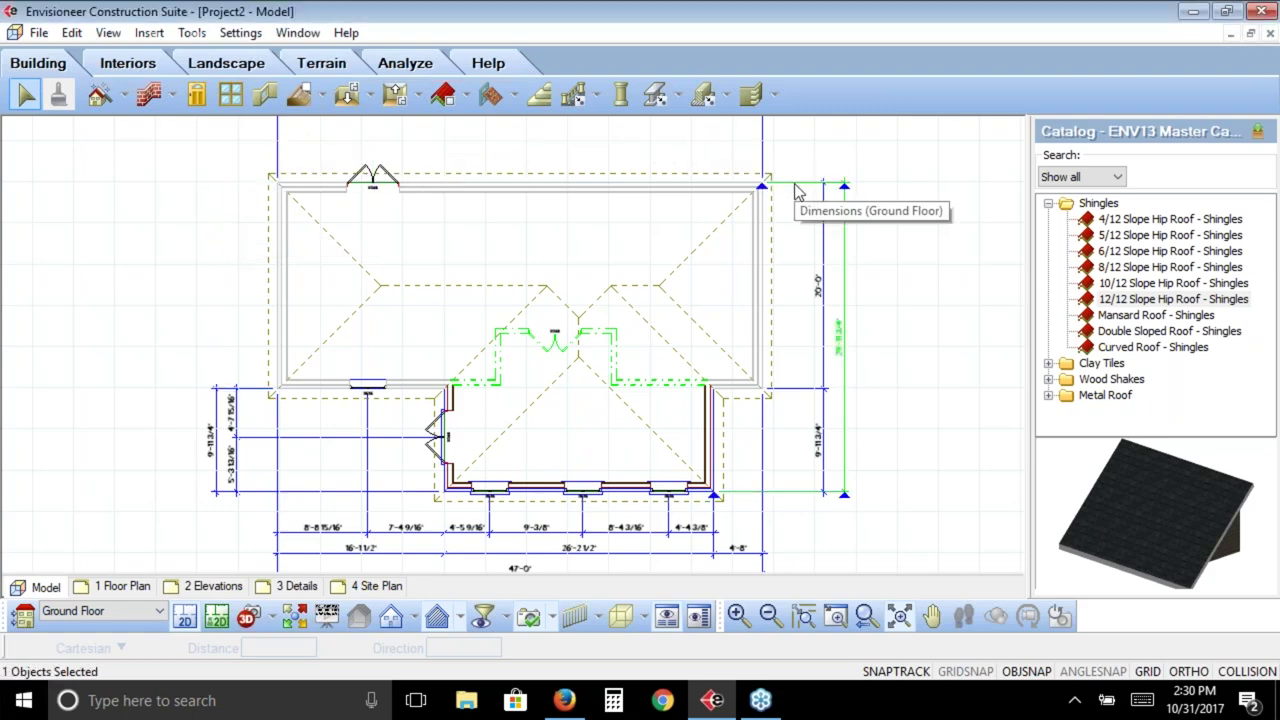
key("Delete")
left_click(822, 238)
key("Delete")
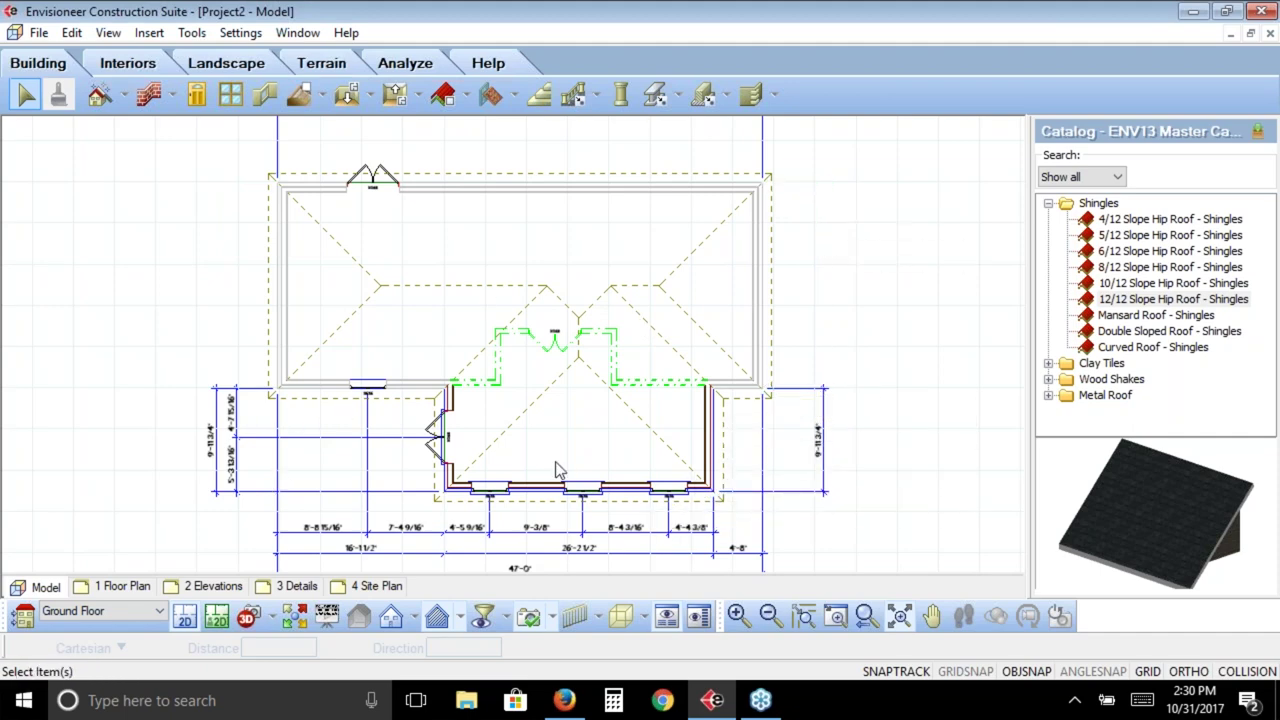
Delete the remaining overall dimension behind the existing house's rear wall
left_click(279, 134)
key("Delete")
left_click(931, 616)
left_click_drag(894, 446, 900, 412)
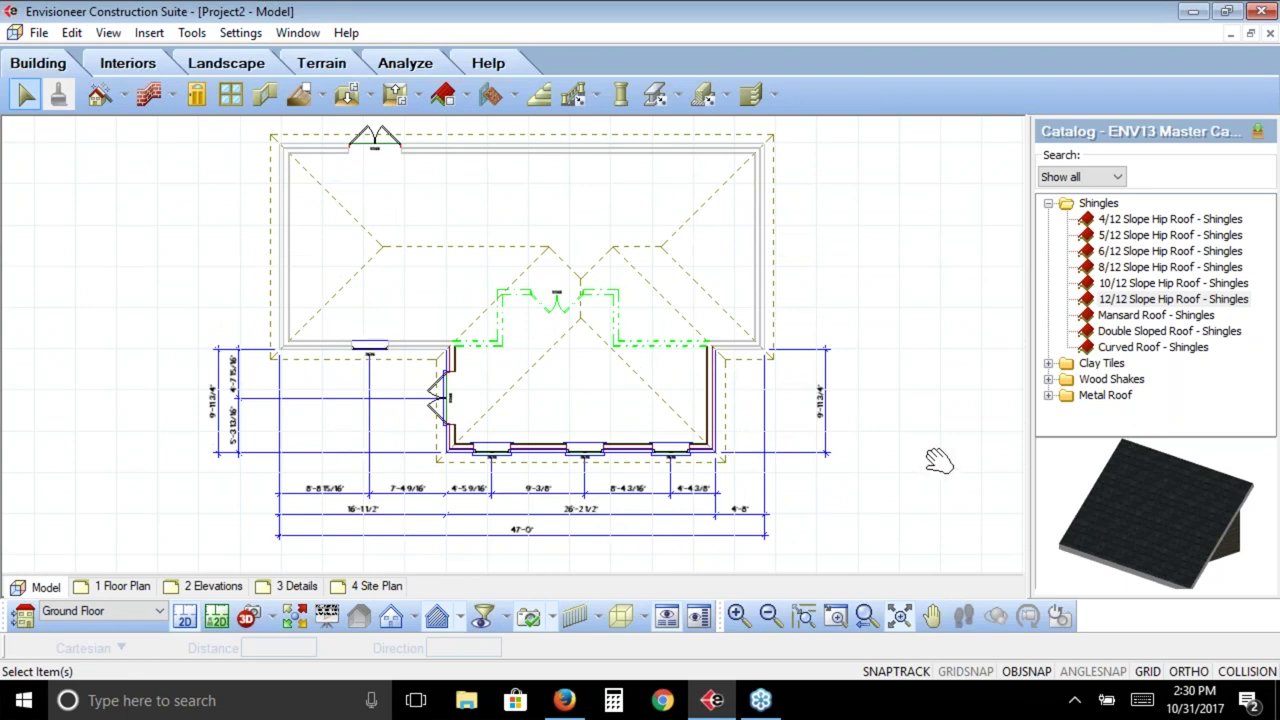
right_click(910, 300)
left_click(961, 311)
Examine the appearance material and line work pattern settings of the addition's front stone wall
double_click(535, 459)
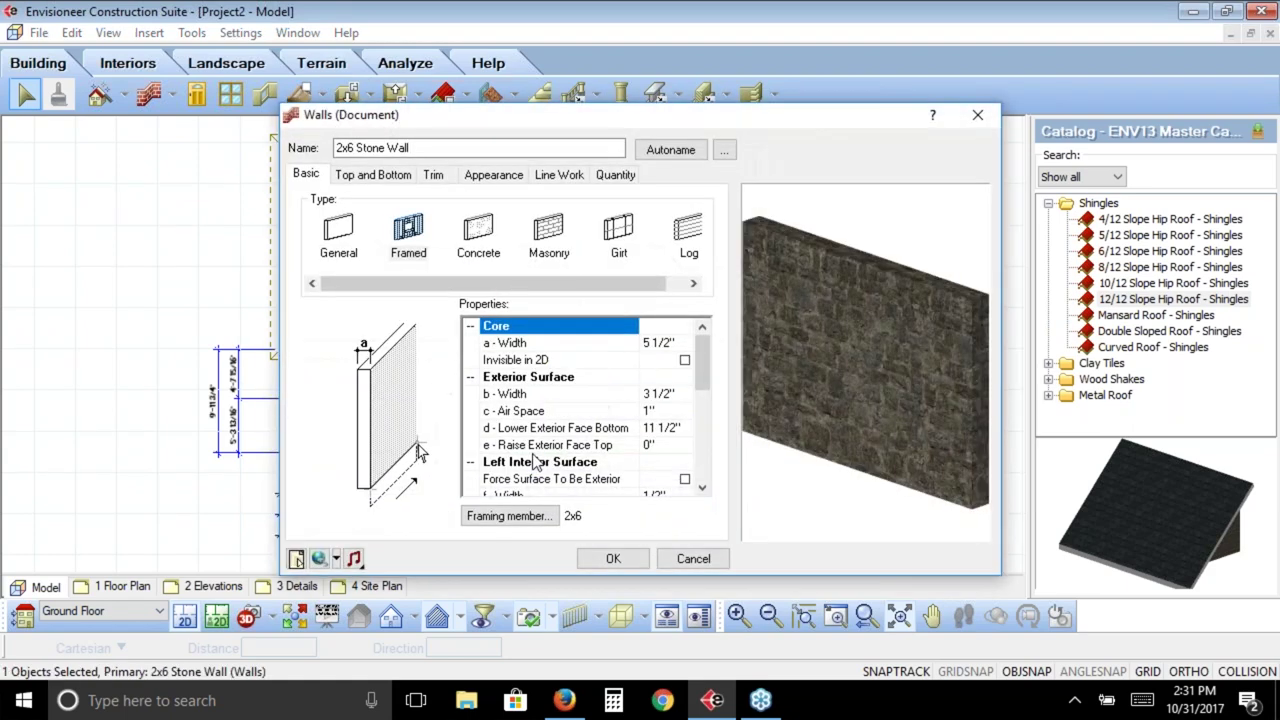
left_click(506, 176)
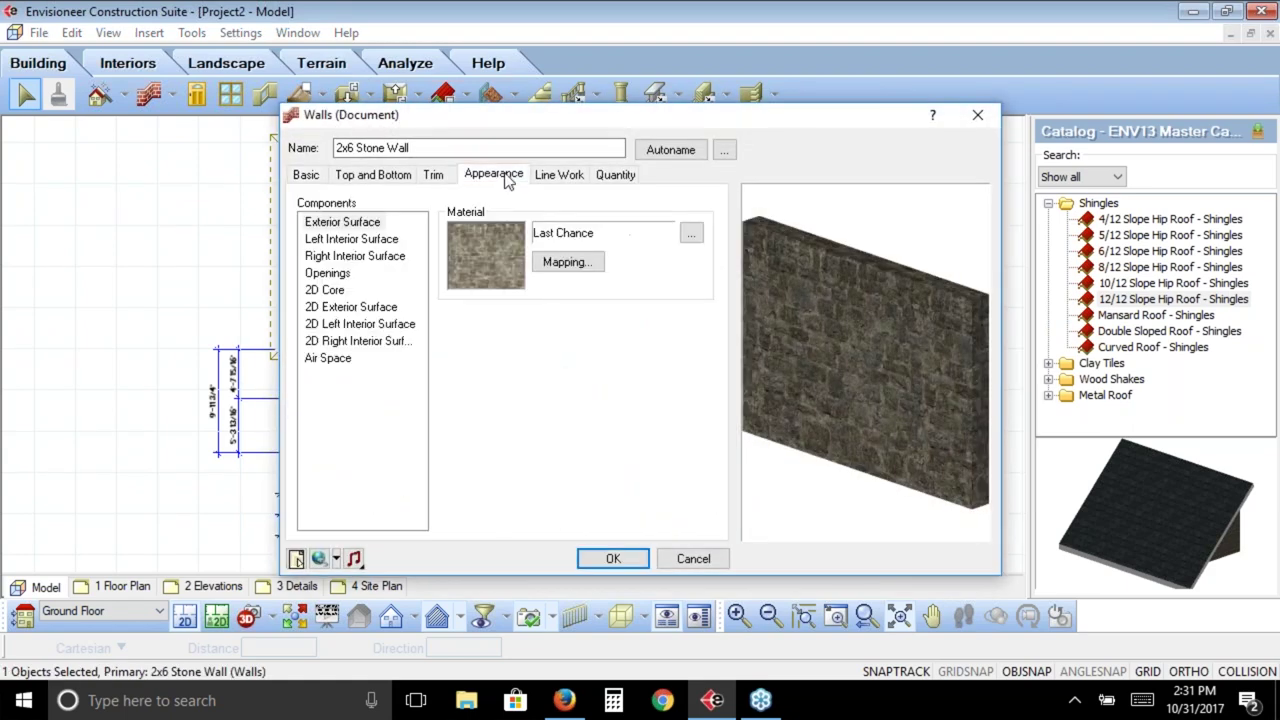
left_click(546, 176)
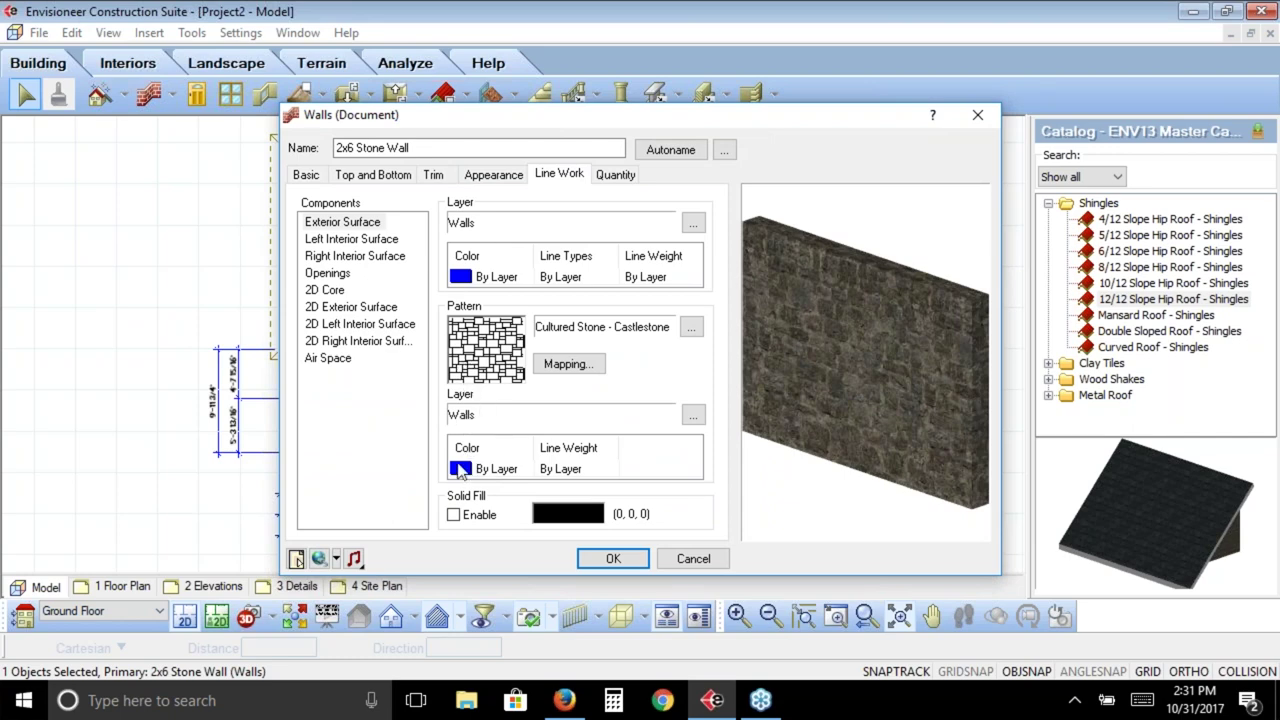
left_click(613, 556)
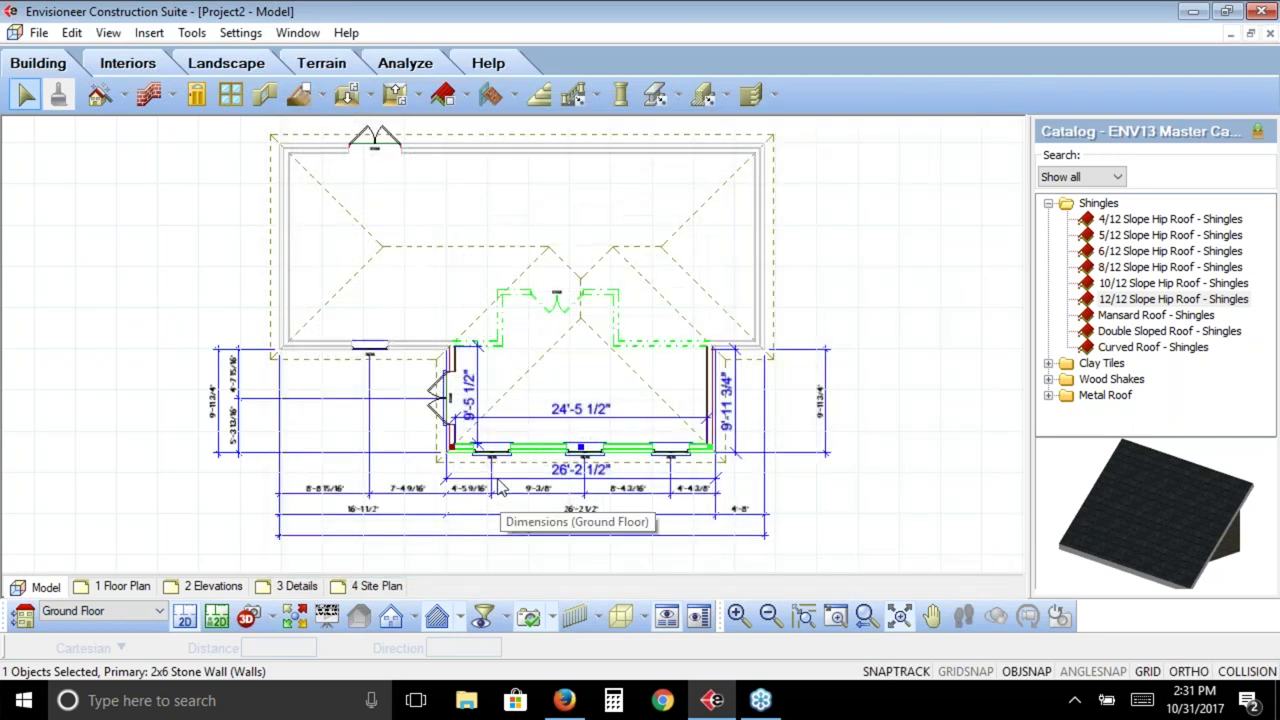
Check the line work pattern settings of the existing house's front wall
double_click(314, 352)
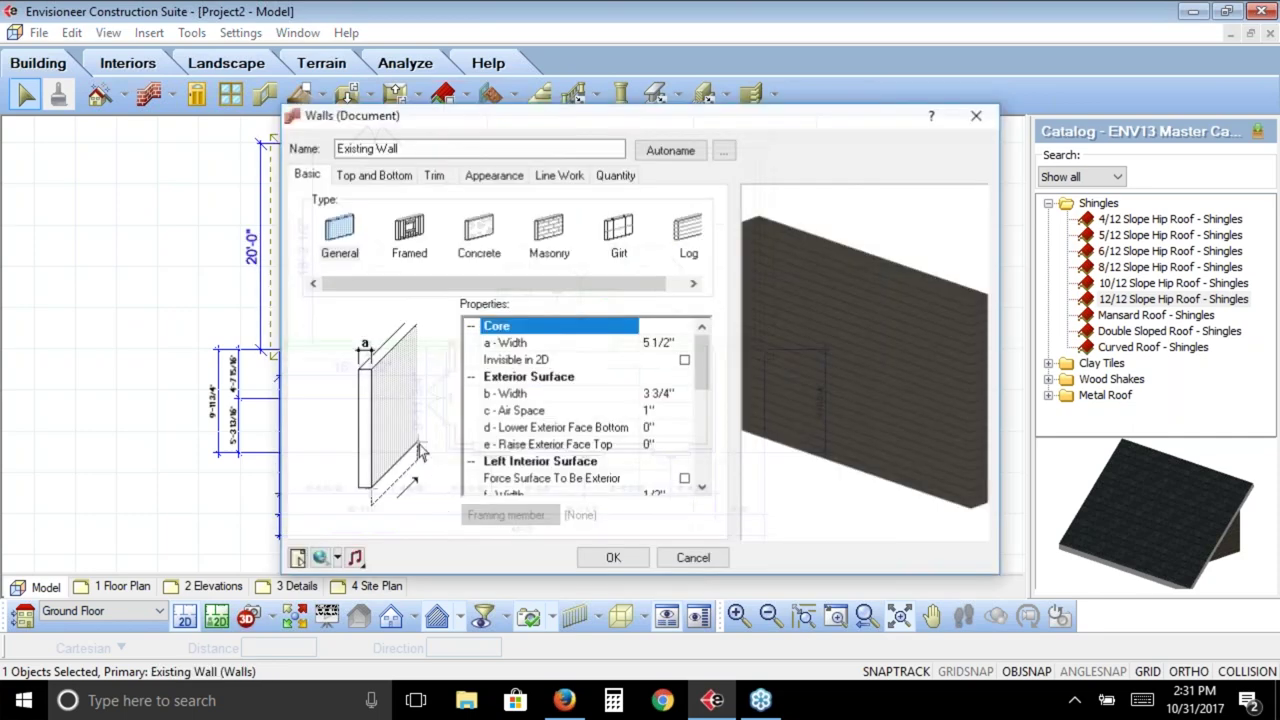
left_click(560, 176)
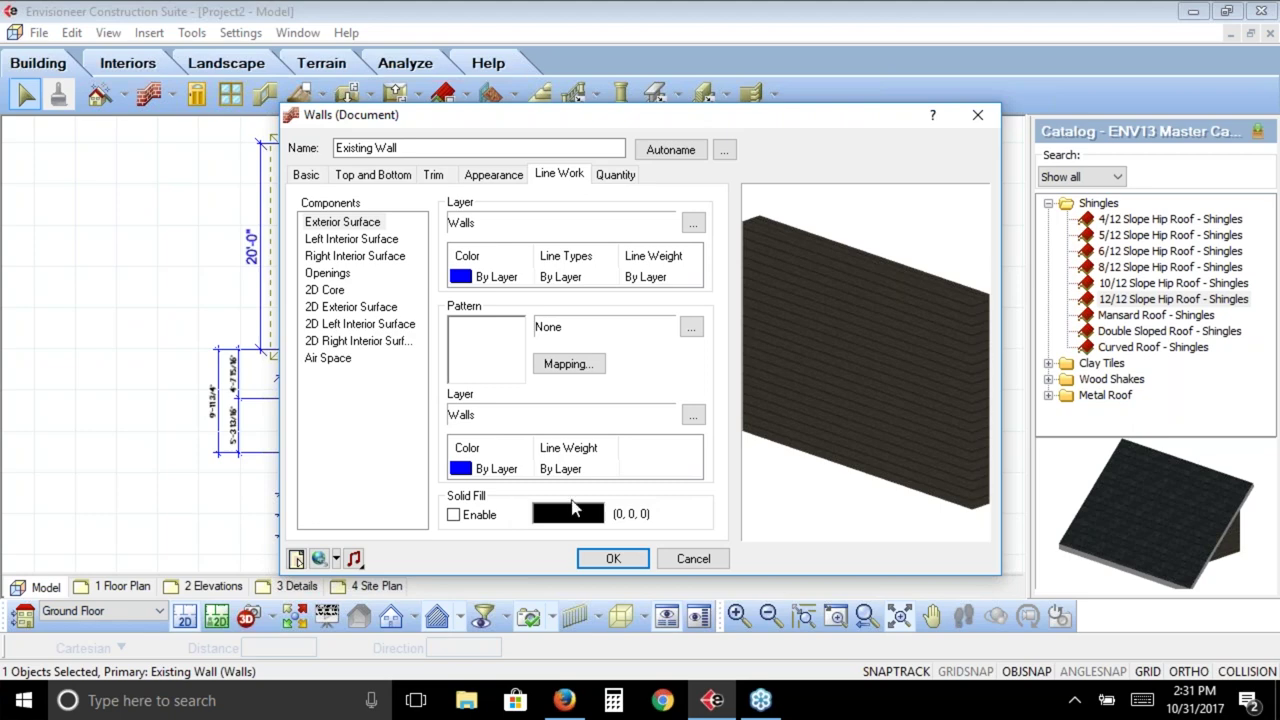
left_click(711, 558)
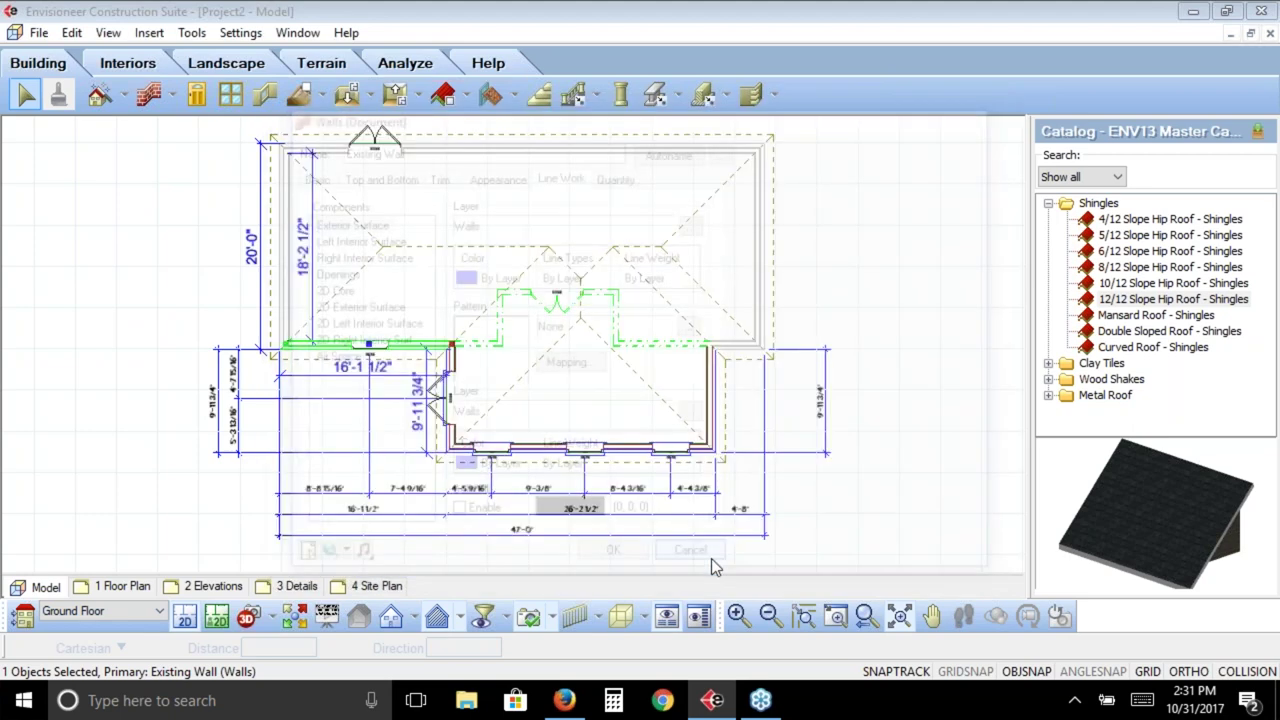
On the 1 Floor Plan sheet, define a new ground floor 2D plan SmartView framed around the house and its dimensions
left_click(122, 586)
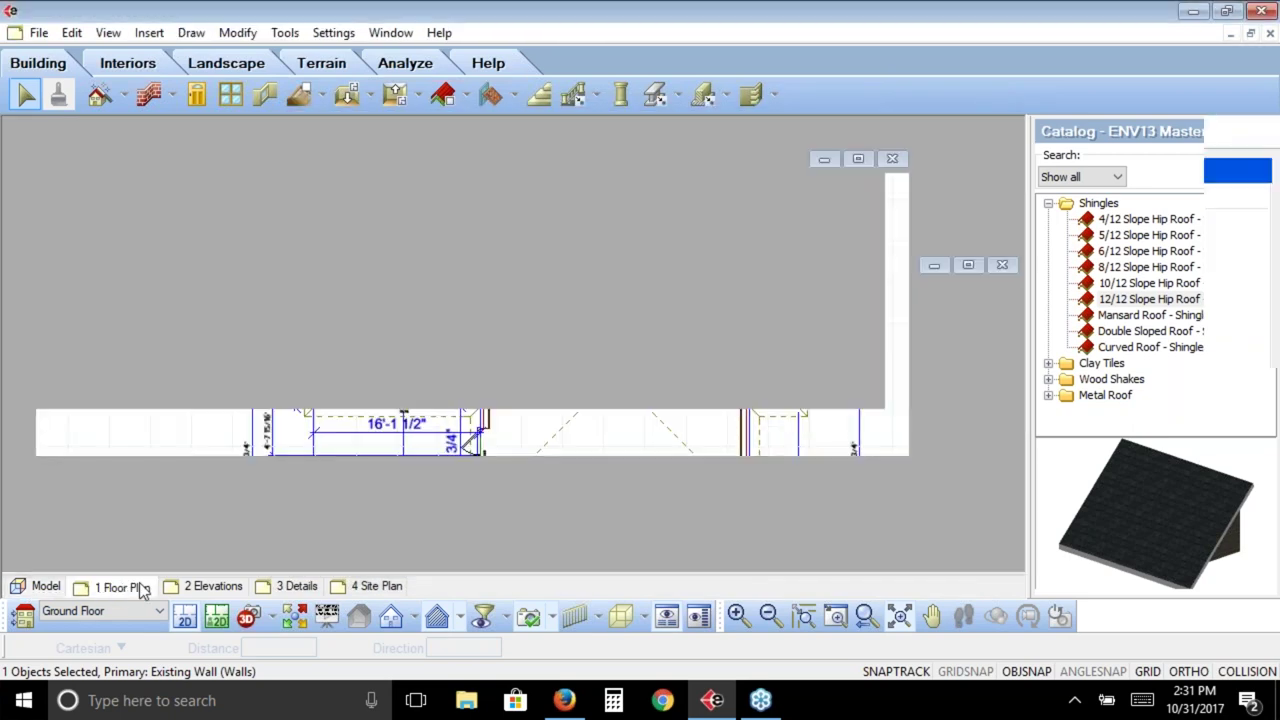
left_click(90, 95)
left_click(110, 139)
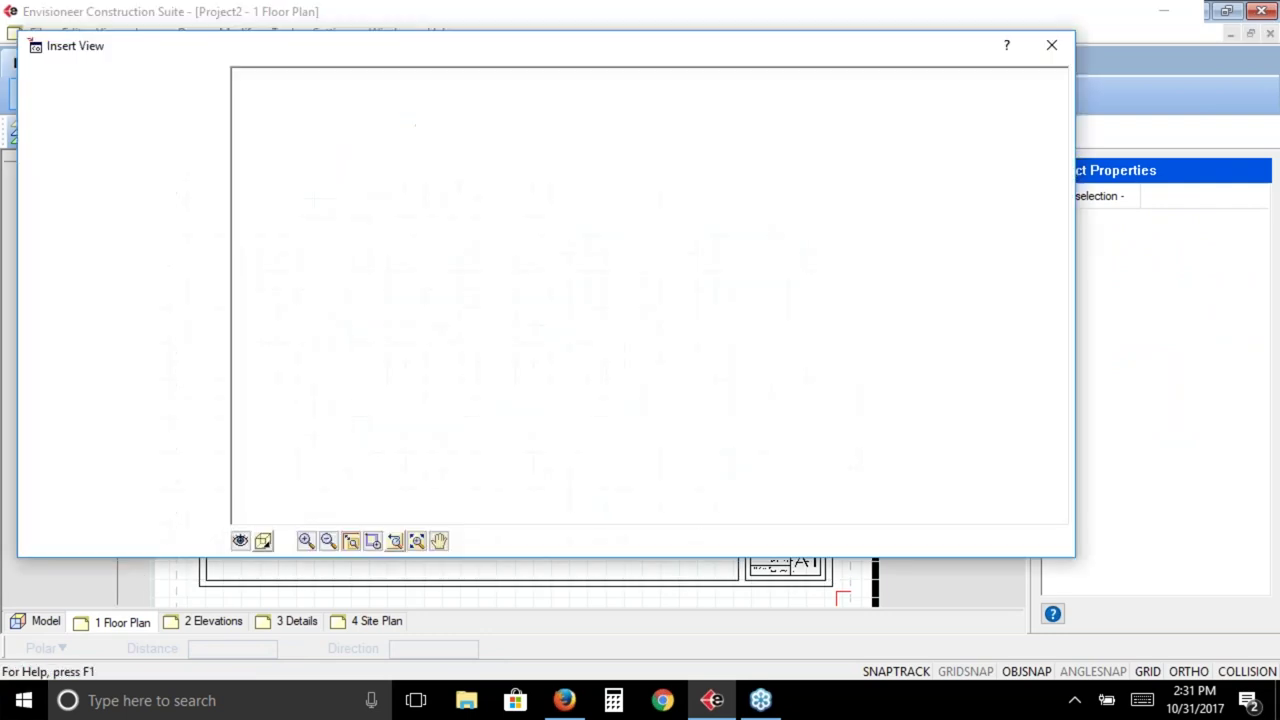
left_click(372, 540)
left_click_drag(716, 271, 513, 402)
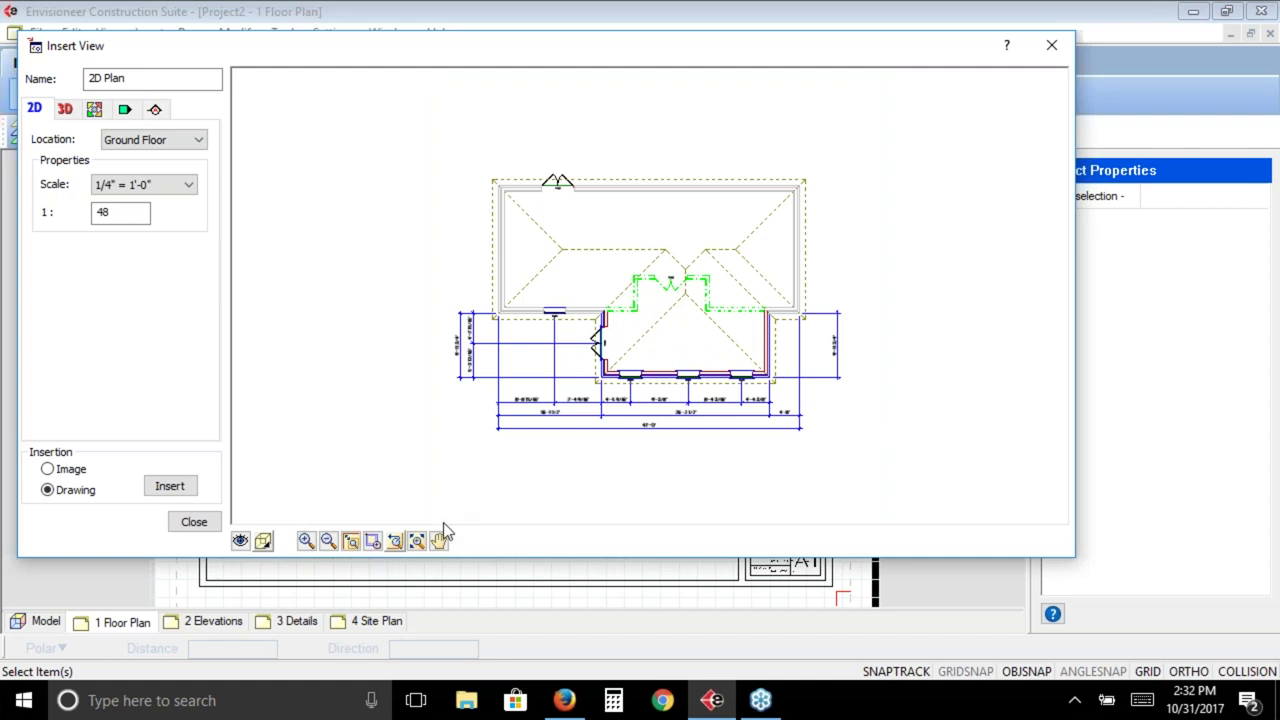
Hide the roofs and terrain in the 2D plan view and insert it as a drawing in the sheet's upper-left area
left_click(241, 541)
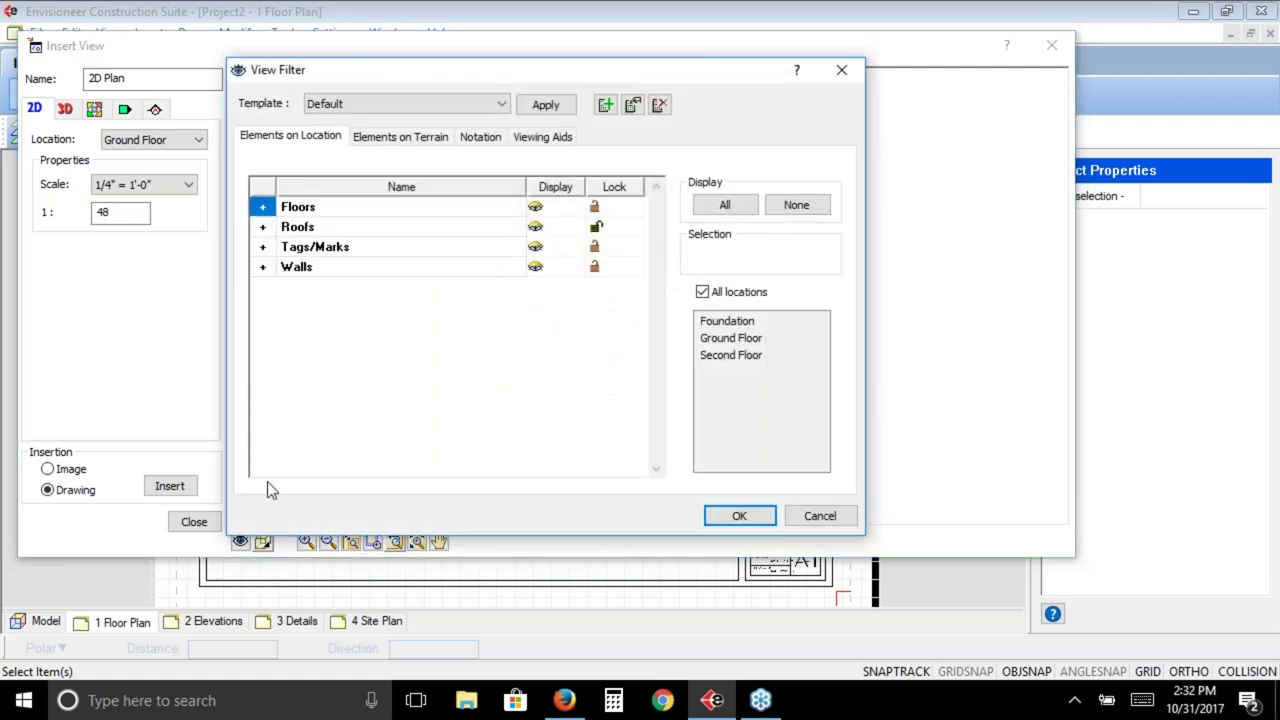
left_click(538, 230)
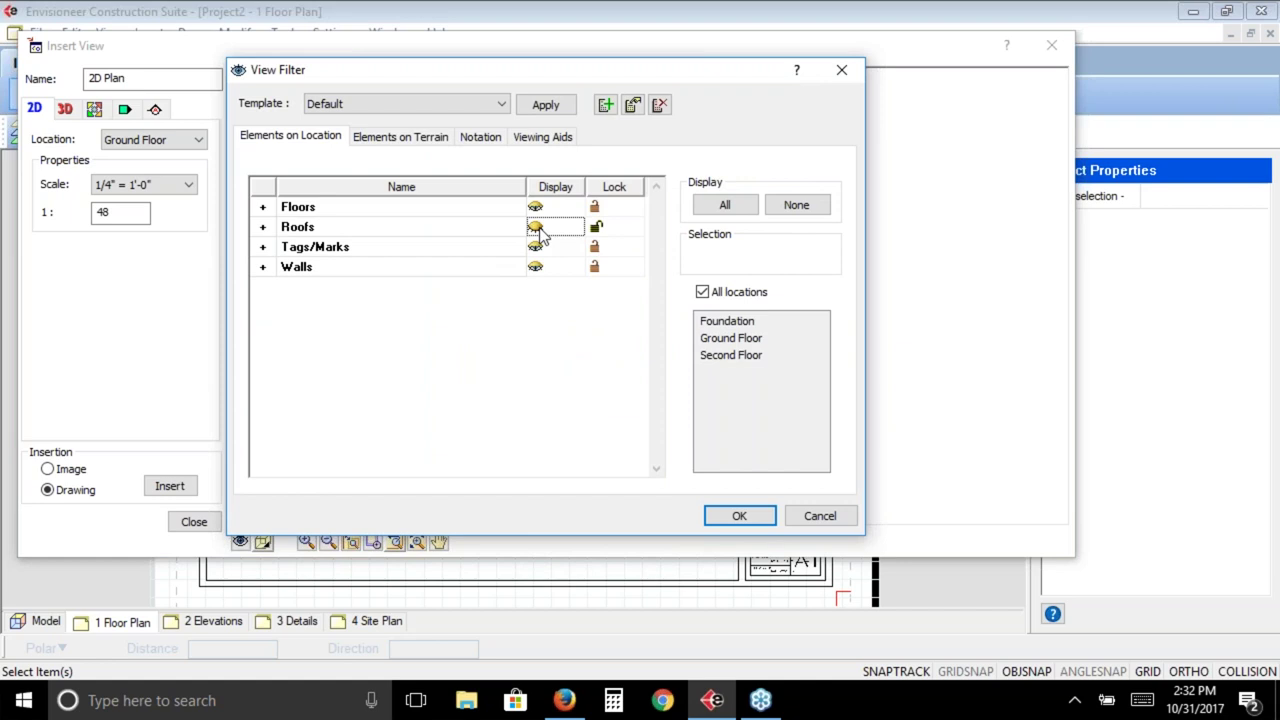
left_click(443, 136)
left_click(535, 208)
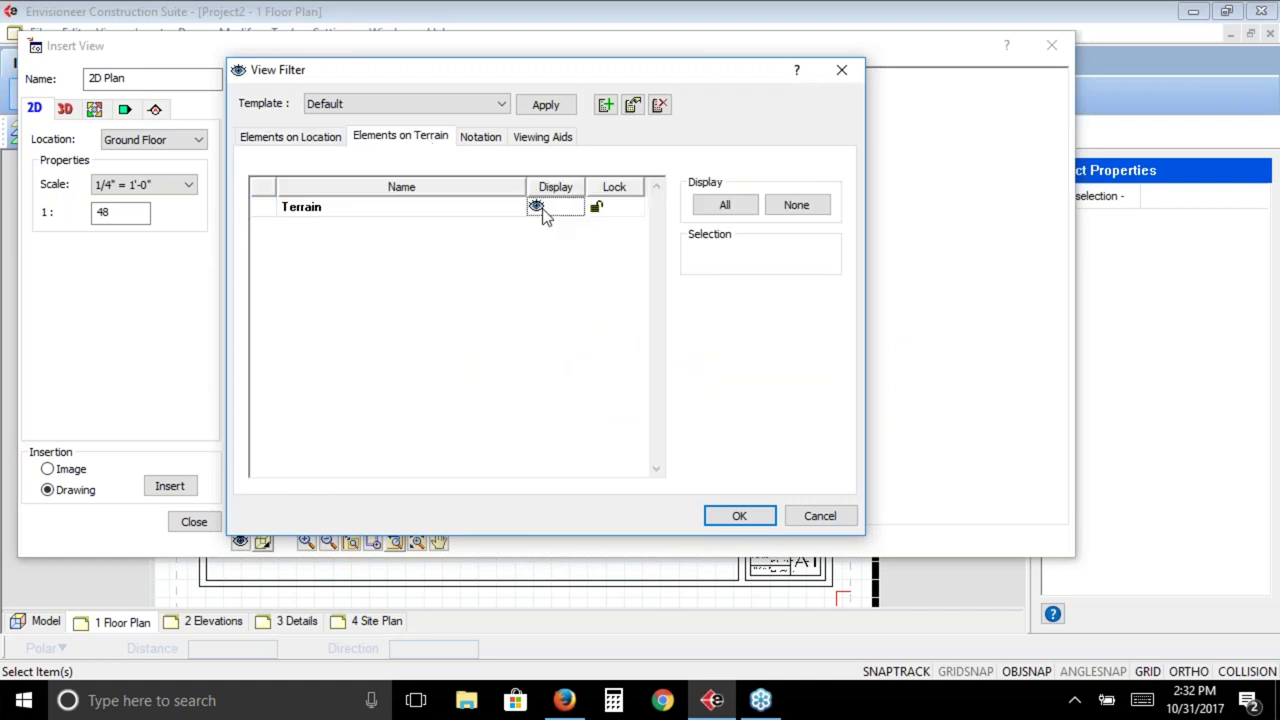
left_click(320, 135)
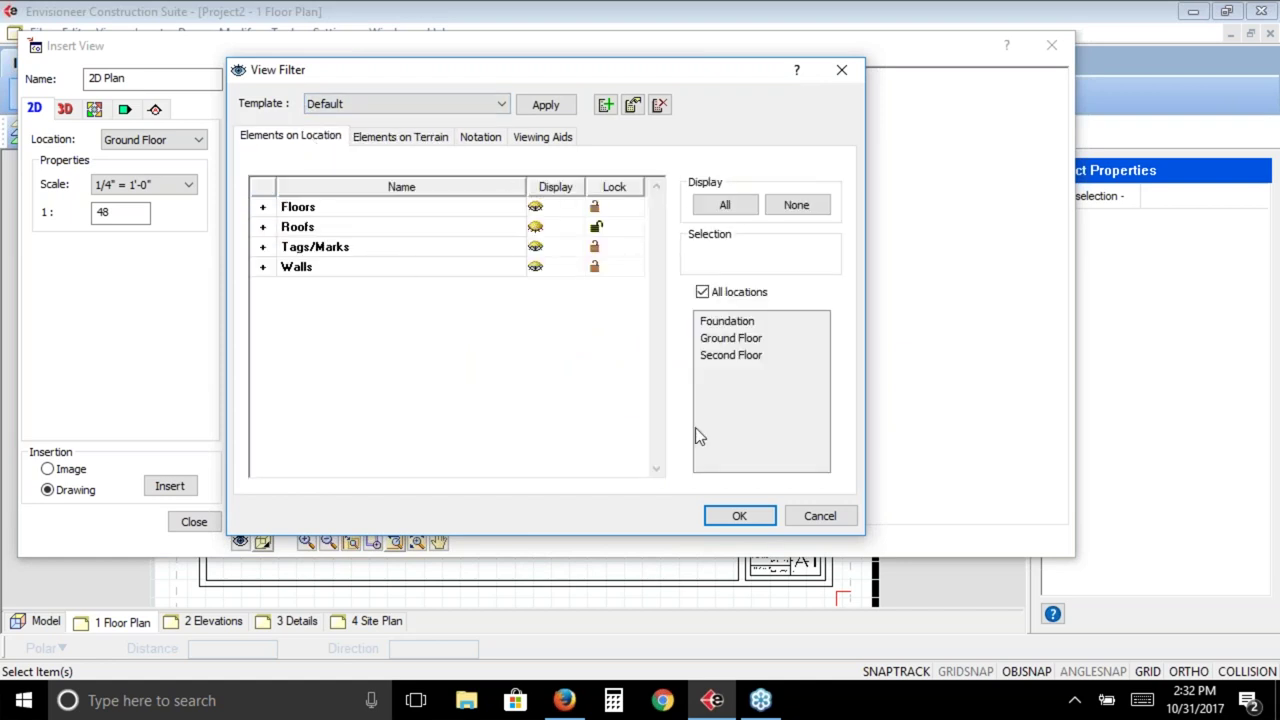
left_click(737, 515)
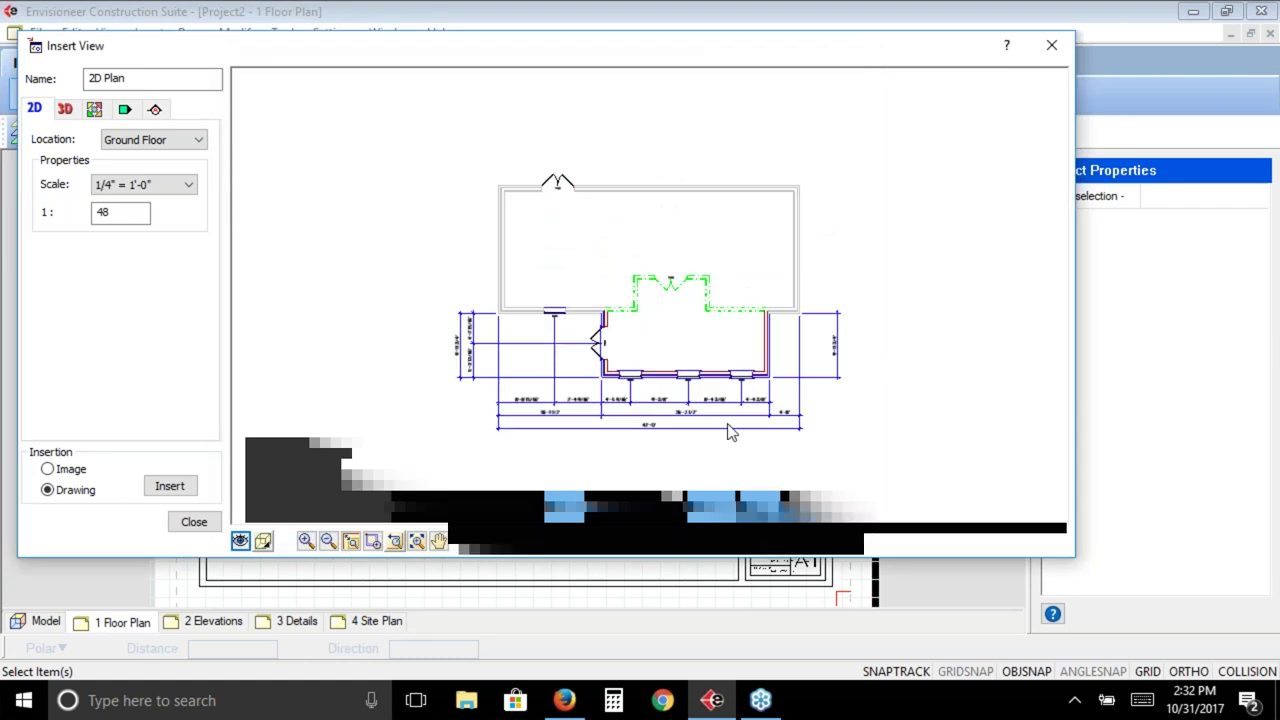
left_click(167, 487)
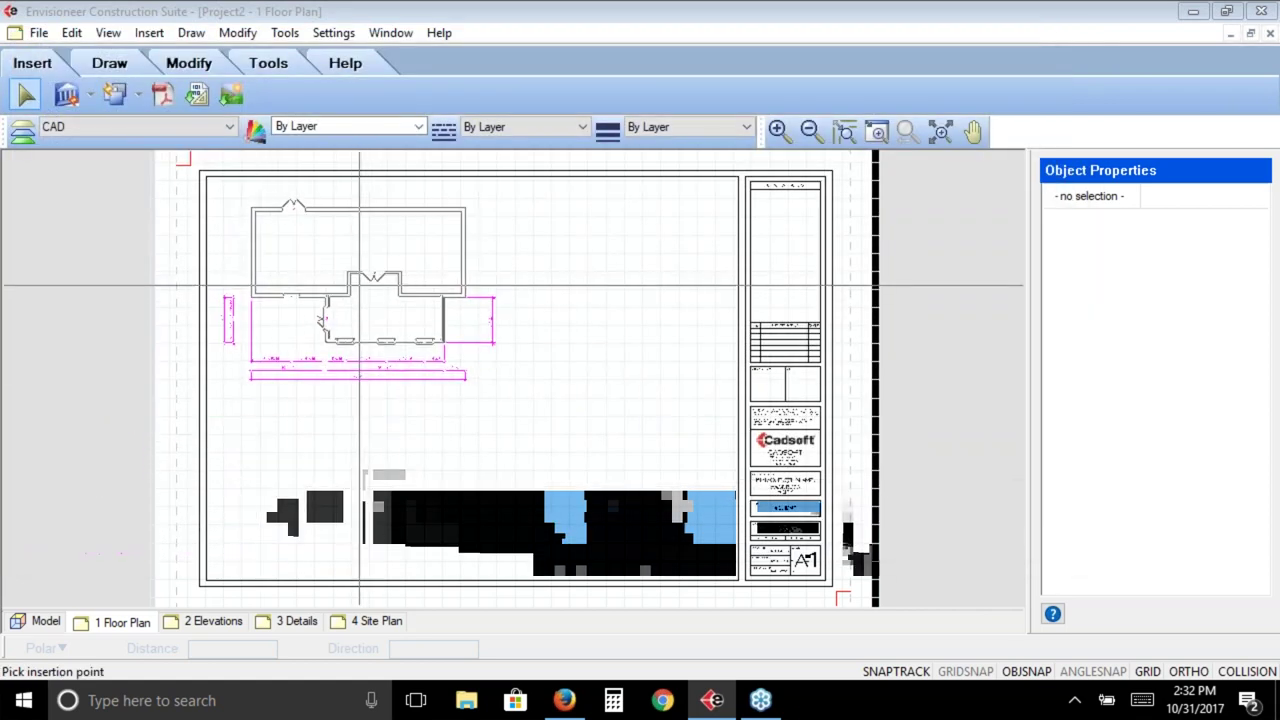
left_click(357, 277)
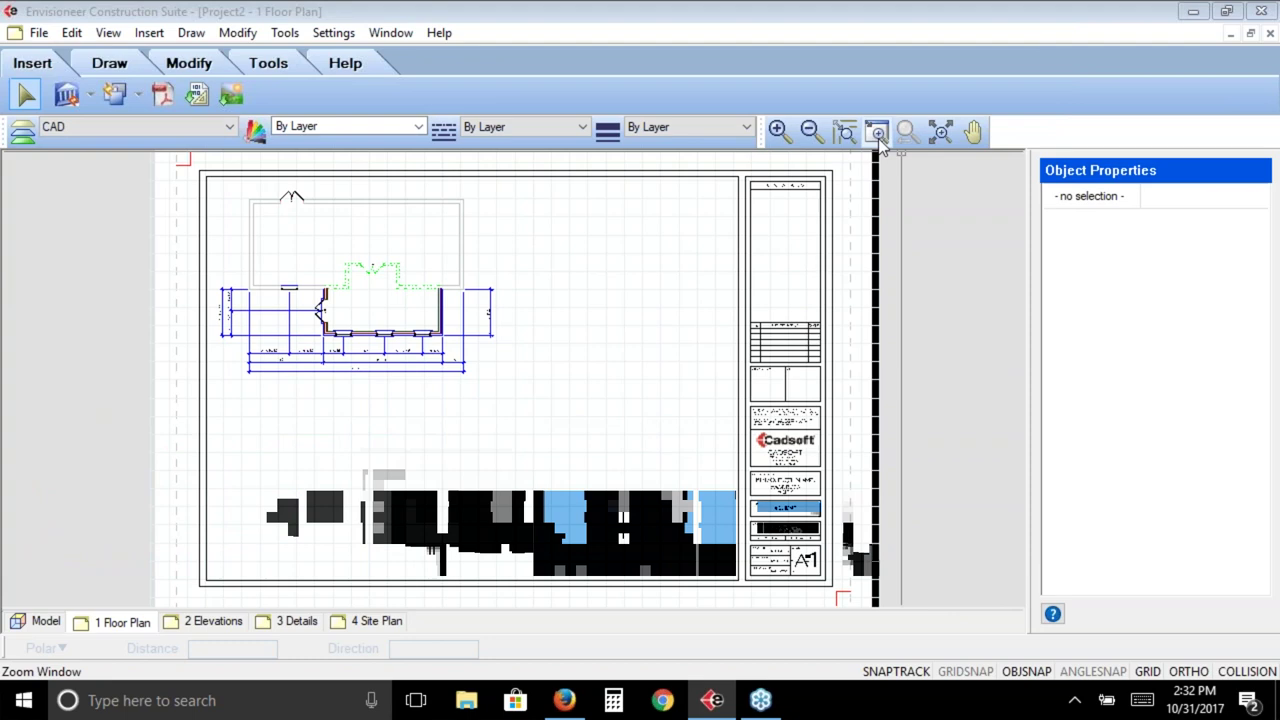
Add the text NEW ADDITION in the Notes style inside the addition on the floor plan
left_click_drag(545, 190, 252, 372)
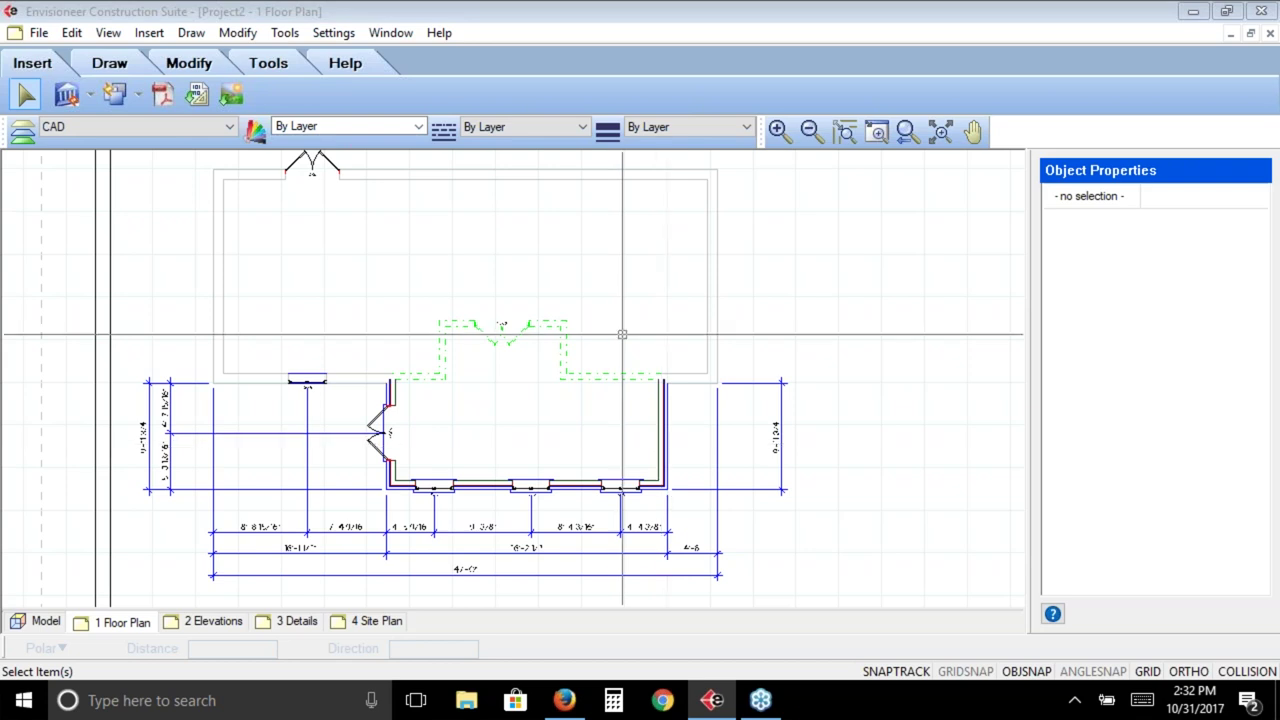
left_click(284, 36)
mouse_move(230, 56)
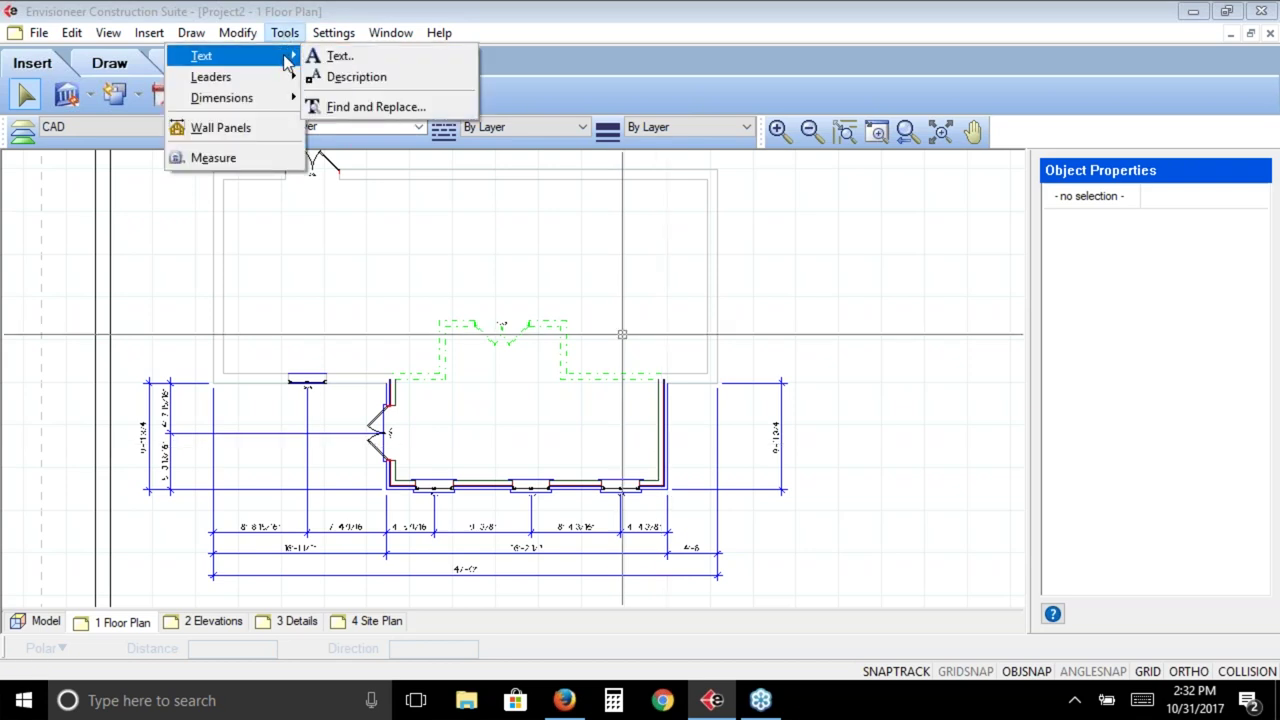
left_click(345, 56)
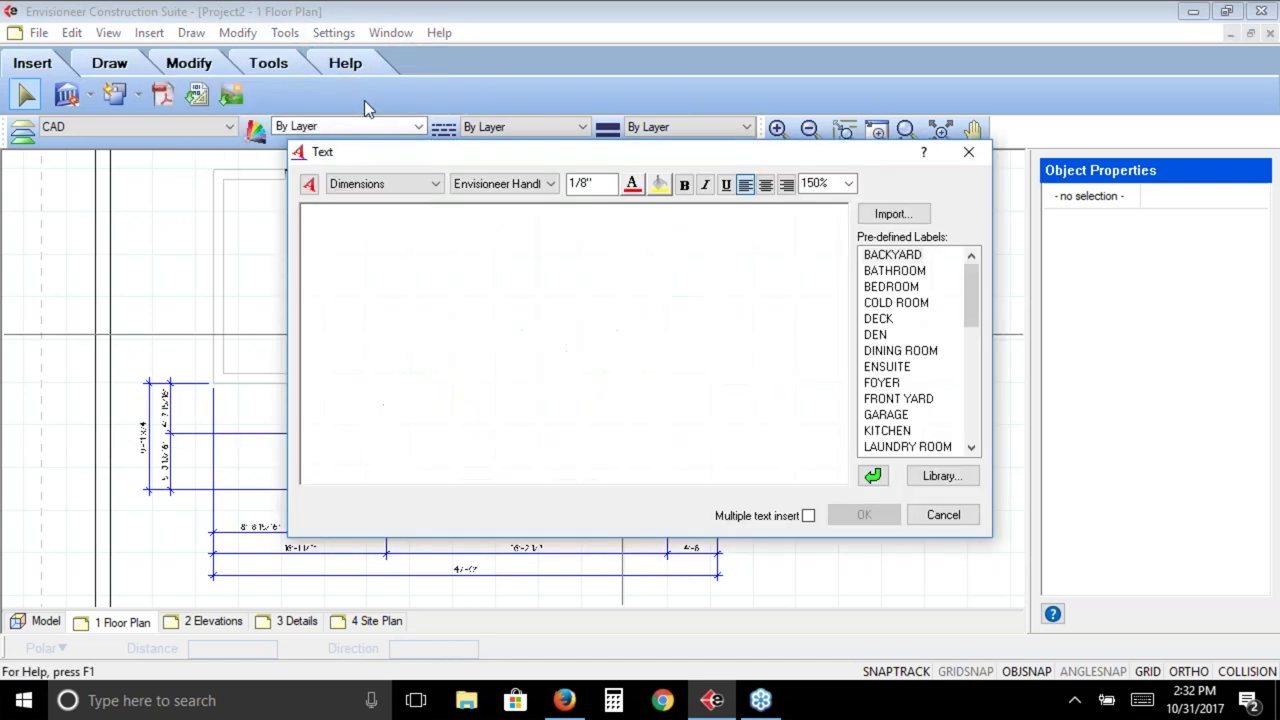
left_click(436, 185)
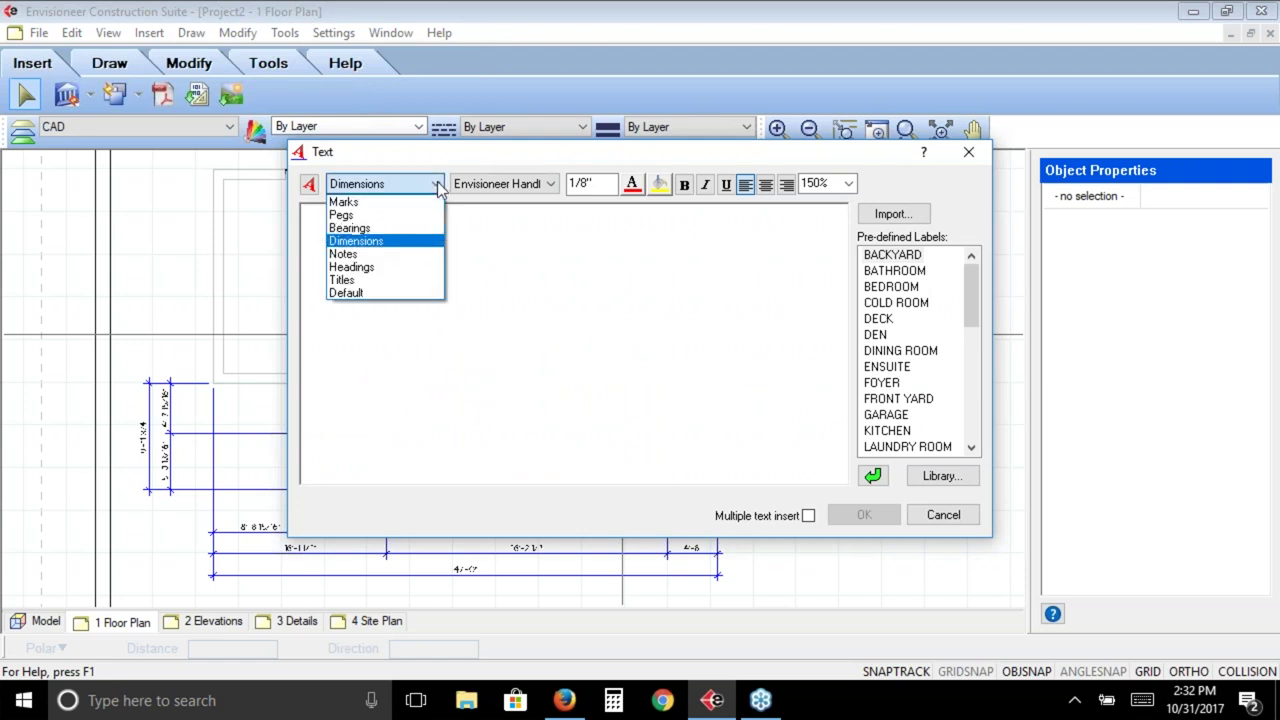
left_click(398, 257)
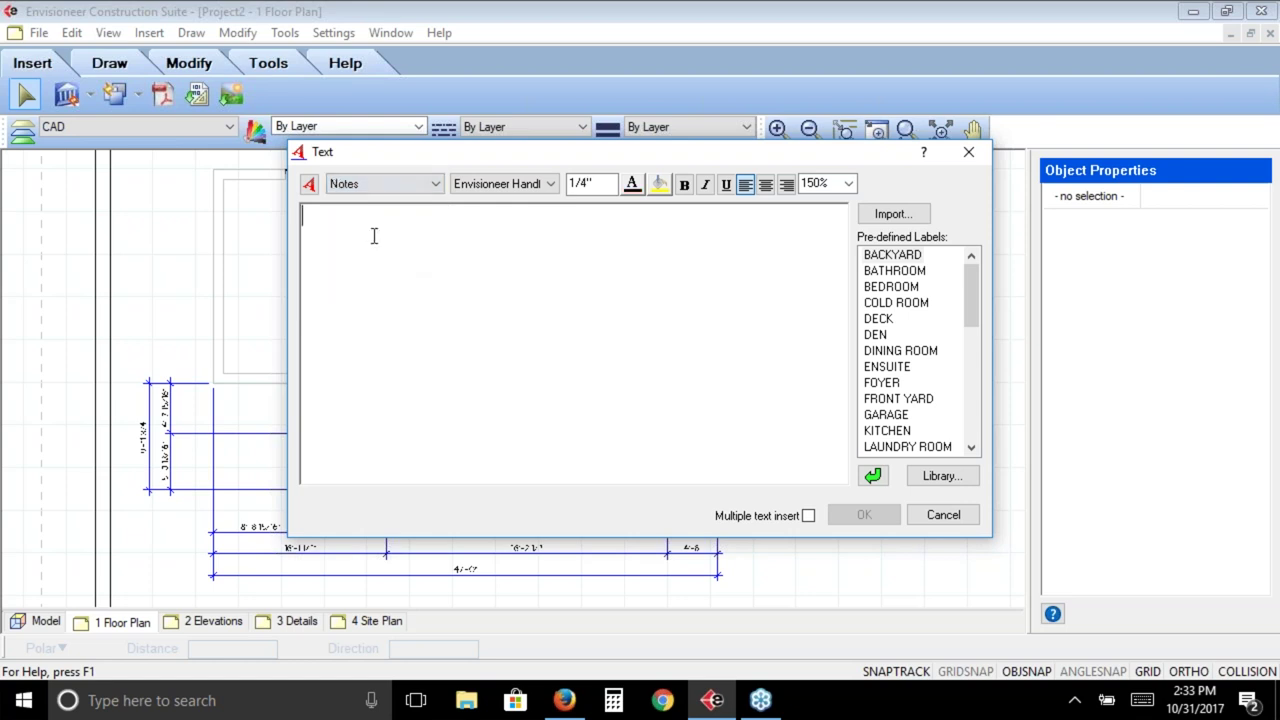
type("NEW ADDITION")
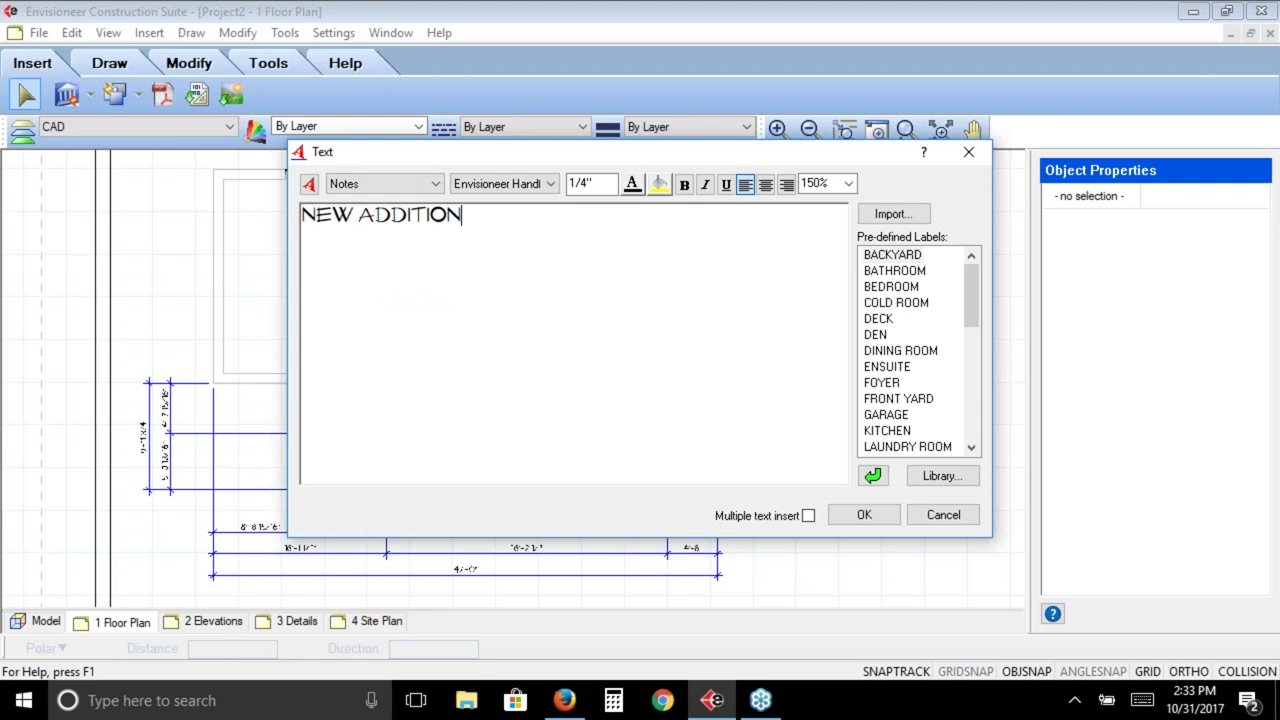
left_click(864, 514)
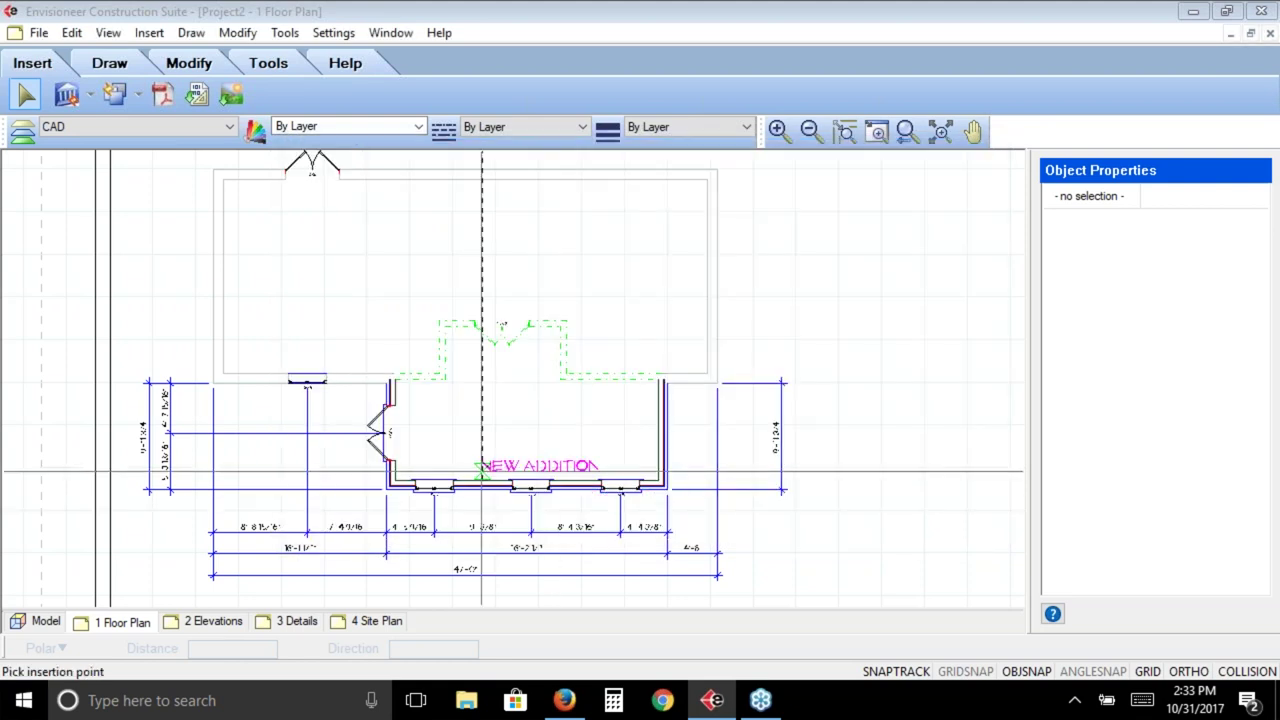
left_click(462, 435)
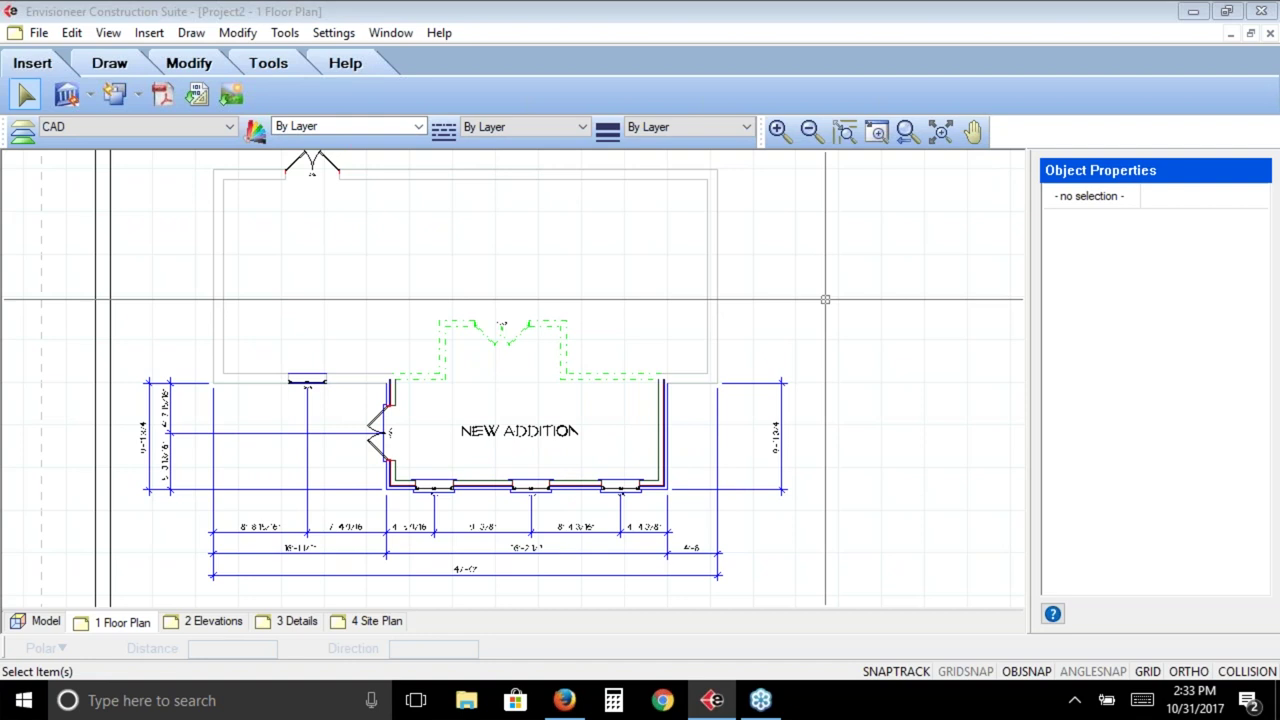
Define a second SmartView showing the Front Elevation, framed to include the whole house and ground line
left_click(912, 140)
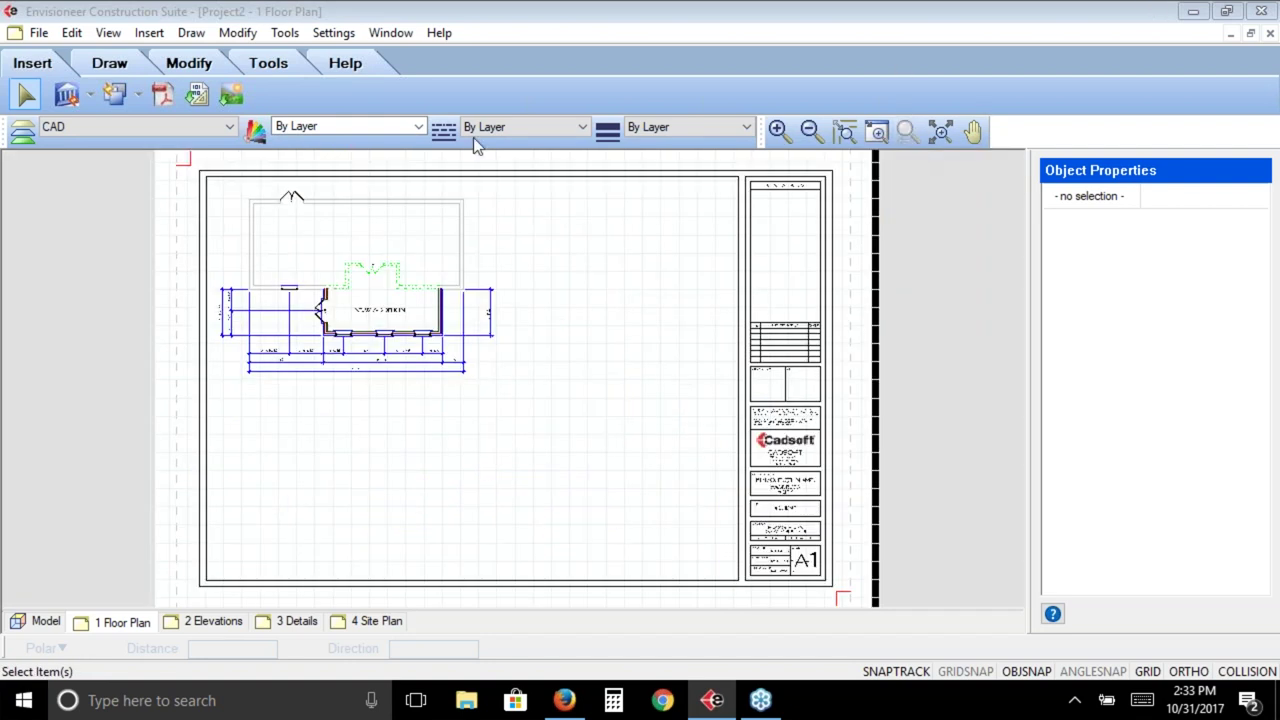
left_click(89, 94)
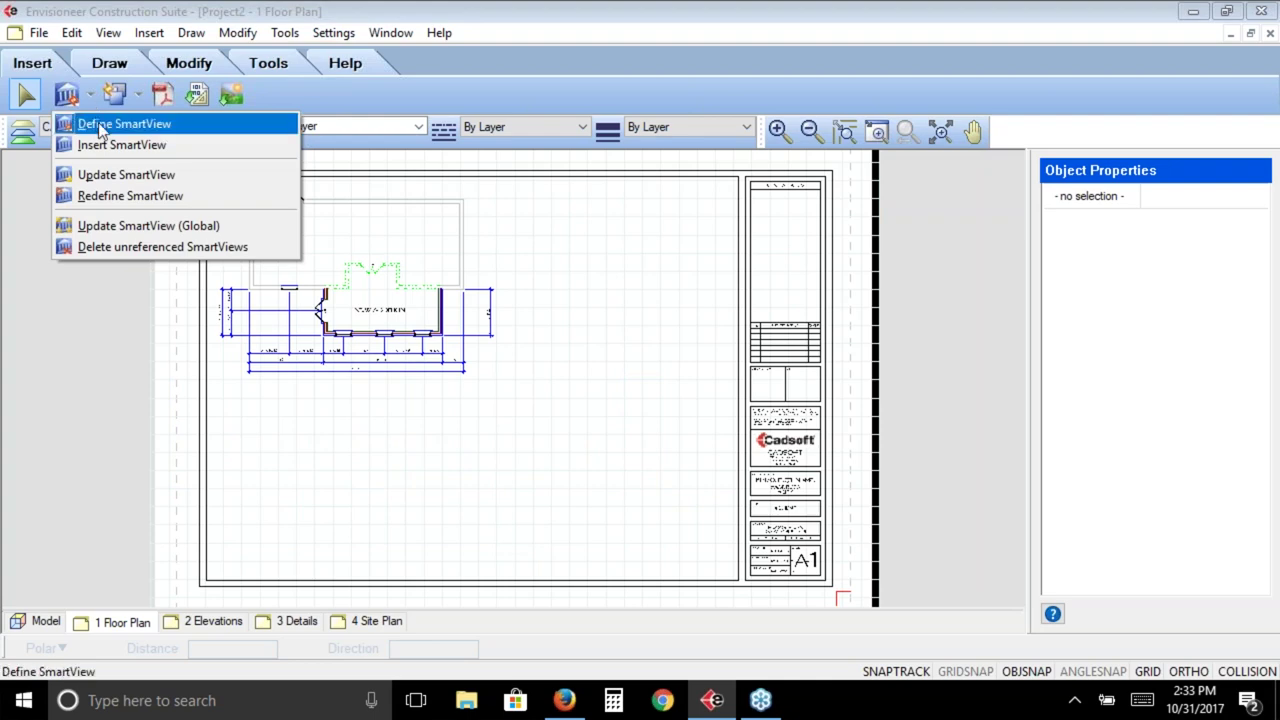
left_click(120, 124)
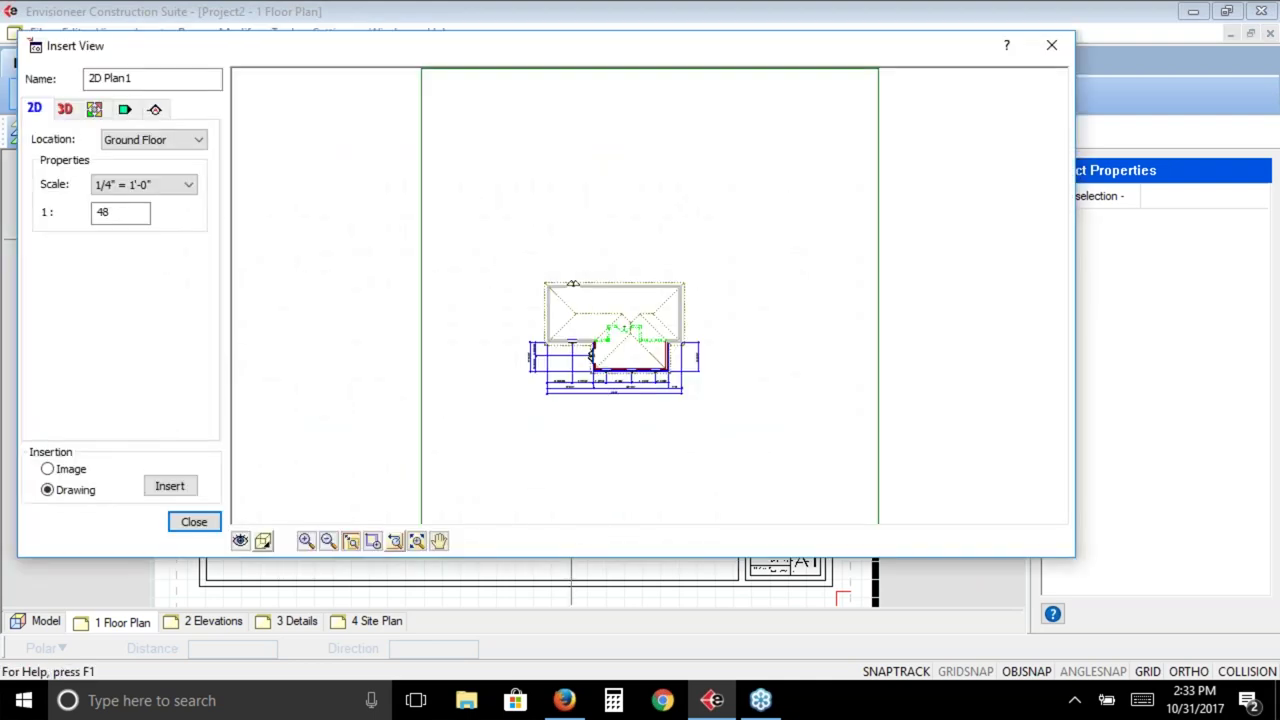
left_click(124, 109)
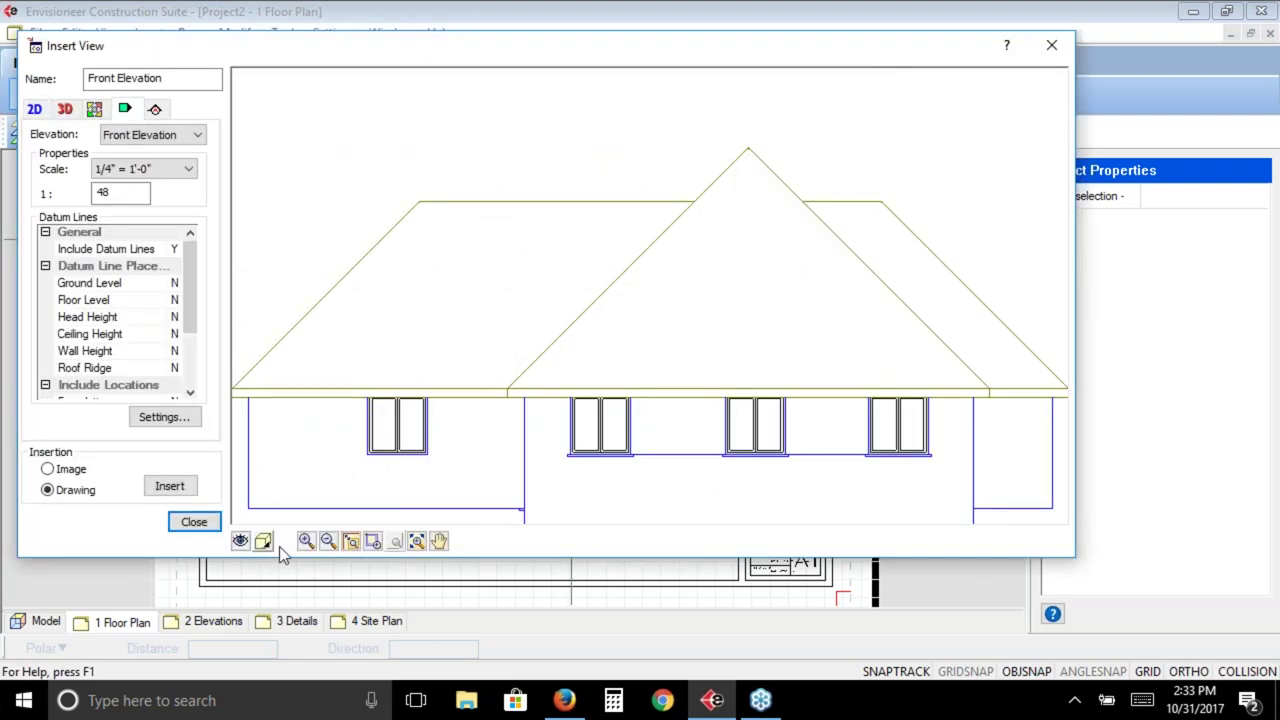
left_click(328, 541)
left_click(328, 541)
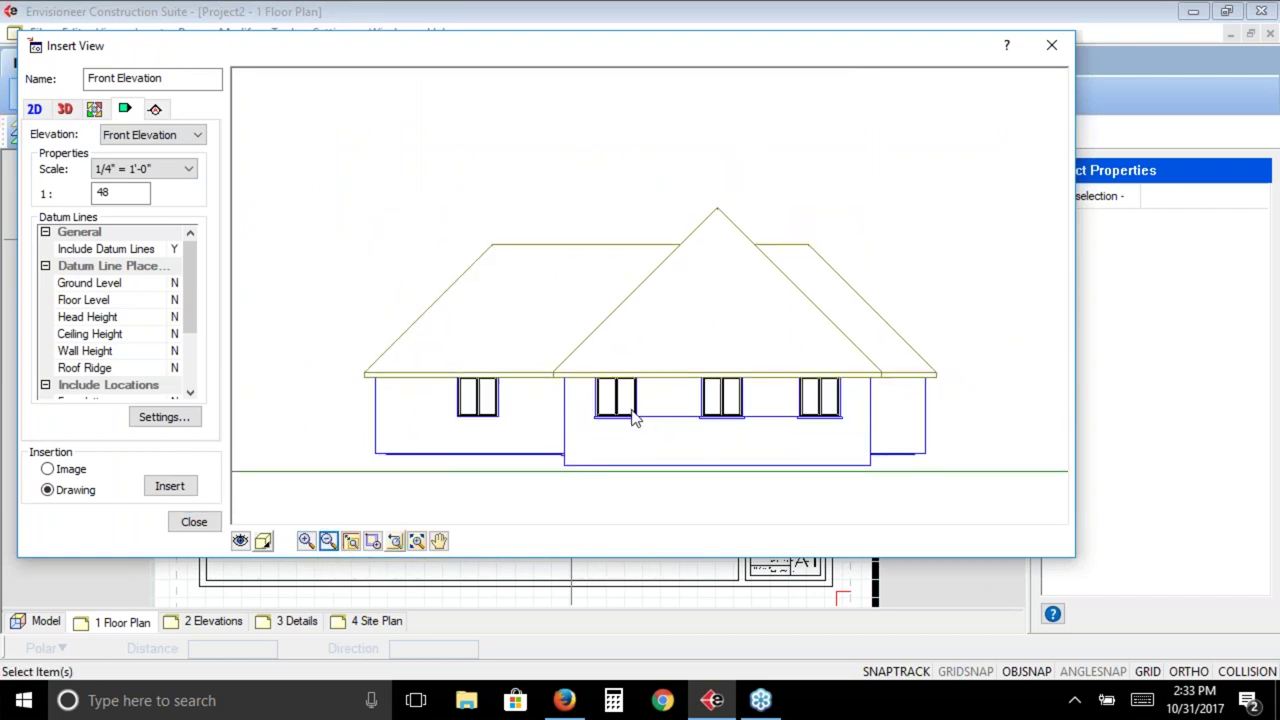
Set the front elevation to Patterned display and insert it as a drawing below the floor plan on the sheet
left_click(263, 541)
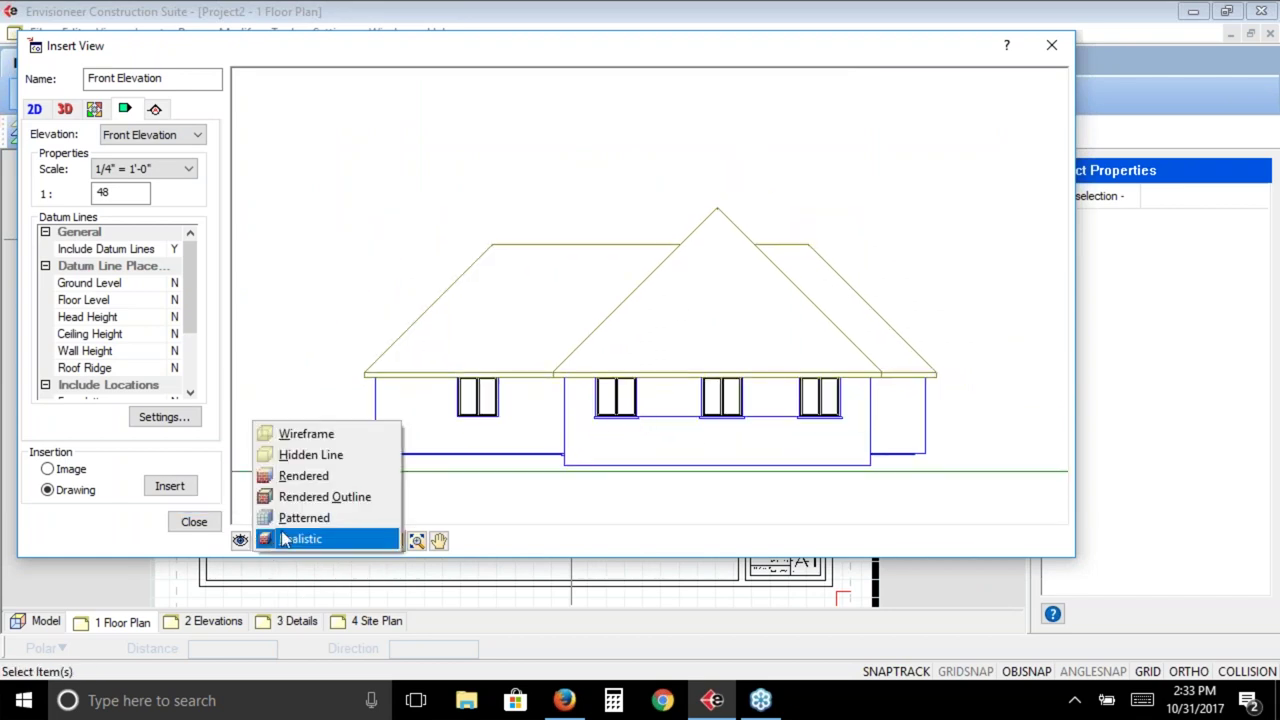
left_click(284, 540)
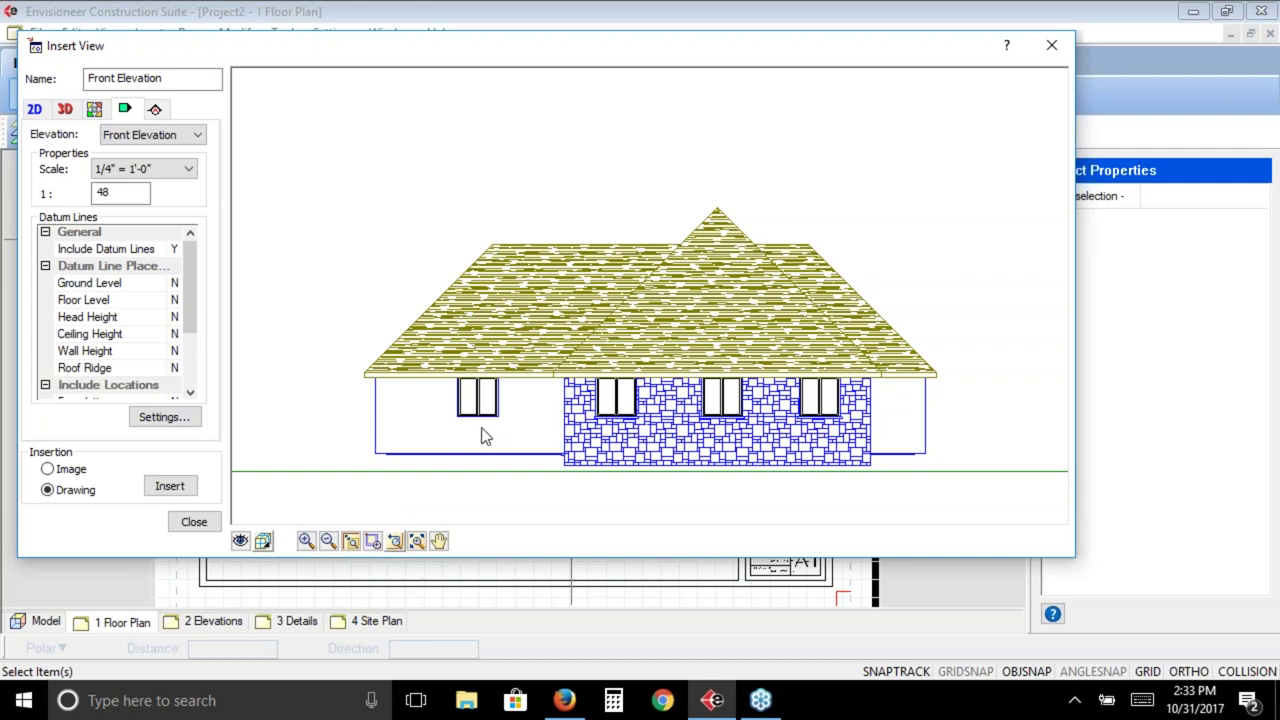
left_click(168, 486)
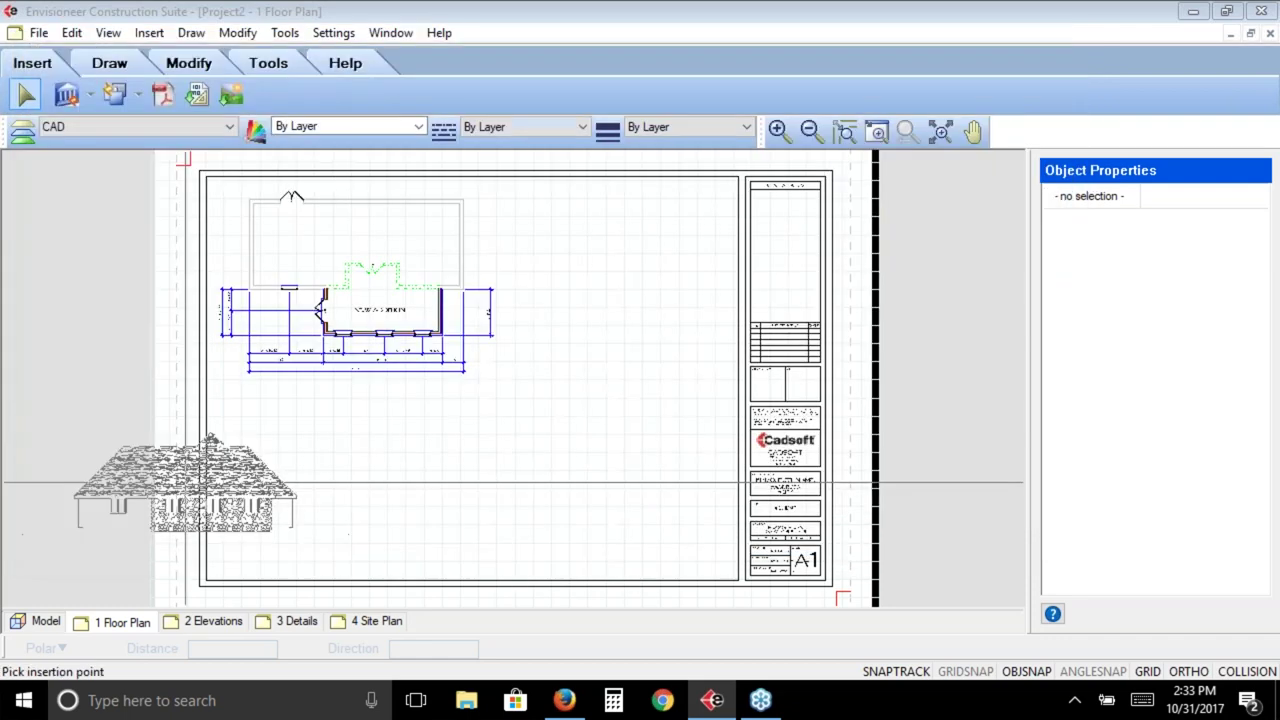
left_click(357, 430)
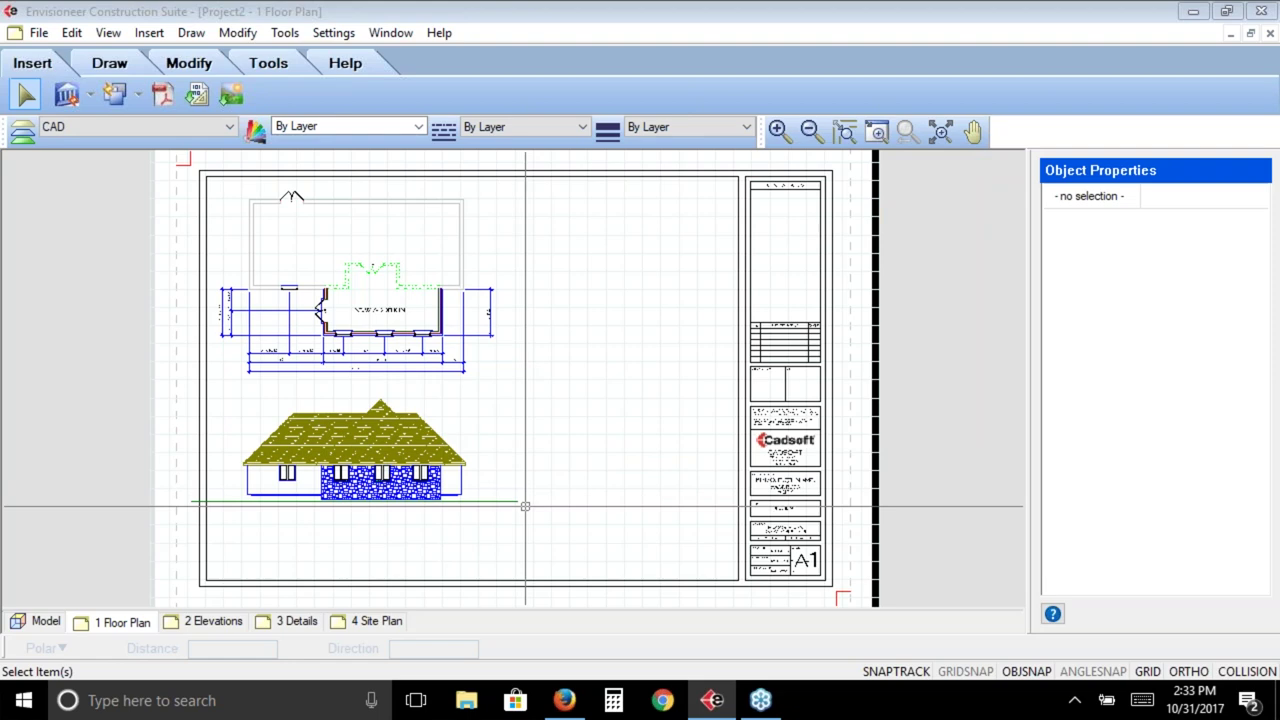
Return to the model and open the Existing Wall definition from the Custom group of the wall catalog
left_click(45, 621)
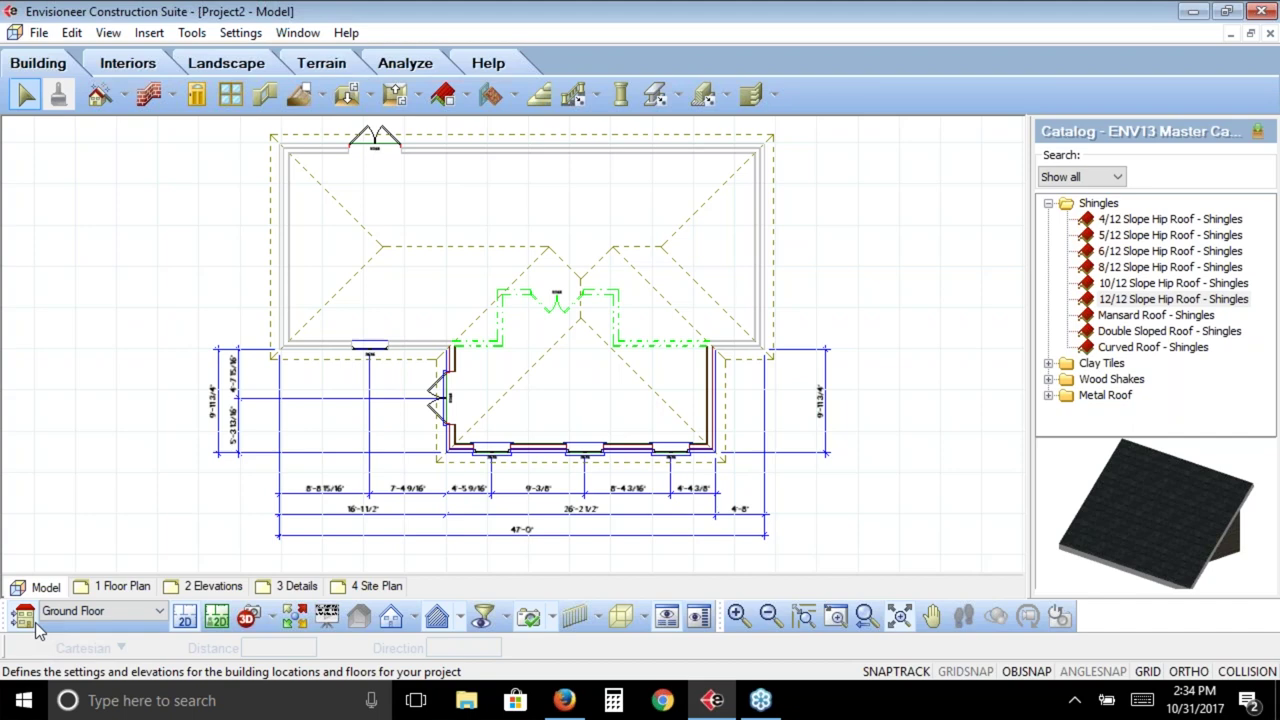
left_click(149, 94)
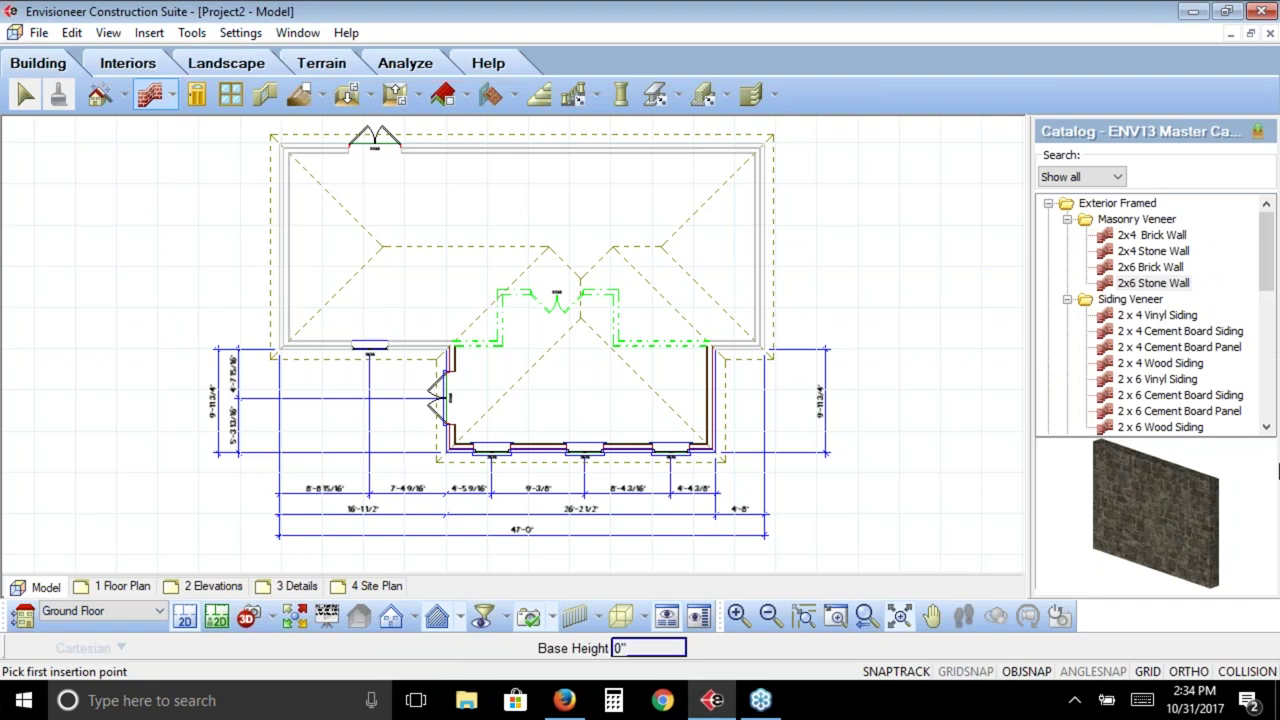
left_click(1265, 429)
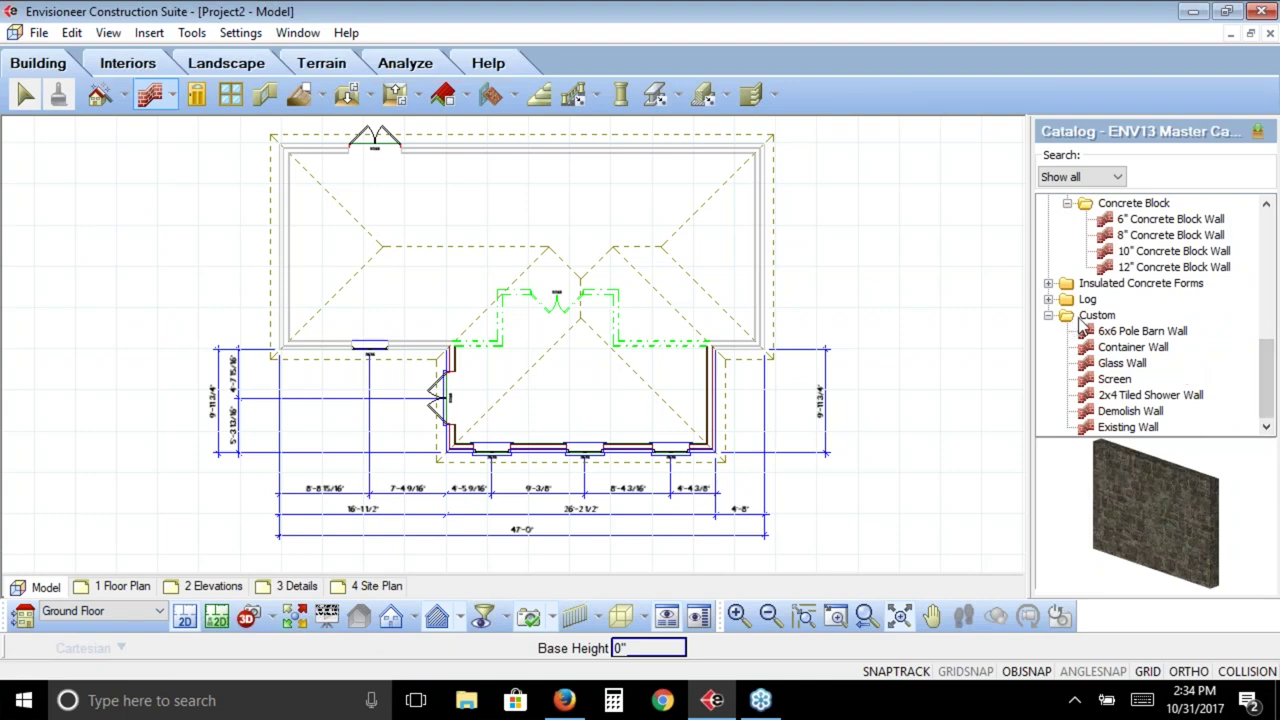
left_click(1116, 414)
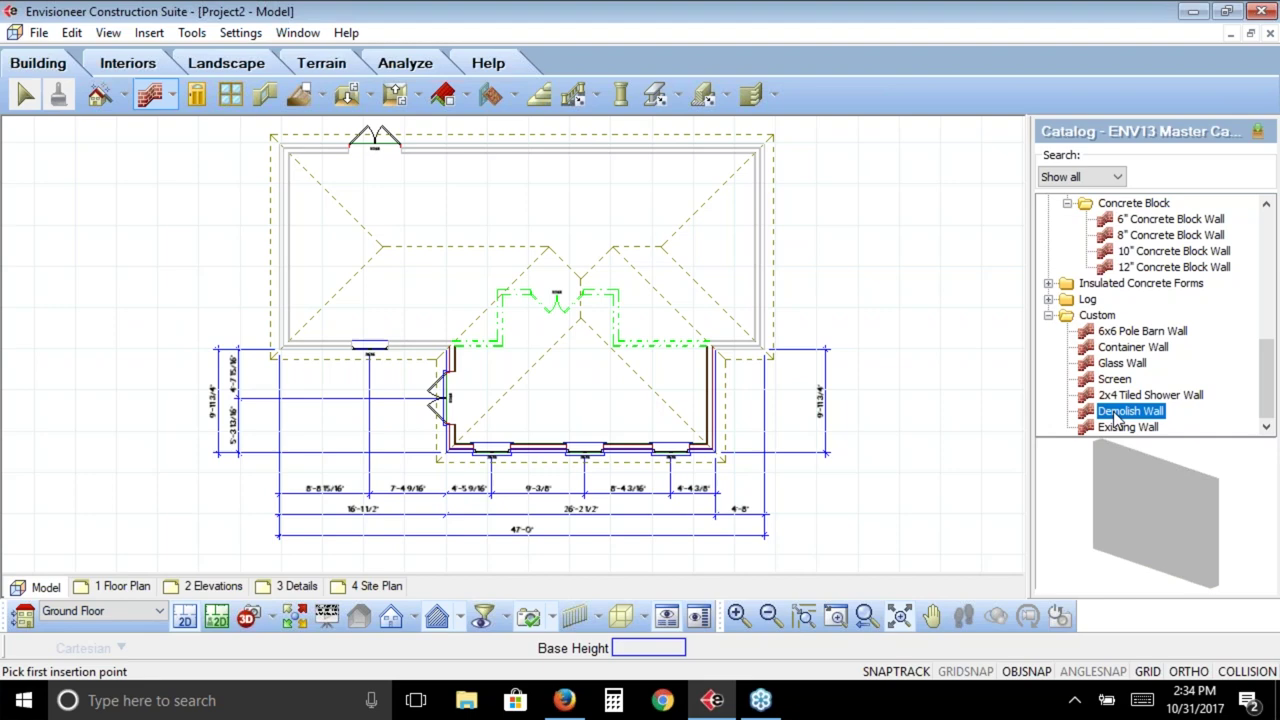
left_click(1118, 429)
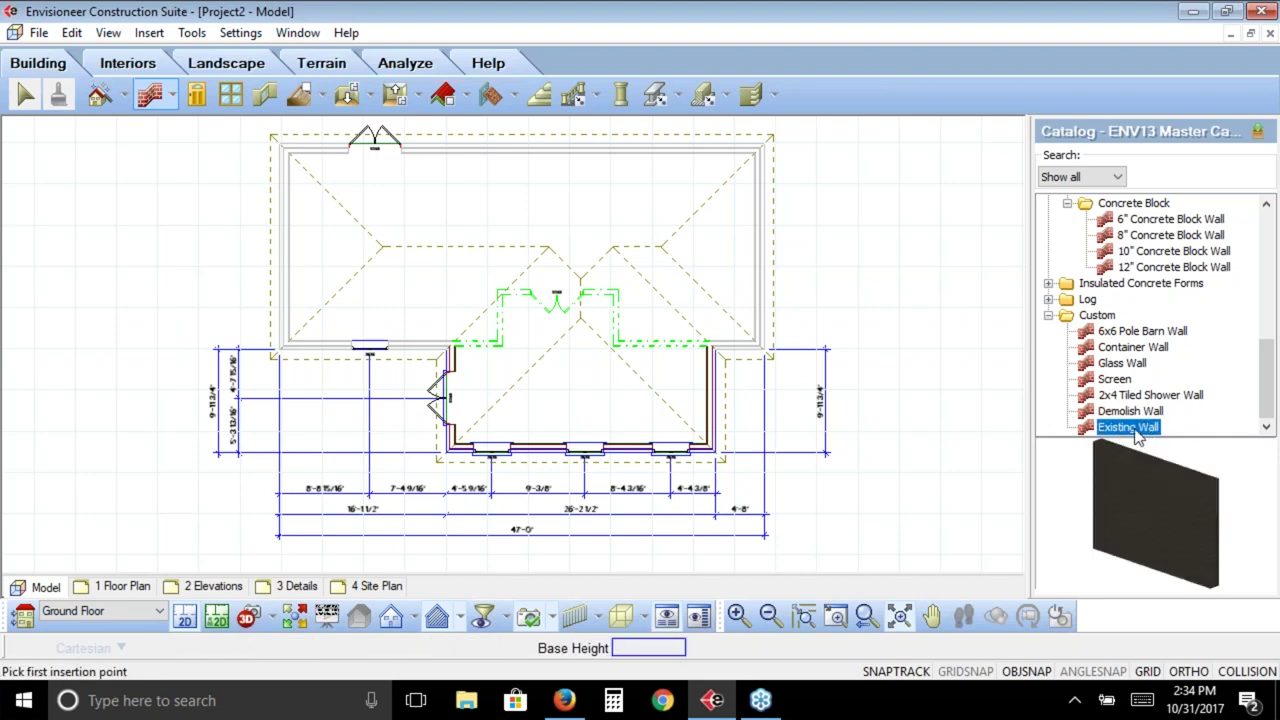
key("Escape")
double_click(1128, 427)
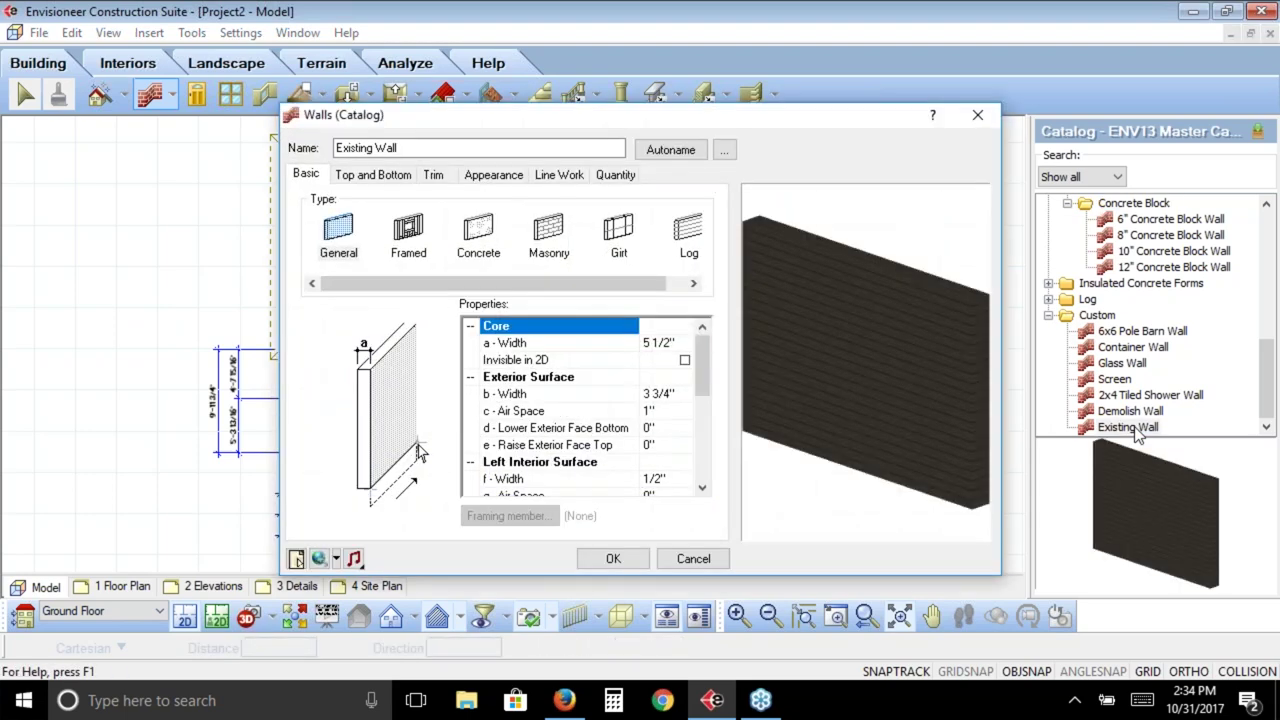
Examine the Existing Wall's General type, its trim application surfaces and the materials assigned to its components
left_click(344, 236)
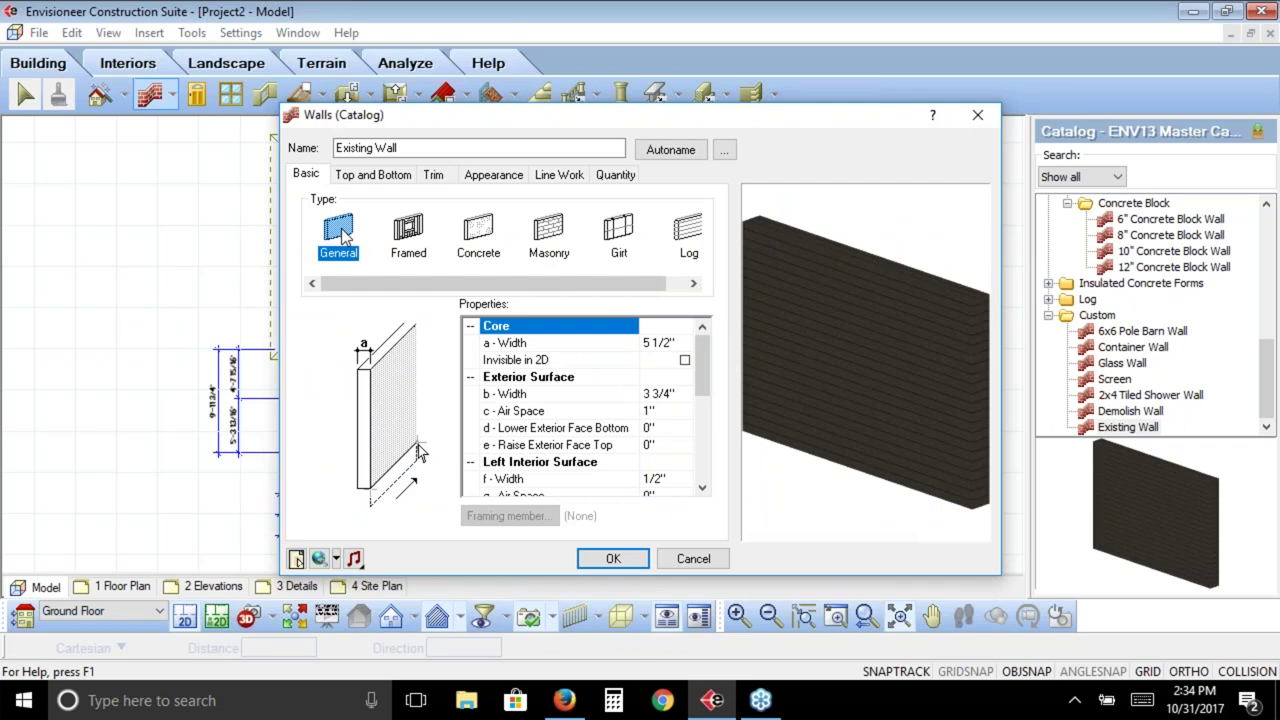
left_click(444, 177)
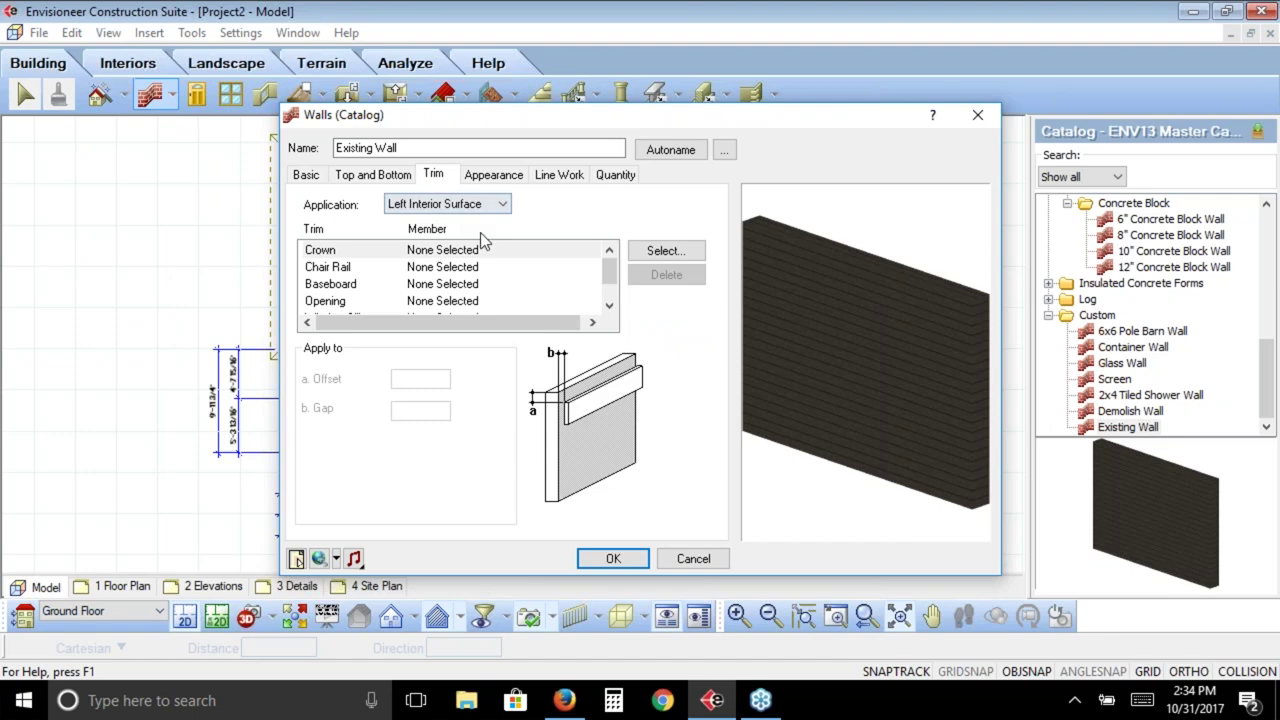
left_click(500, 204)
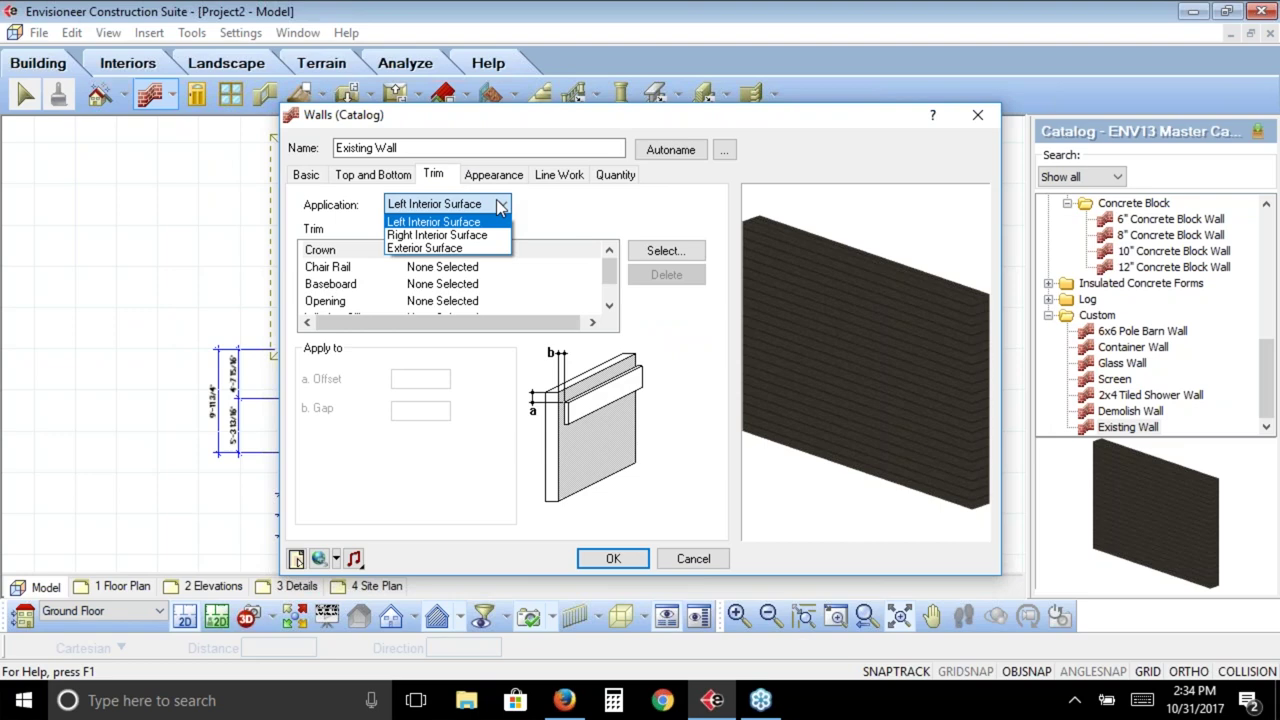
left_click(497, 176)
left_click(501, 176)
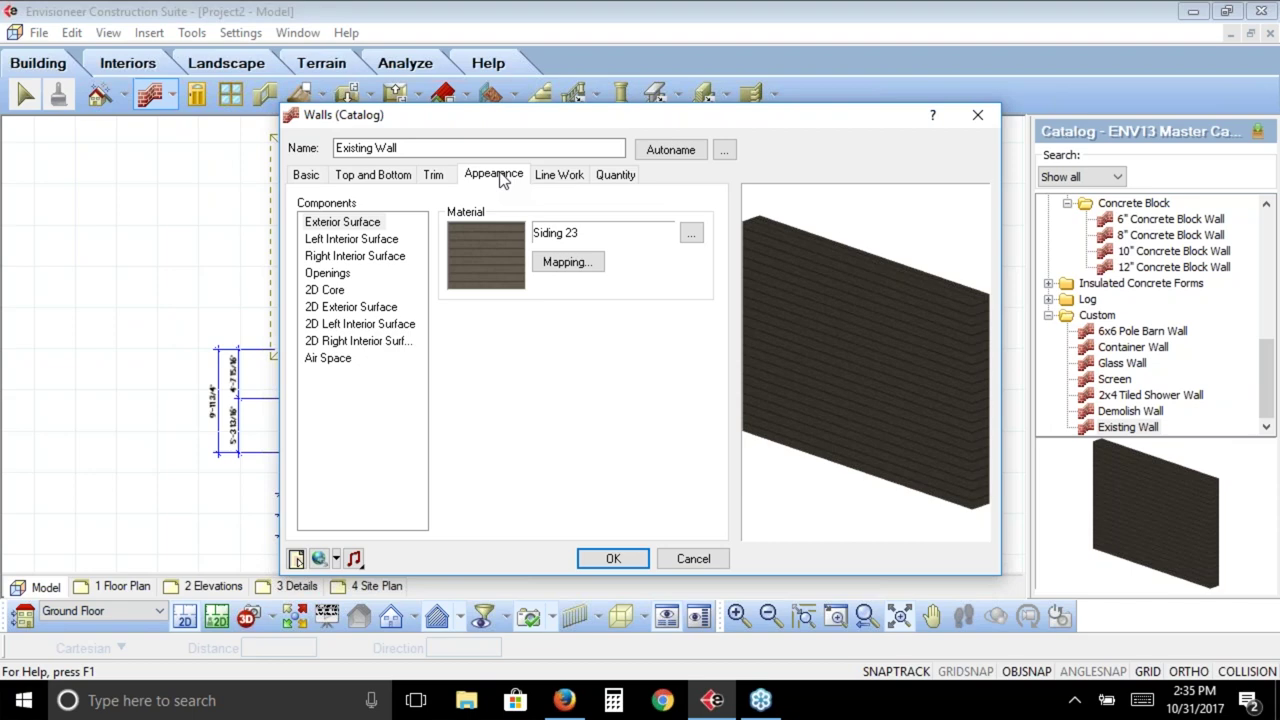
Examine the texture map settings of a new material based on Siding 23 for the wall's exterior surface without creating it
left_click(483, 242)
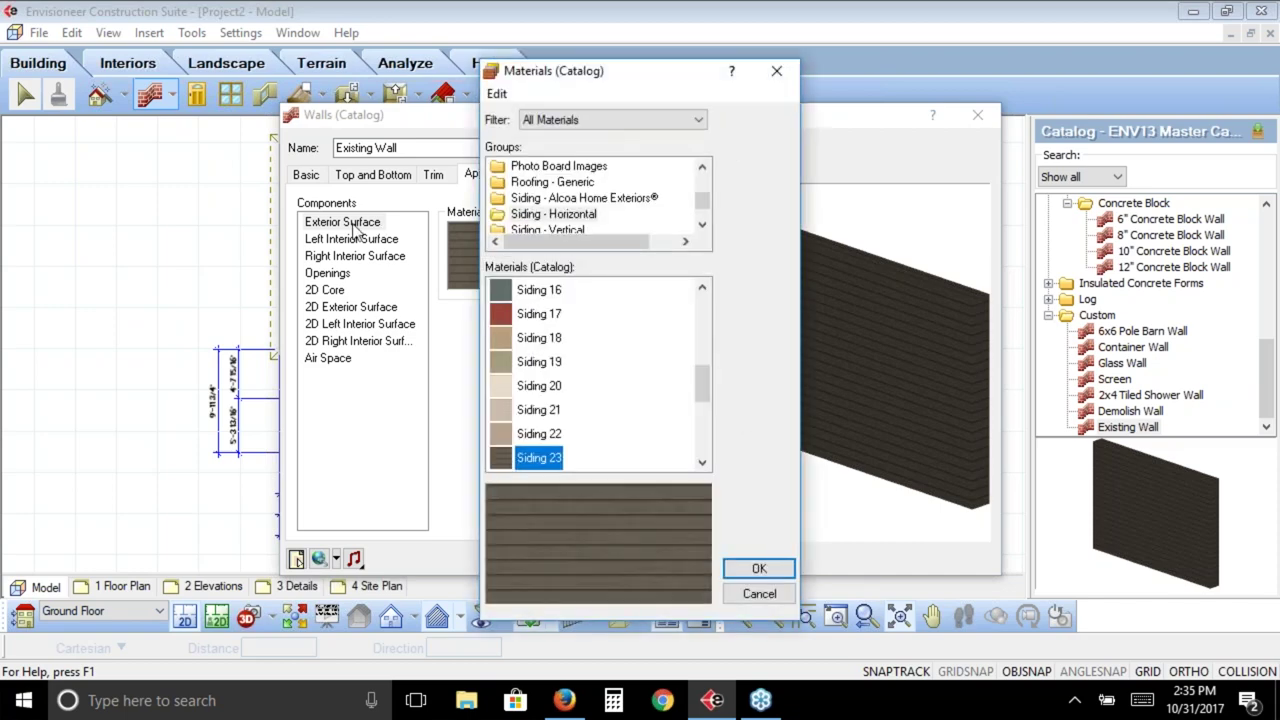
right_click(541, 469)
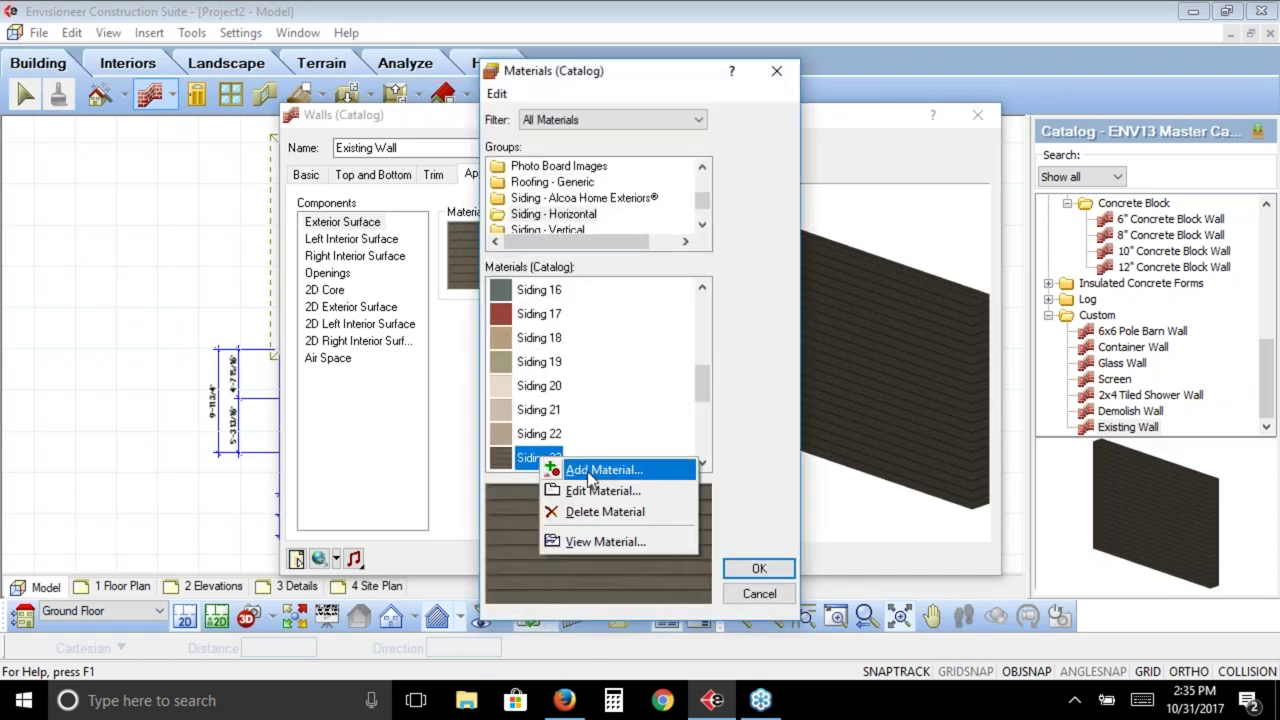
left_click(590, 472)
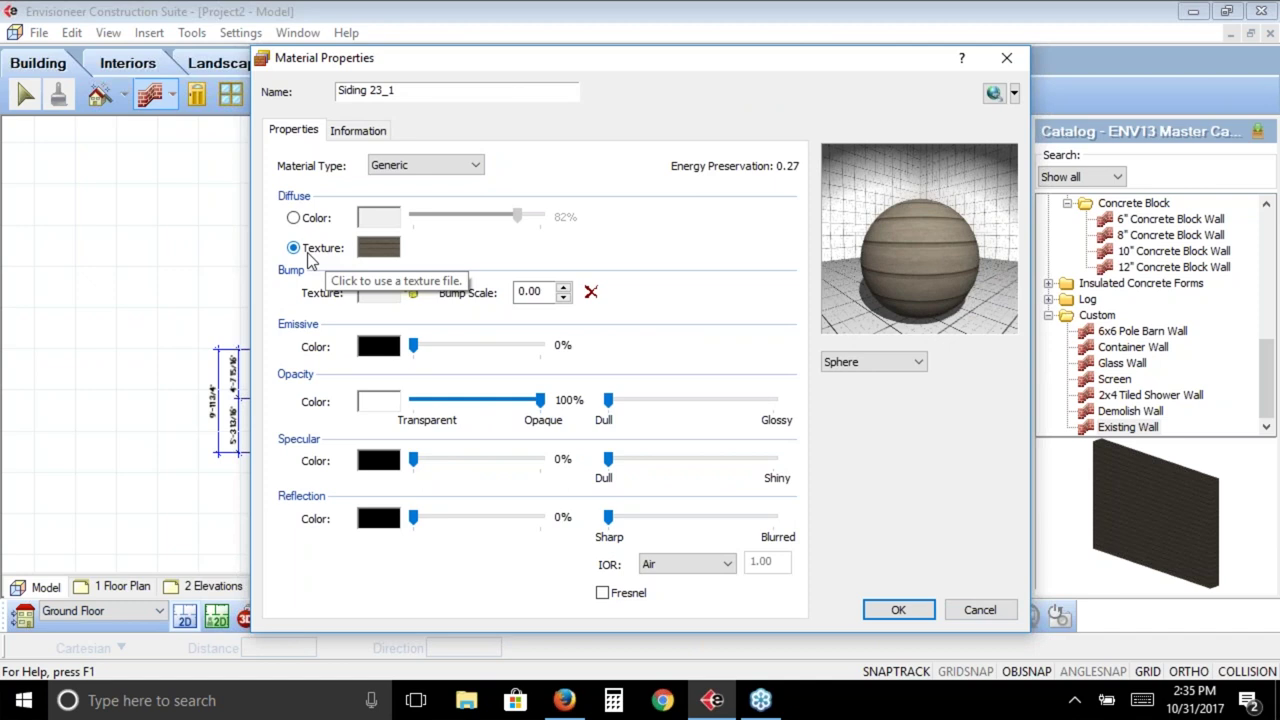
left_click(384, 250)
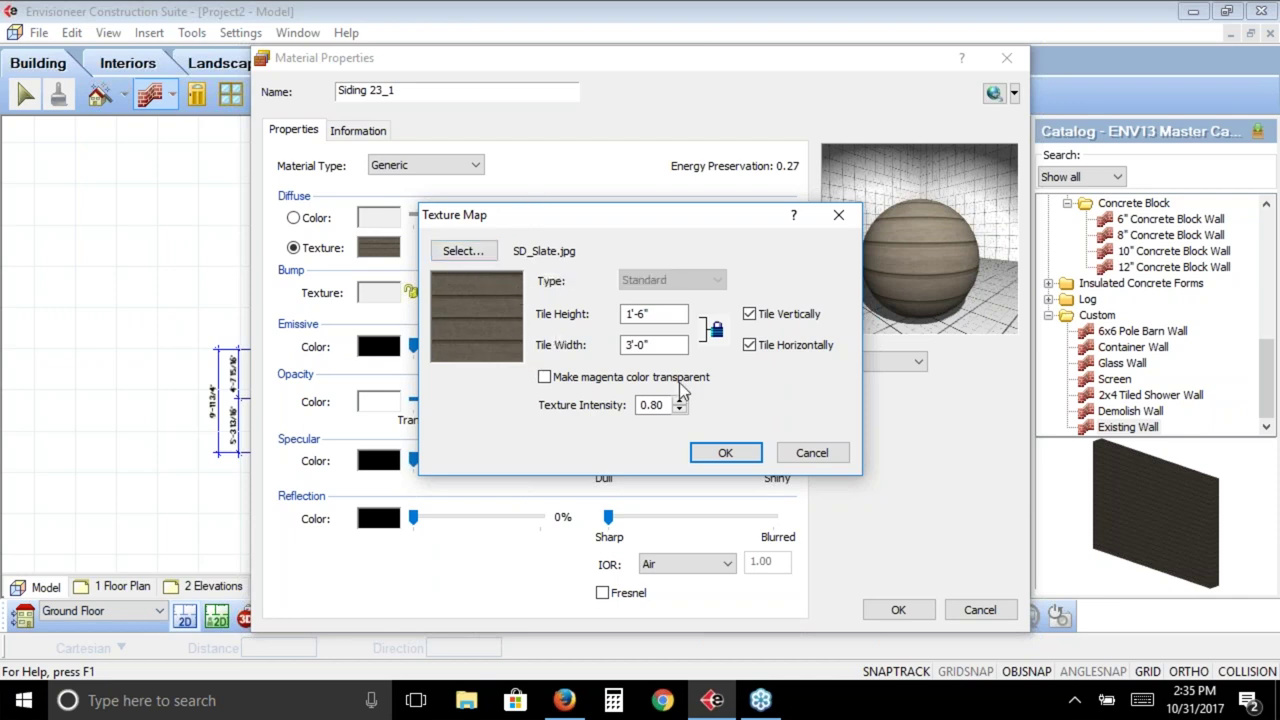
left_click(824, 457)
left_click(980, 612)
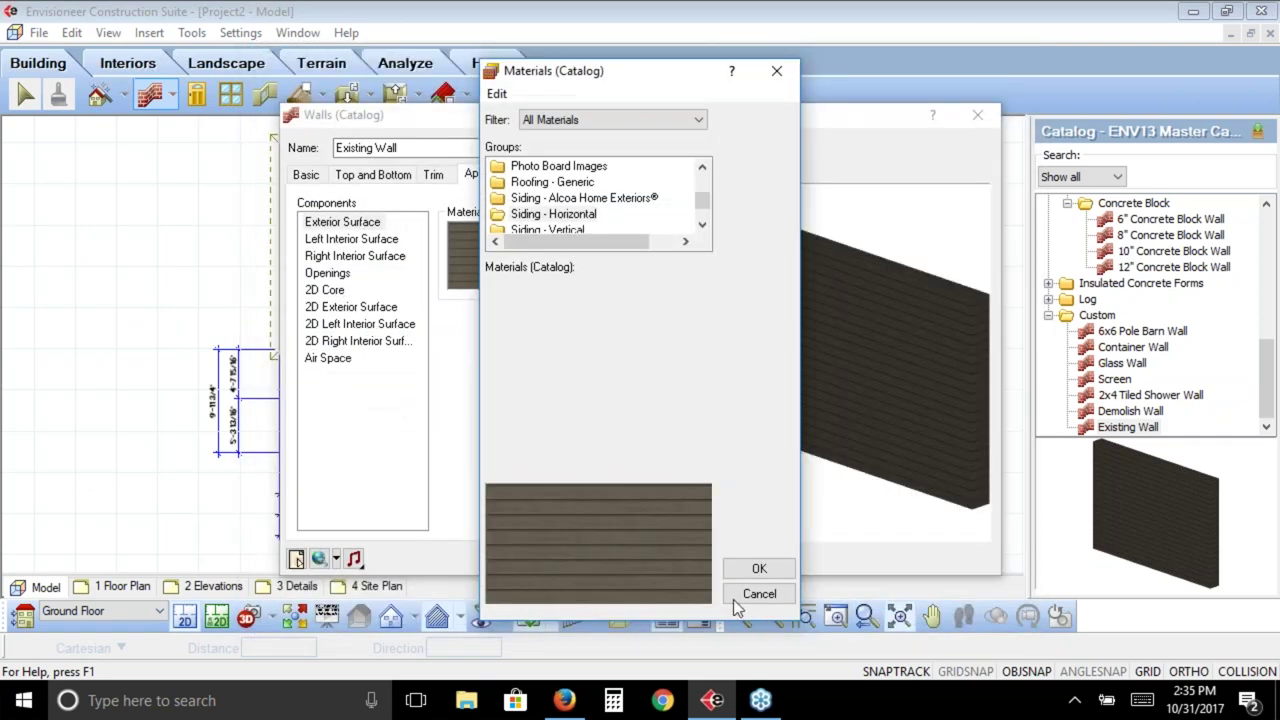
left_click(757, 569)
Examine the Existing Wall's 2D Core line work, the Walls, Walls - Demolish and Walls - Existing layers, and its quantity settings
left_click(563, 177)
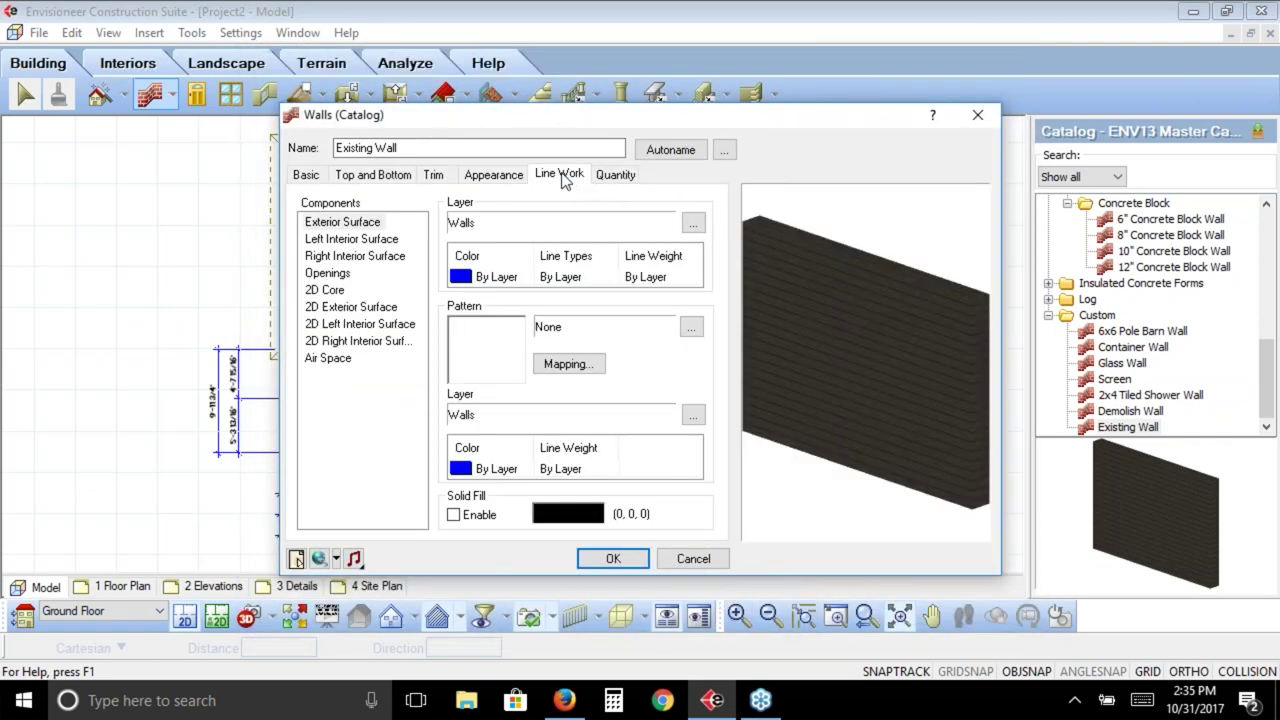
left_click(310, 292)
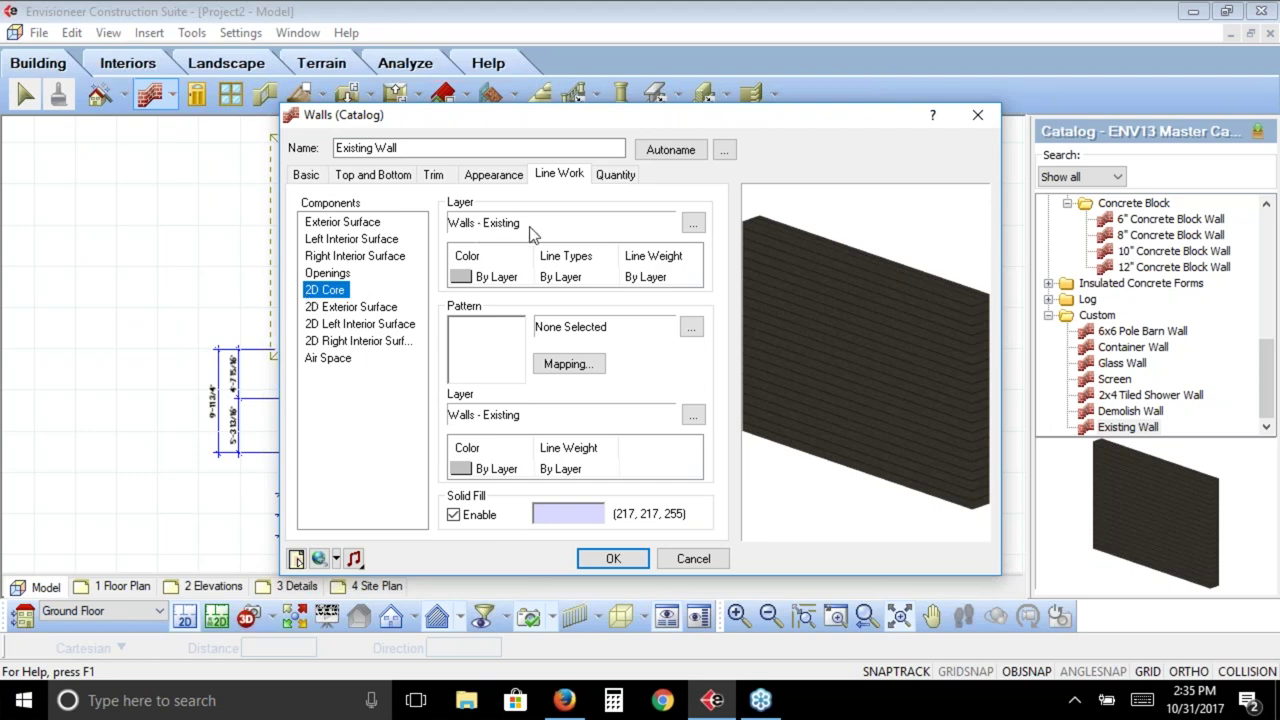
left_click(693, 223)
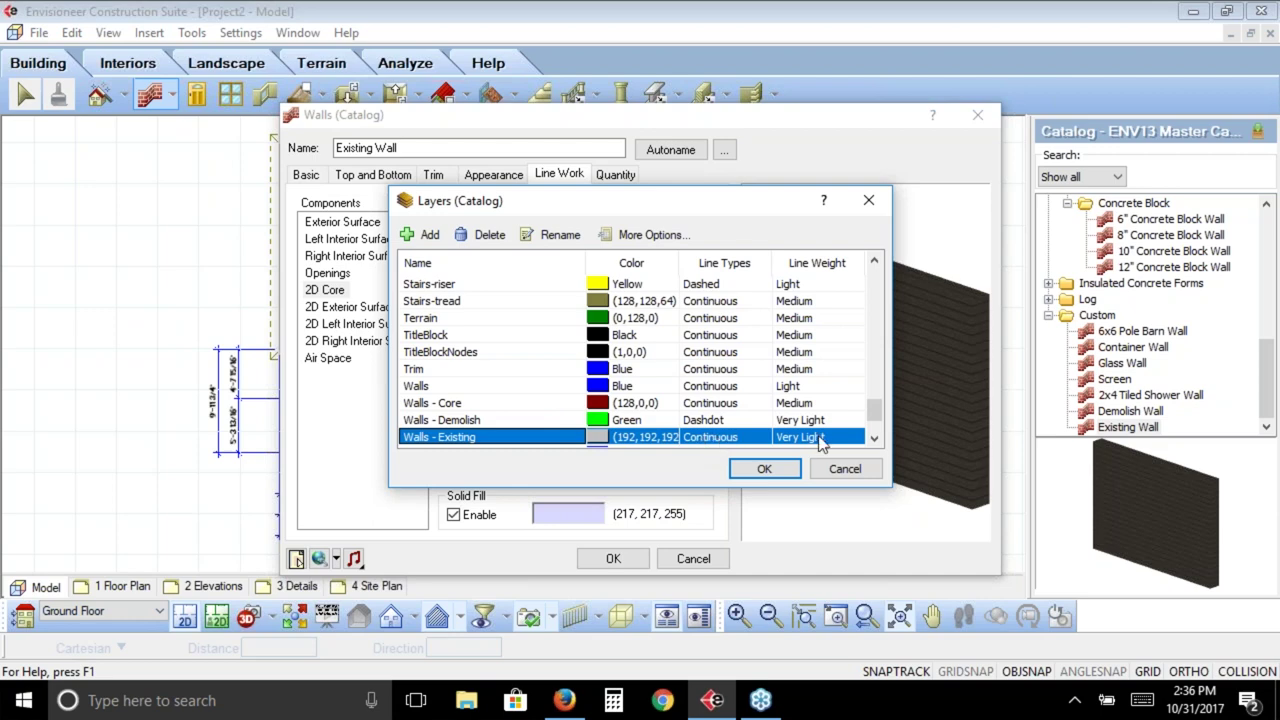
left_click(466, 424)
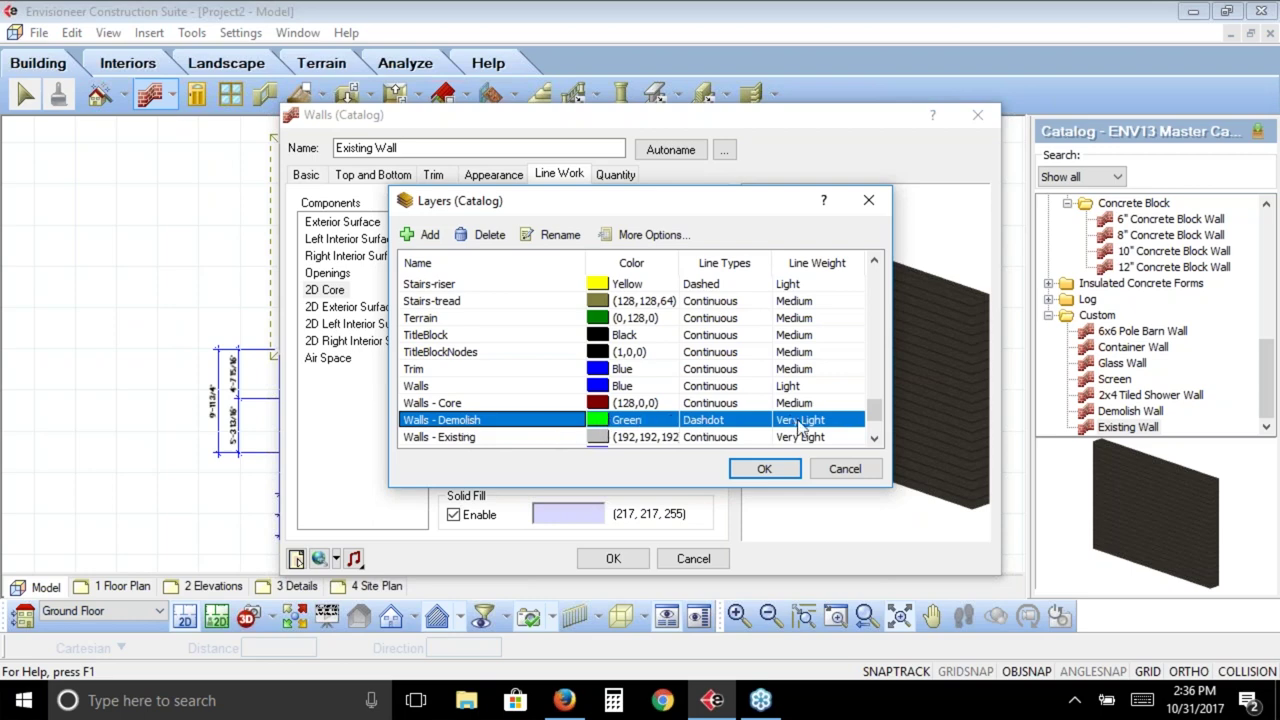
left_click(512, 389)
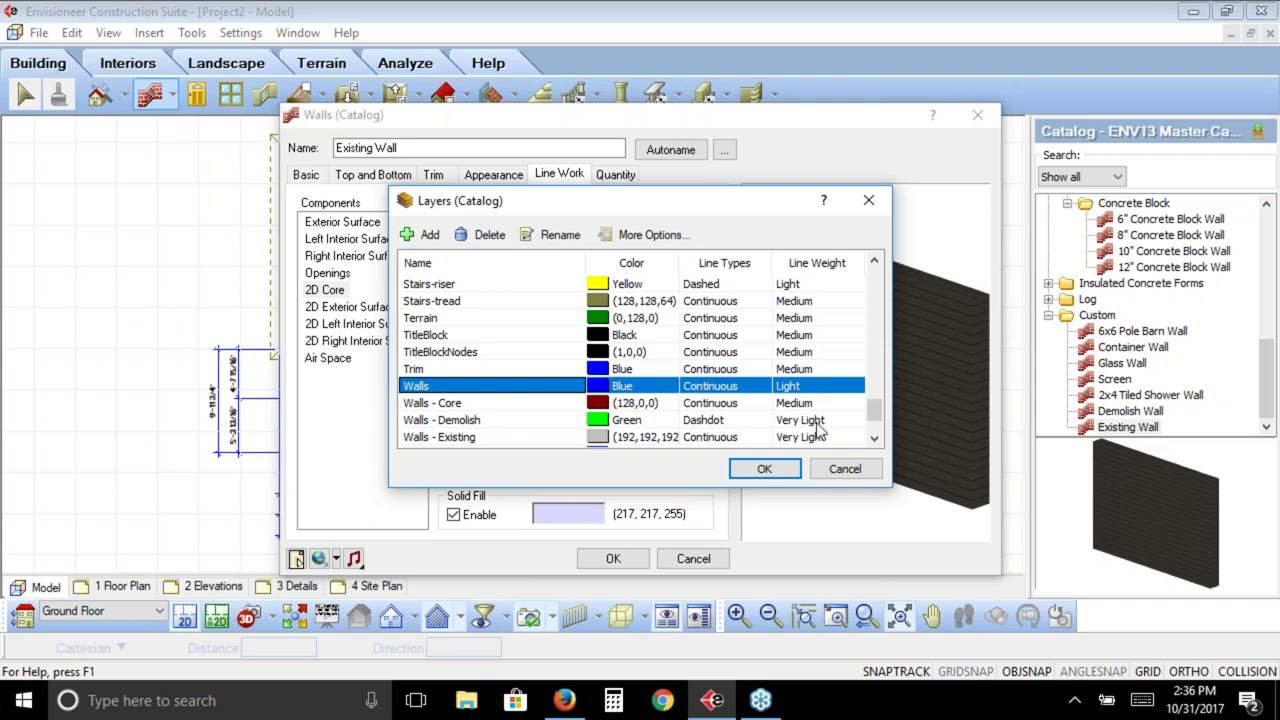
left_click(838, 470)
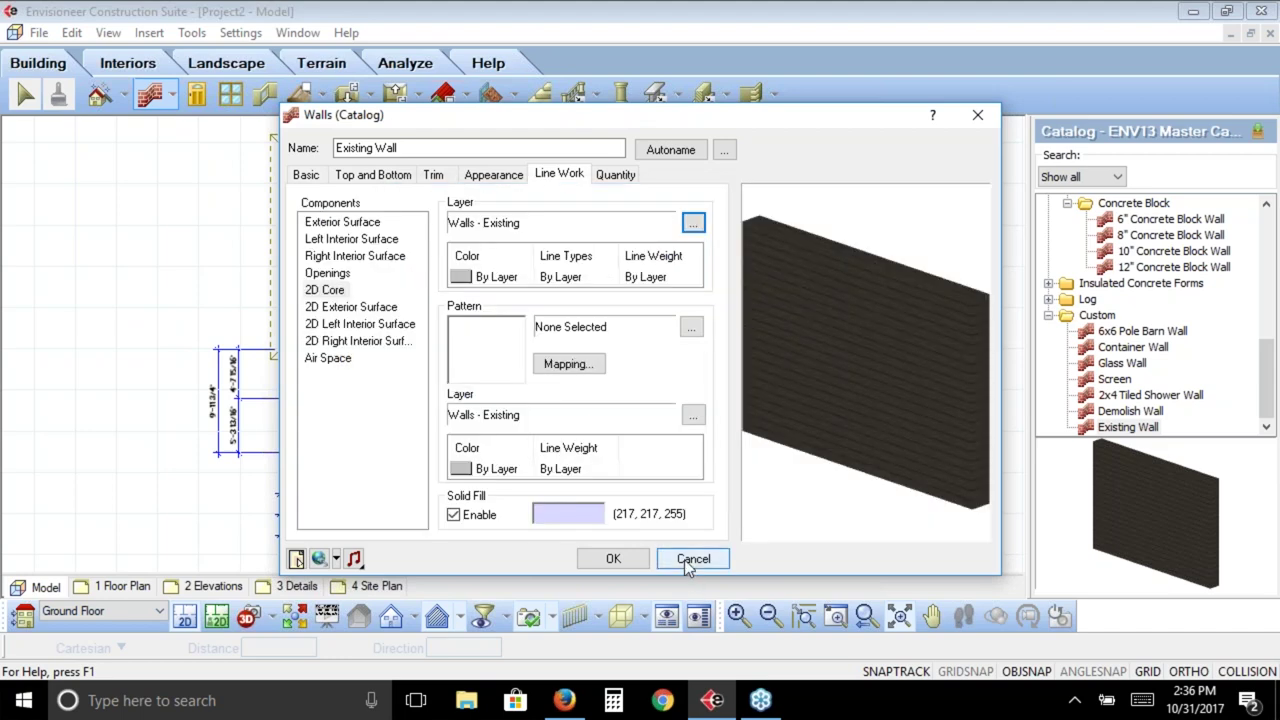
left_click(620, 175)
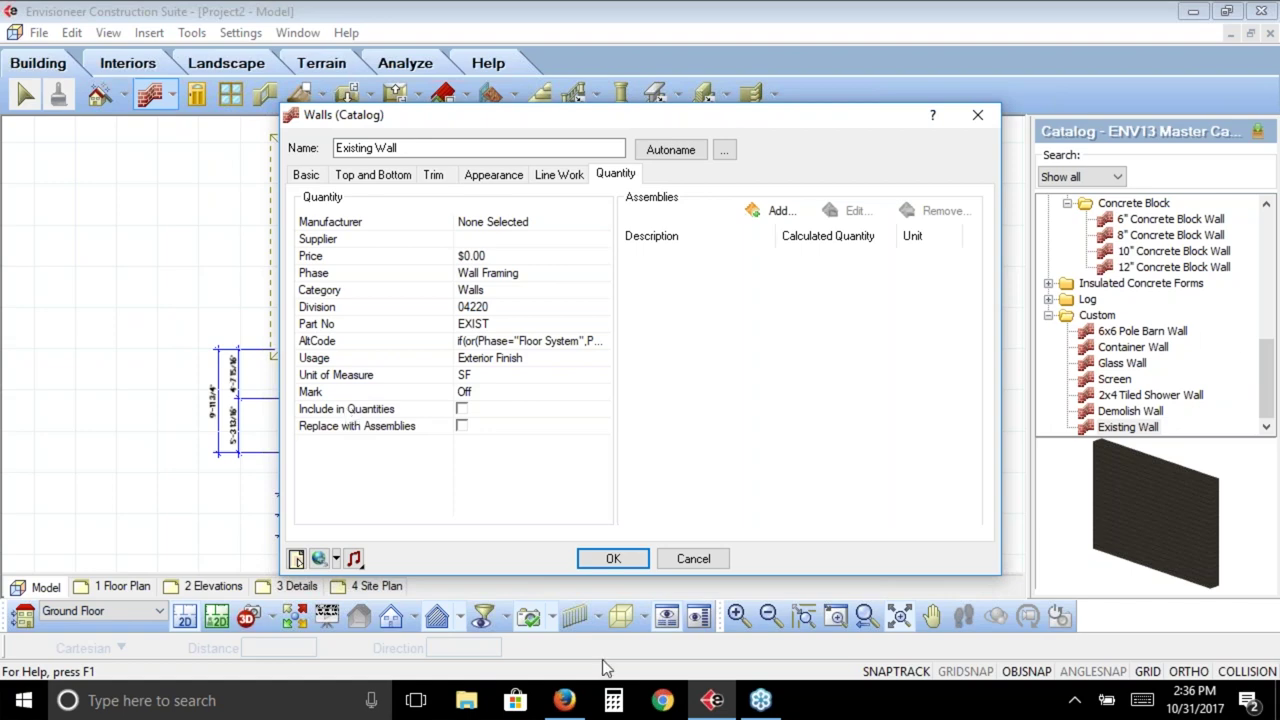
left_click(726, 560)
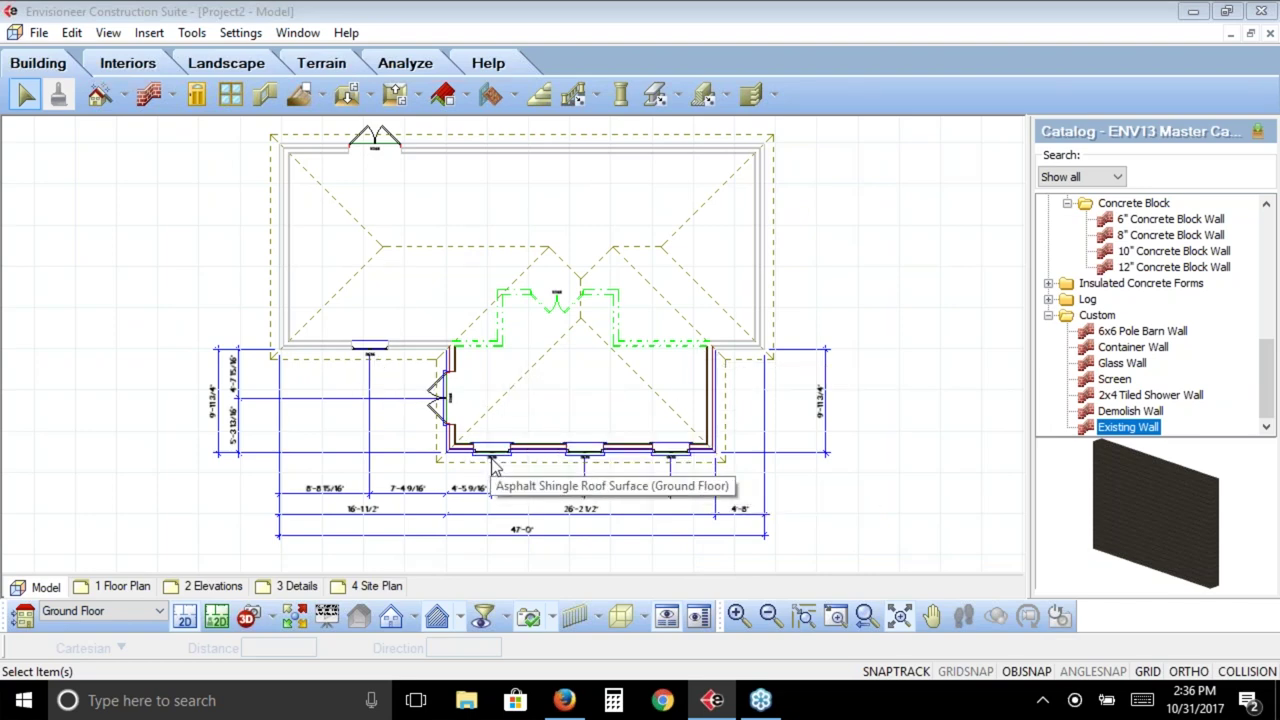
Examine the line work and quantity settings of the double casement window in the existing front wall
left_click(375, 358)
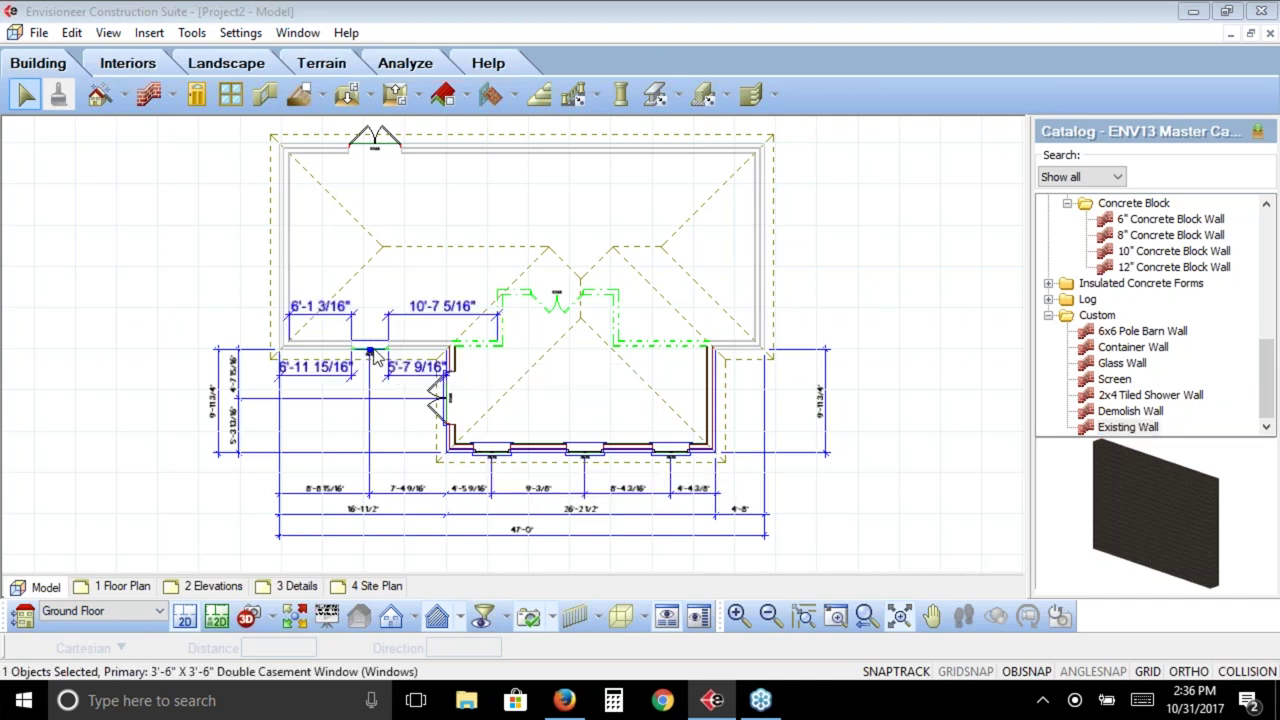
double_click(375, 358)
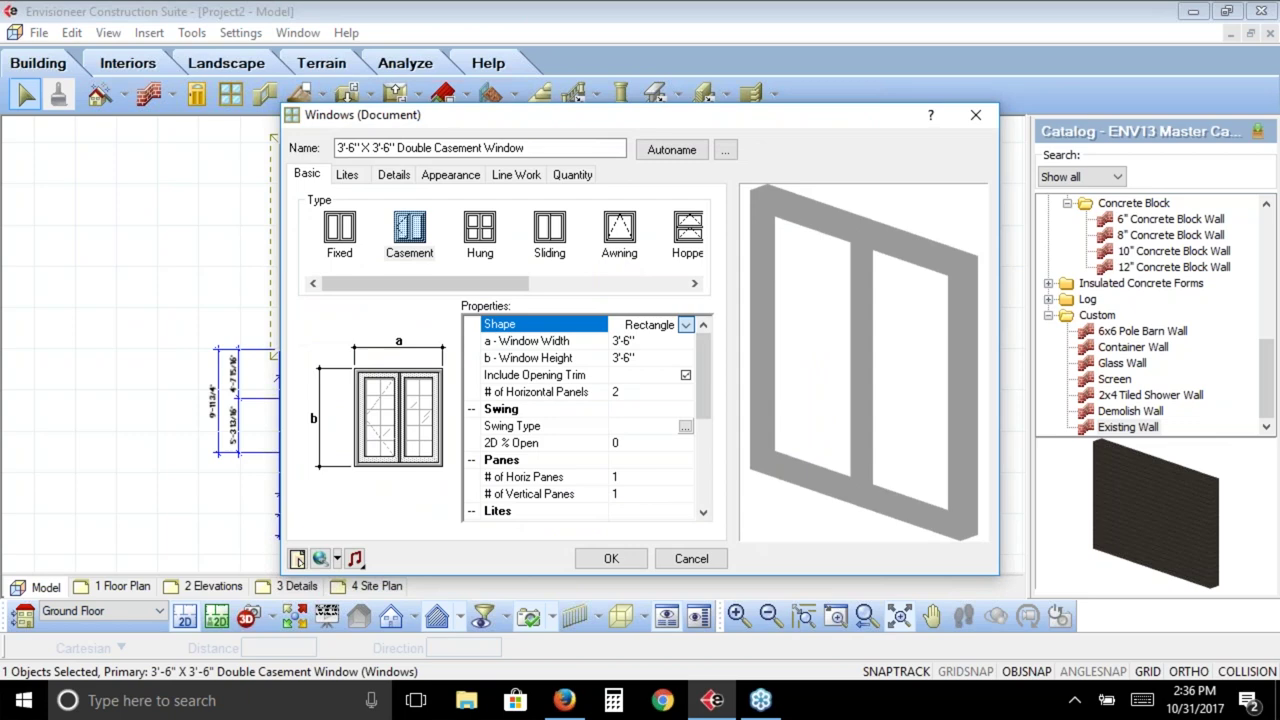
left_click(518, 176)
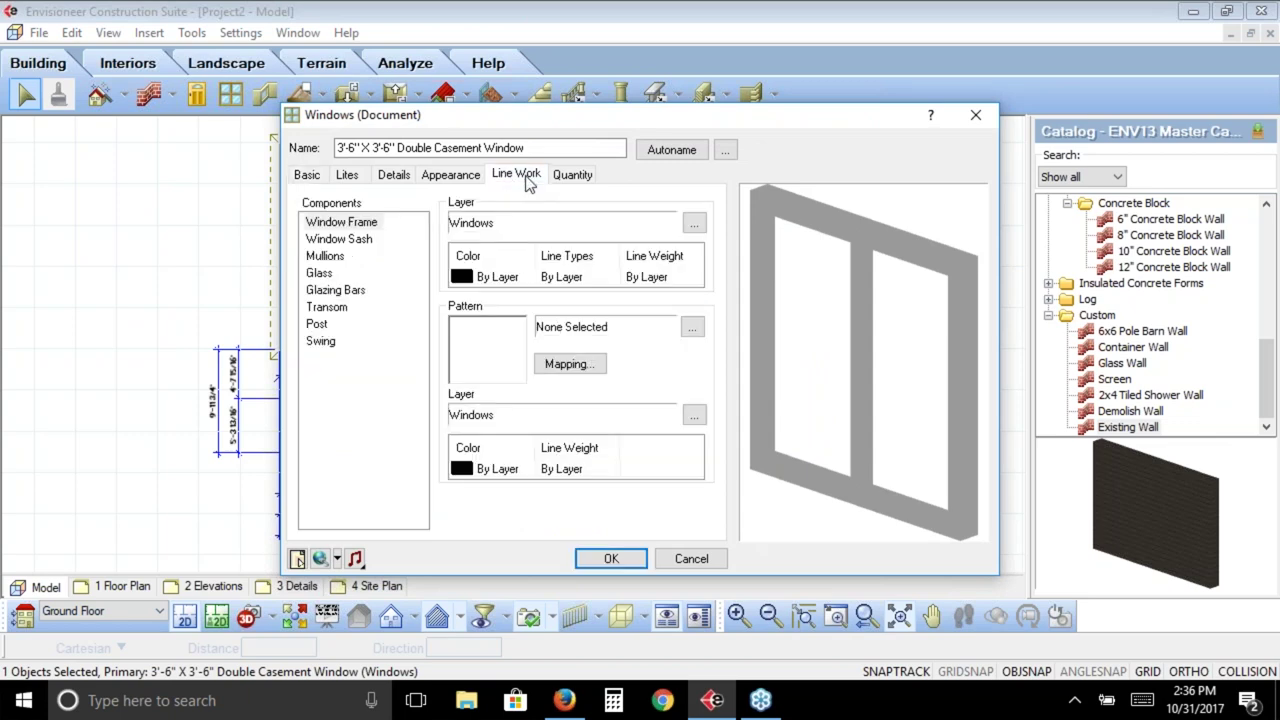
left_click(570, 178)
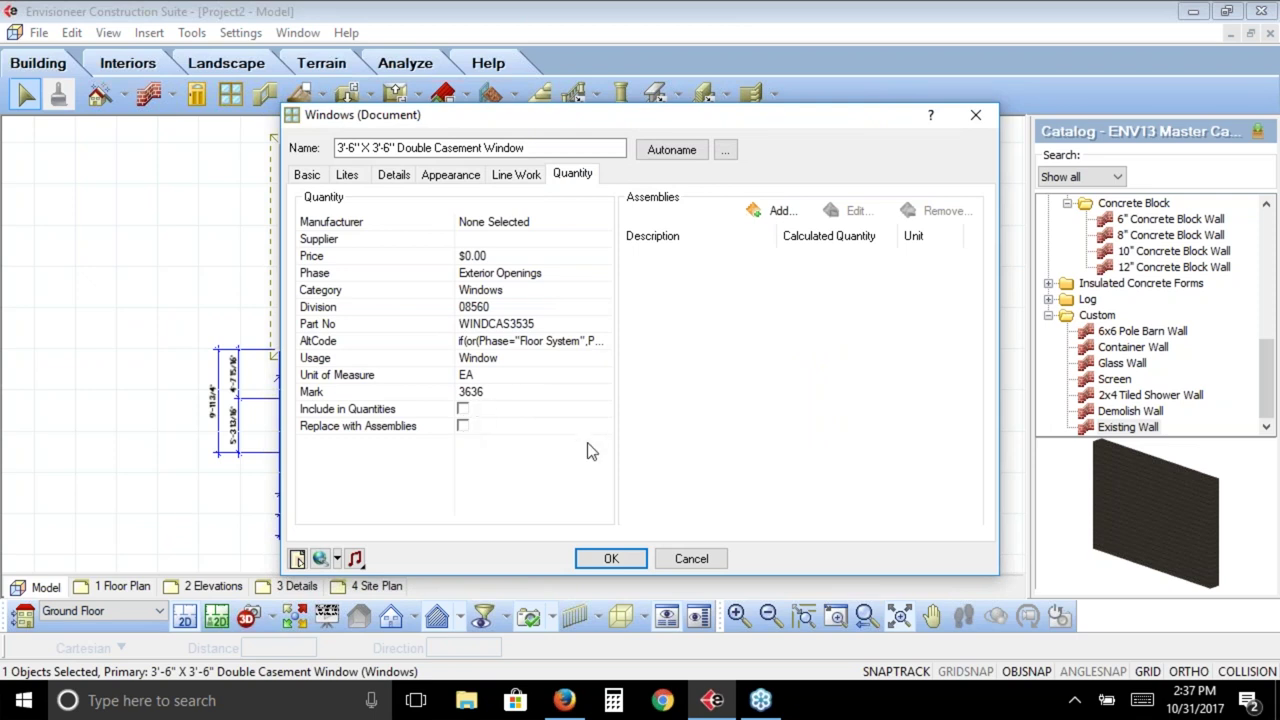
left_click(714, 560)
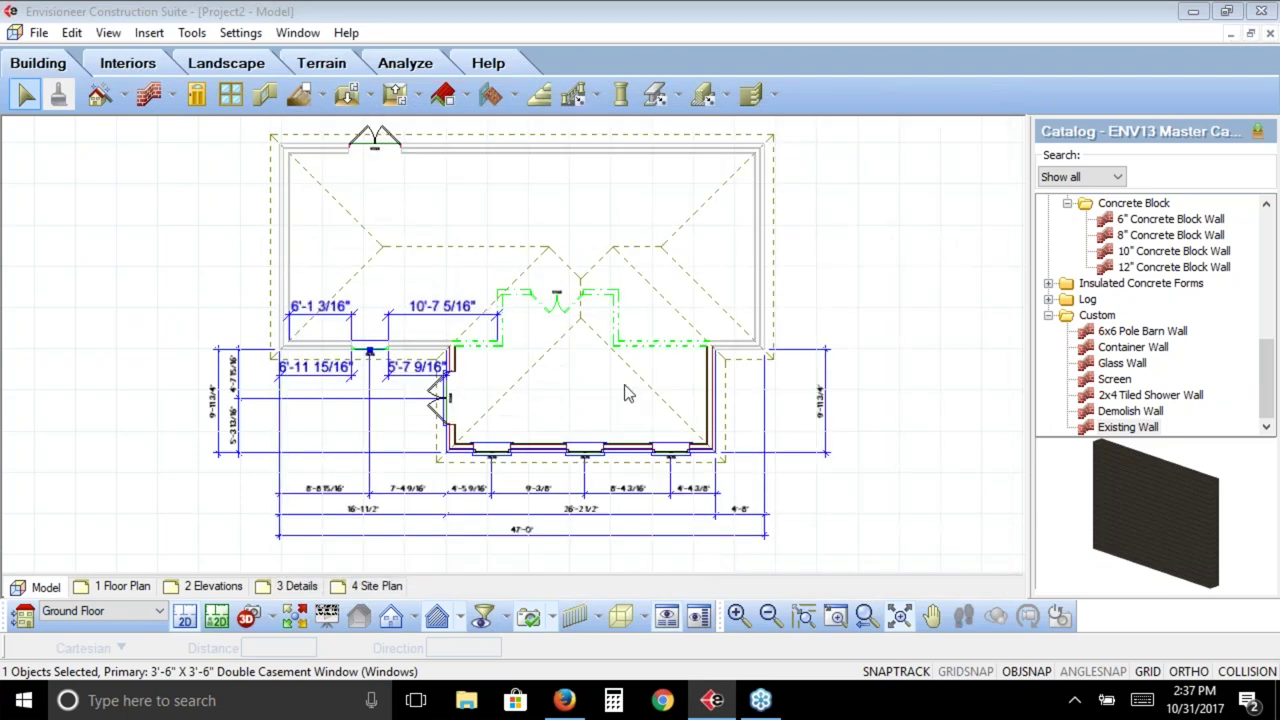
Examine the appearance, line work layers and quantity settings of the 60" Double French Door in the demolished wall
left_click(558, 310)
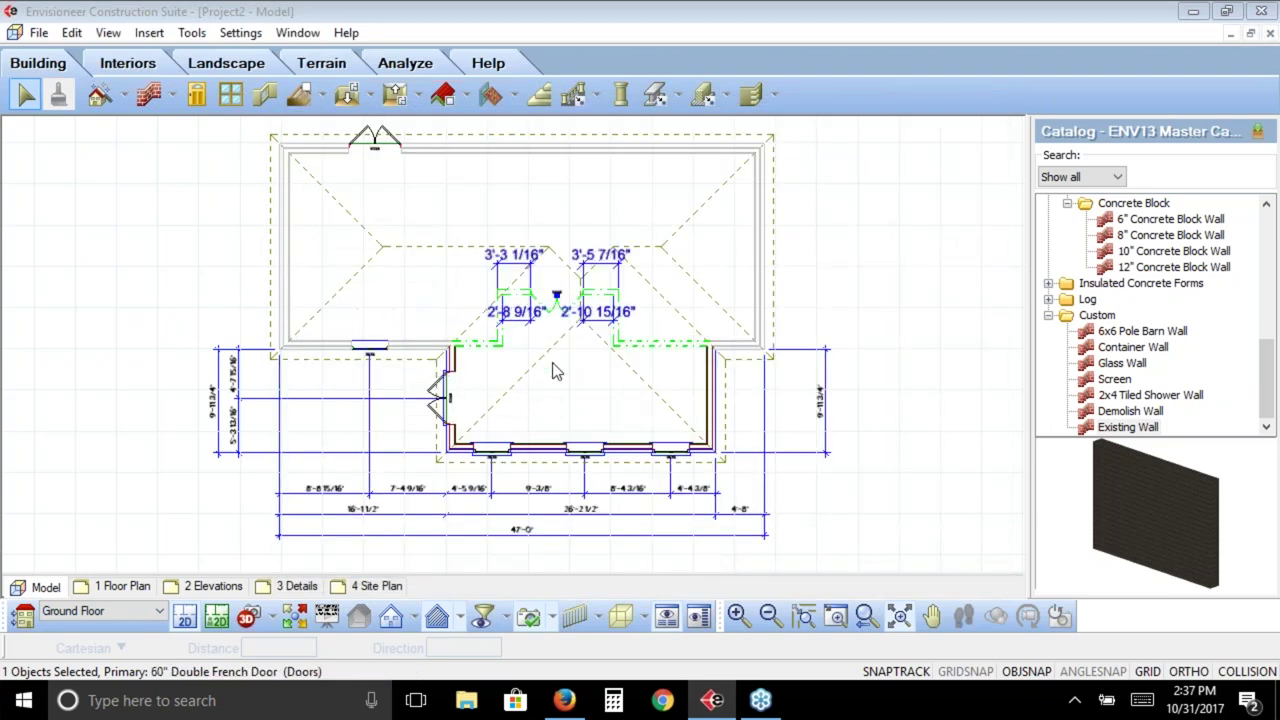
double_click(556, 311)
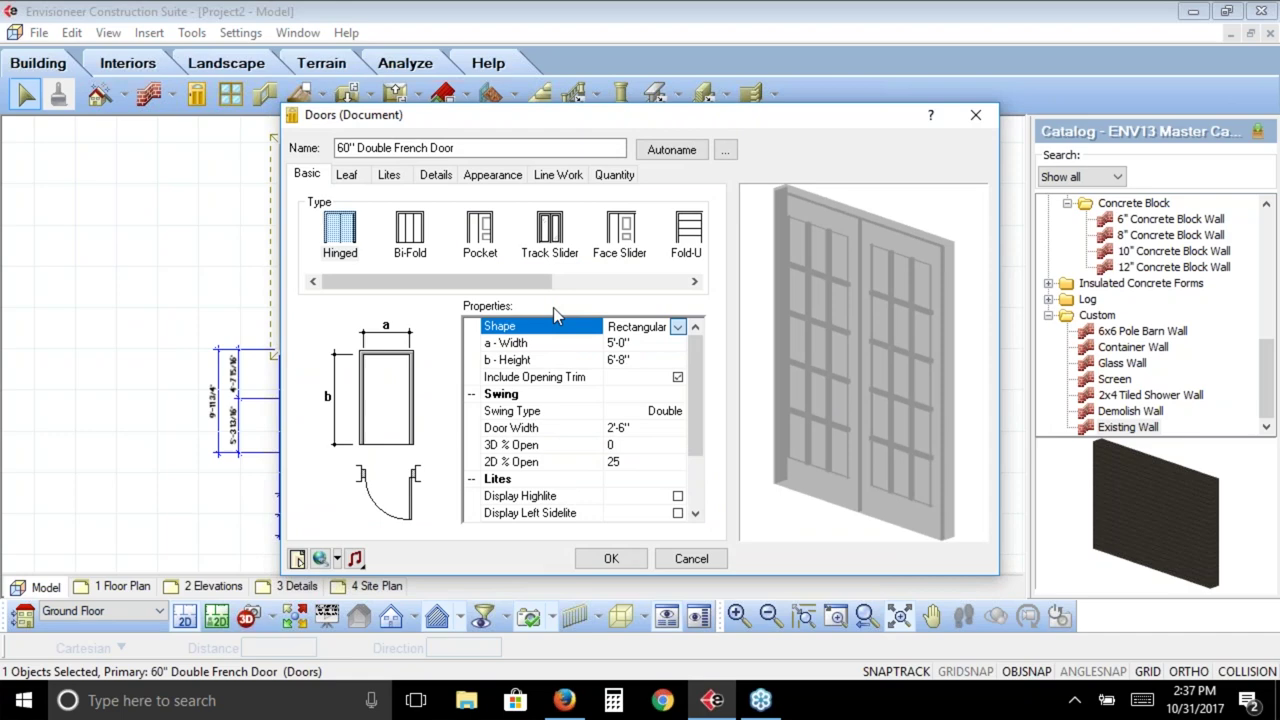
left_click(491, 180)
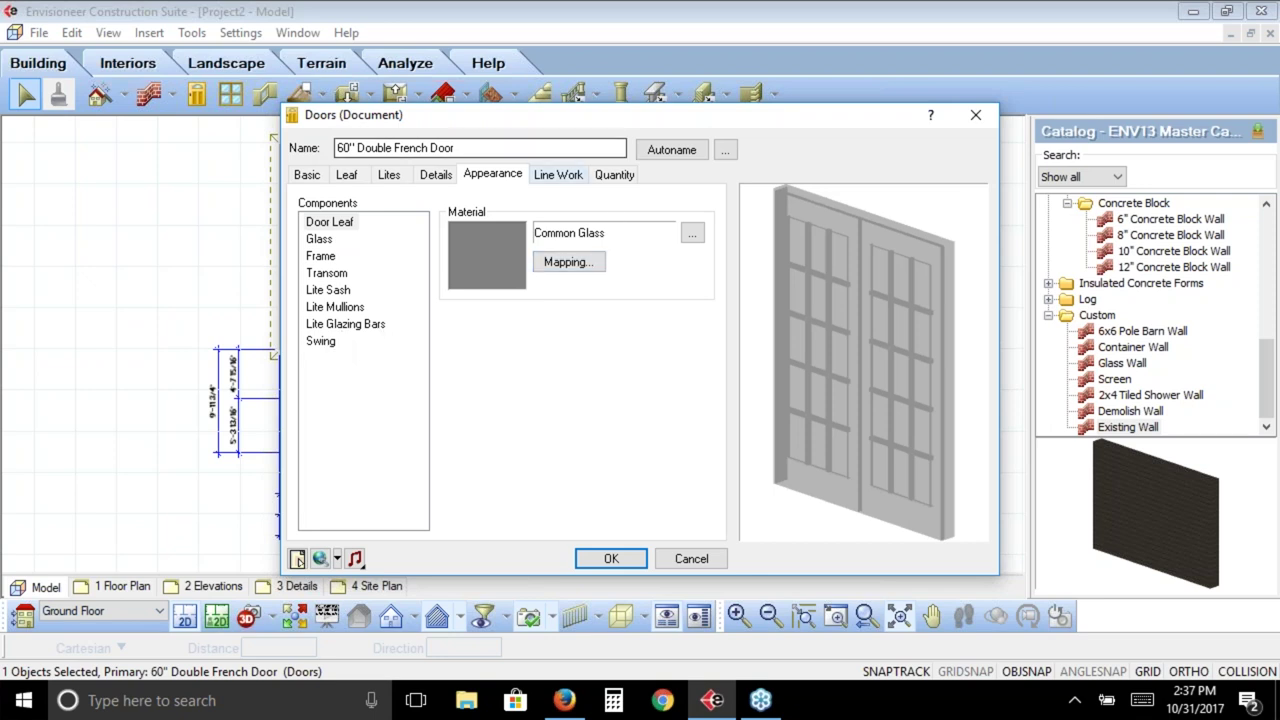
left_click(562, 175)
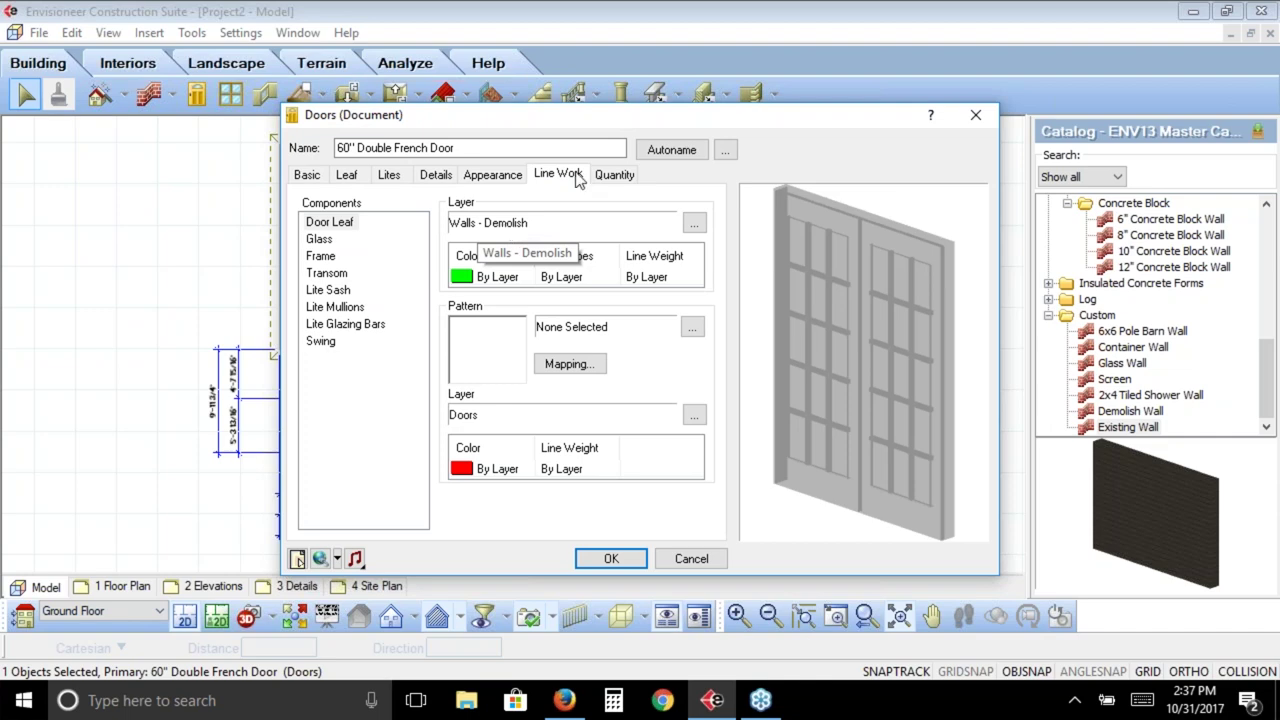
left_click(610, 176)
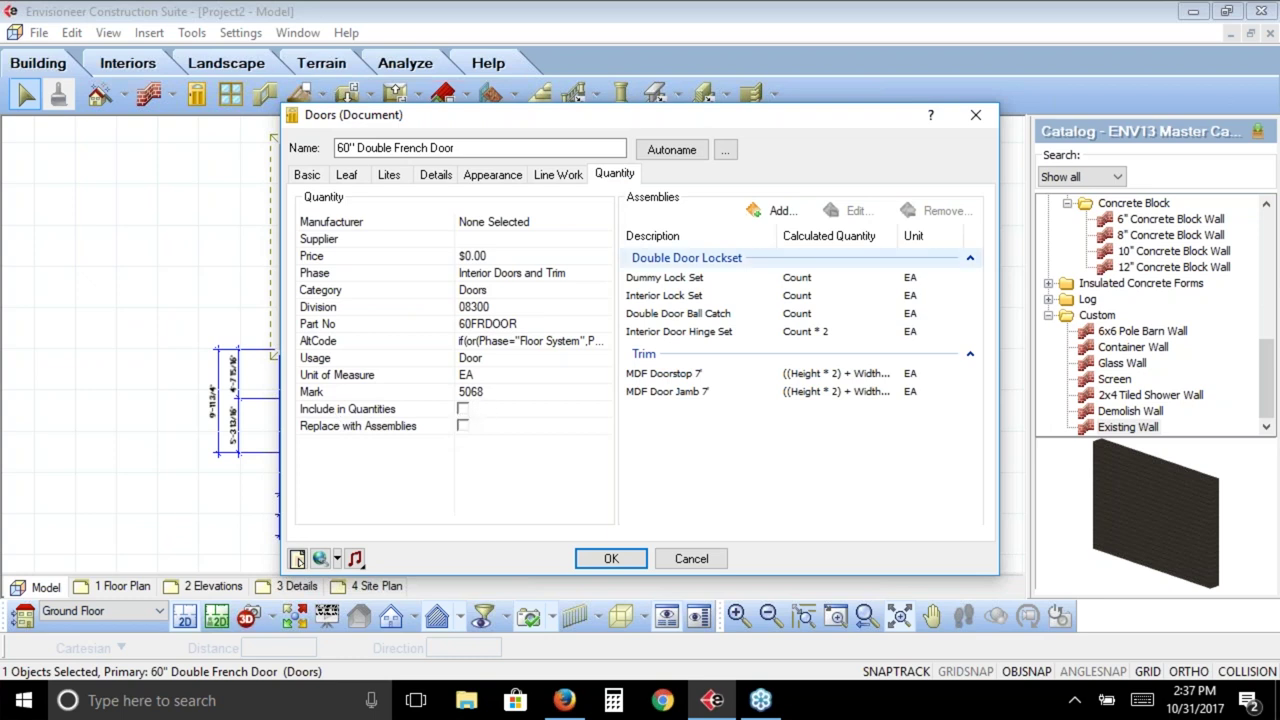
Remove the Double Door Lockset and Trim assemblies from the demolished French door's quantities
left_click(700, 278)
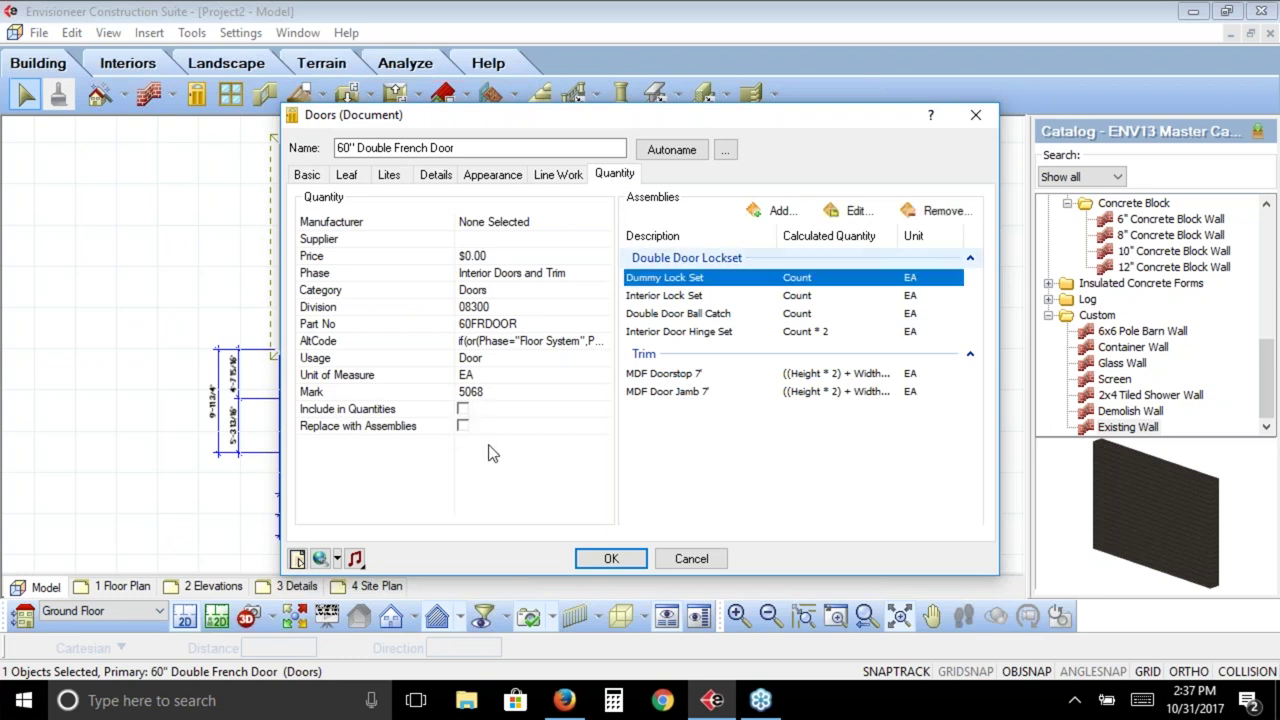
left_click(944, 211)
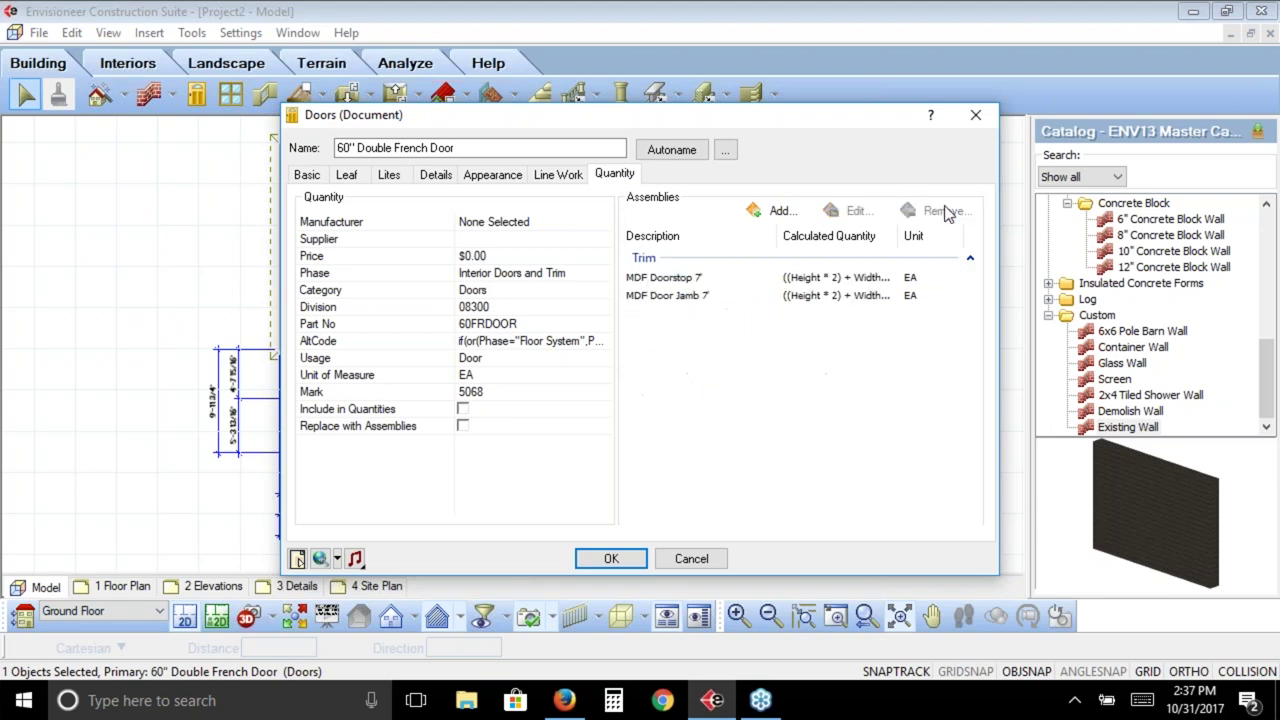
left_click(688, 277)
left_click(944, 211)
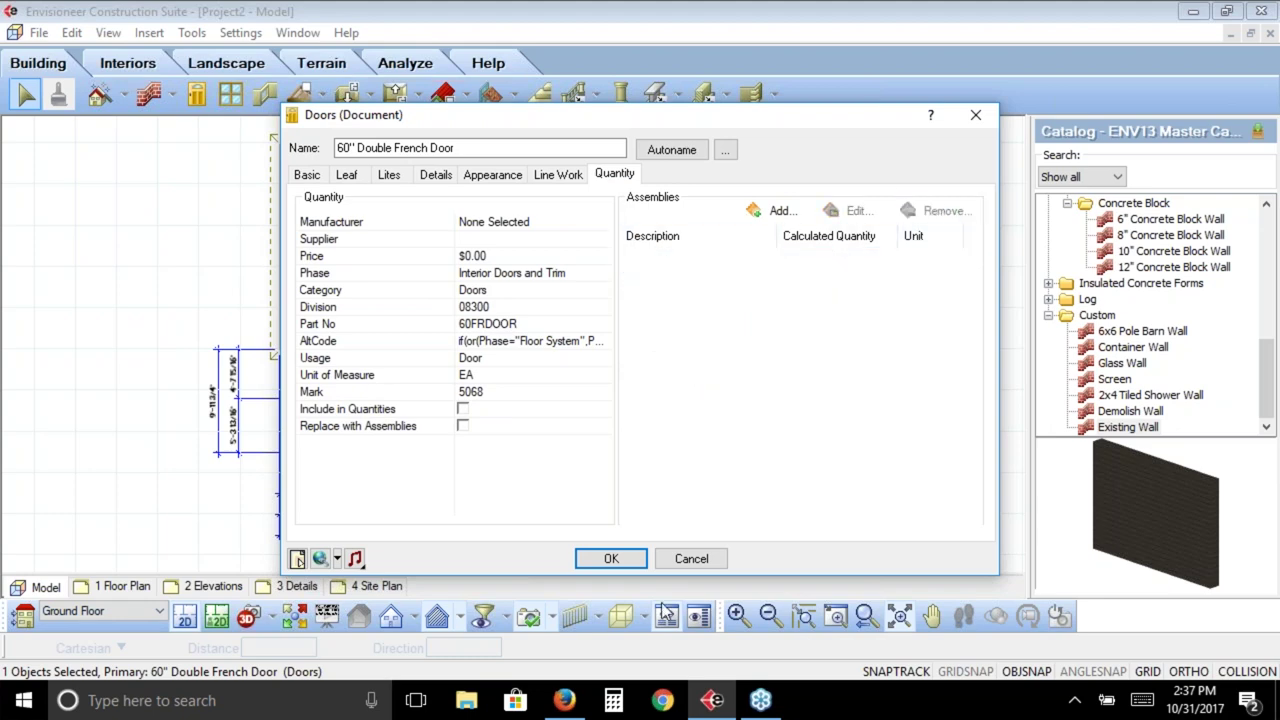
left_click(611, 558)
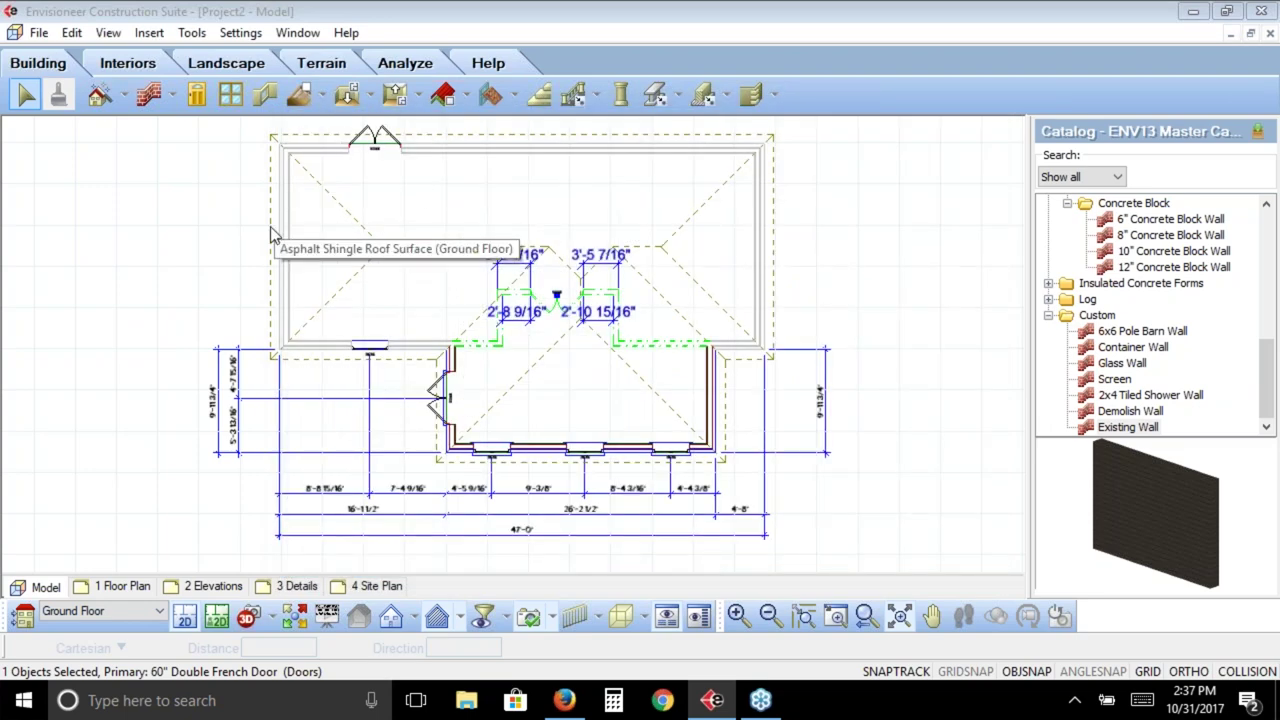
Look over the roof insertion options and inspect the roof surfaces at the house's right end and rear side
left_click(466, 96)
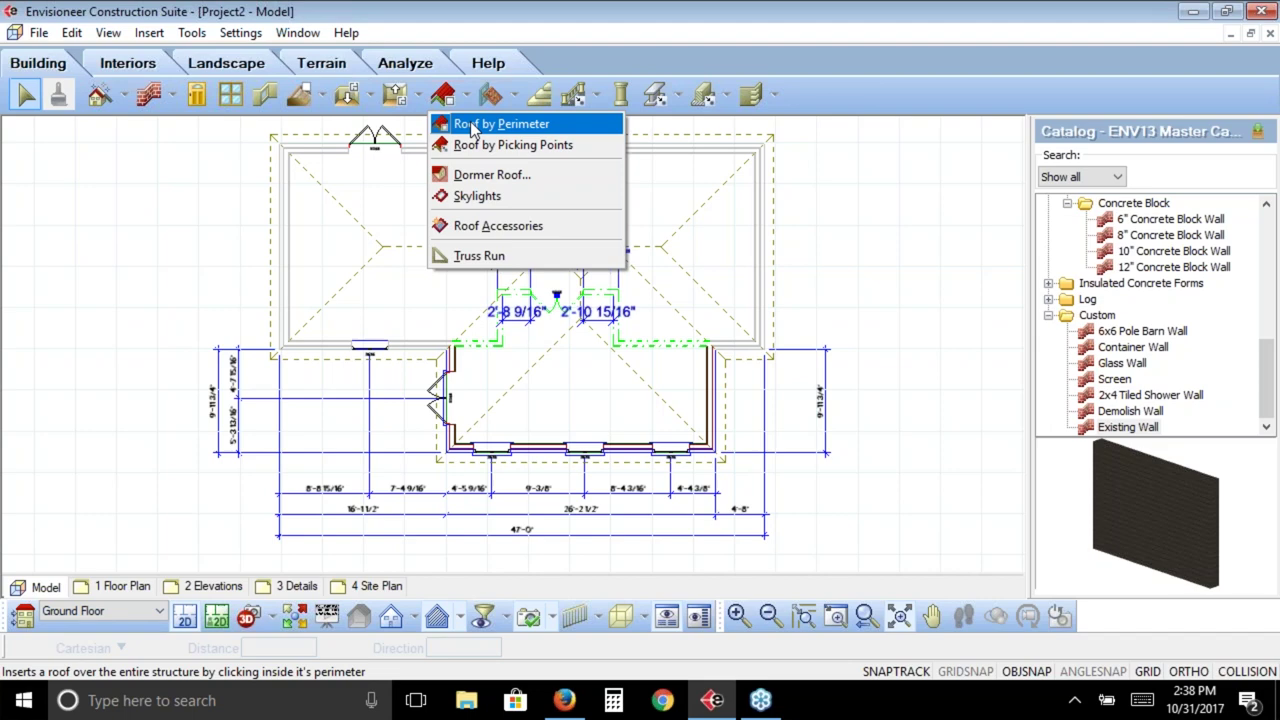
left_click(777, 207)
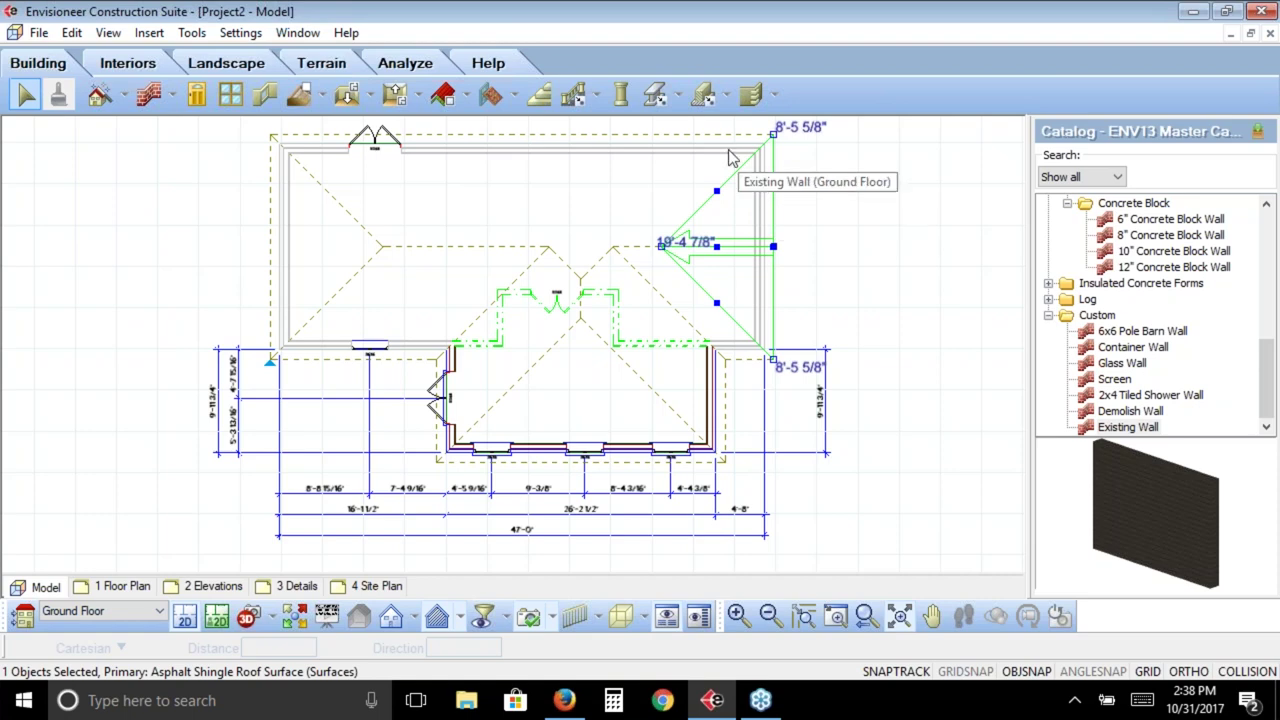
left_click(698, 143)
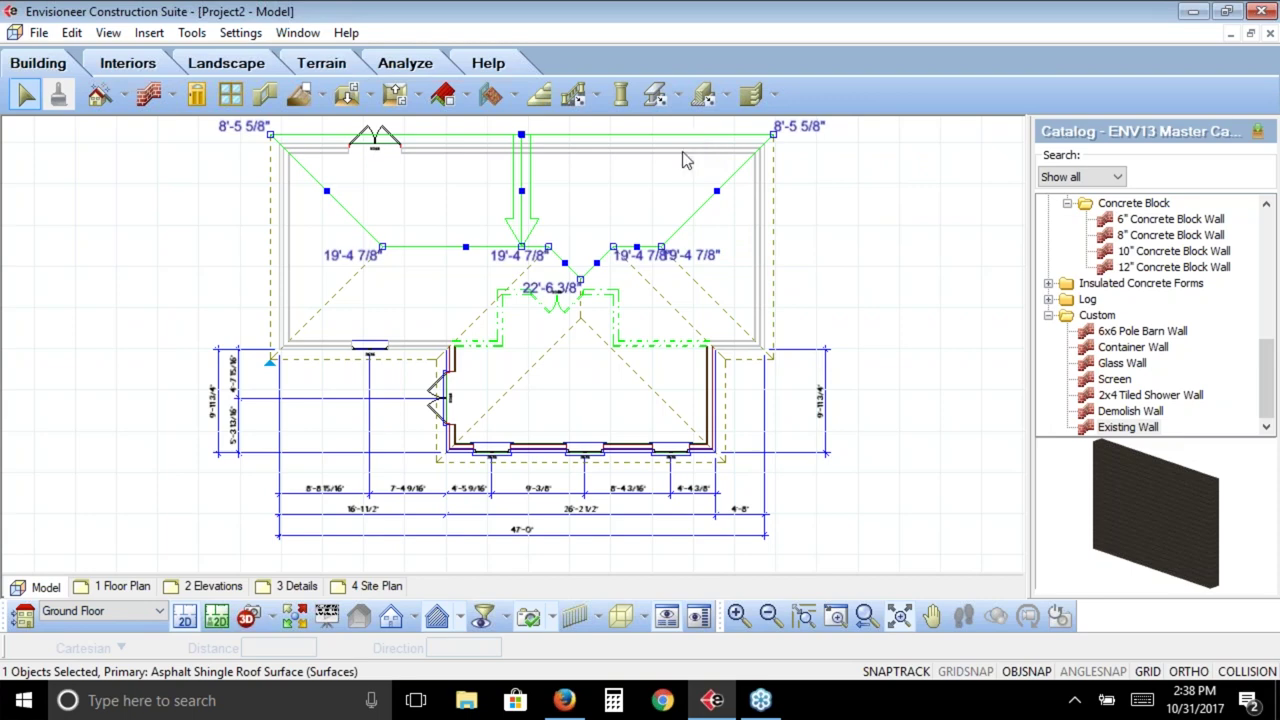
View the house in 3D from the front-left corner, display the addition's wall and roof framing, and return to the 2D plan
left_click(294, 616)
left_click(601, 384)
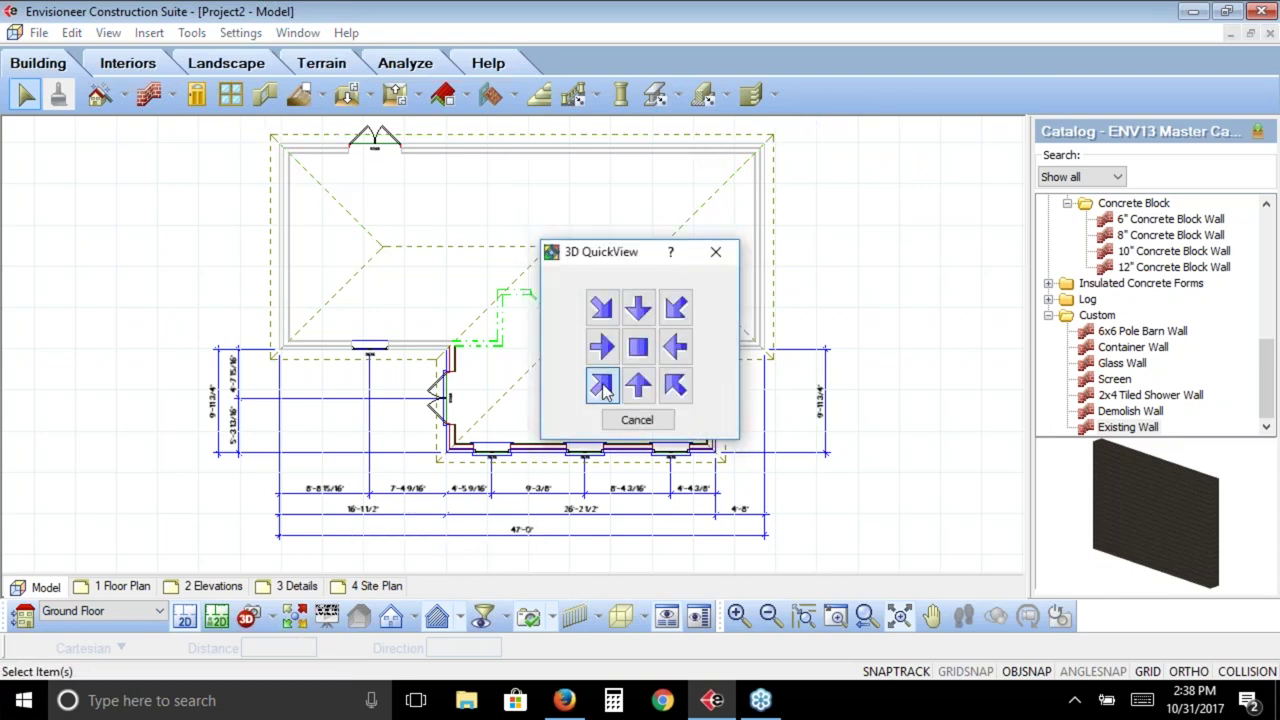
left_click(118, 34)
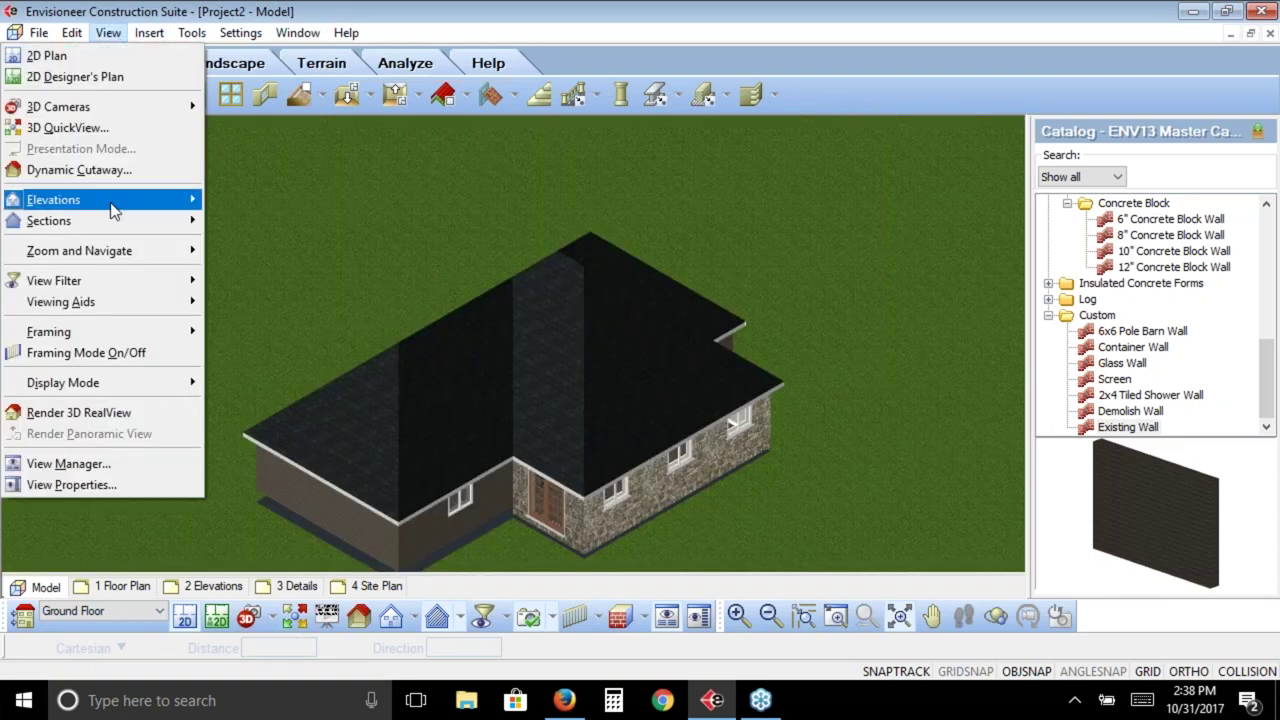
mouse_move(150, 333)
left_click(270, 333)
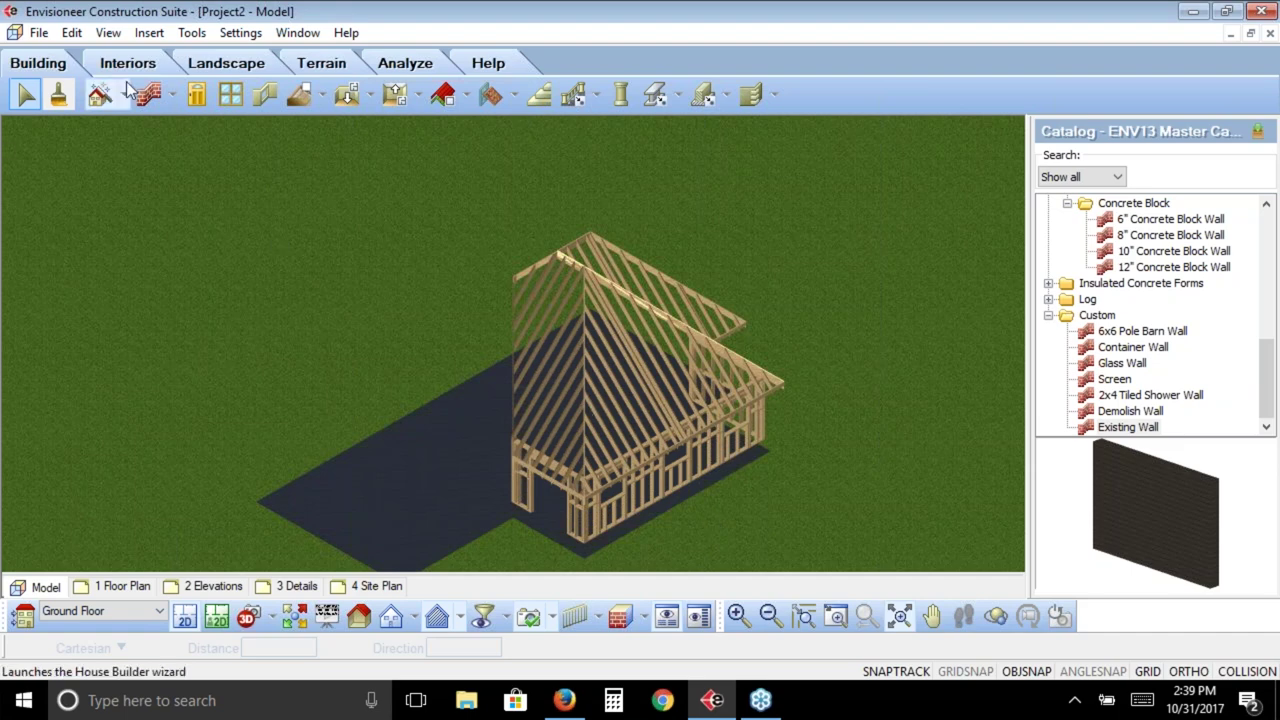
left_click(108, 32)
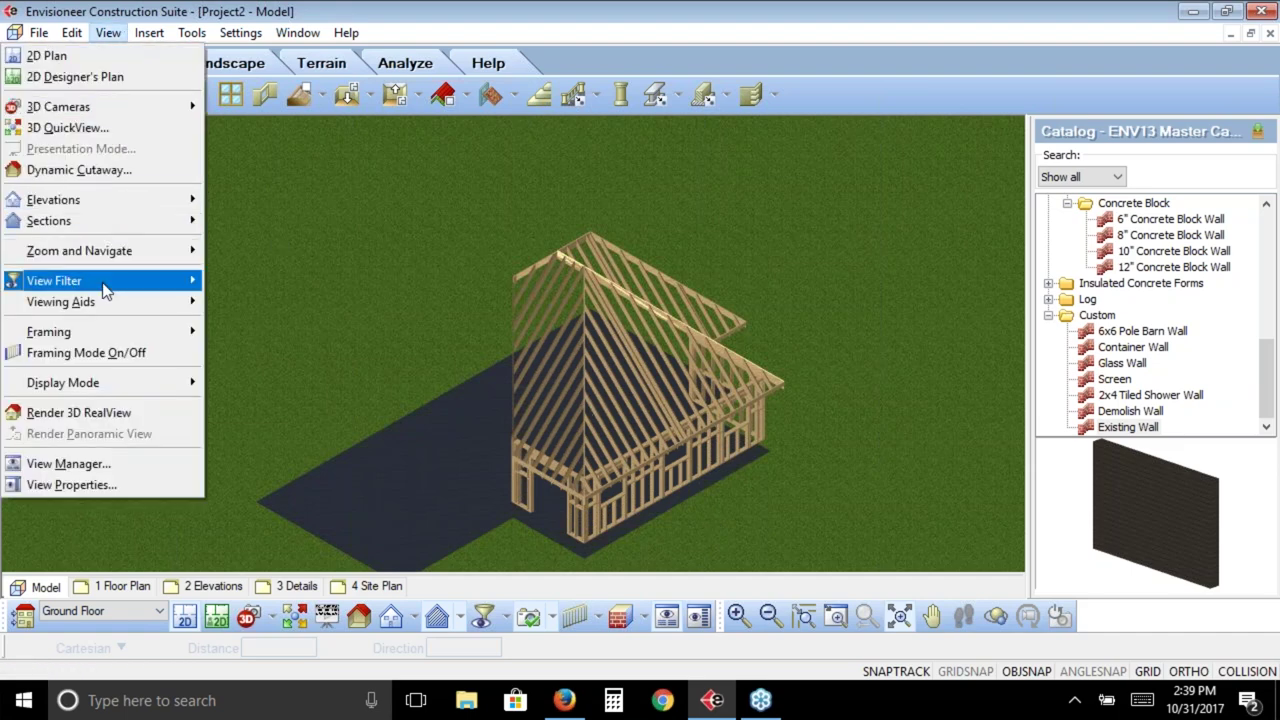
mouse_move(103, 336)
left_click(302, 358)
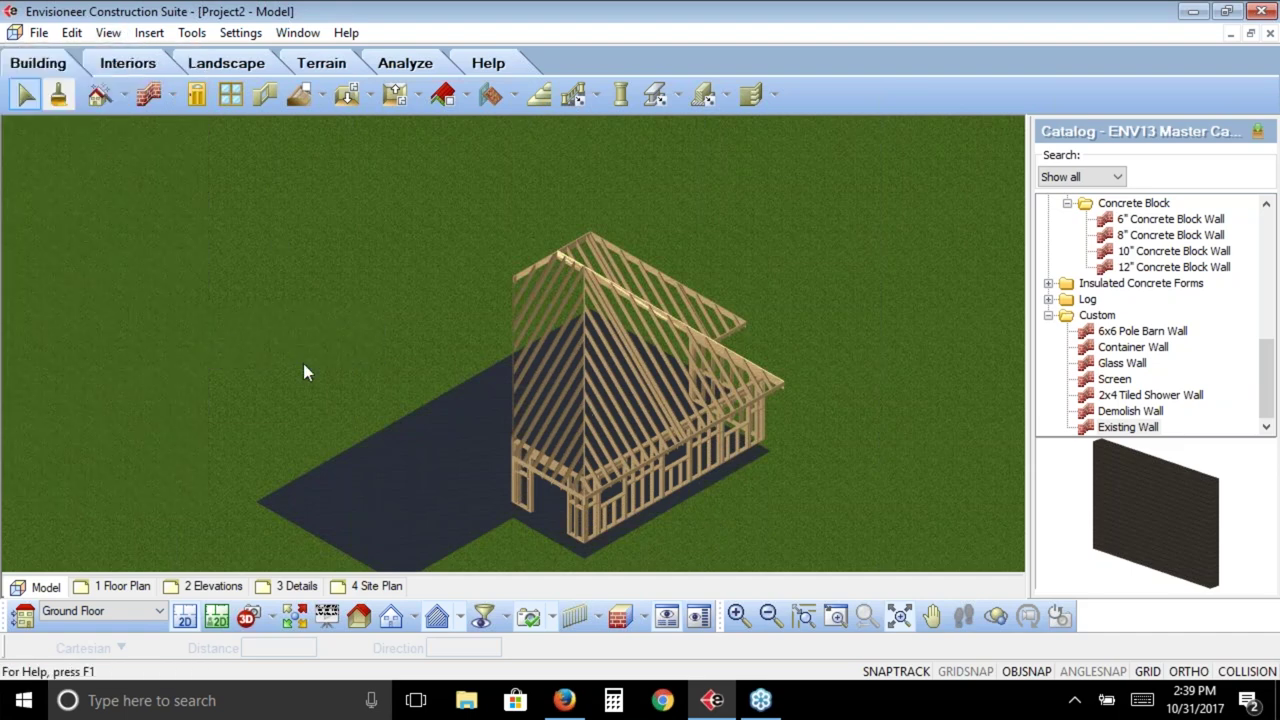
left_click(188, 617)
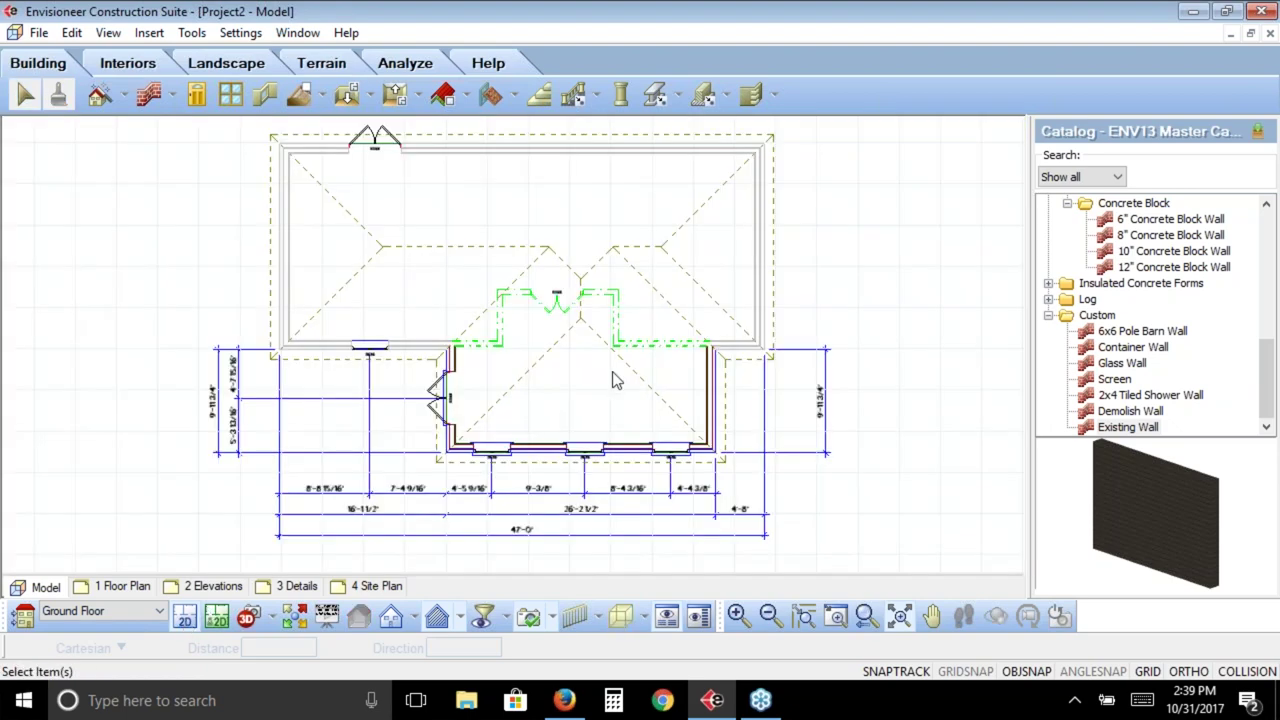
Look over the available dimension commands and the 1 Floor Plan sheet with its plan and elevation, and return to the model
left_click(192, 32)
mouse_move(196, 86)
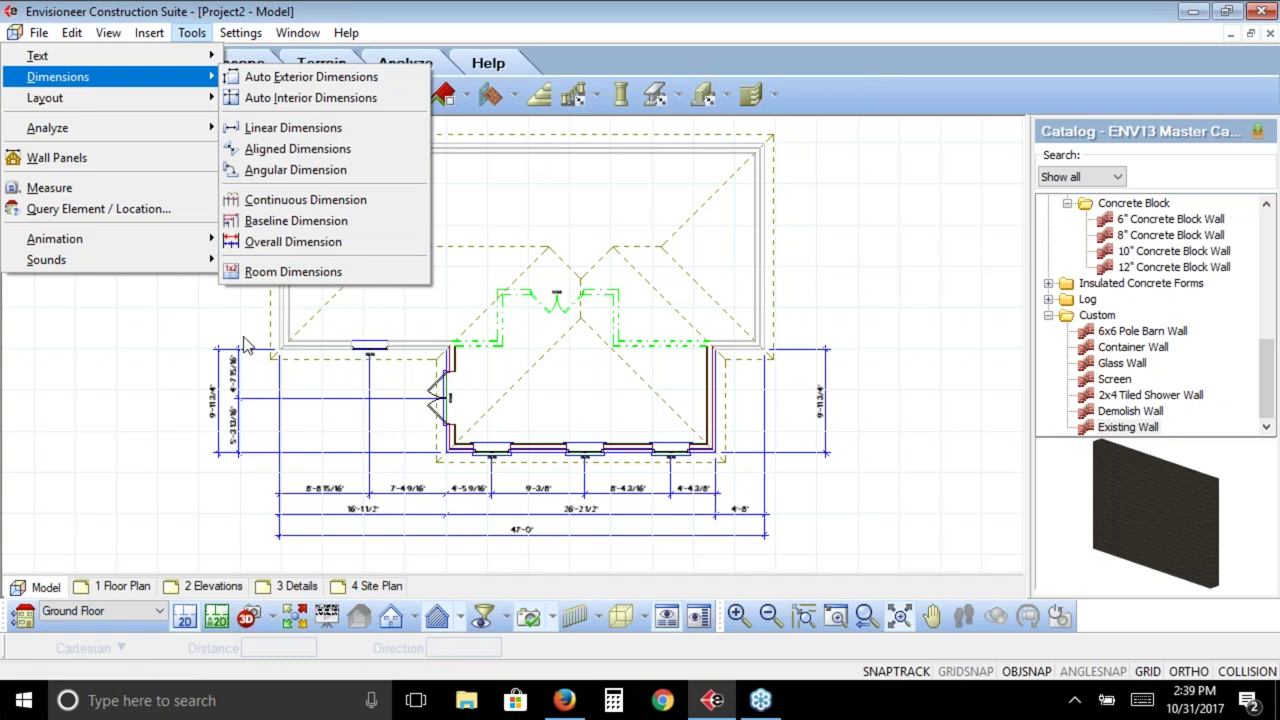
left_click(106, 352)
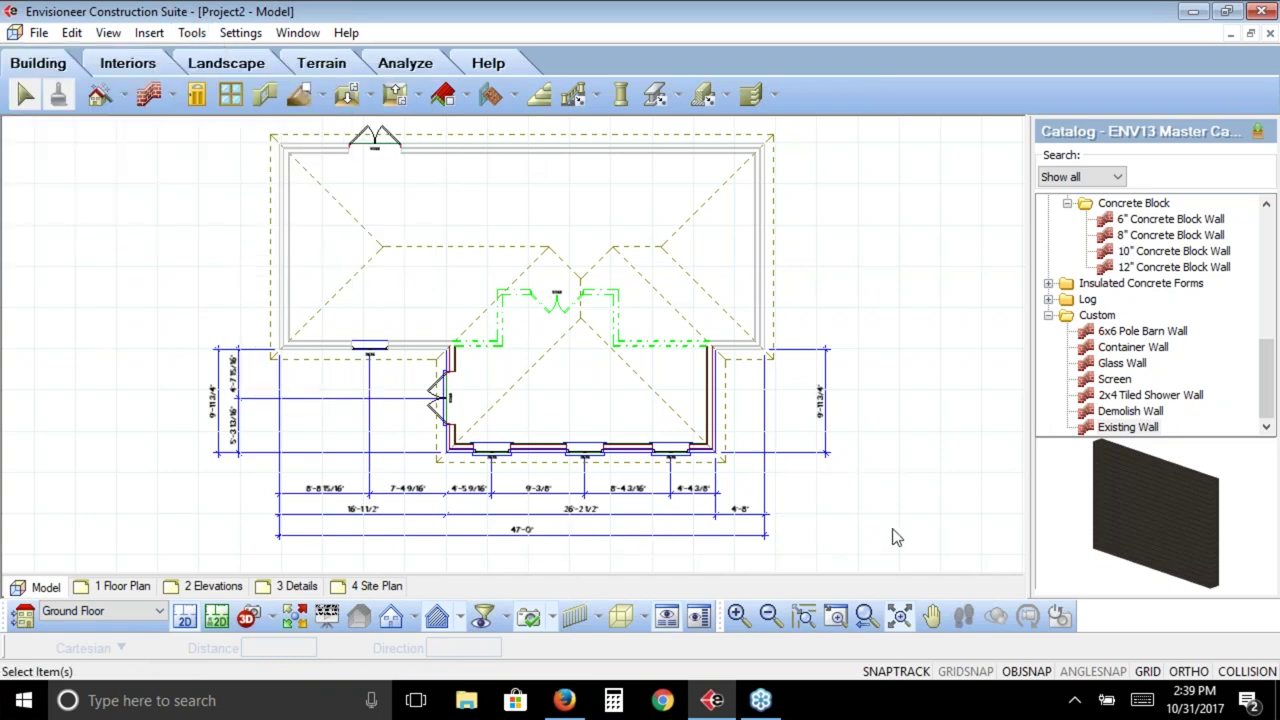
left_click(122, 587)
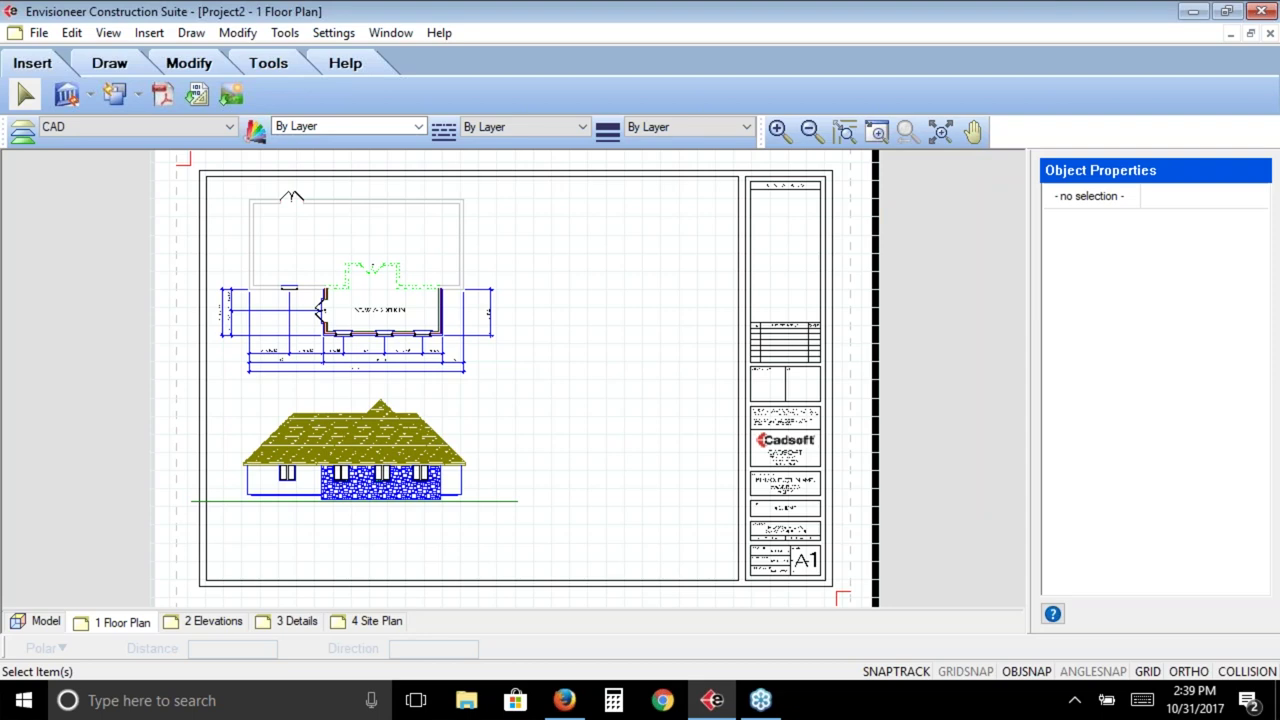
left_click(42, 624)
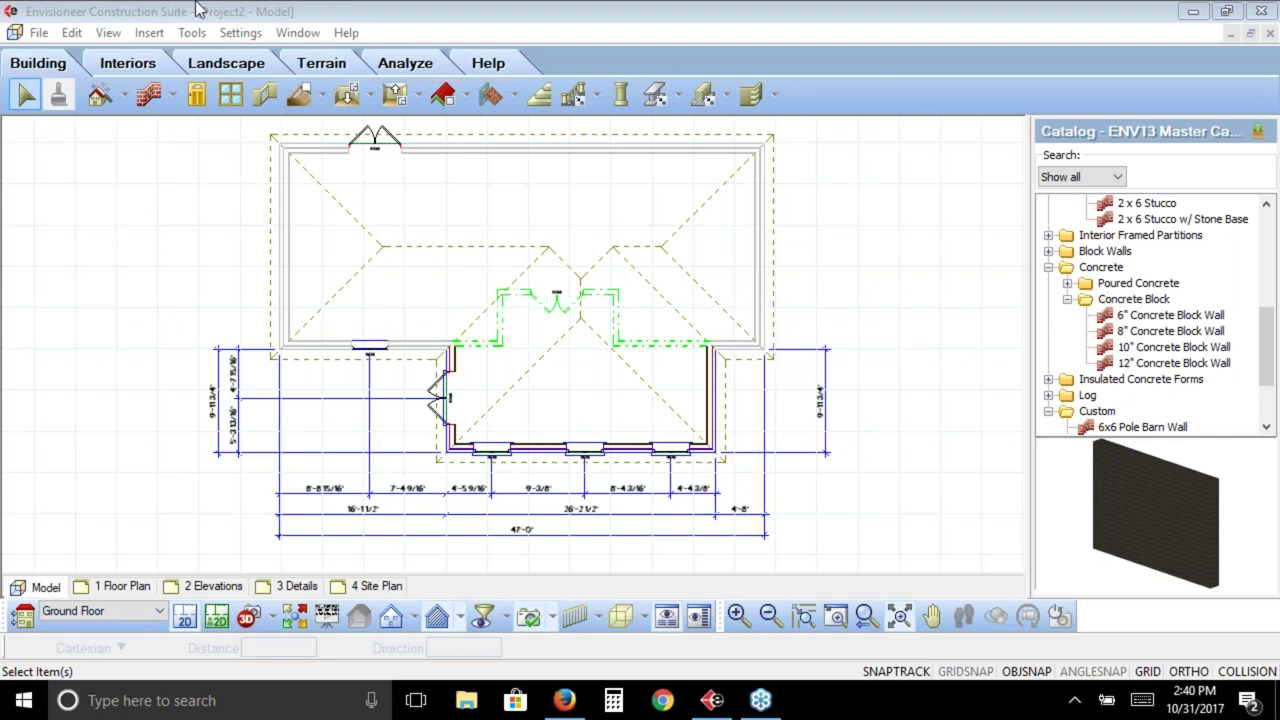
Add a building location named New Addition, calculated from the existing Ground Floor location
left_click(238, 33)
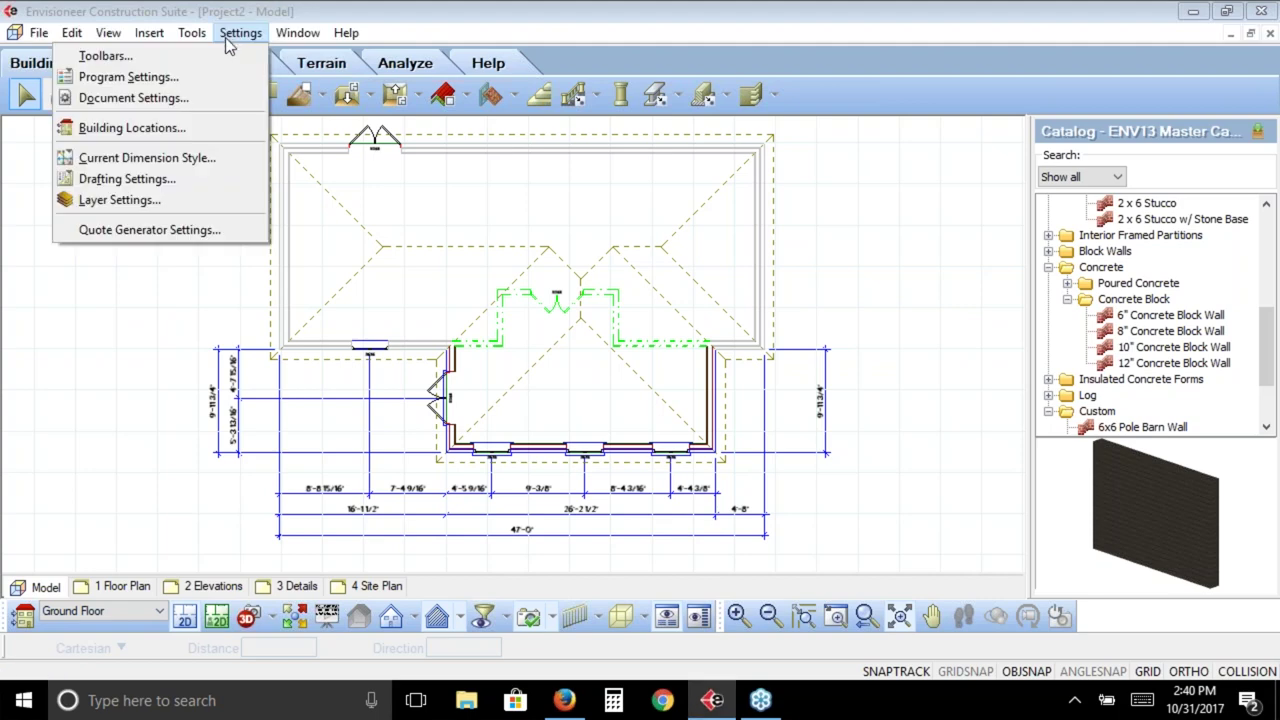
left_click(222, 127)
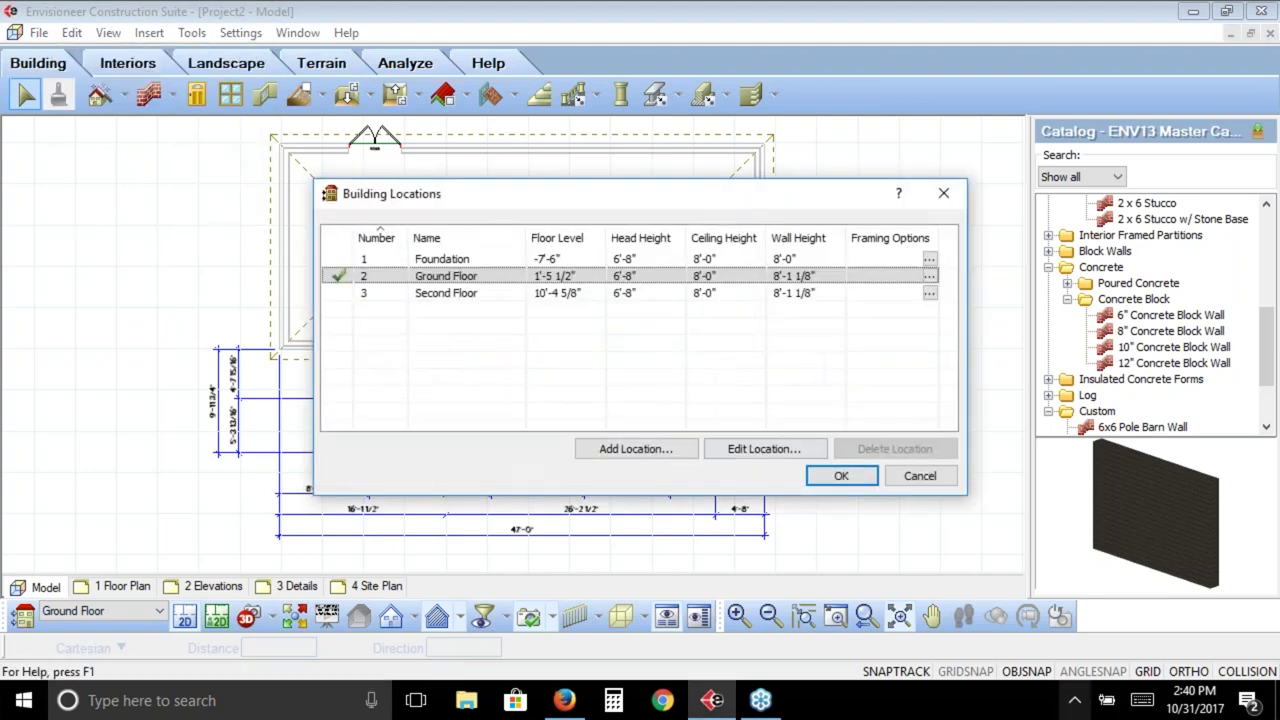
left_click(673, 448)
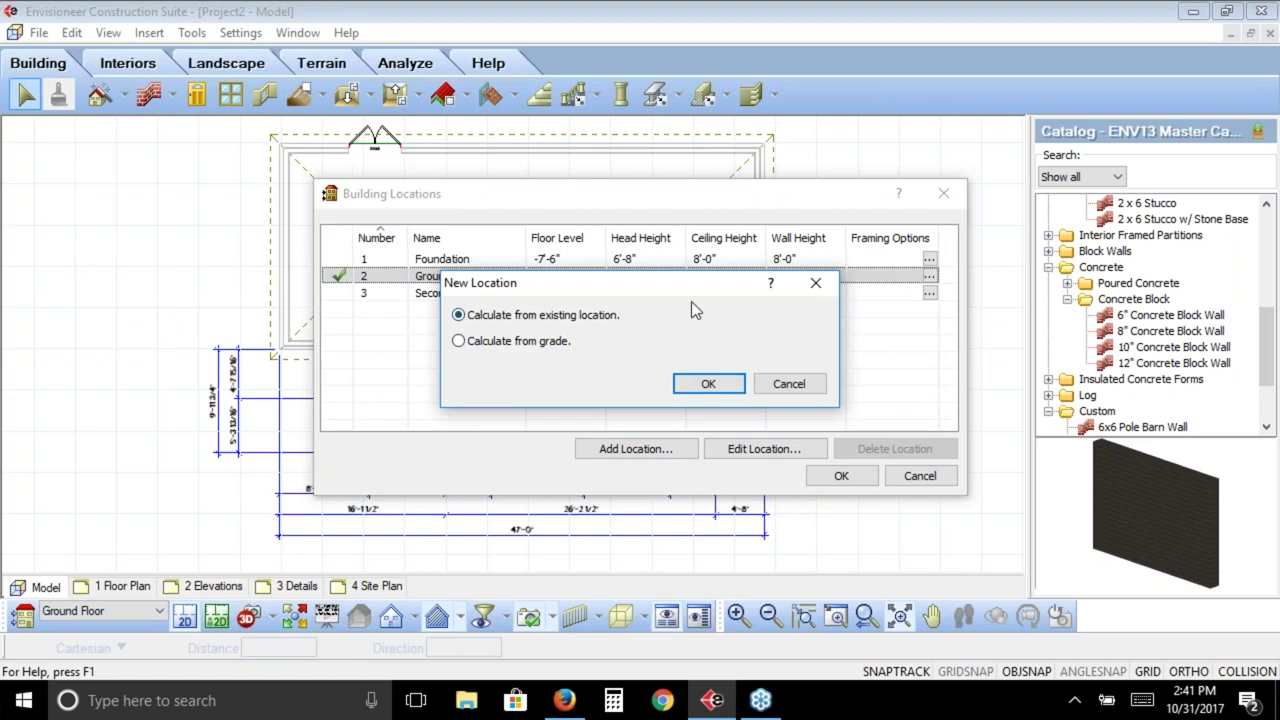
left_click(732, 384)
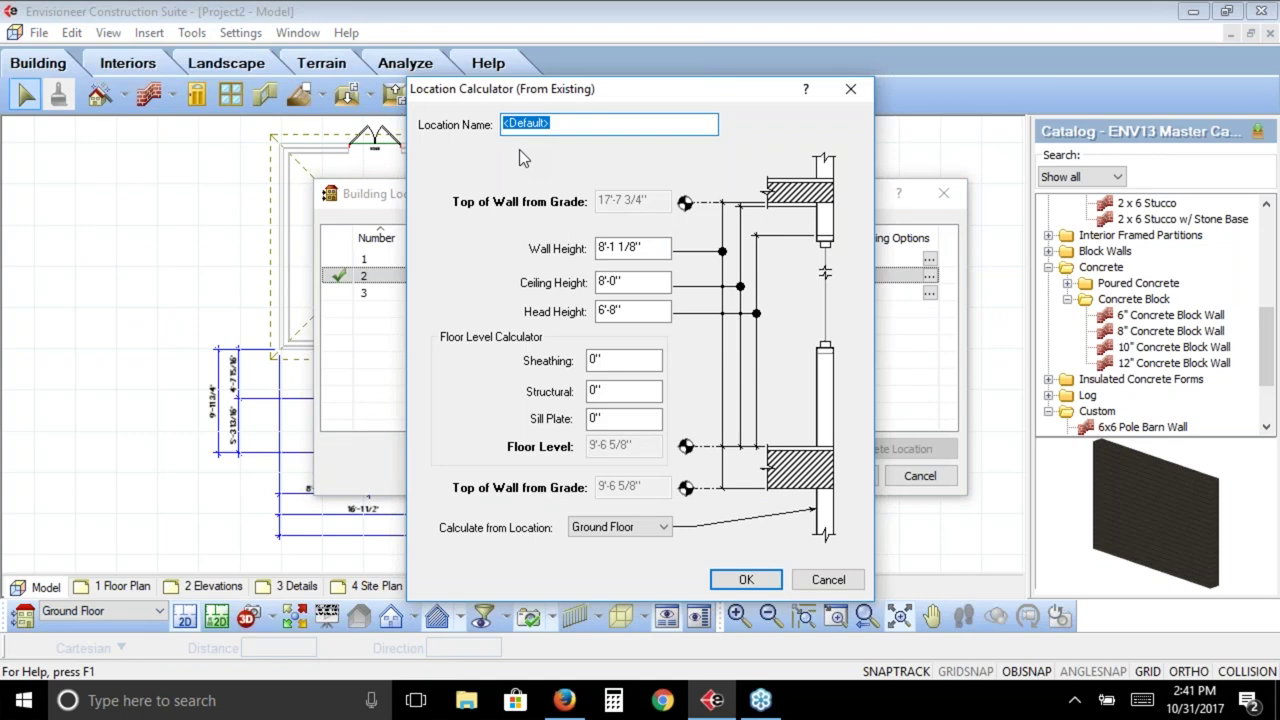
type("nEW")
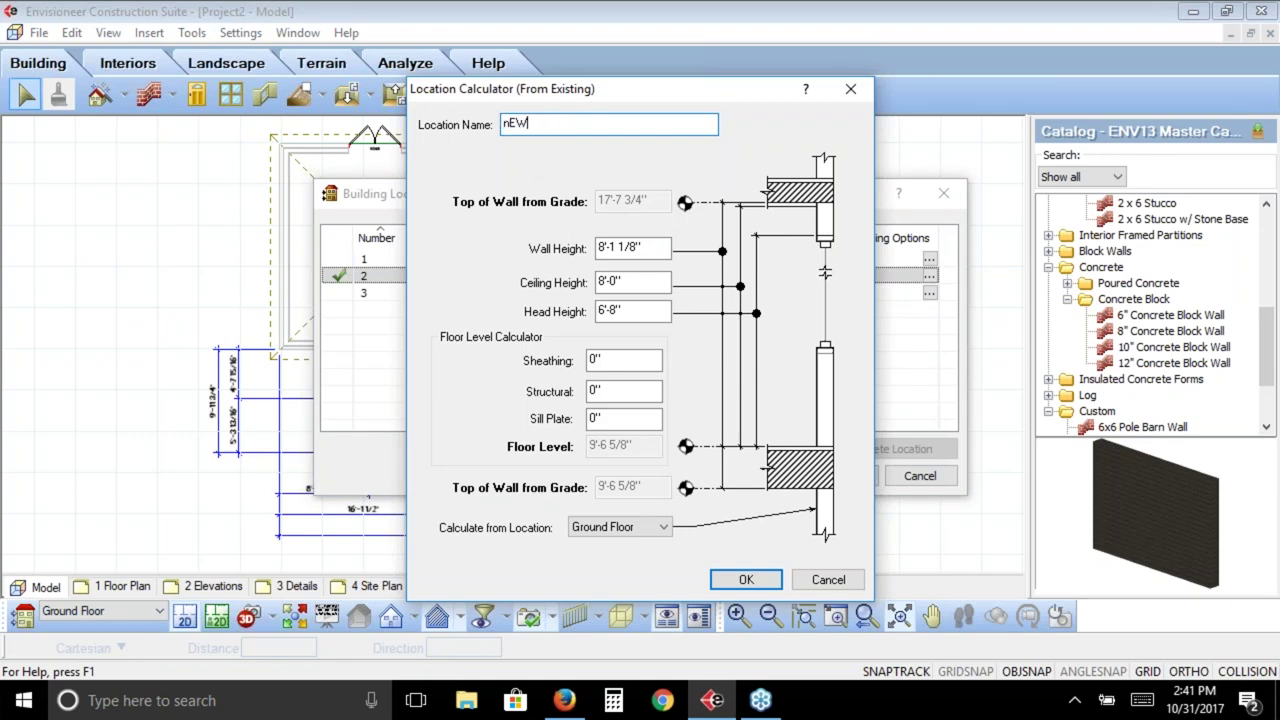
key("BackSpace")
key("BackSpace")
key("BackSpace")
type("New Addition")
left_click(746, 579)
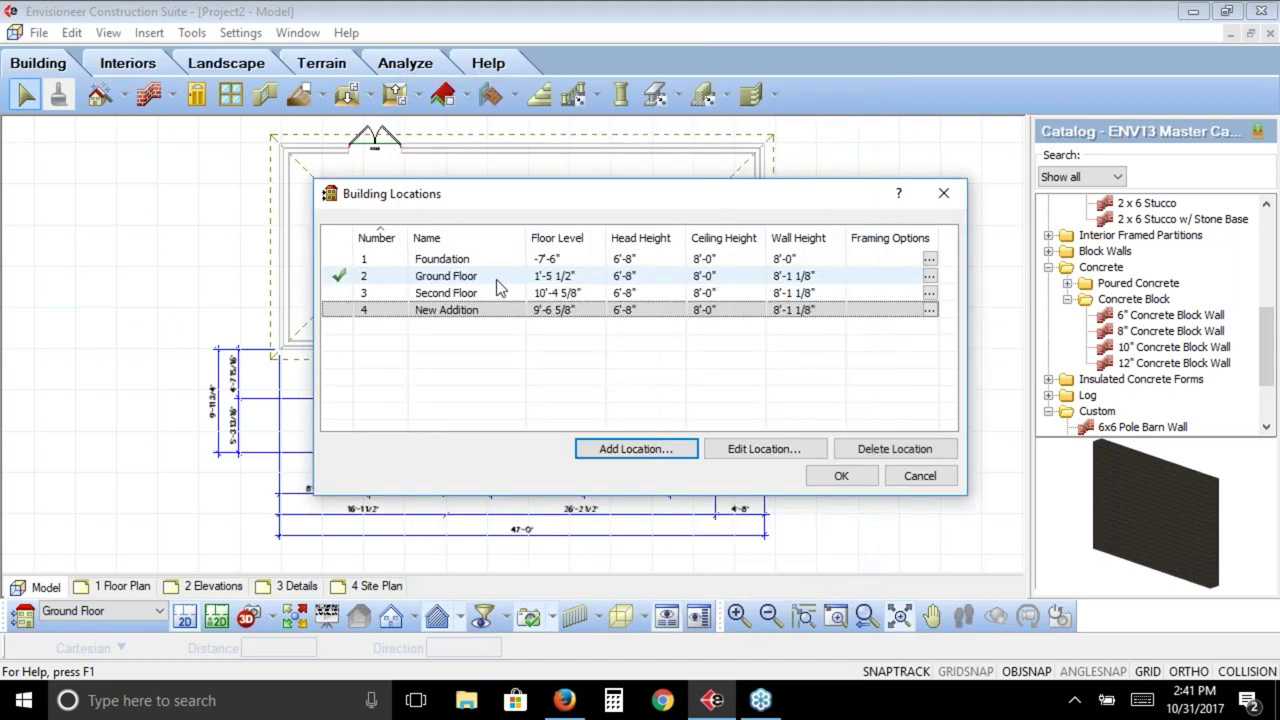
Set the New Addition location's floor level to 1'-5 1/2" and apply the building locations
left_click(558, 311)
left_click(560, 312)
type("1'5.5")
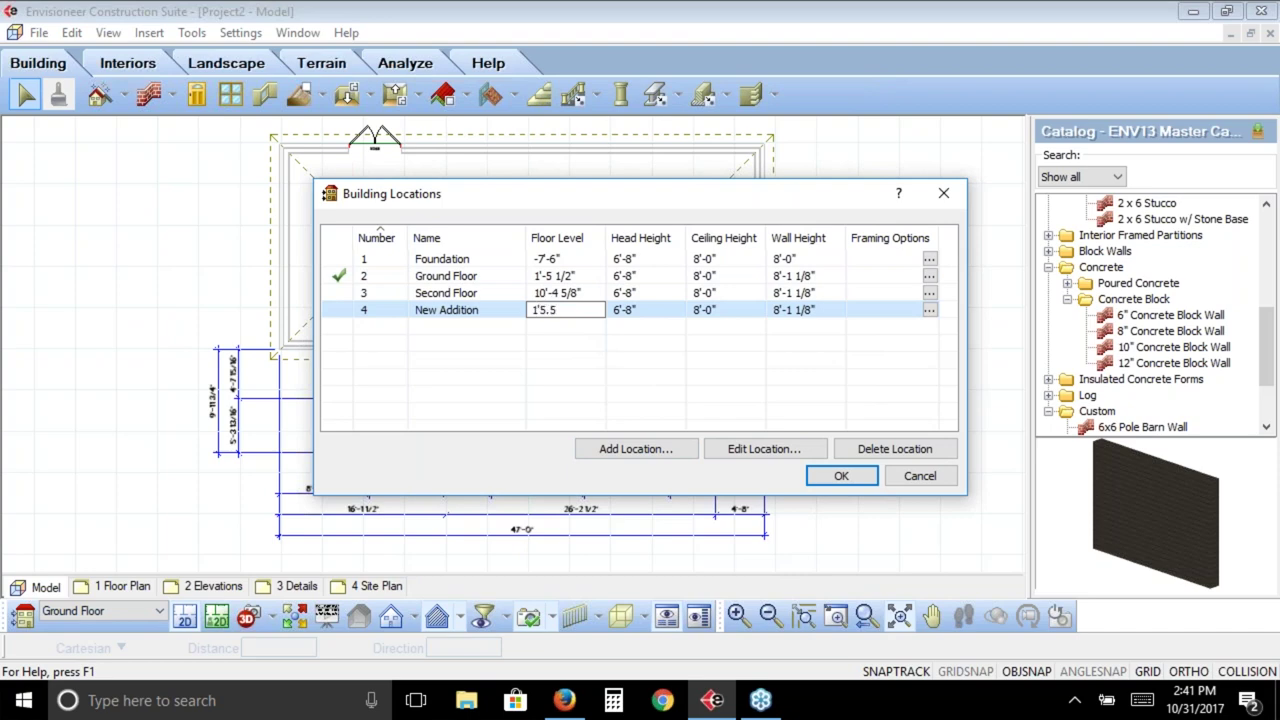
left_click(791, 312)
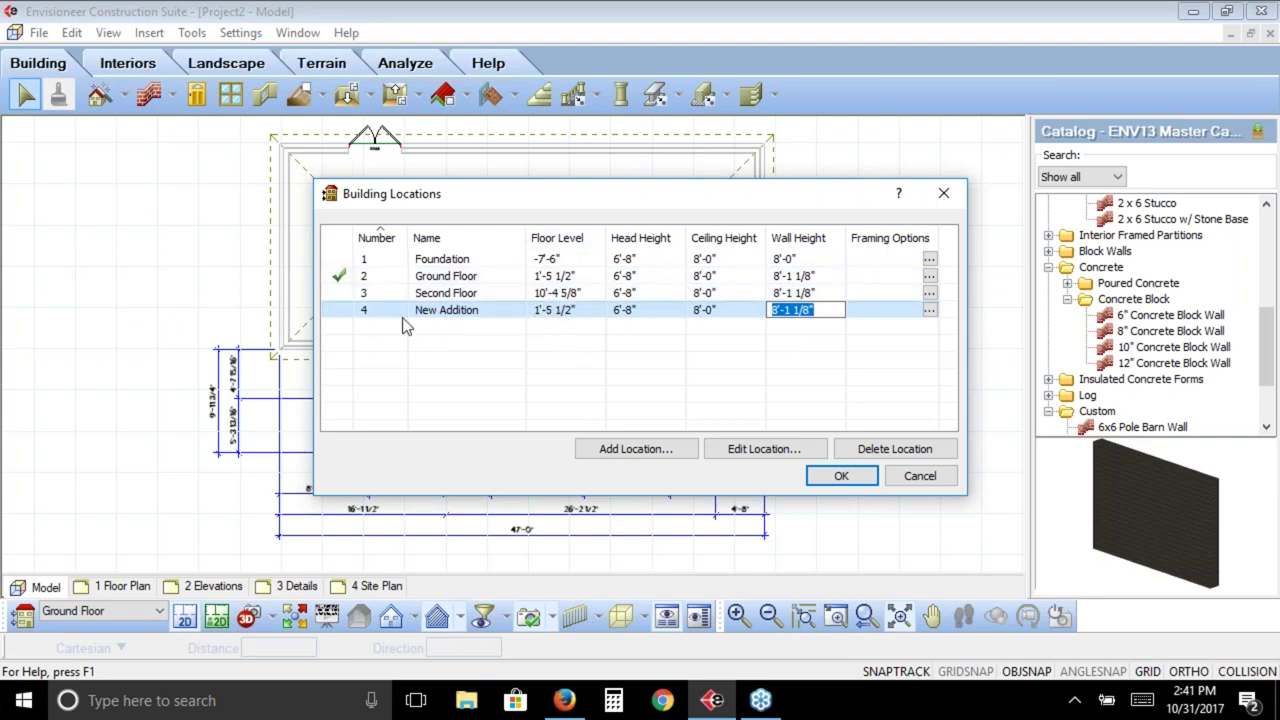
left_click(840, 477)
left_click(842, 477)
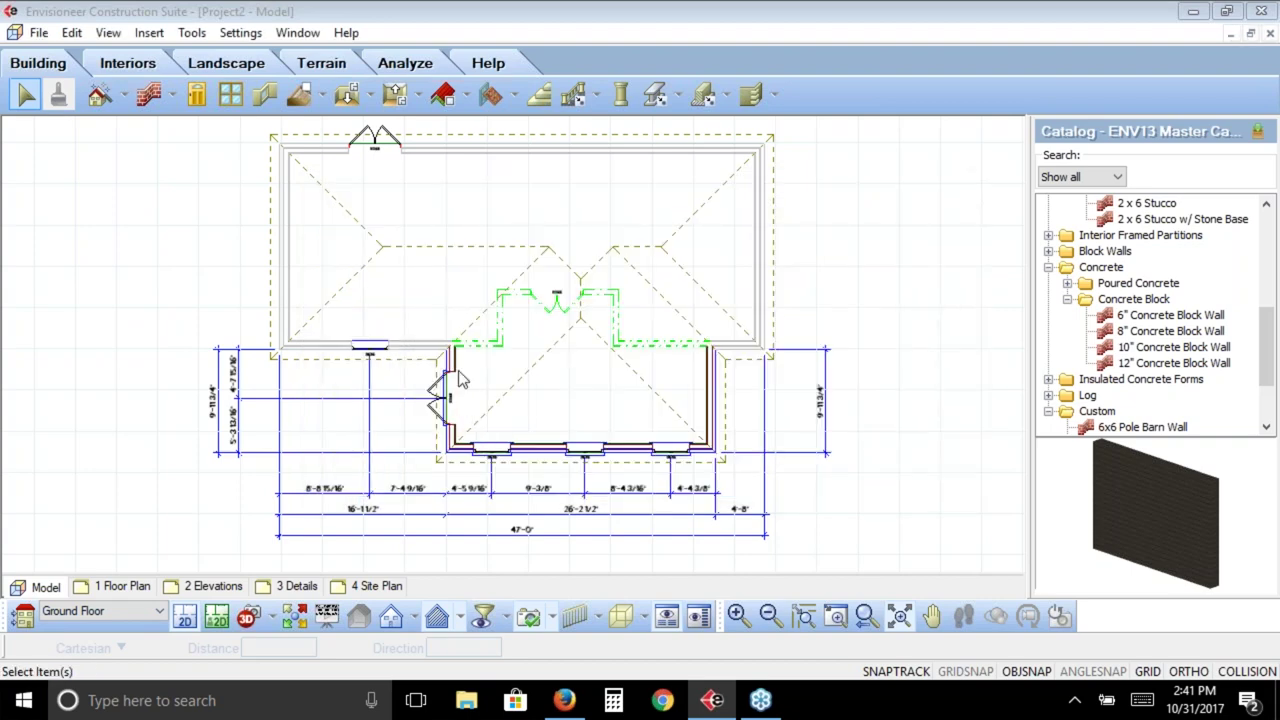
Duplicate the addition's three 2x6 stone walls from the Ground Floor to the New Addition location and delete the originals
left_click(456, 380)
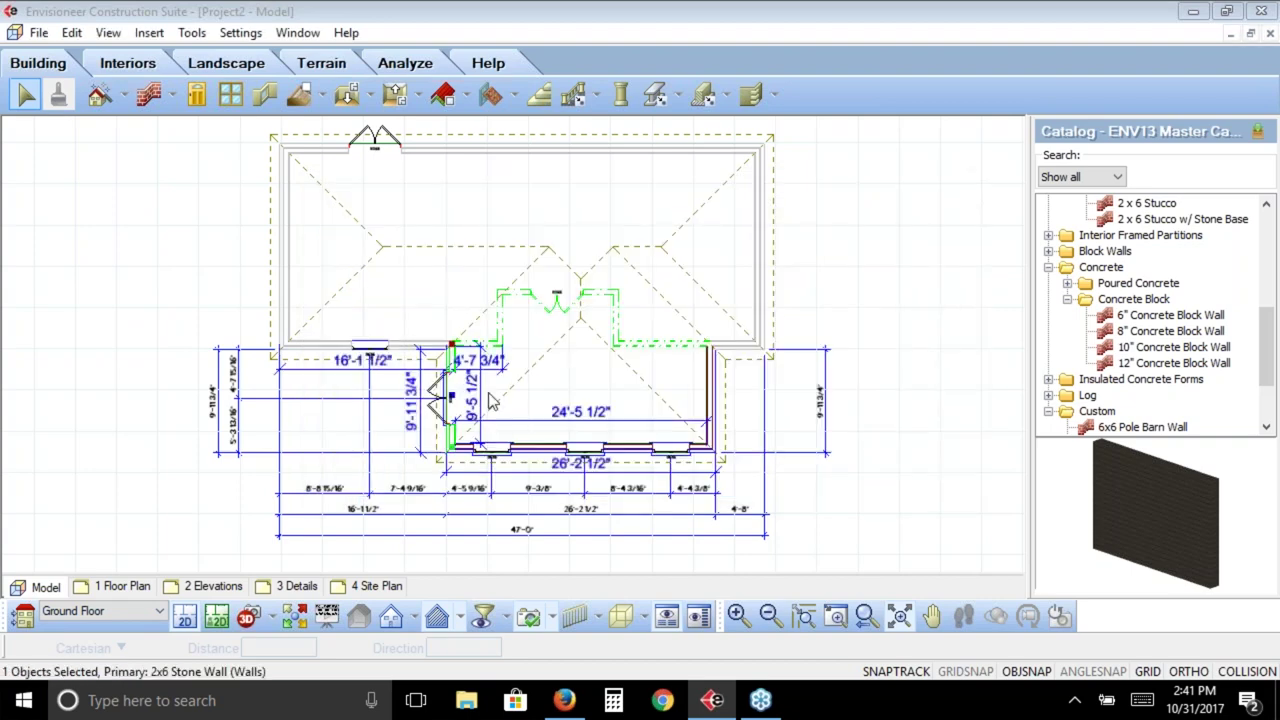
left_click(565, 444, "shift")
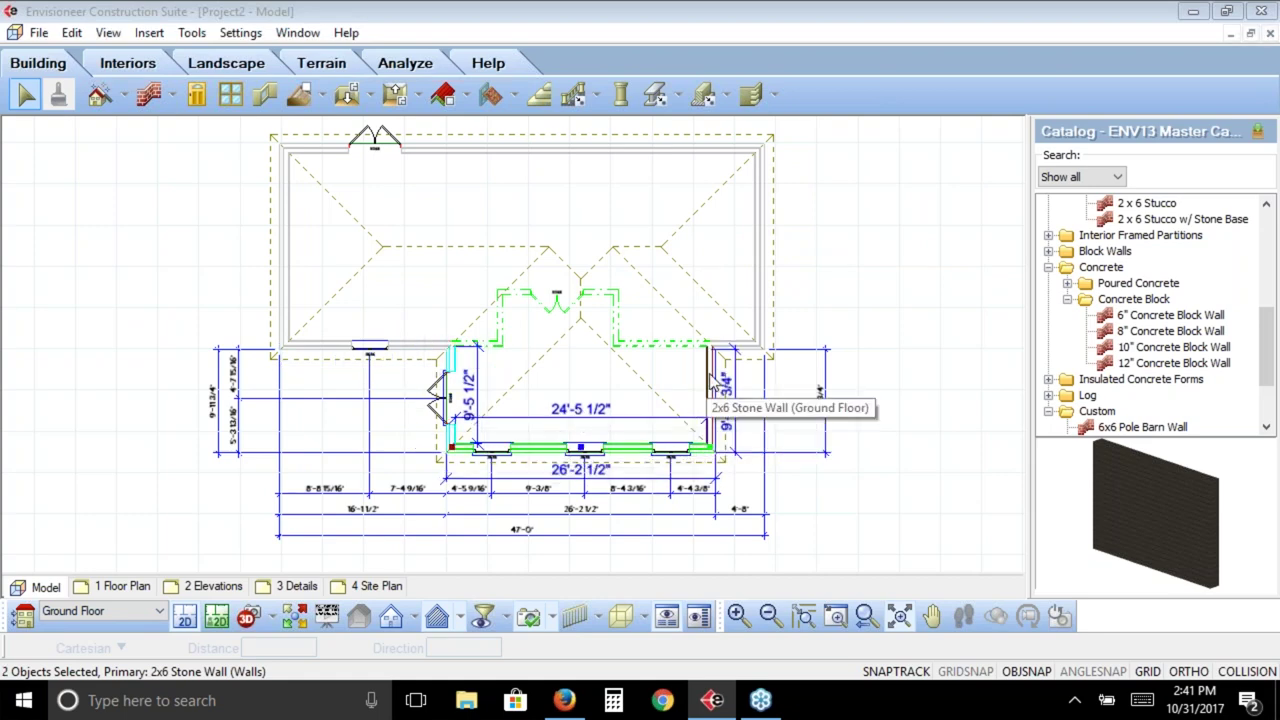
left_click(712, 380, "shift")
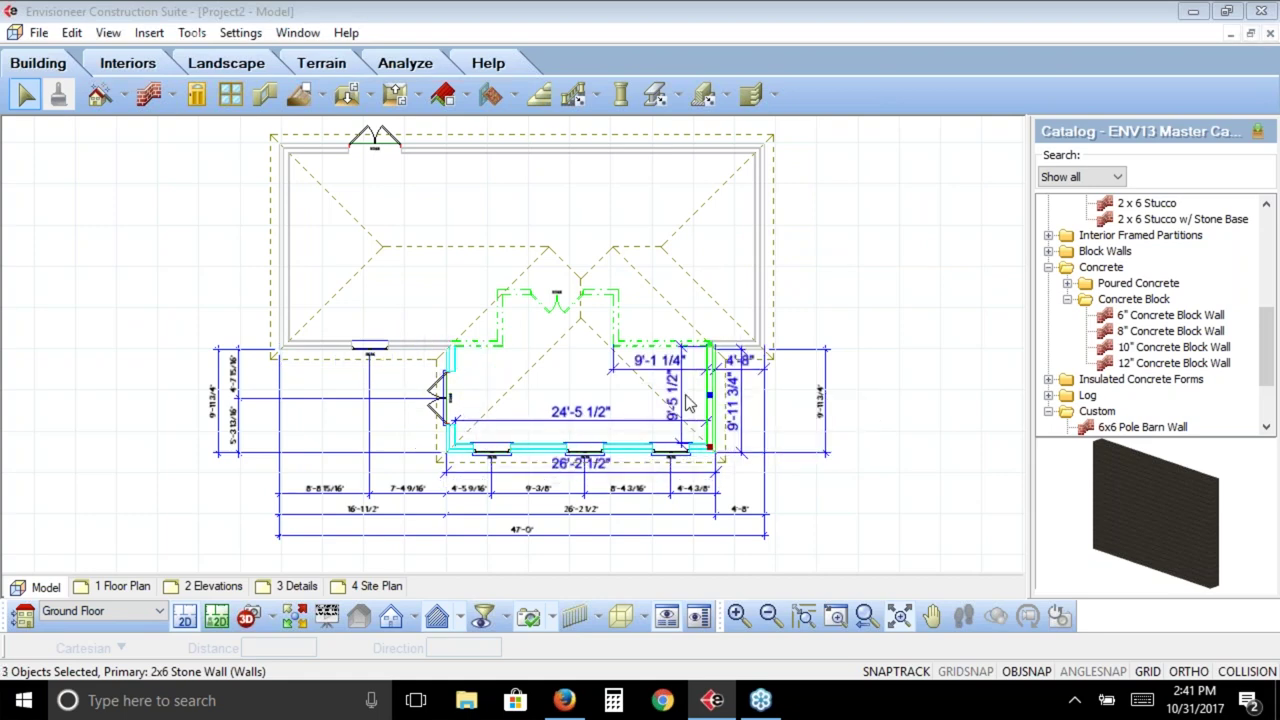
right_click(506, 388)
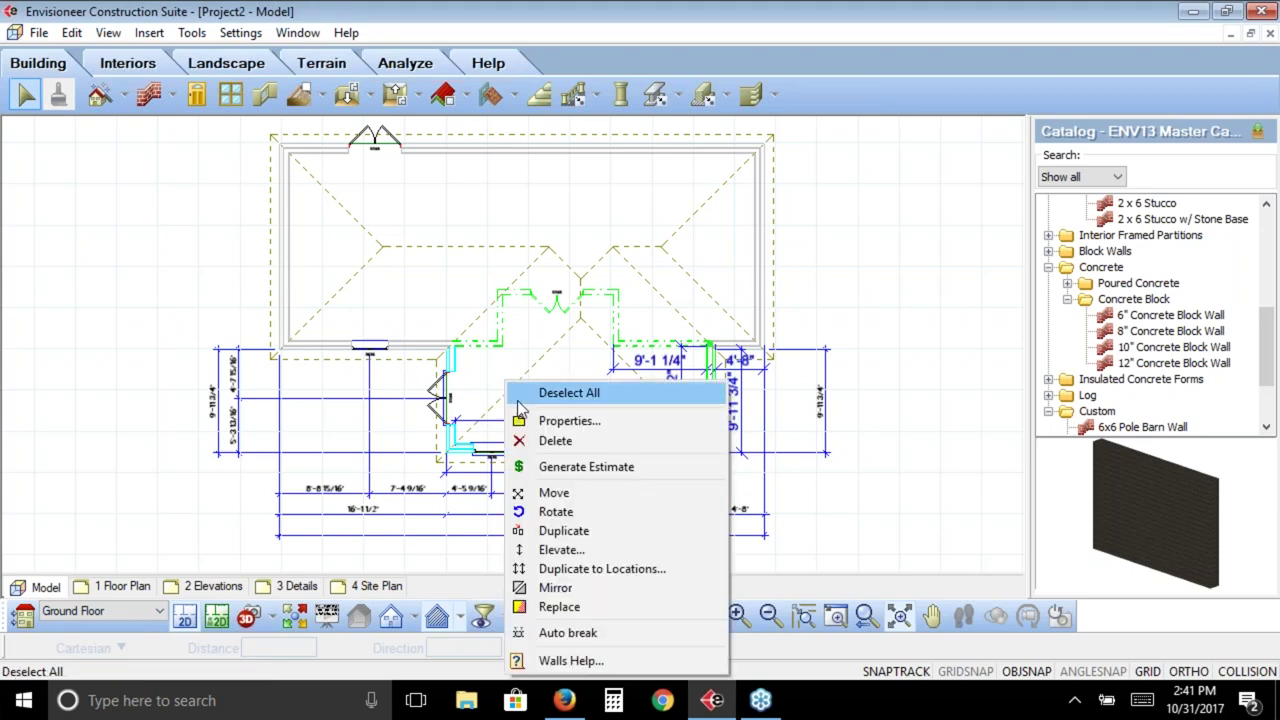
left_click(600, 568)
left_click(590, 282)
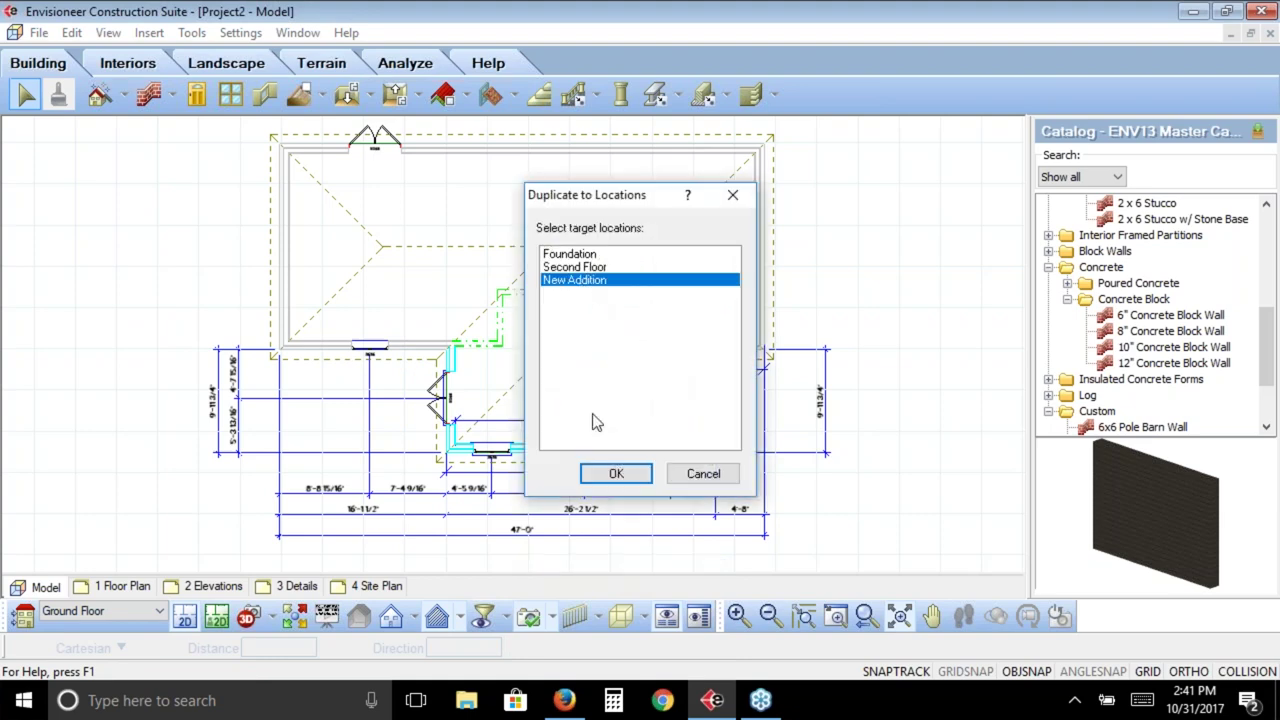
left_click(612, 476)
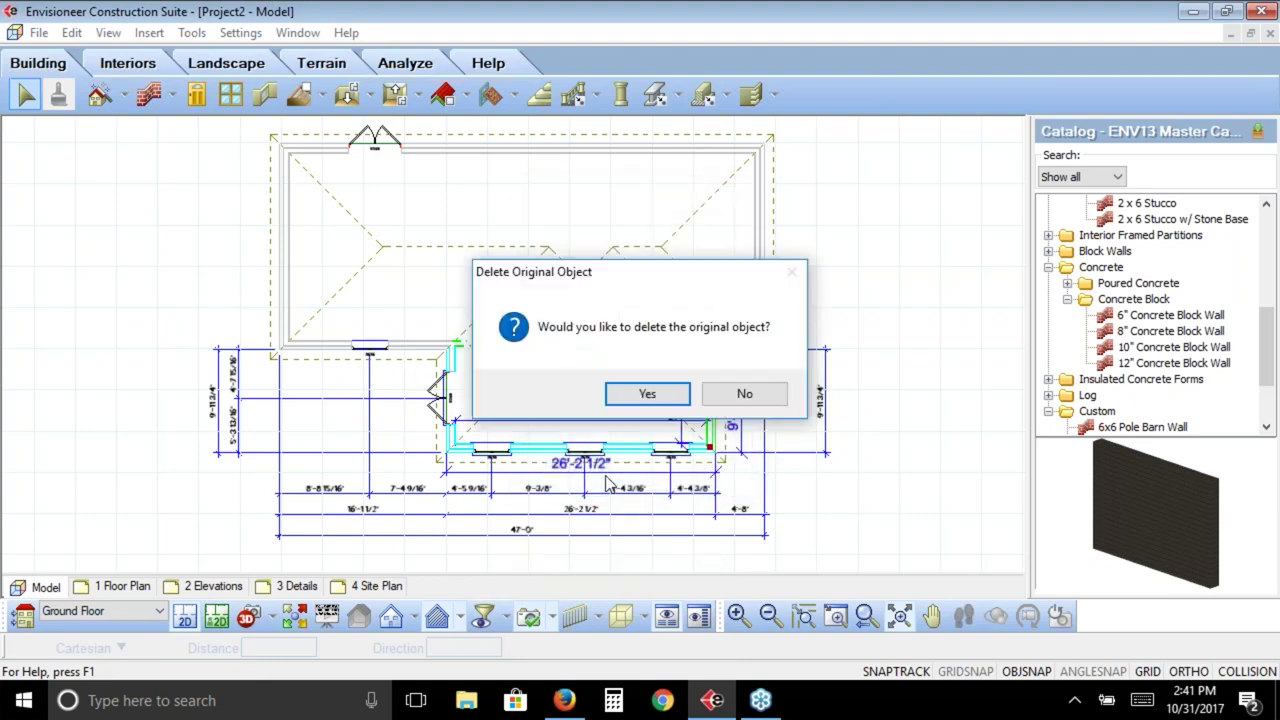
left_click(648, 395)
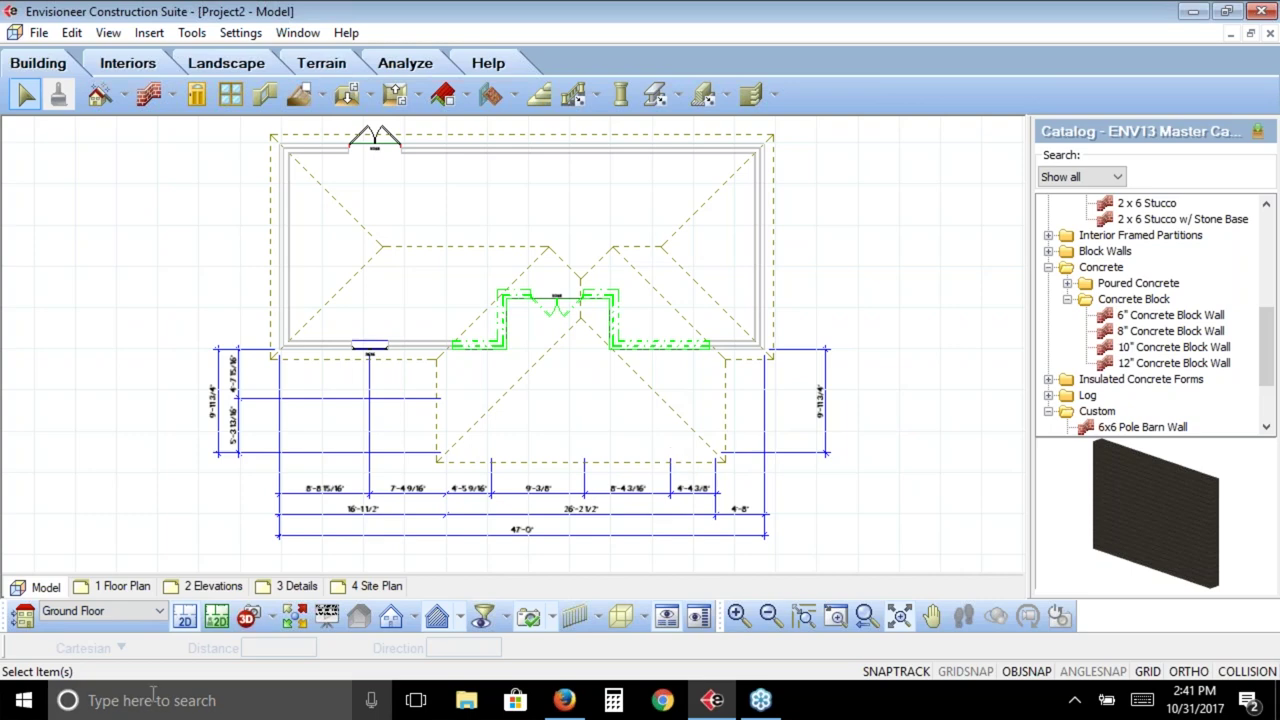
On the New Addition location, force the left interior surface of the three stone walls to be exterior
left_click(110, 611)
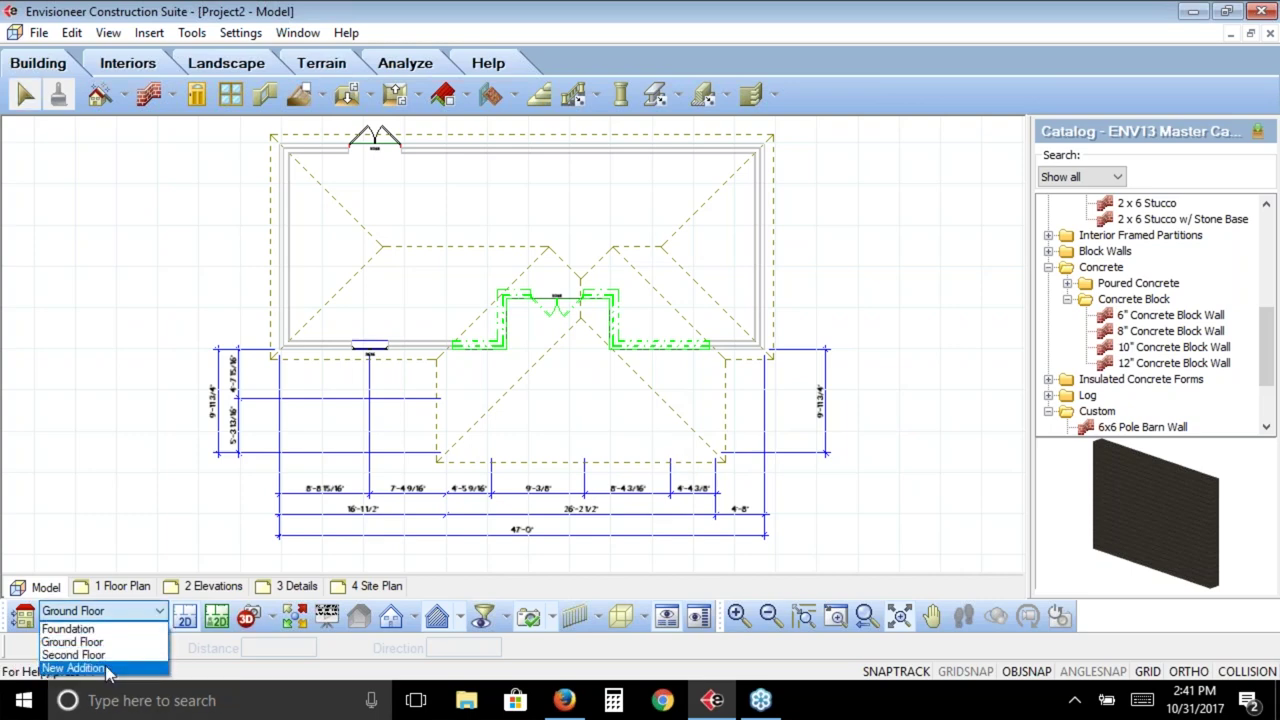
left_click(80, 667)
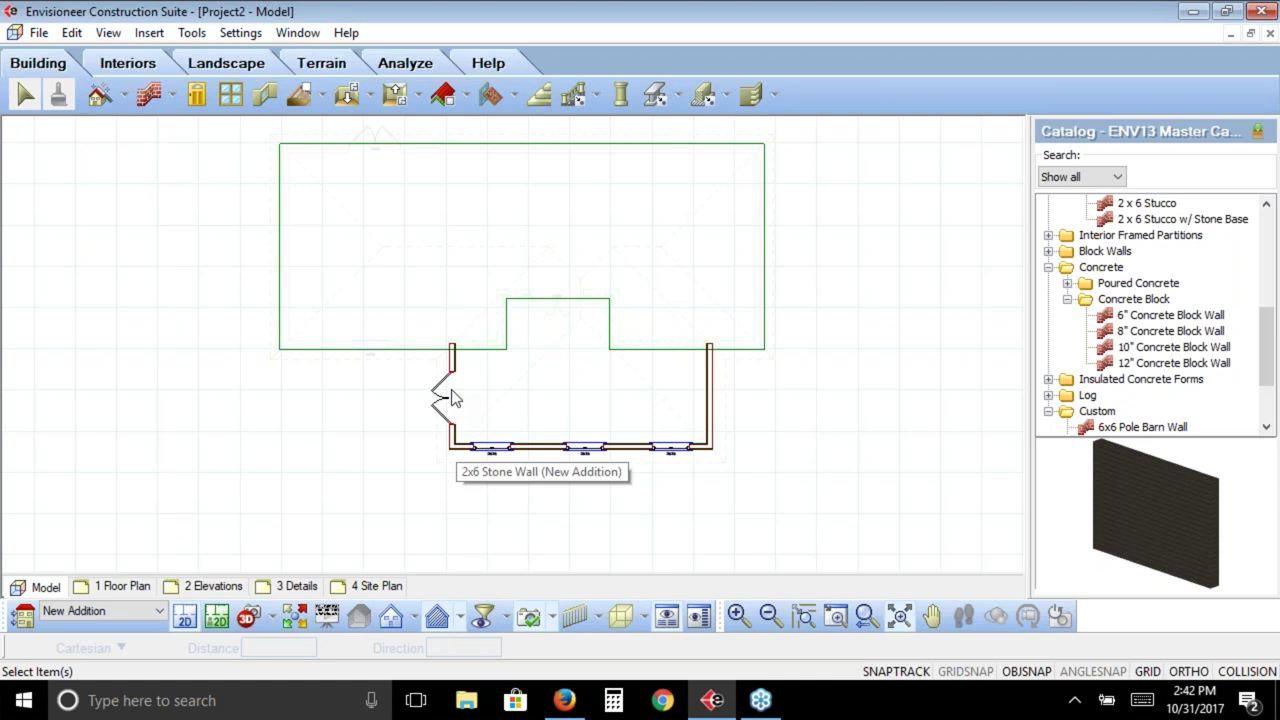
left_click(710, 391)
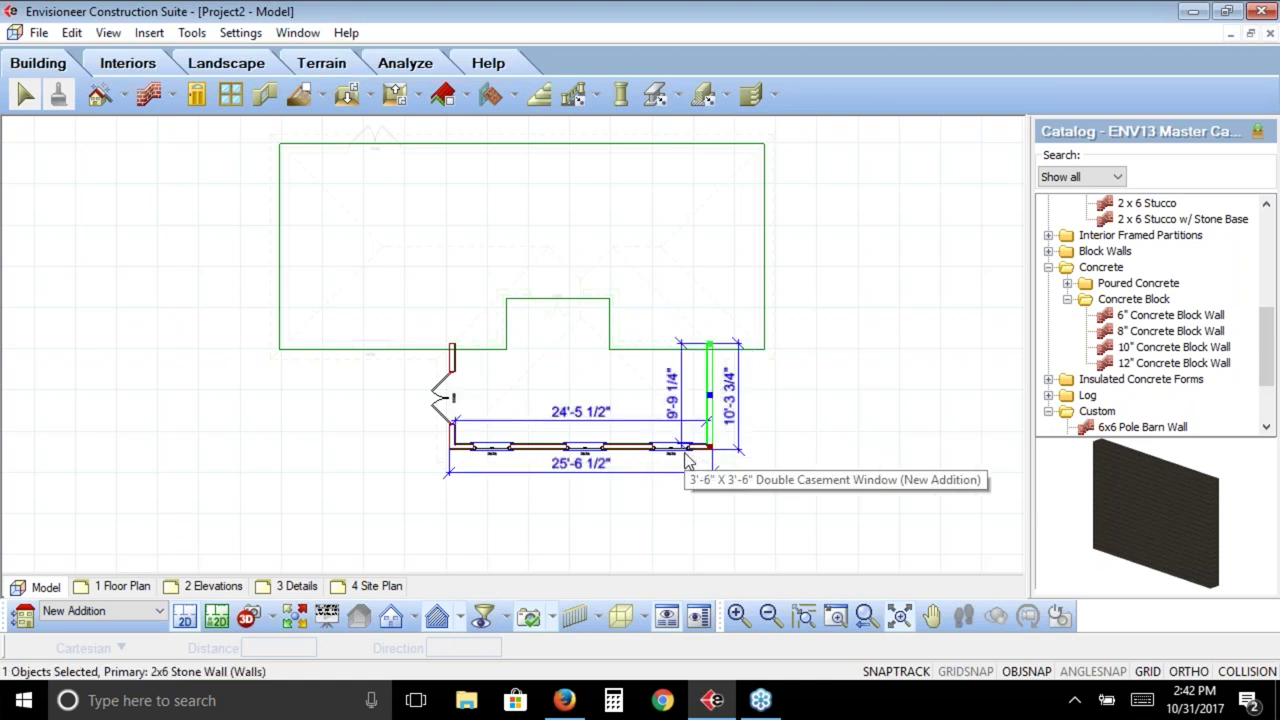
left_click(601, 432, "shift")
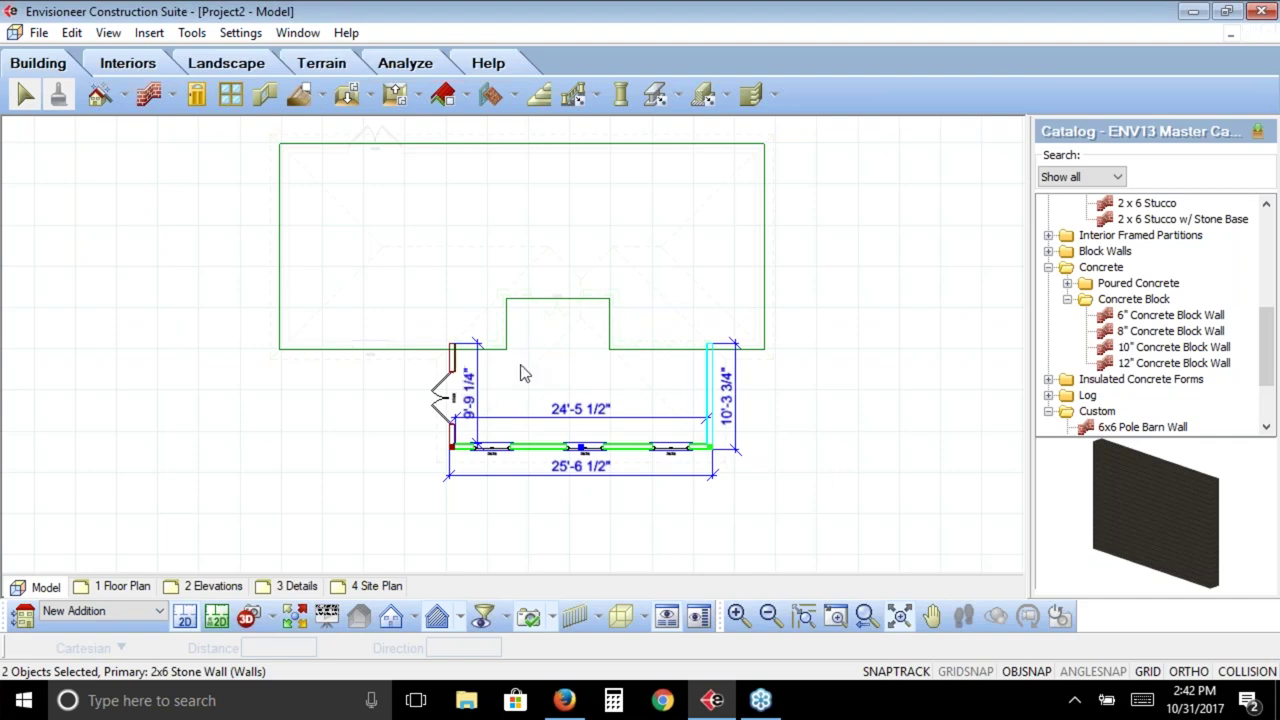
left_click(452, 365, "shift")
right_click(854, 375)
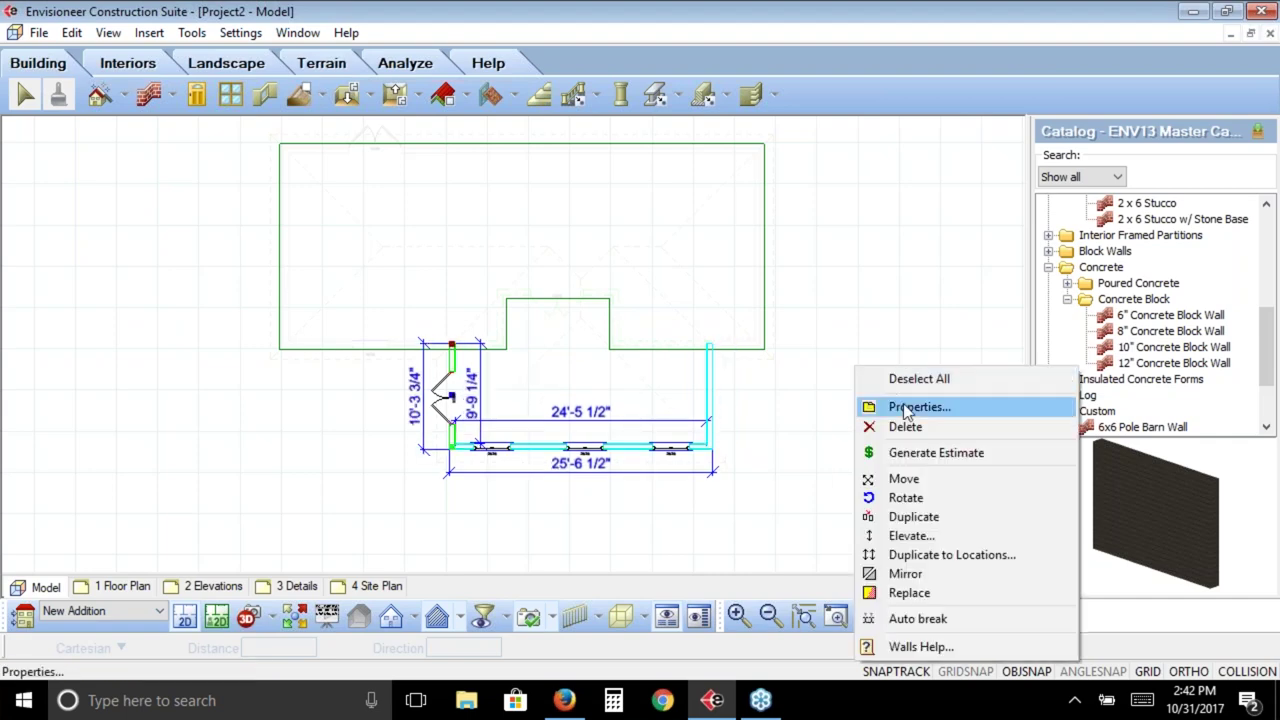
left_click(866, 408)
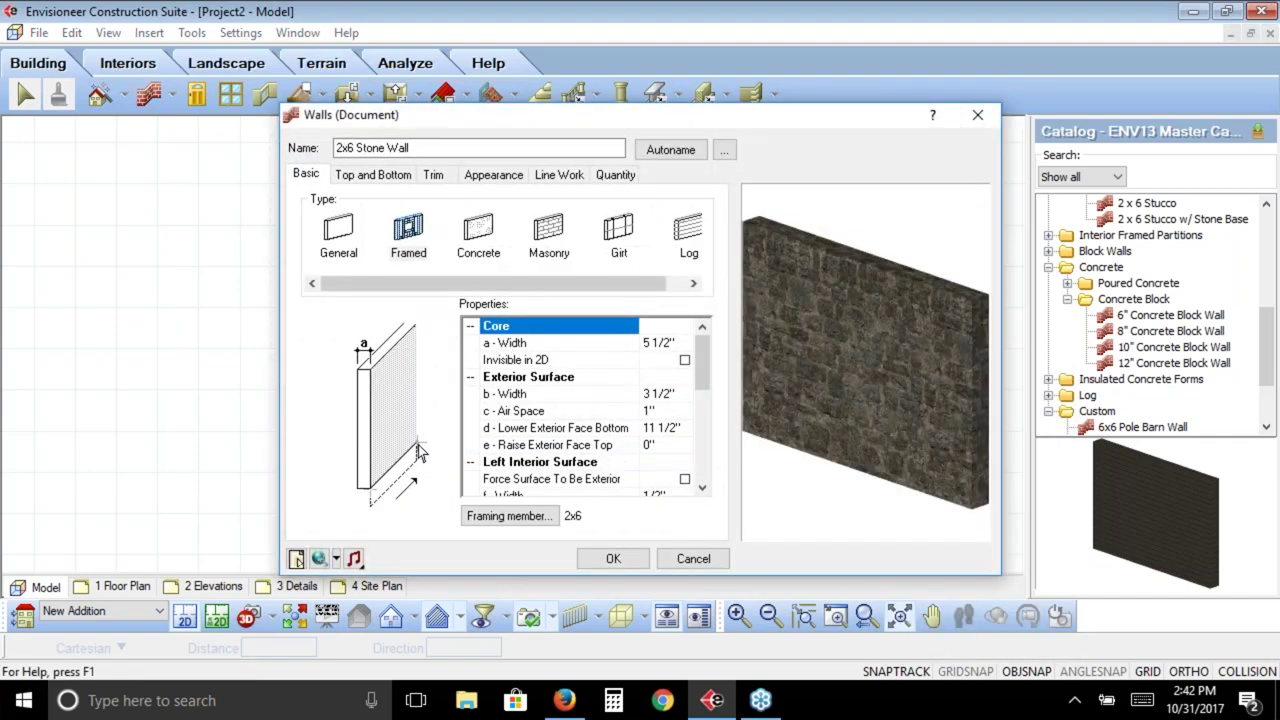
left_click(684, 479)
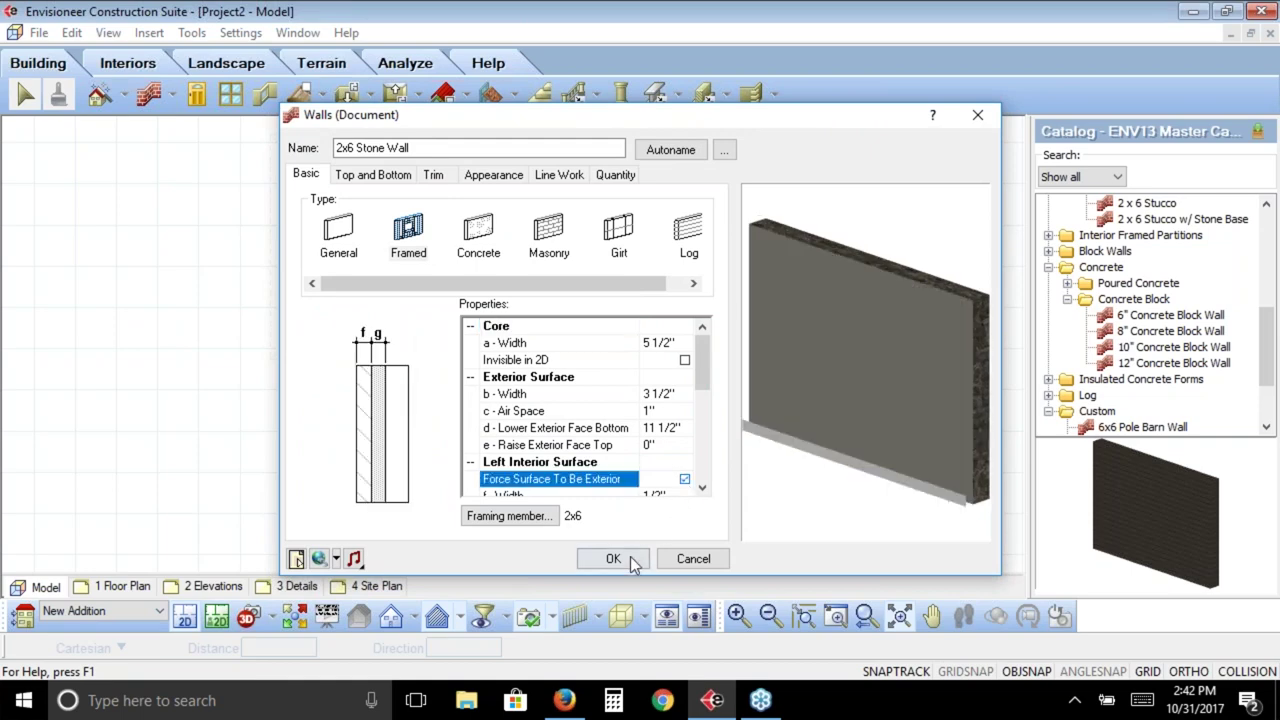
left_click(638, 557)
left_click(774, 481)
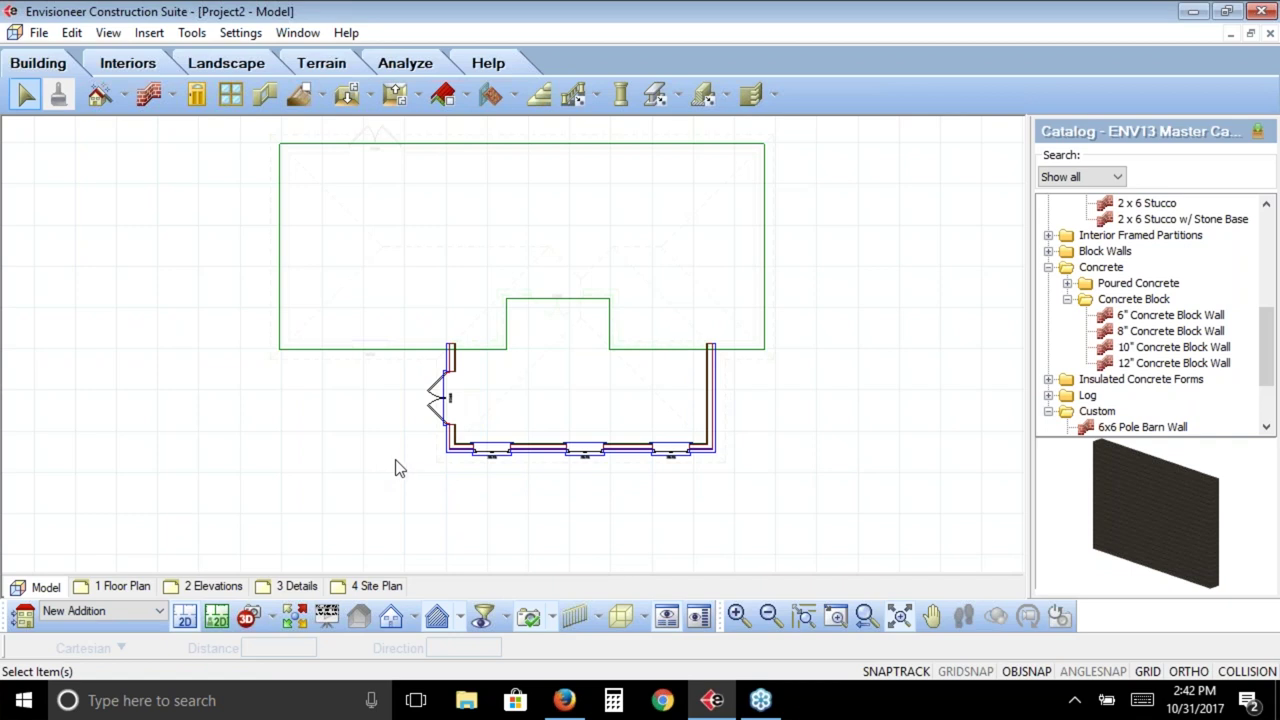
Redefine the 2D Plan SmartView on the 1 Floor Plan sheet with a view filter covering all locations, and update the drawing
left_click(128, 589)
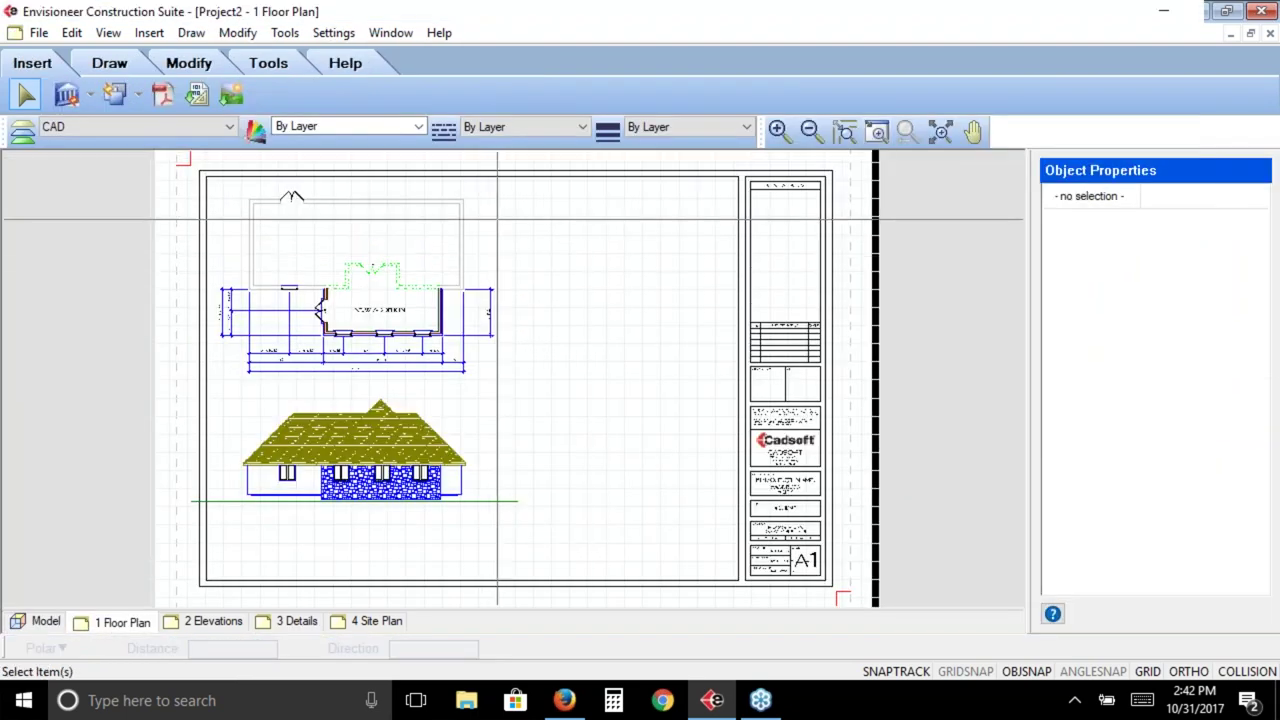
left_click_drag(510, 194, 230, 380)
left_click(450, 392)
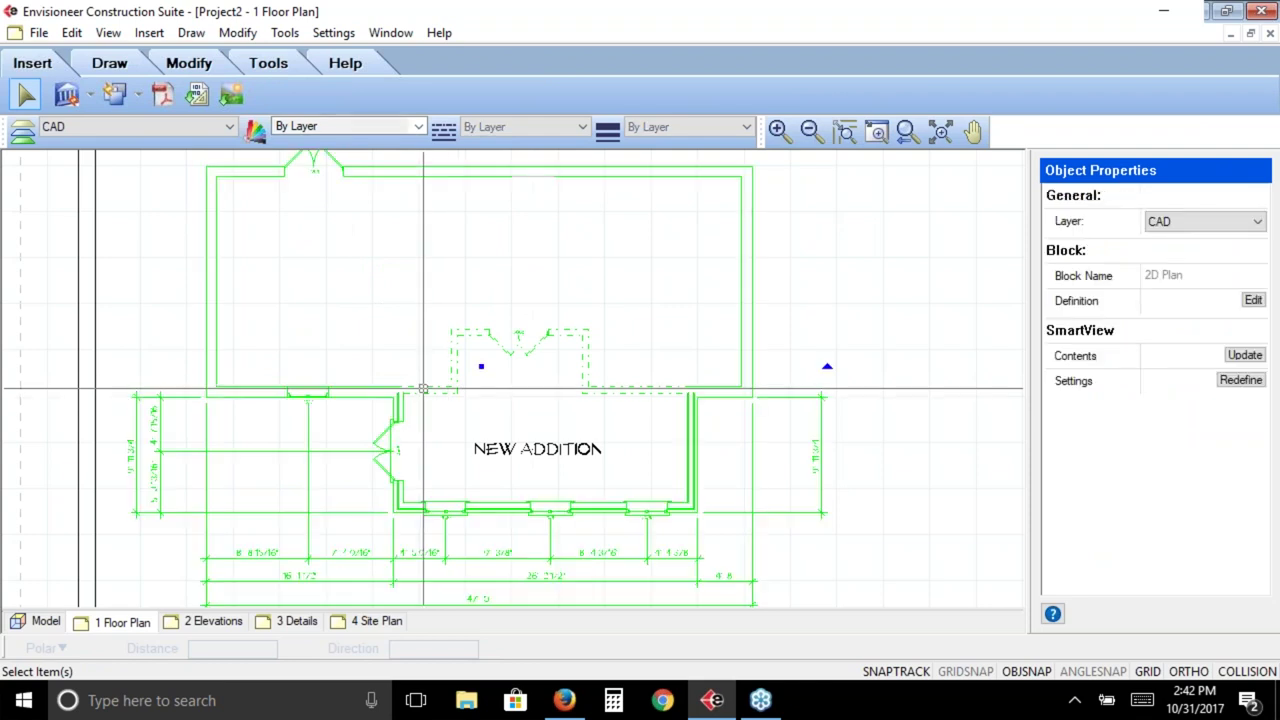
left_click(1241, 380)
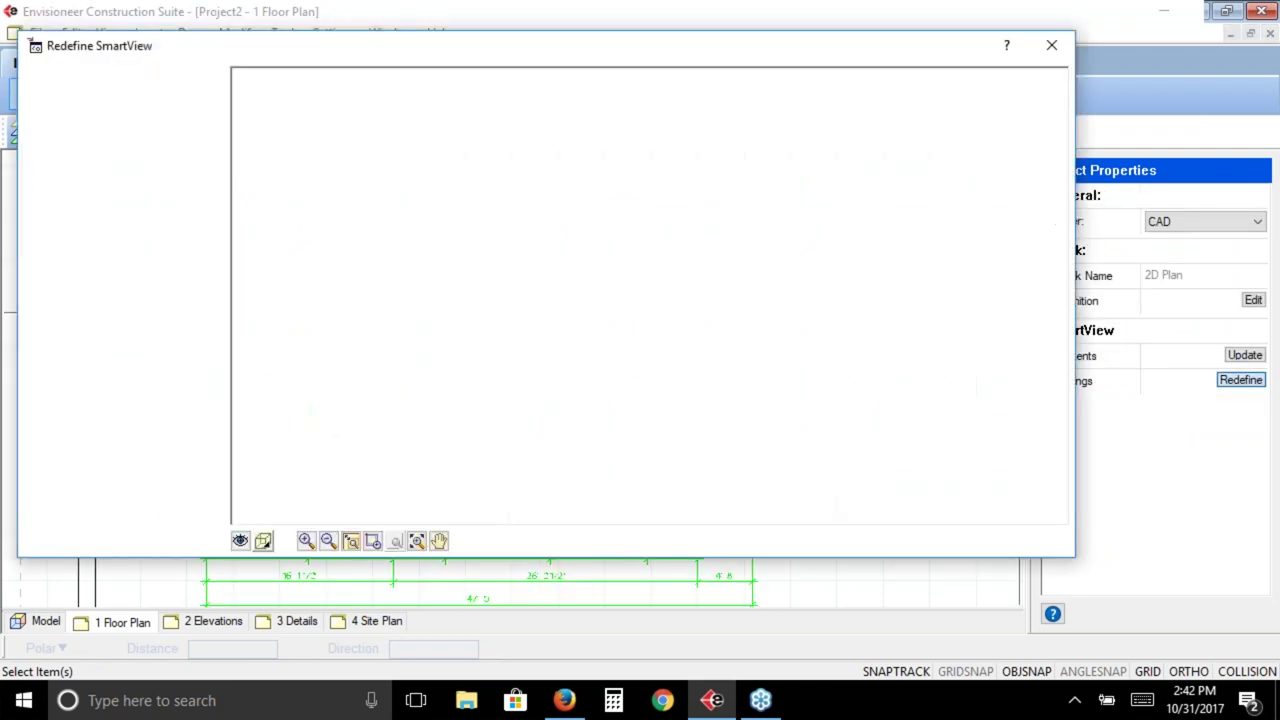
left_click(241, 541)
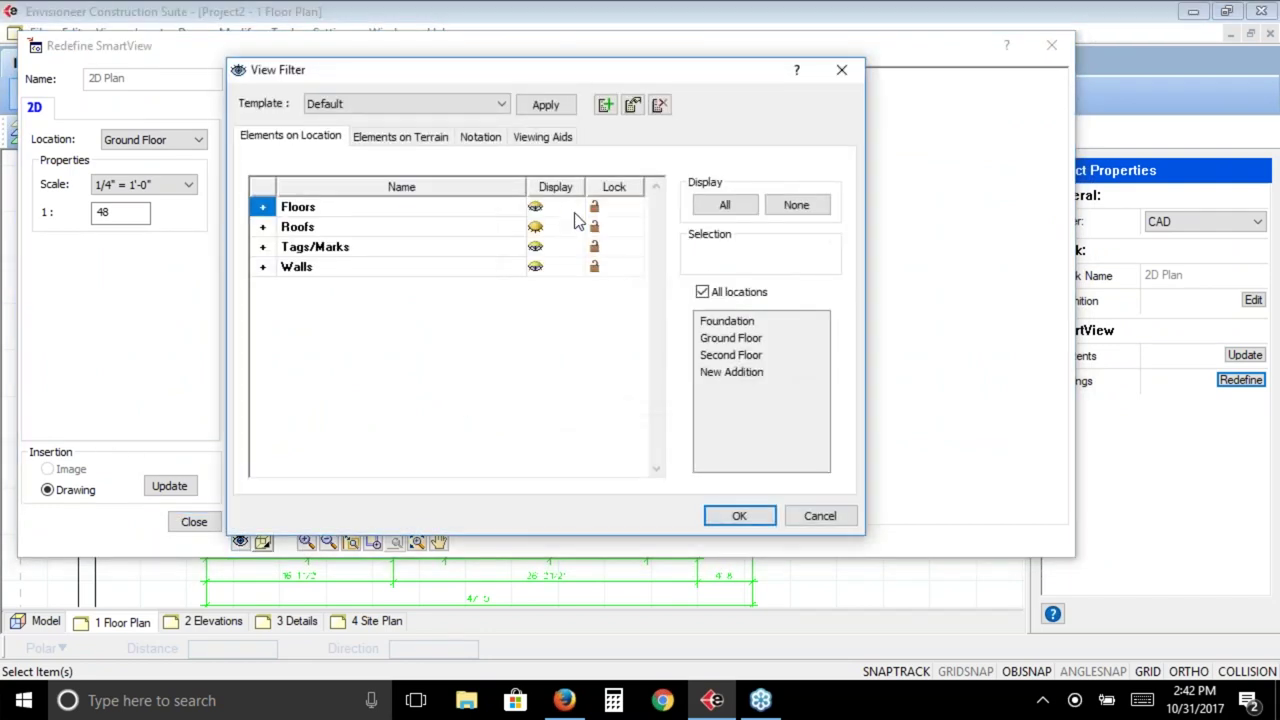
left_click(739, 515)
left_click(190, 488)
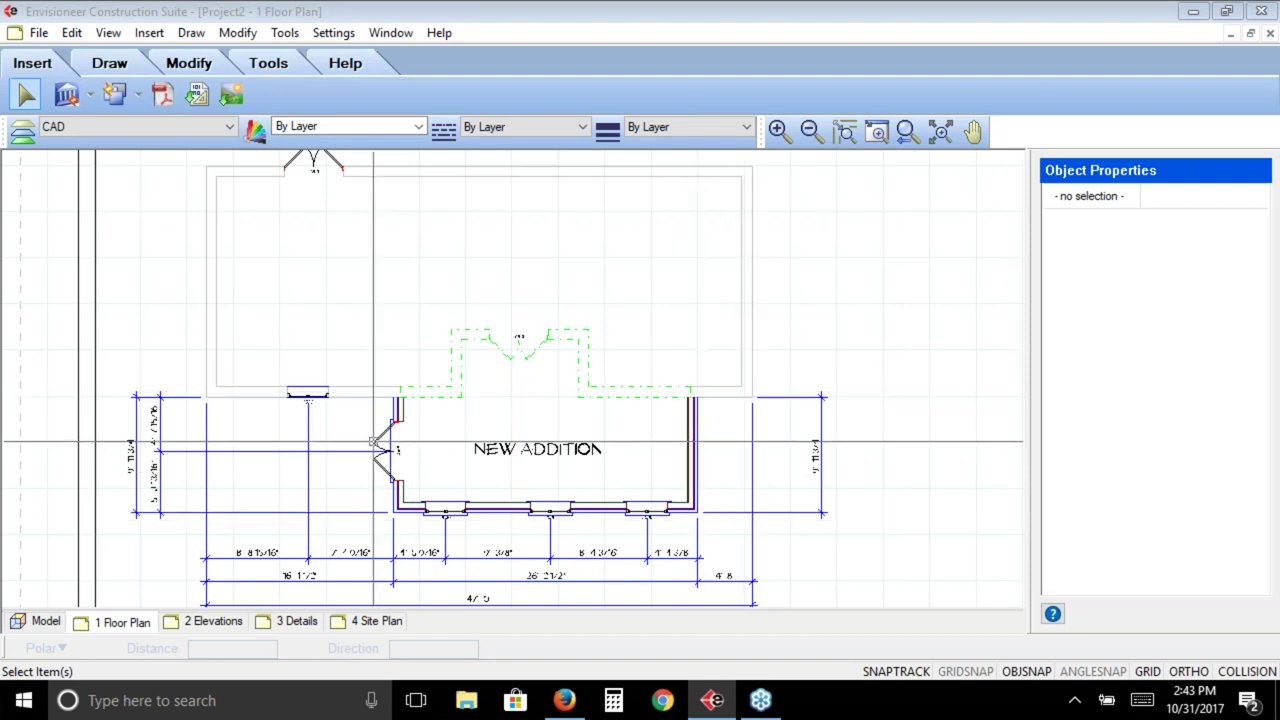
Return to the model and display the Ground Floor location
left_click(24, 626)
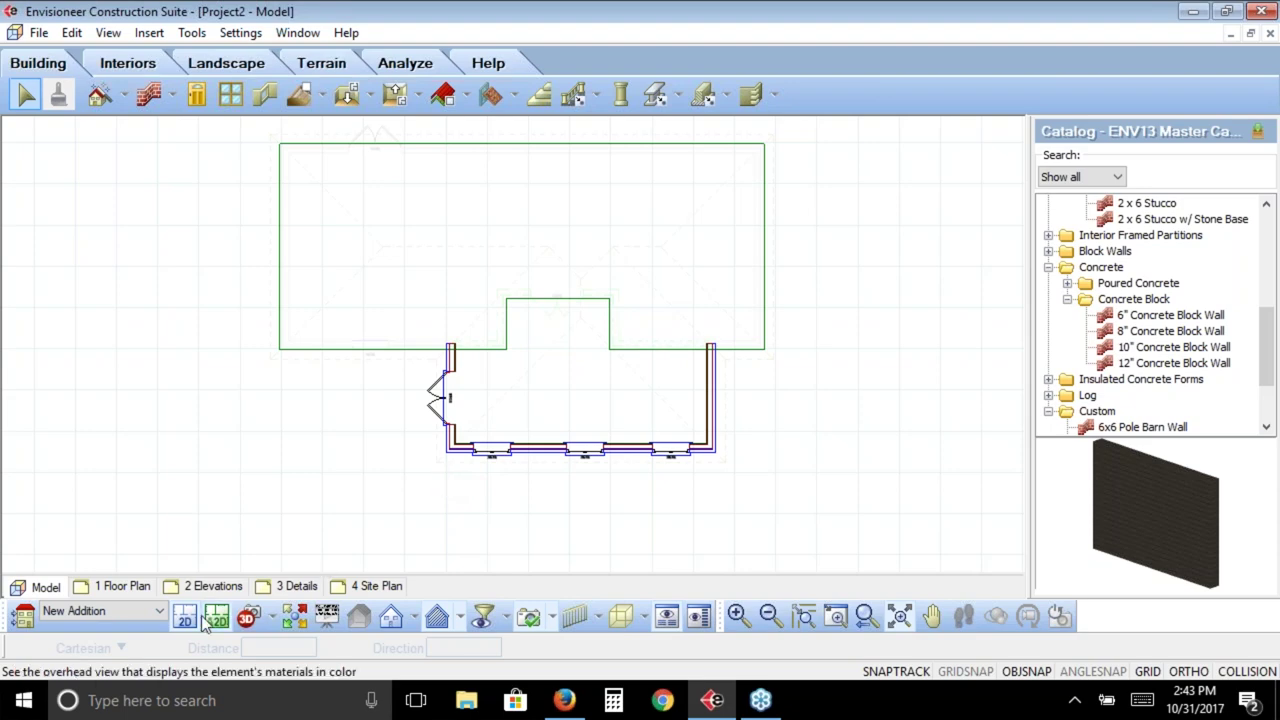
left_click(160, 610)
left_click(131, 641)
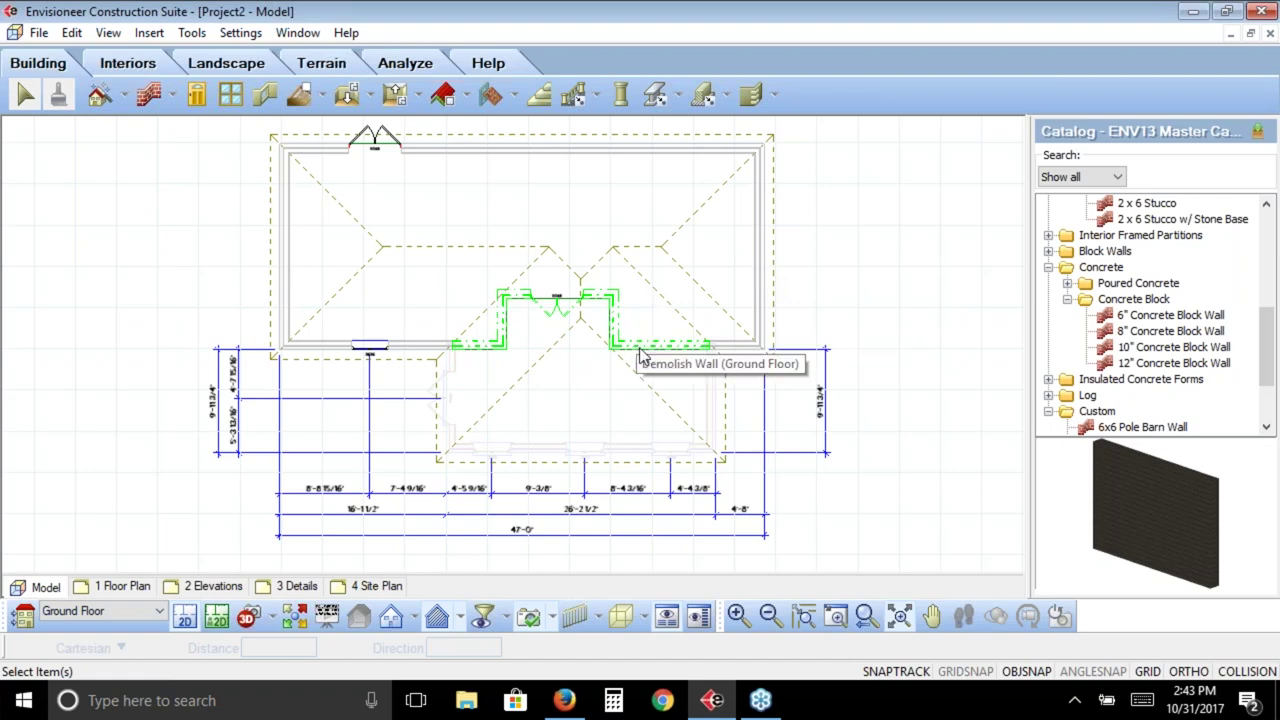
Duplicate all New Addition stone walls back to the Ground Floor, delete the originals, and make Ground Floor the current location
left_click(144, 614)
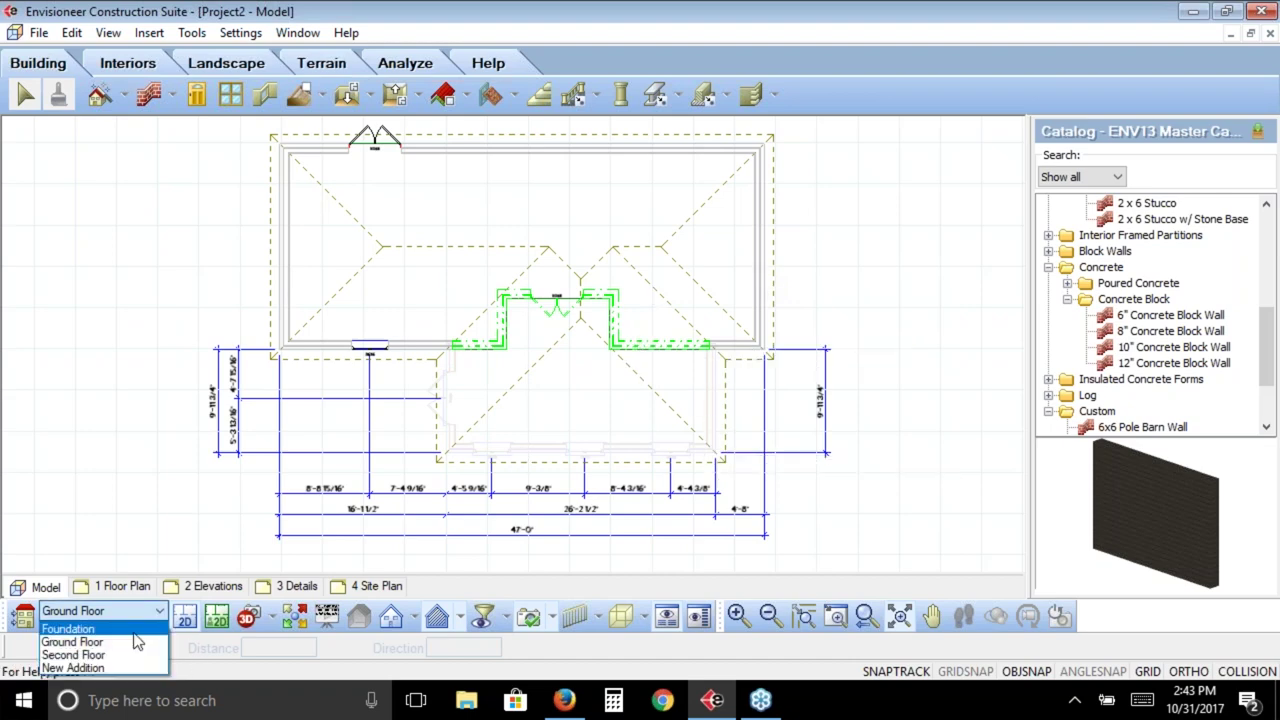
right_click(712, 400)
left_click(760, 323)
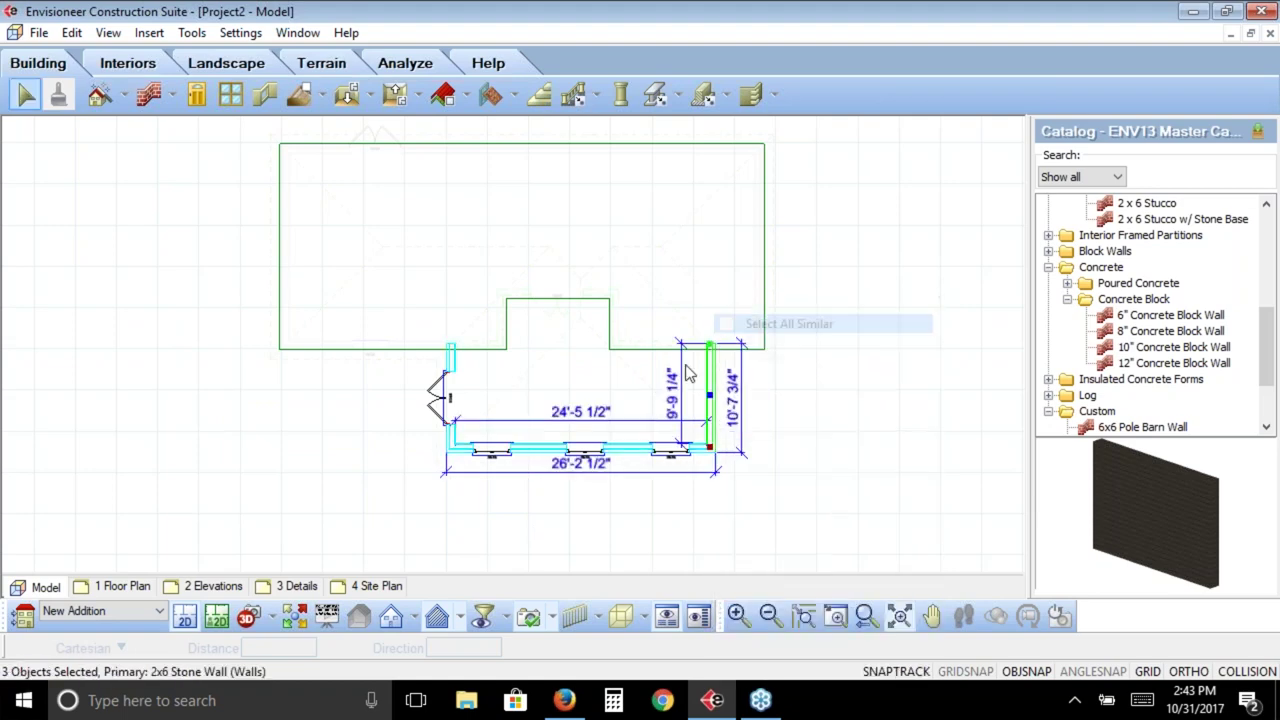
right_click(765, 364)
left_click(816, 556)
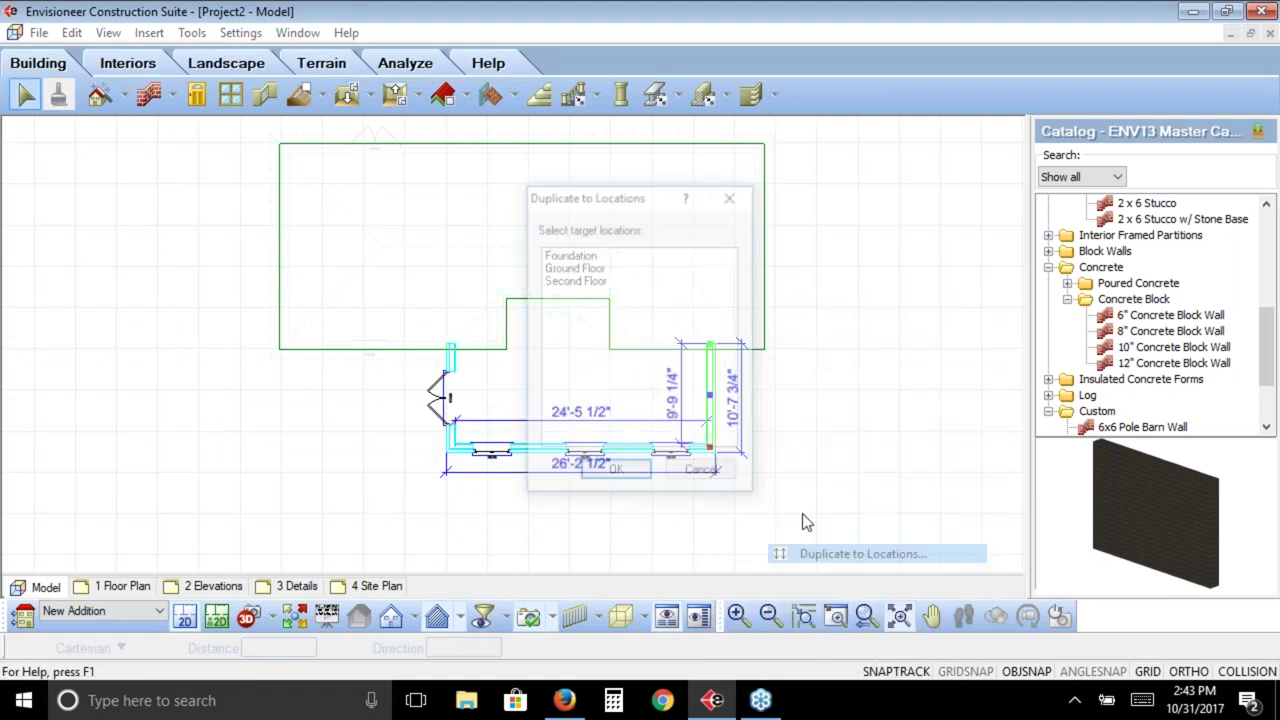
left_click(581, 268)
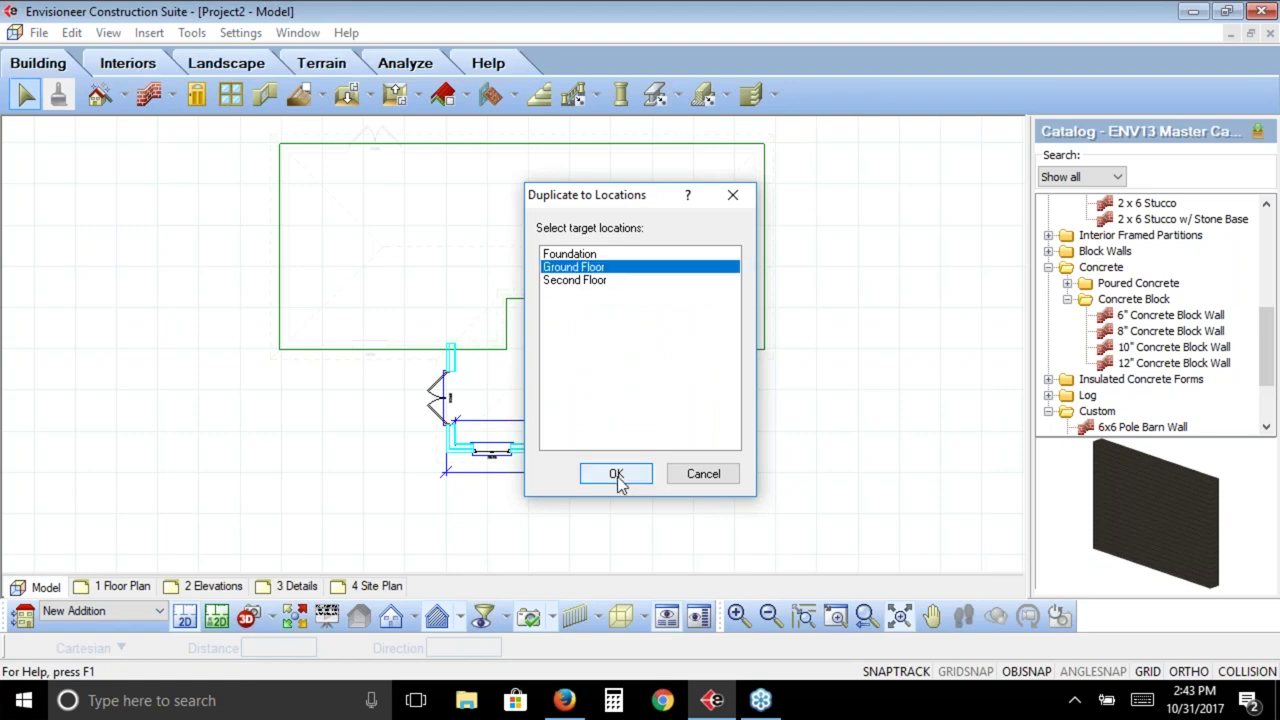
left_click(616, 473)
left_click(643, 393)
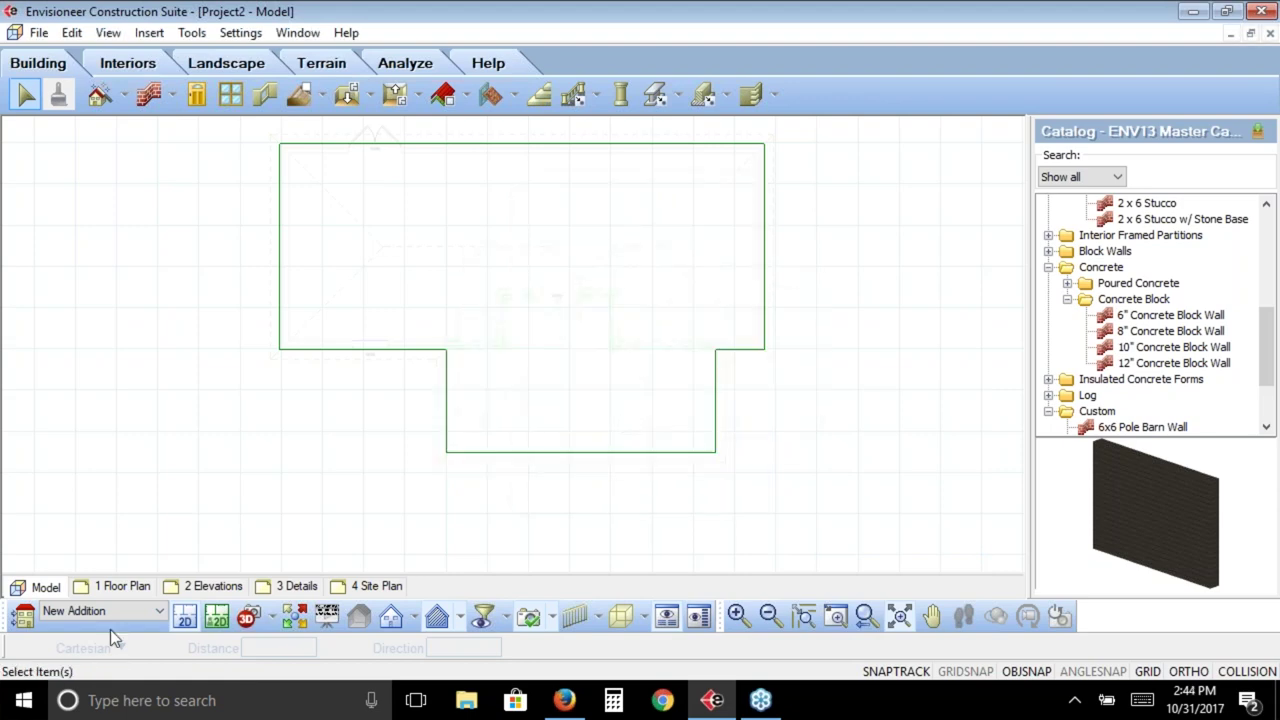
left_click(143, 610)
left_click(72, 641)
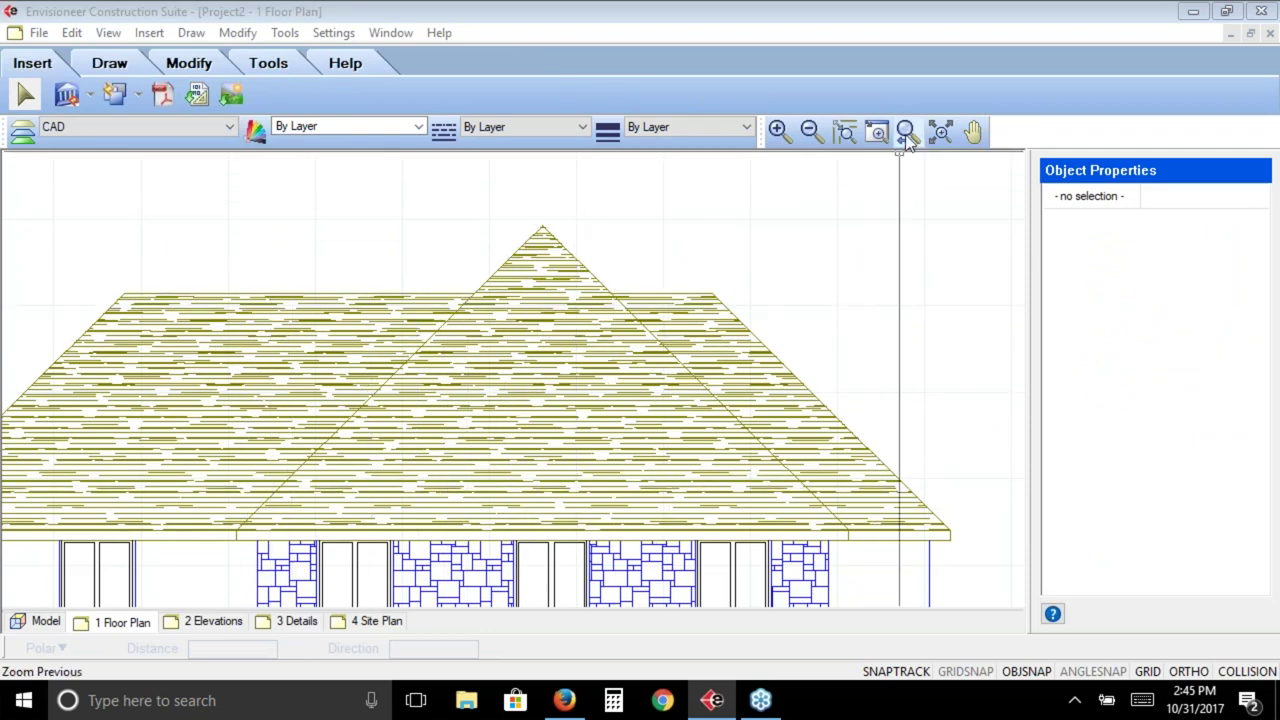
Examine the front elevation's roof on the 1 Floor Plan sheet in close-up and as a whole, and return to the model
left_click(906, 133)
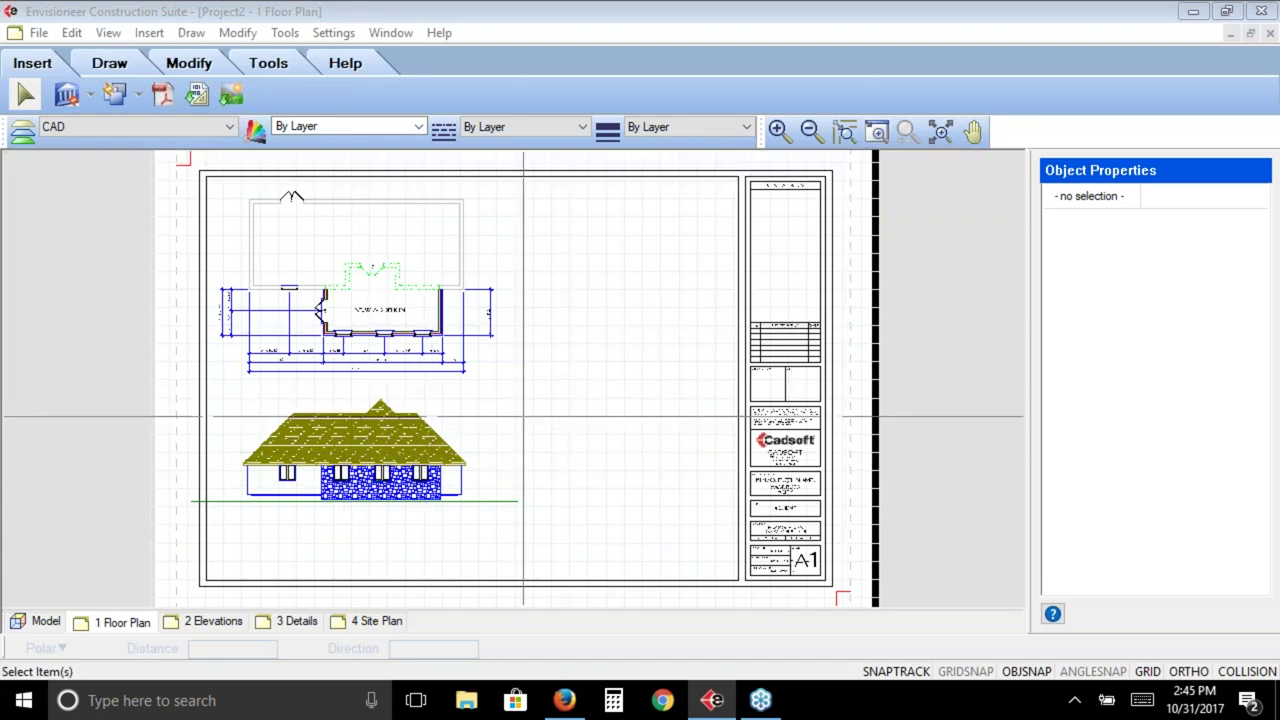
left_click_drag(454, 383, 305, 469)
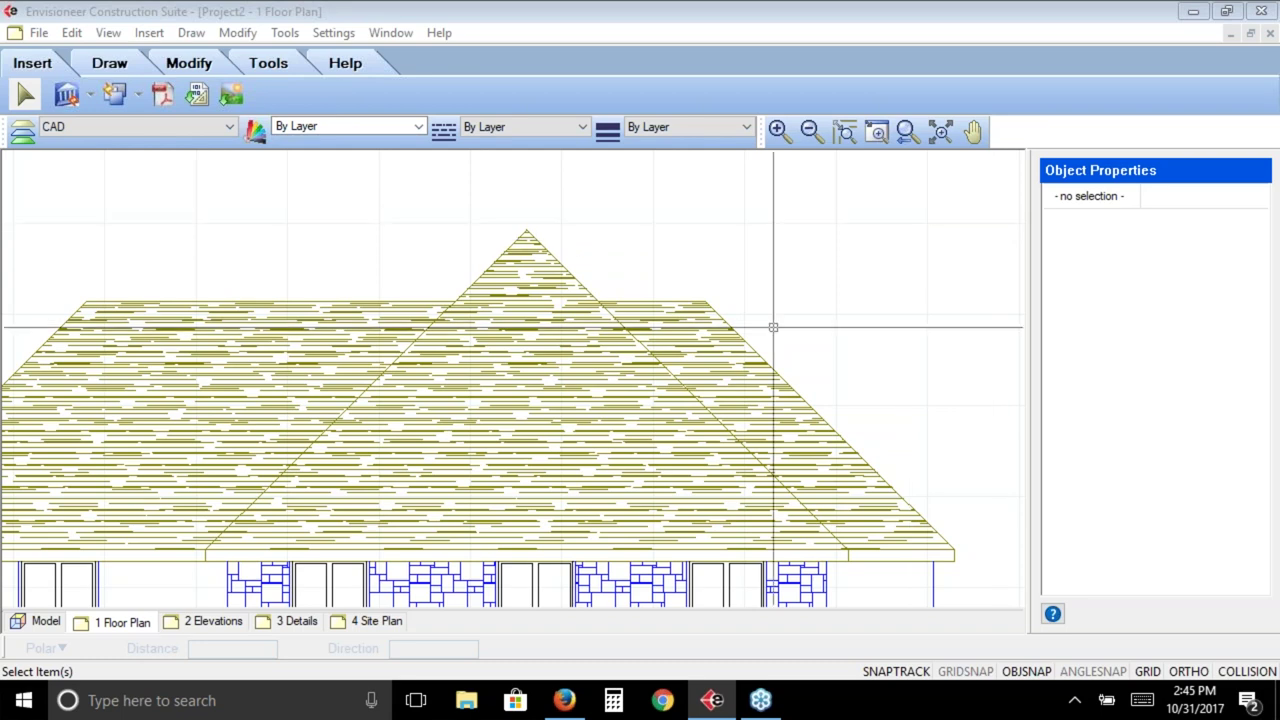
left_click(907, 131)
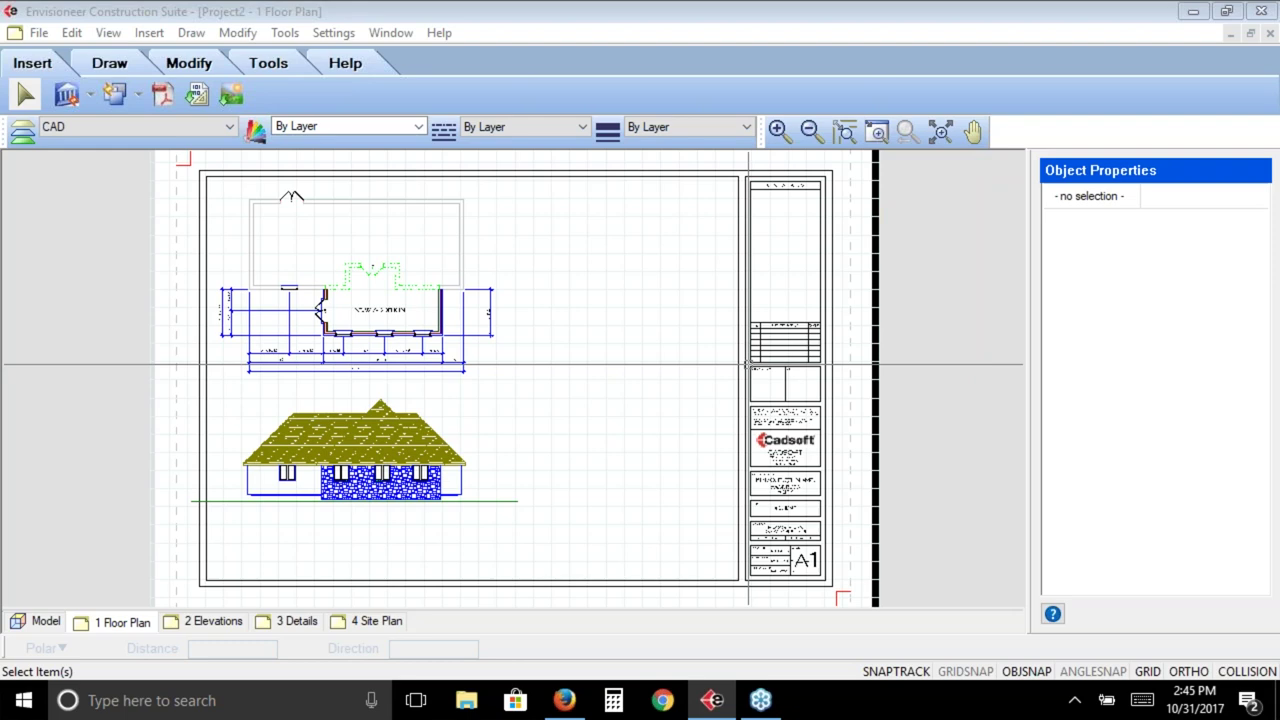
left_click(46, 622)
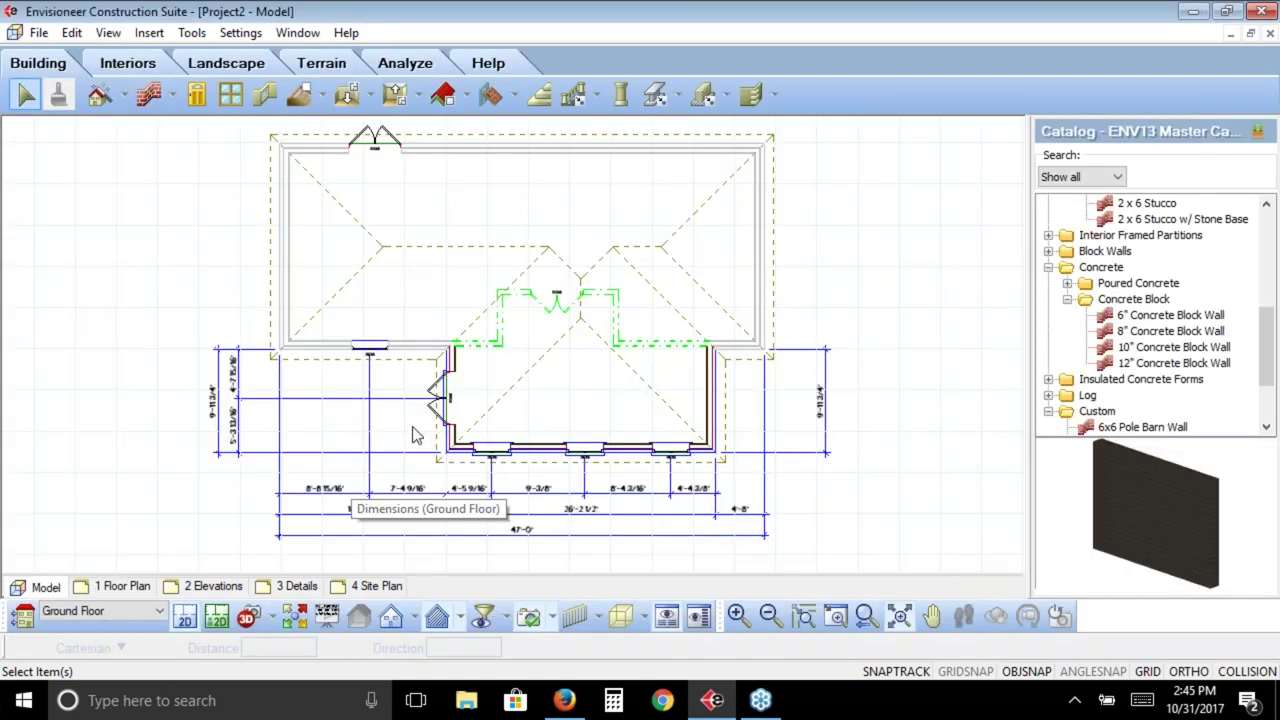